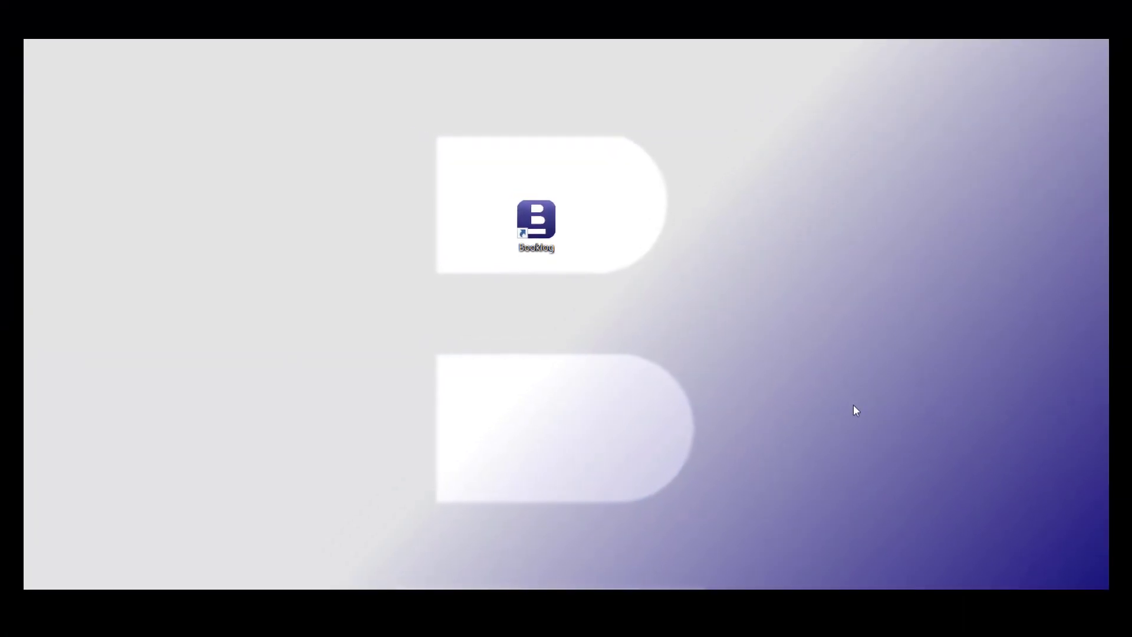
Launch BookLog and start a cash payment for the $21.35 sale, then cancel it
left_click(544, 228)
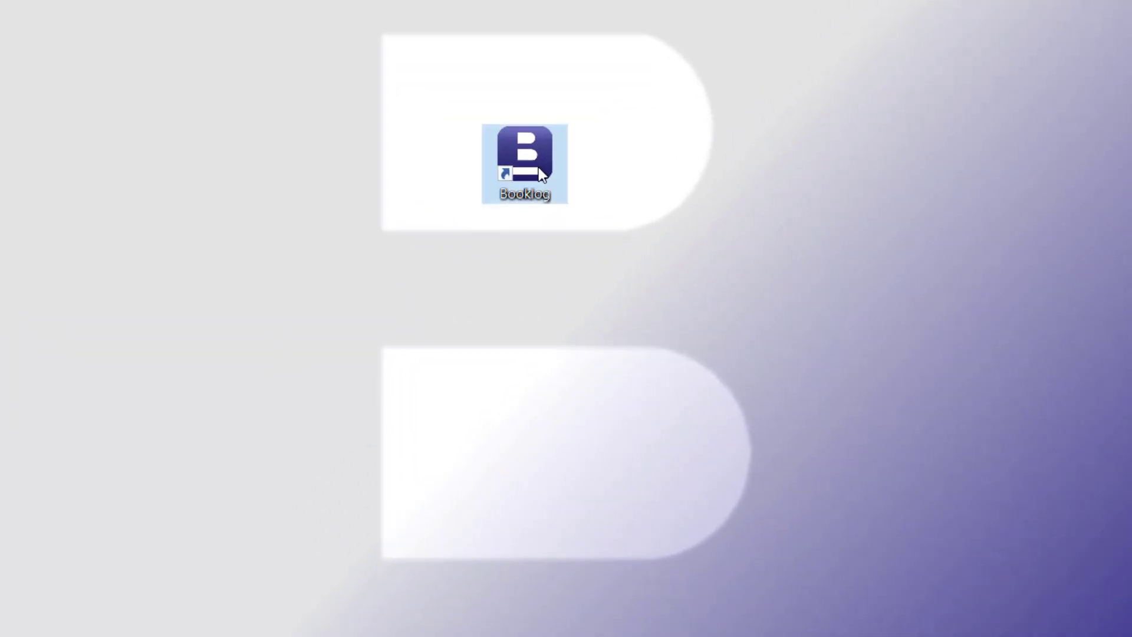
double_click(540, 168)
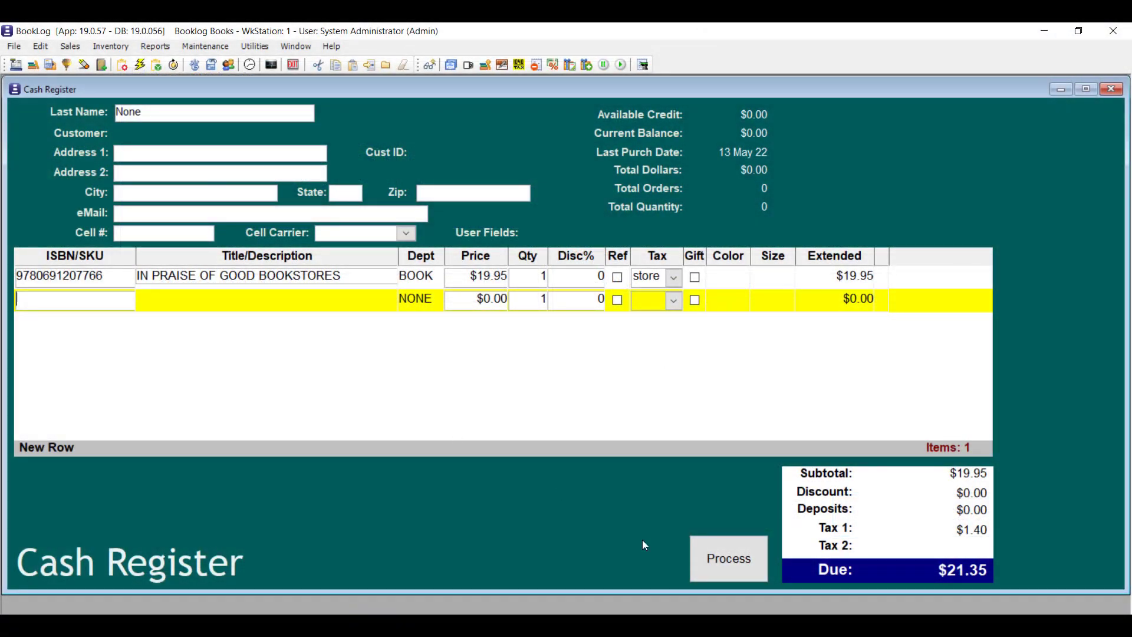
left_click(723, 571)
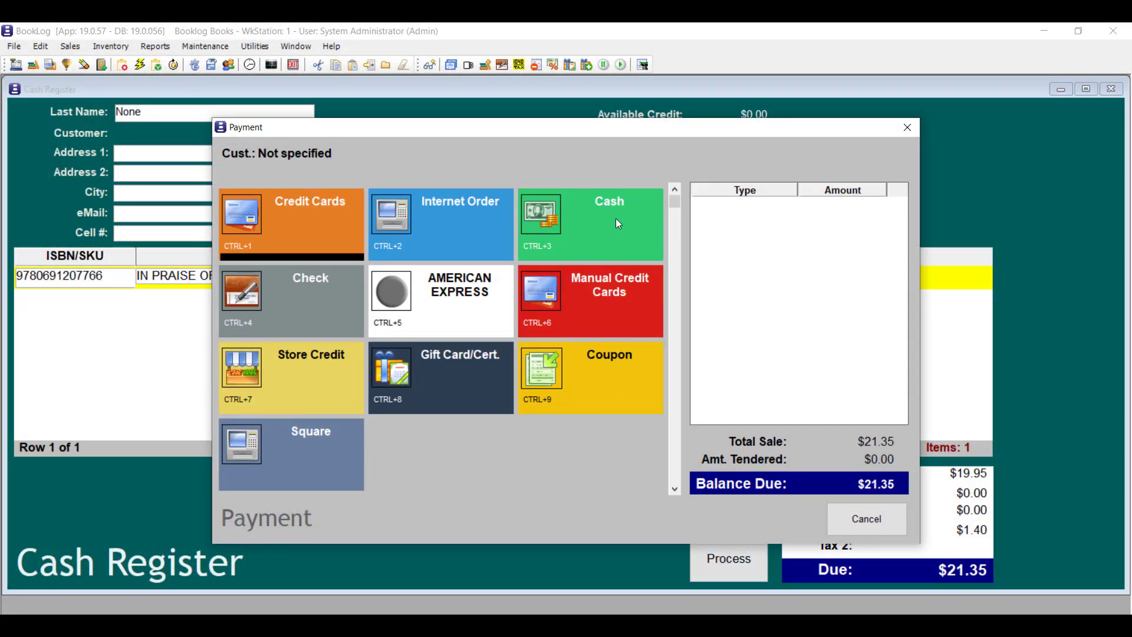
left_click(617, 219)
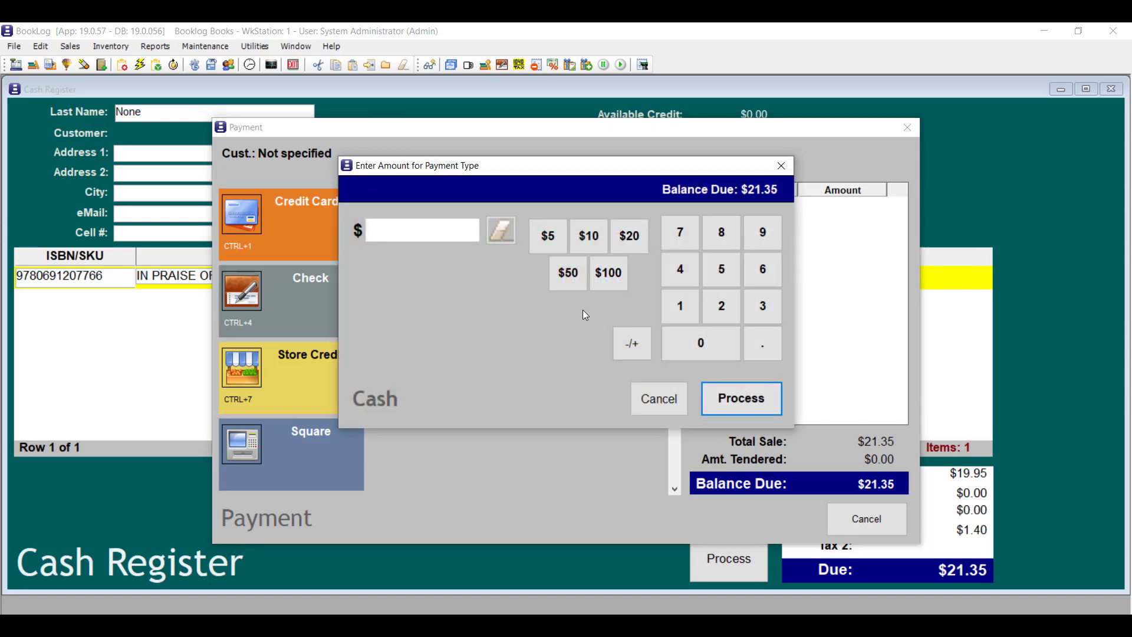
left_click(660, 401)
left_click(839, 525)
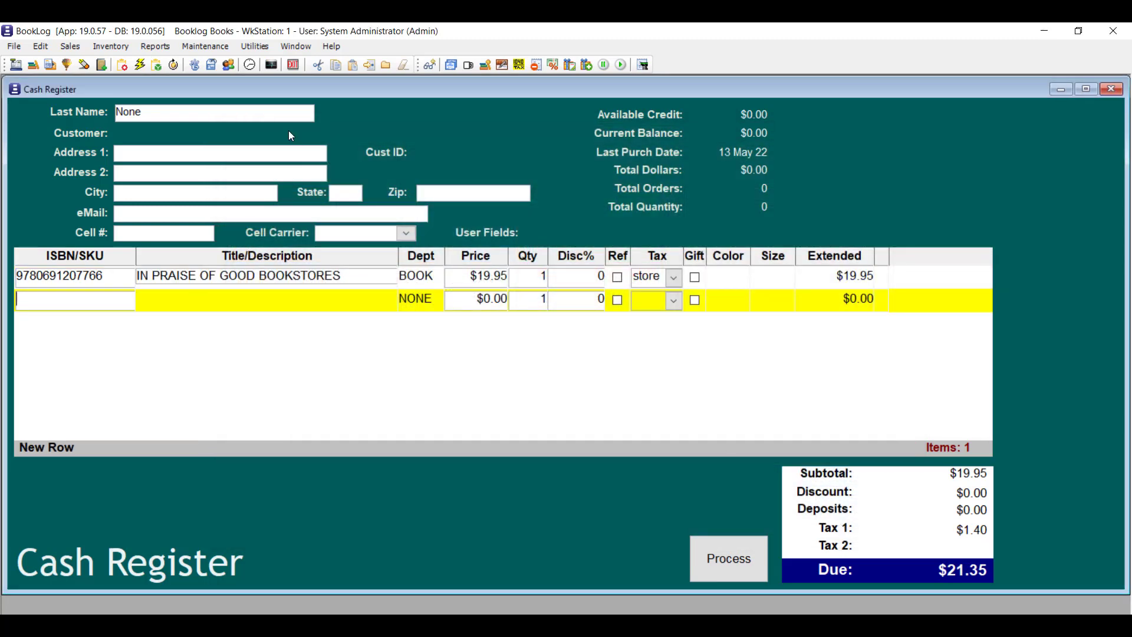
In the Cashier profile's Sales & Registers permissions, uncheck Plug-in Totals in Payment Window and save
left_click(212, 47)
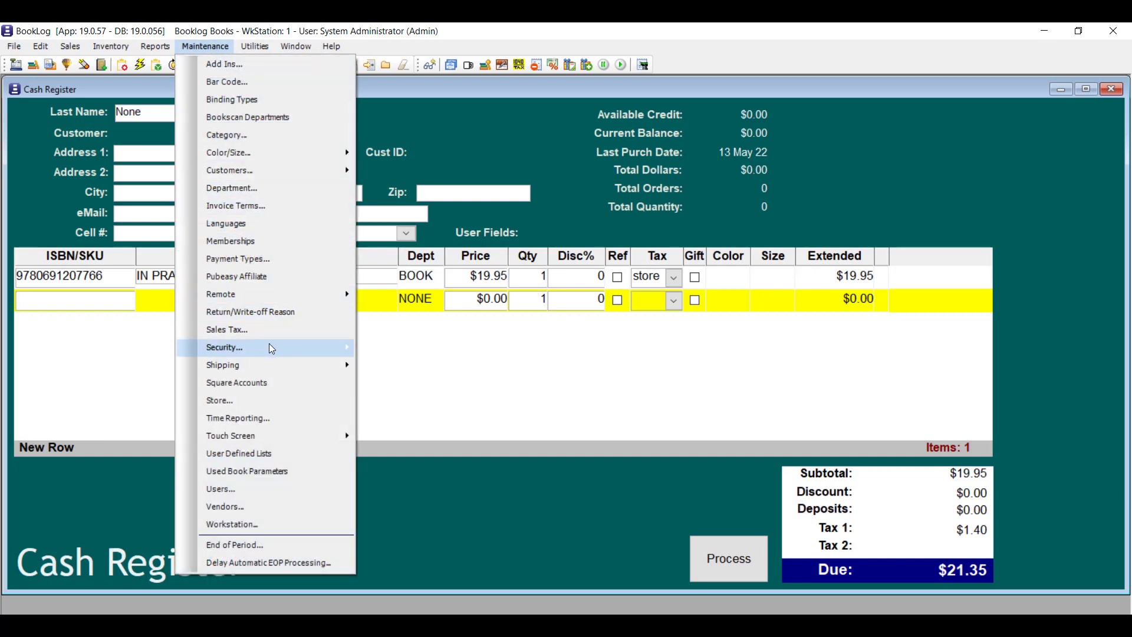
mouse_move(271, 349)
left_click(399, 344)
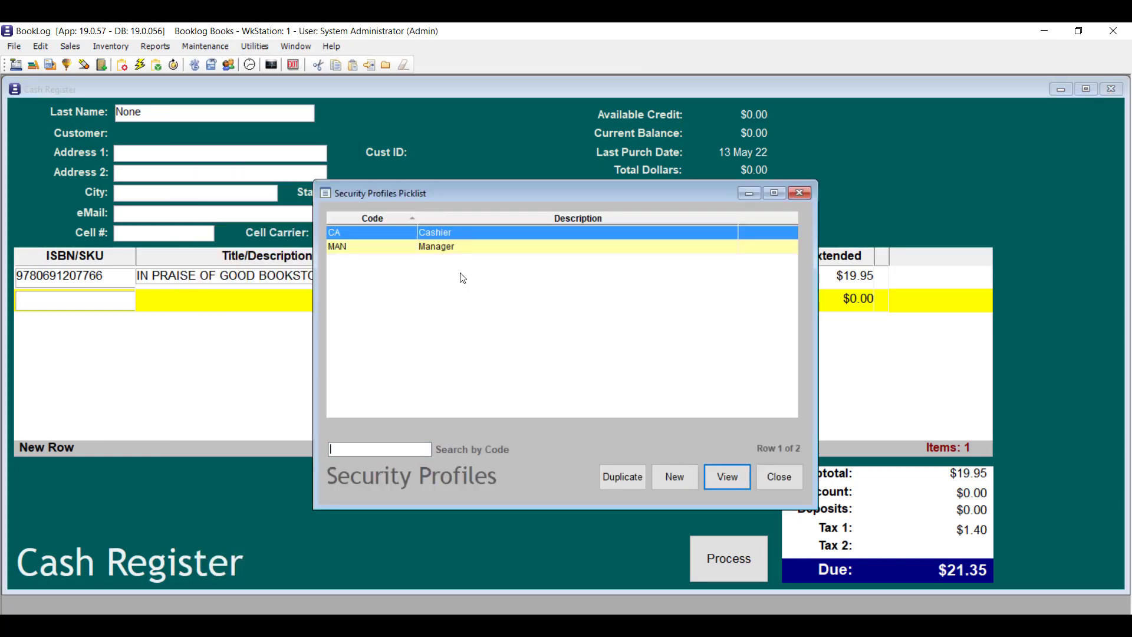
double_click(472, 234)
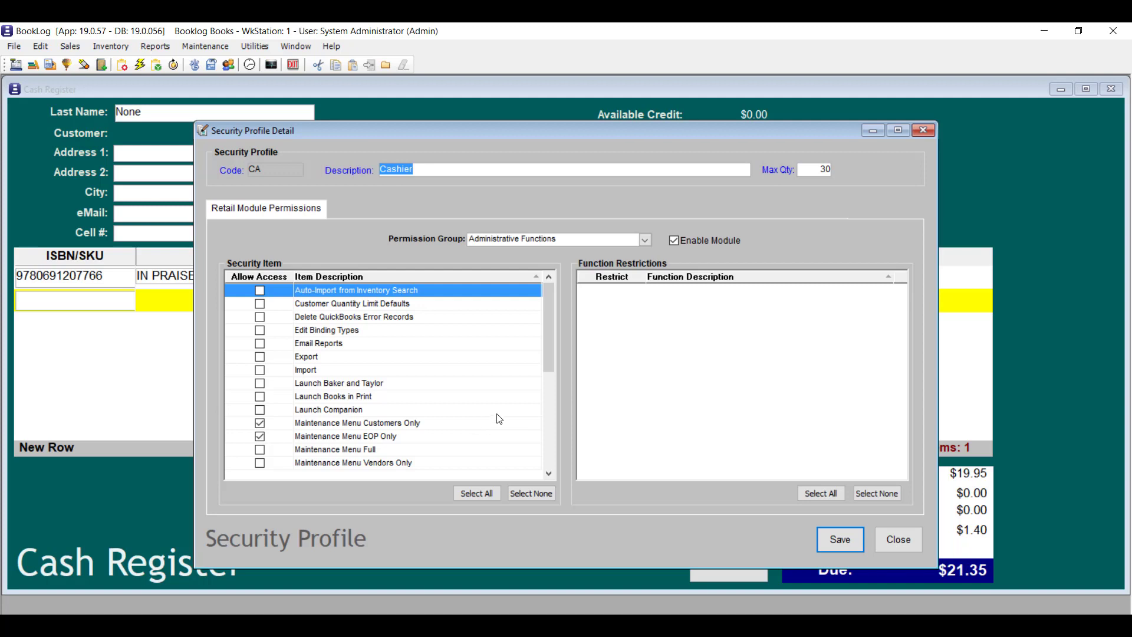
left_click(646, 240)
left_click(521, 306)
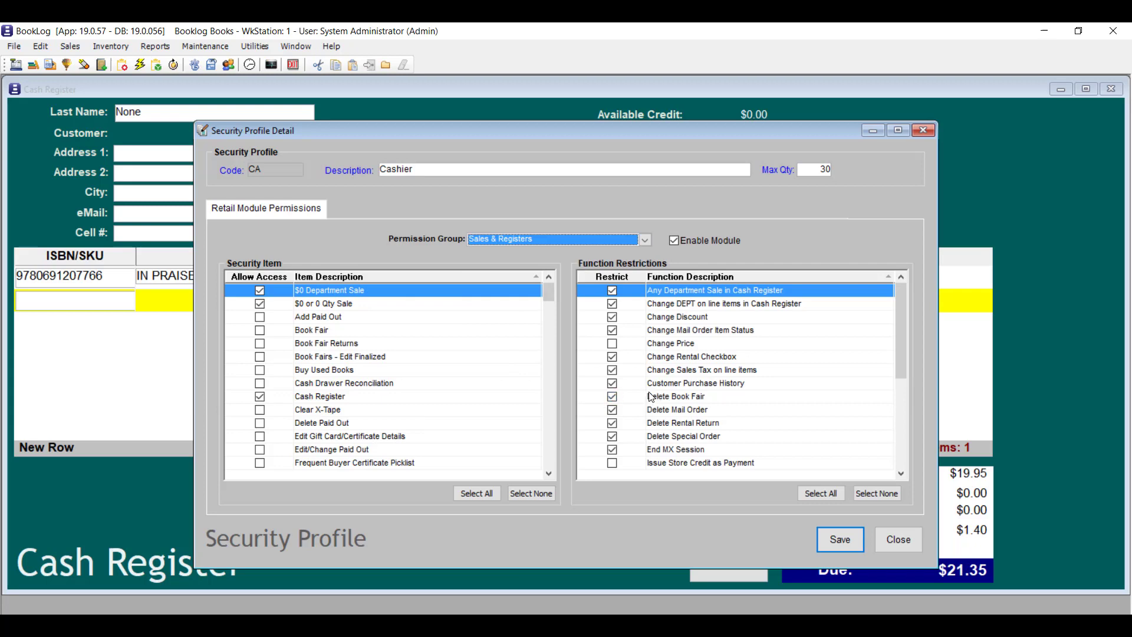
scroll(659, 397, "down", 5)
left_click(613, 384)
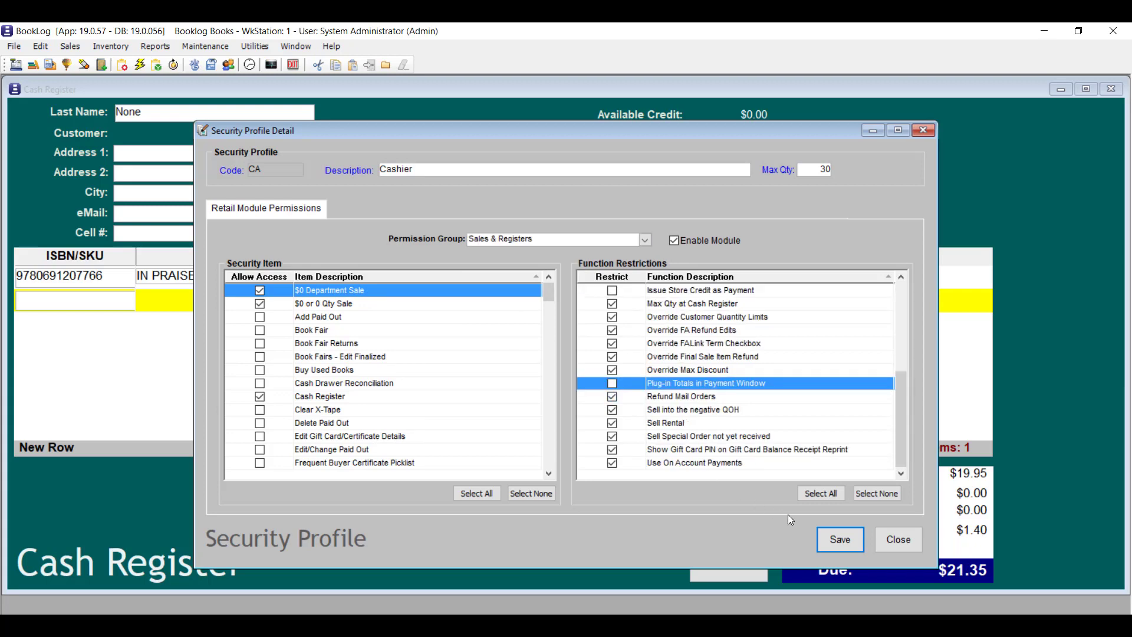
left_click(841, 540)
left_click(736, 331)
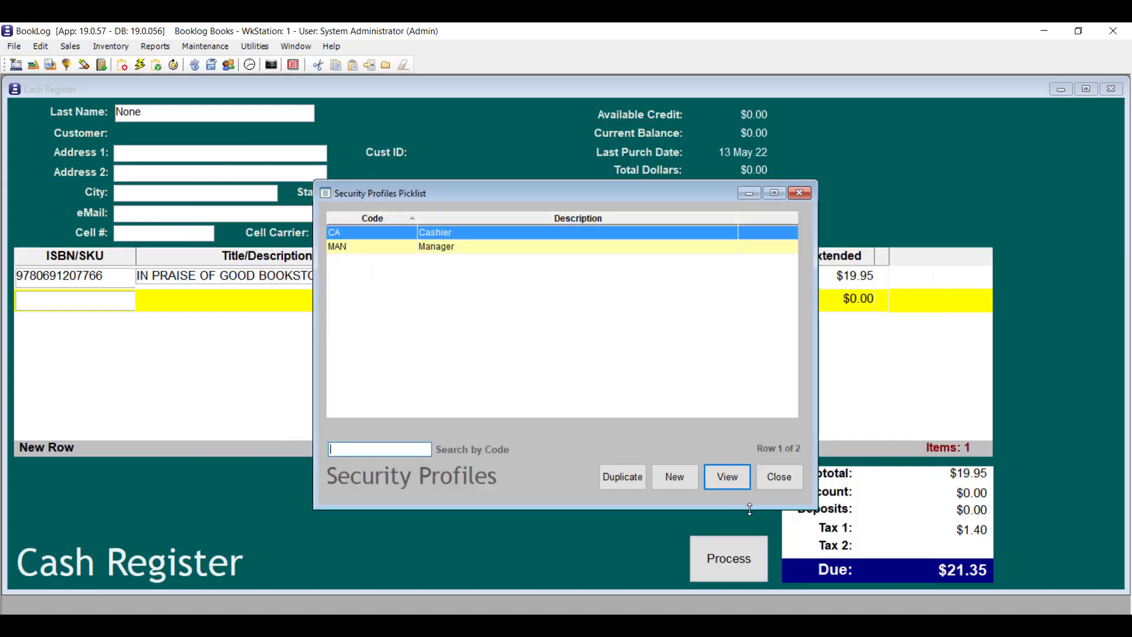
Close the security profiles list and enable plug-in totals on the CASH payment type
left_click(777, 477)
left_click(190, 49)
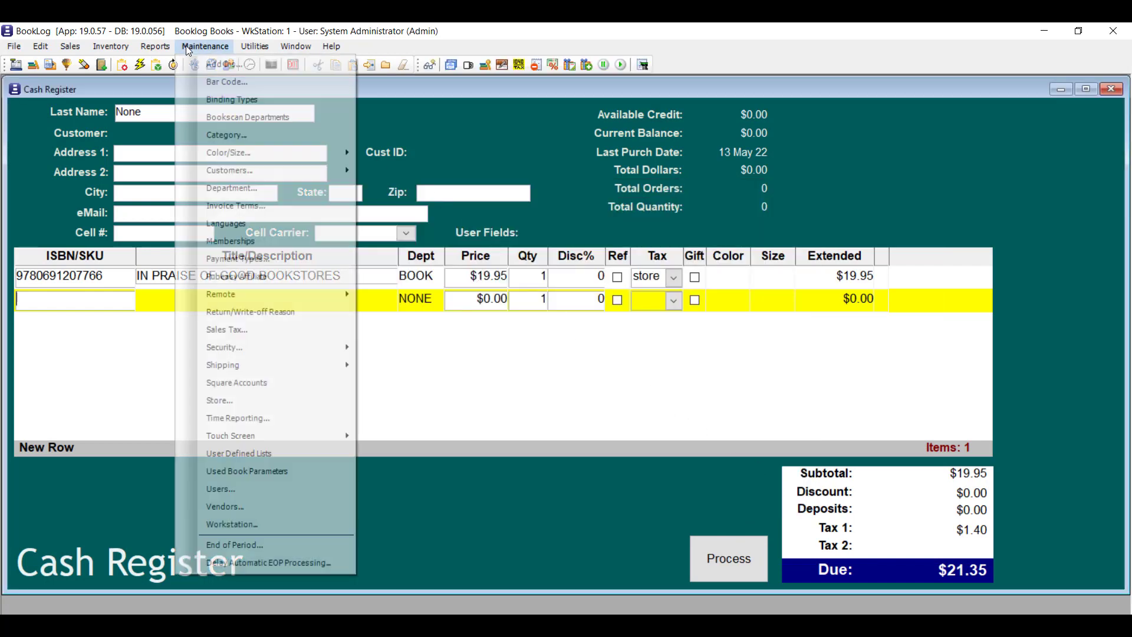
left_click(254, 259)
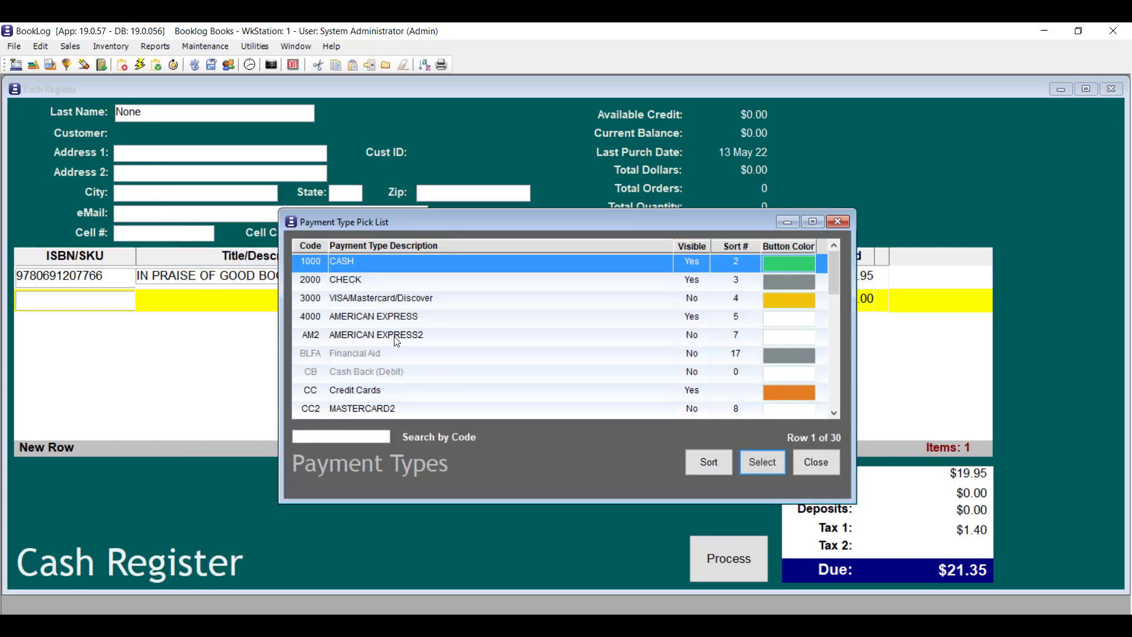
double_click(458, 261)
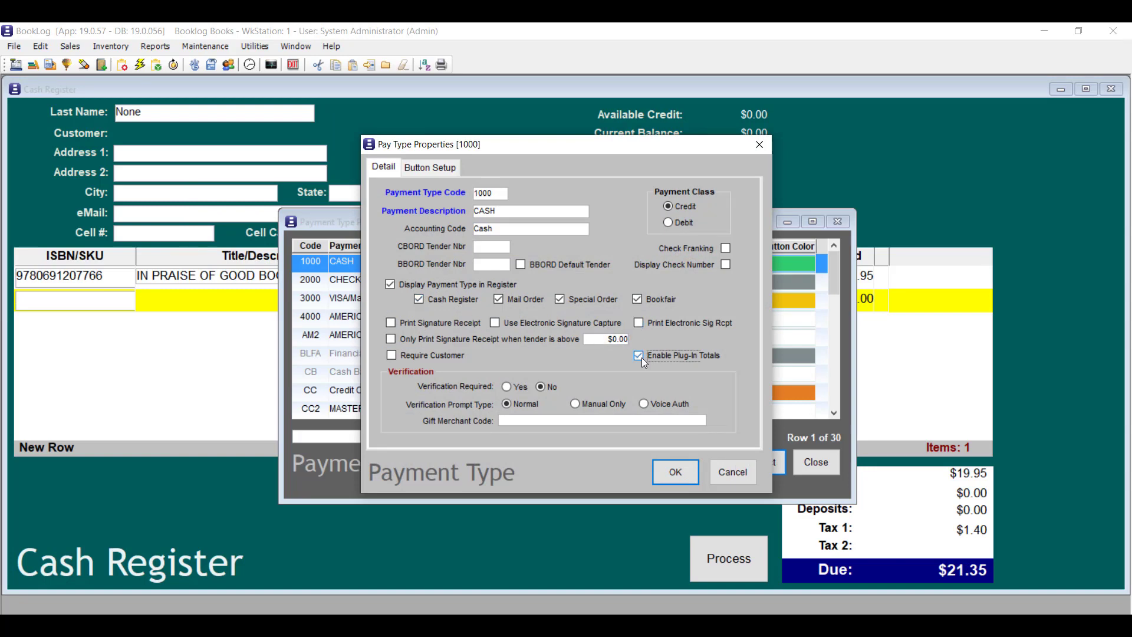
left_click(677, 472)
left_click(819, 463)
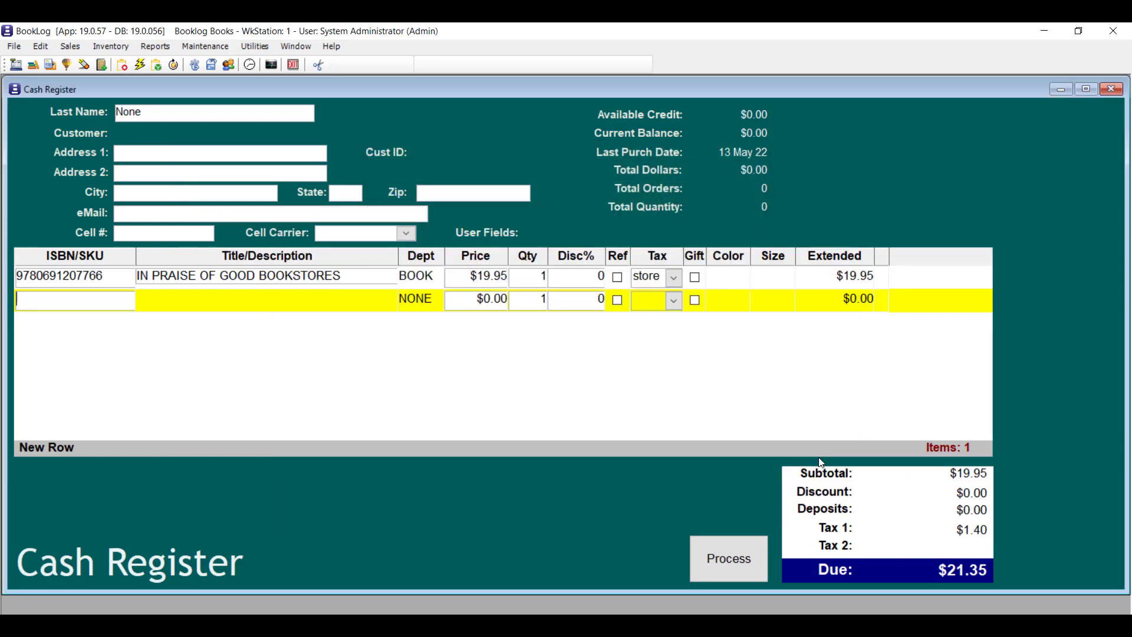
Start a cash payment to check for the Plug-in Total option, then cancel it
left_click(716, 559)
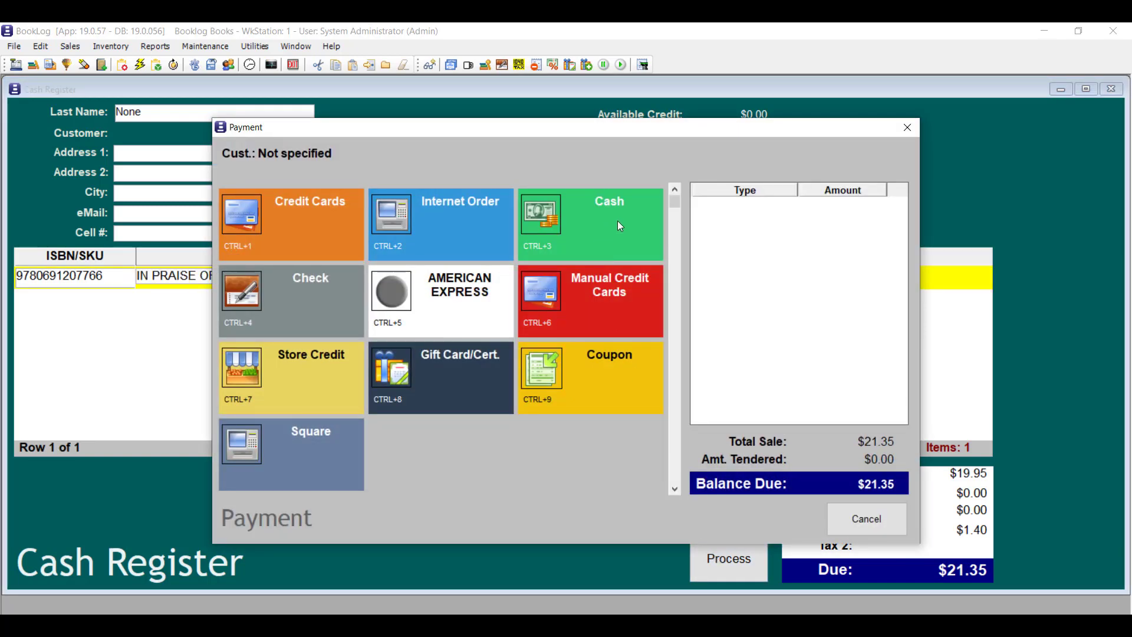
left_click(617, 221)
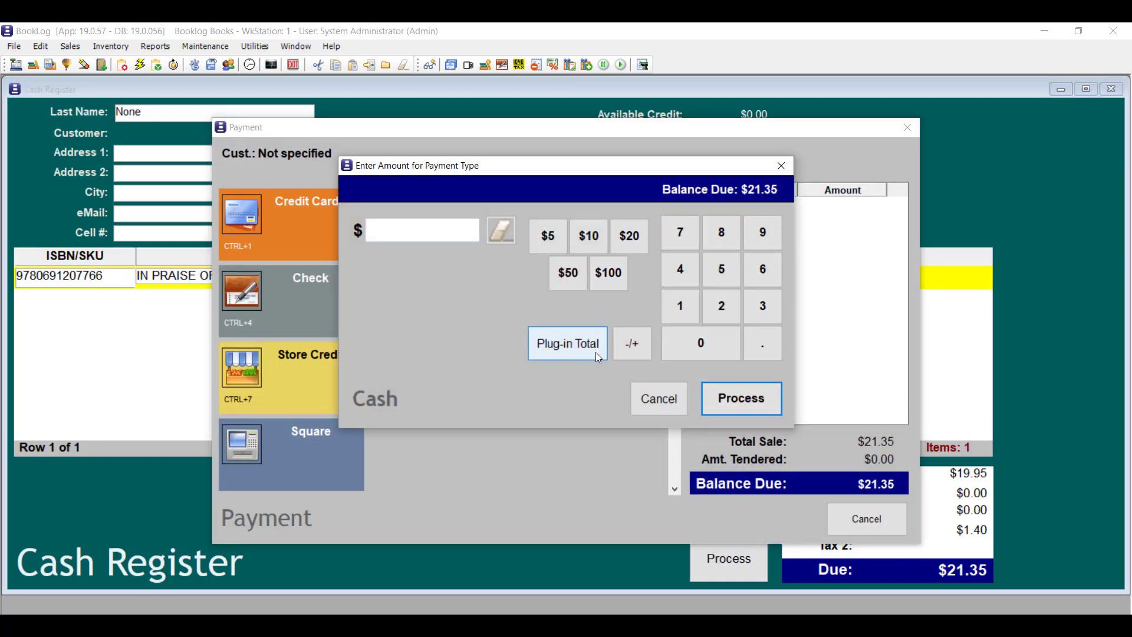
left_click(660, 401)
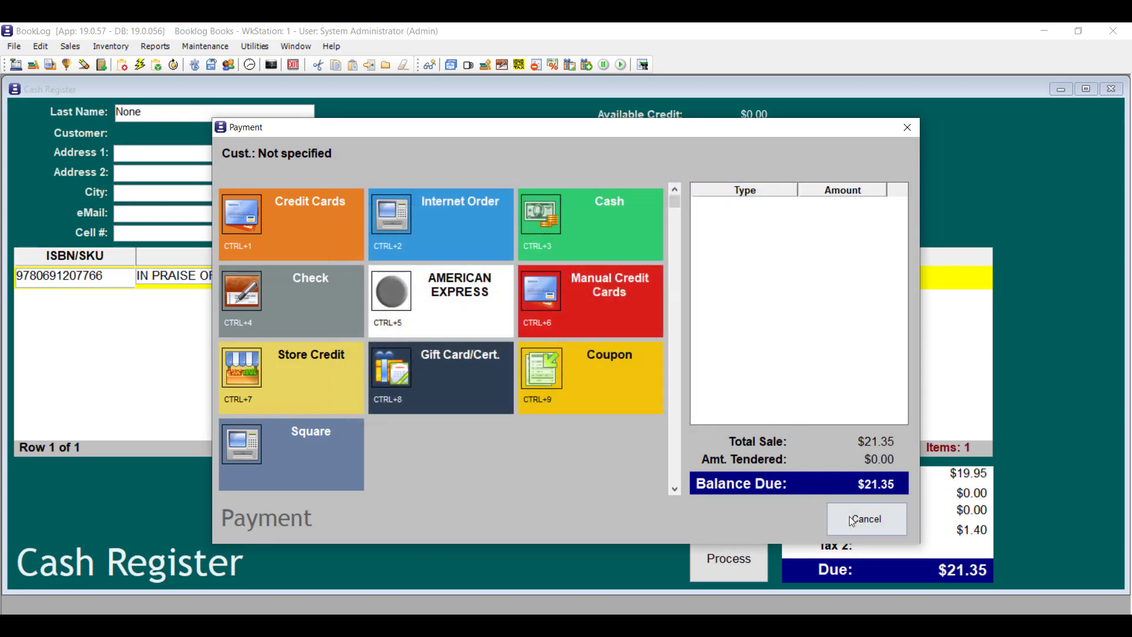
left_click(852, 521)
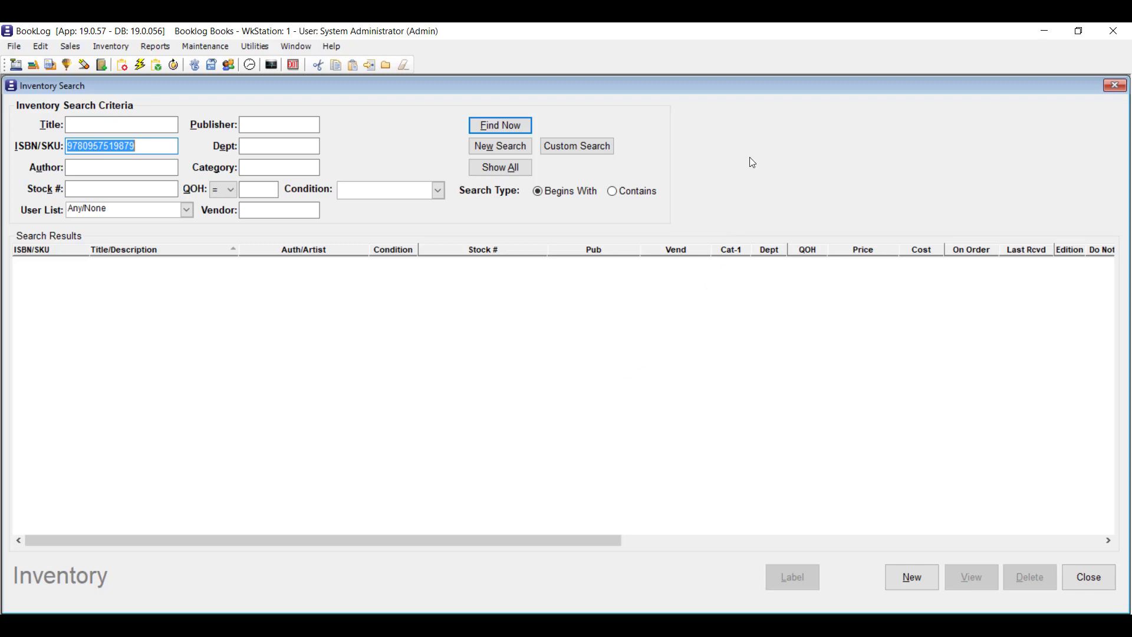
left_click(528, 128)
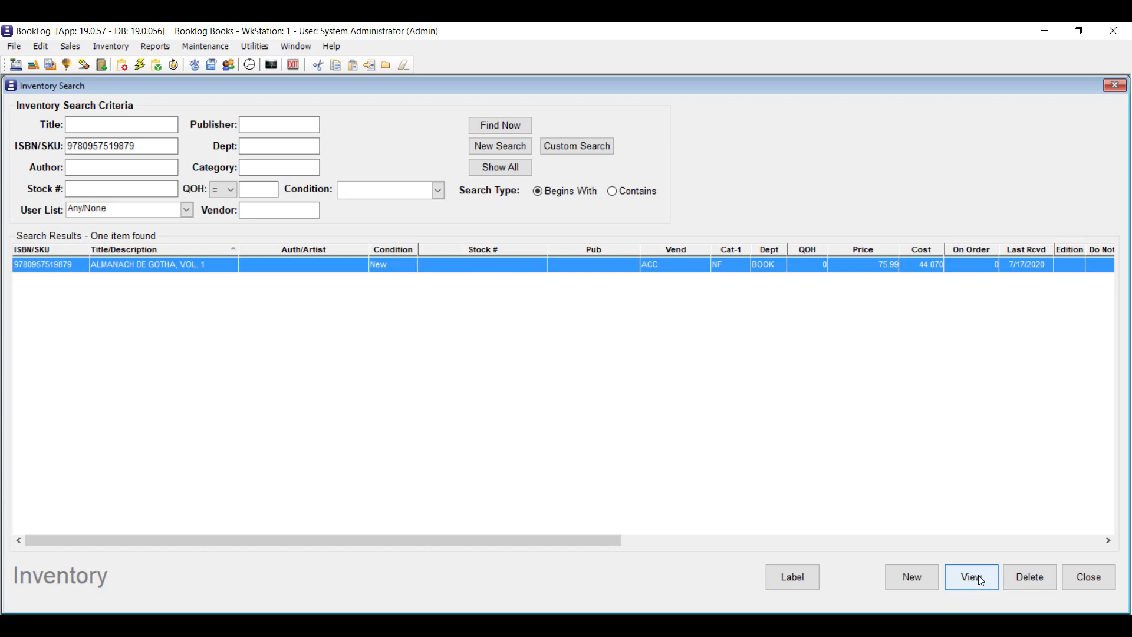
left_click(979, 576)
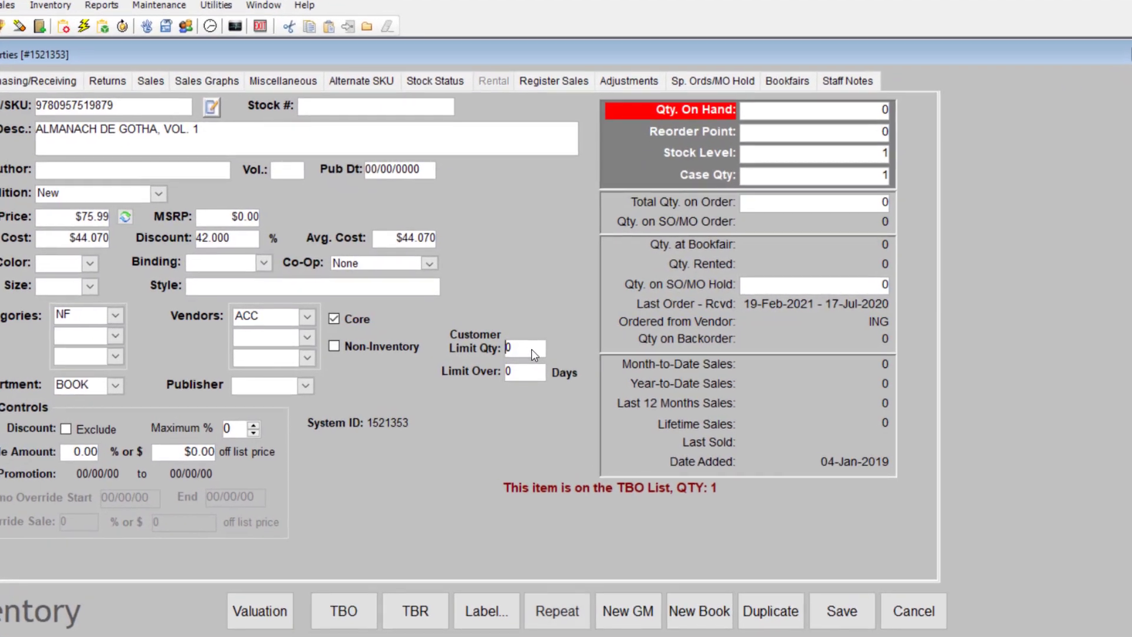
left_click(525, 346)
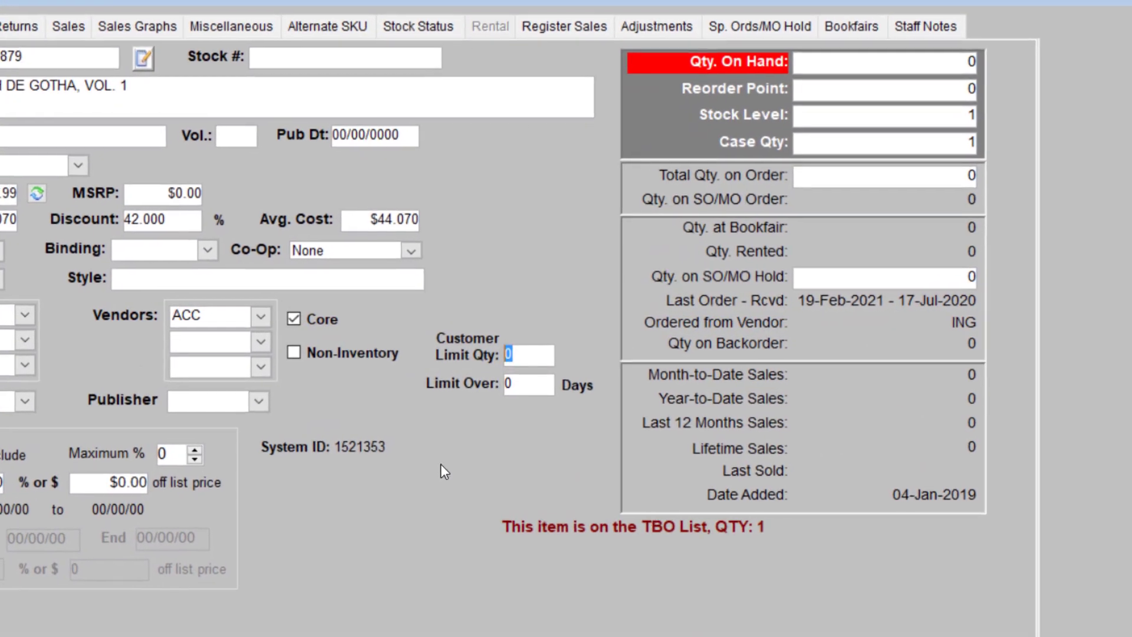
type("1")
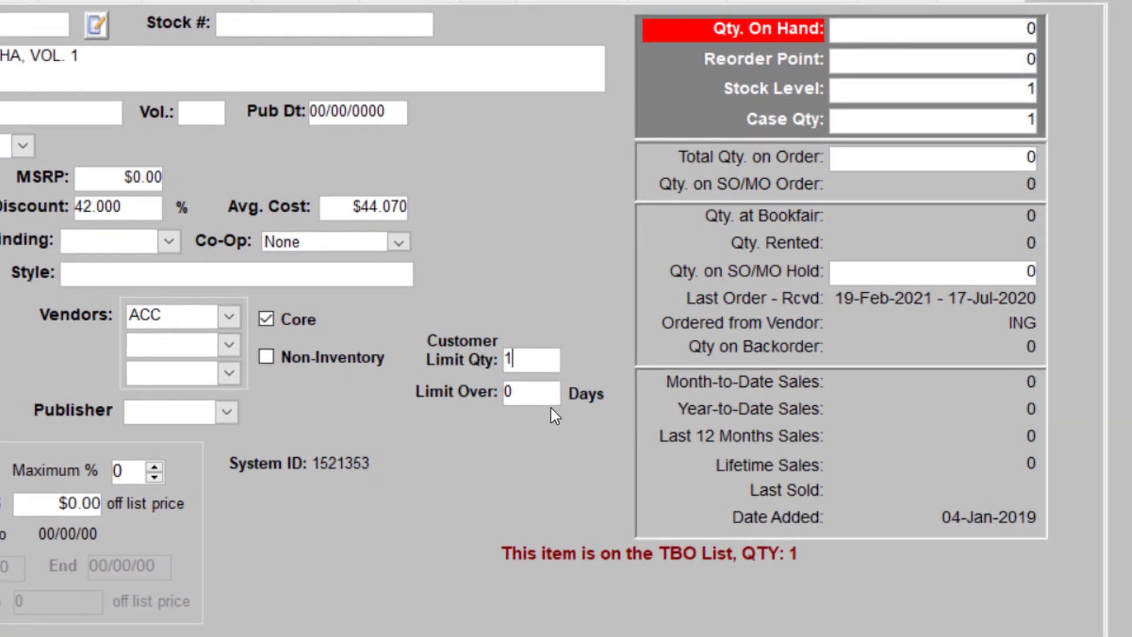
left_click(552, 397)
key("Right")
type("120")
key("Tab")
View the customer's purchase history for IN PRAISE OF GOOD BOOKSTORES, then close it
type("0")
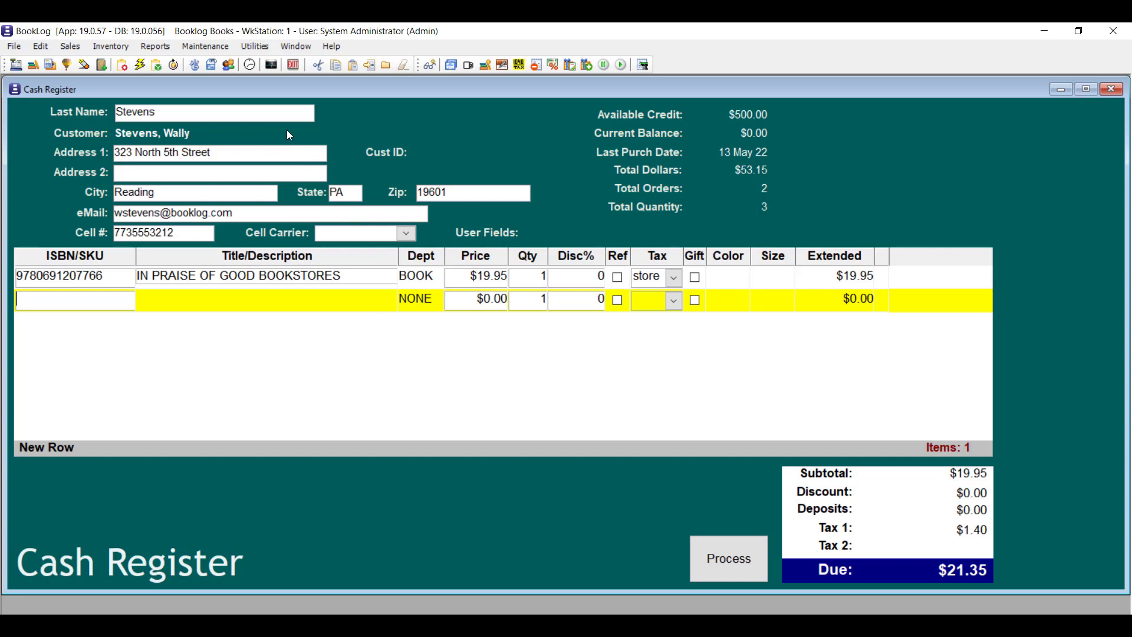
left_click(115, 282)
right_click(115, 283)
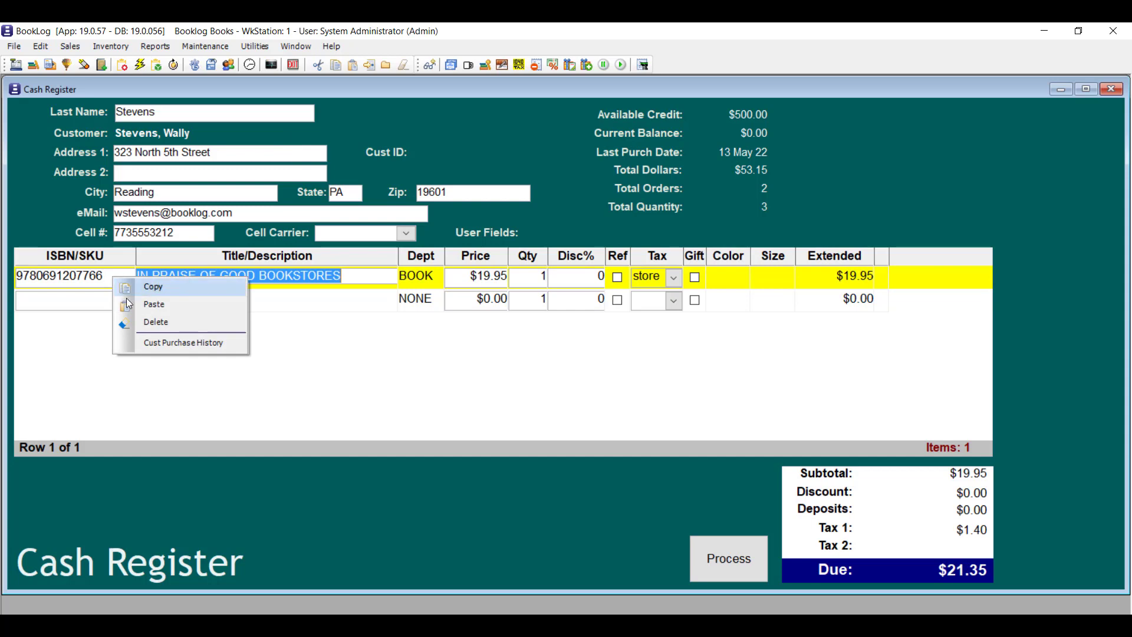
left_click(230, 345)
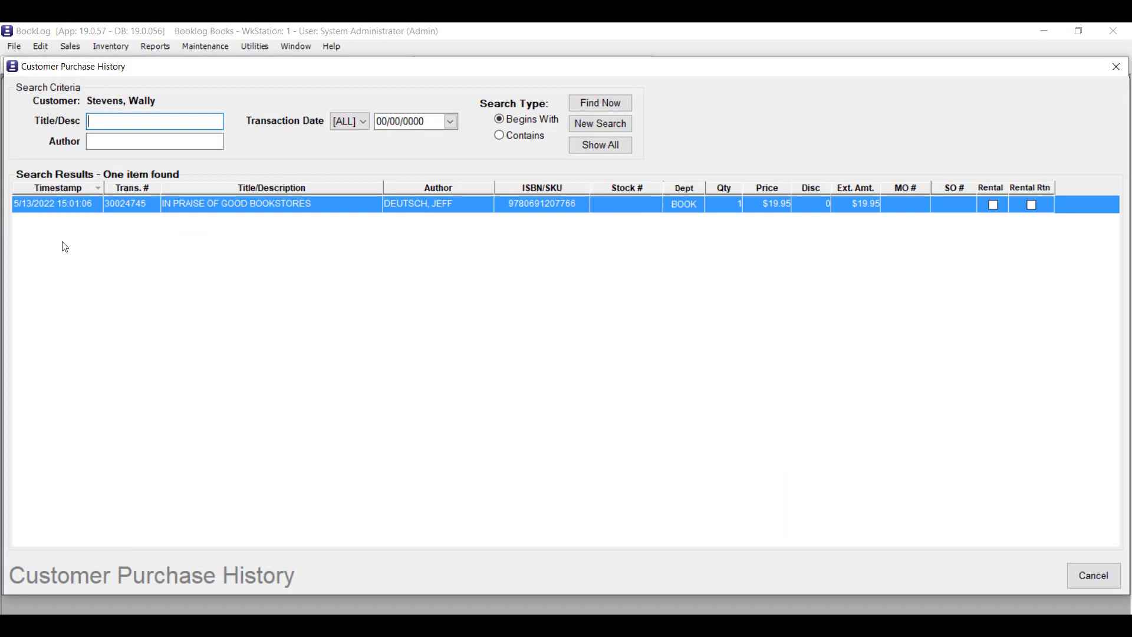
left_click(1098, 578)
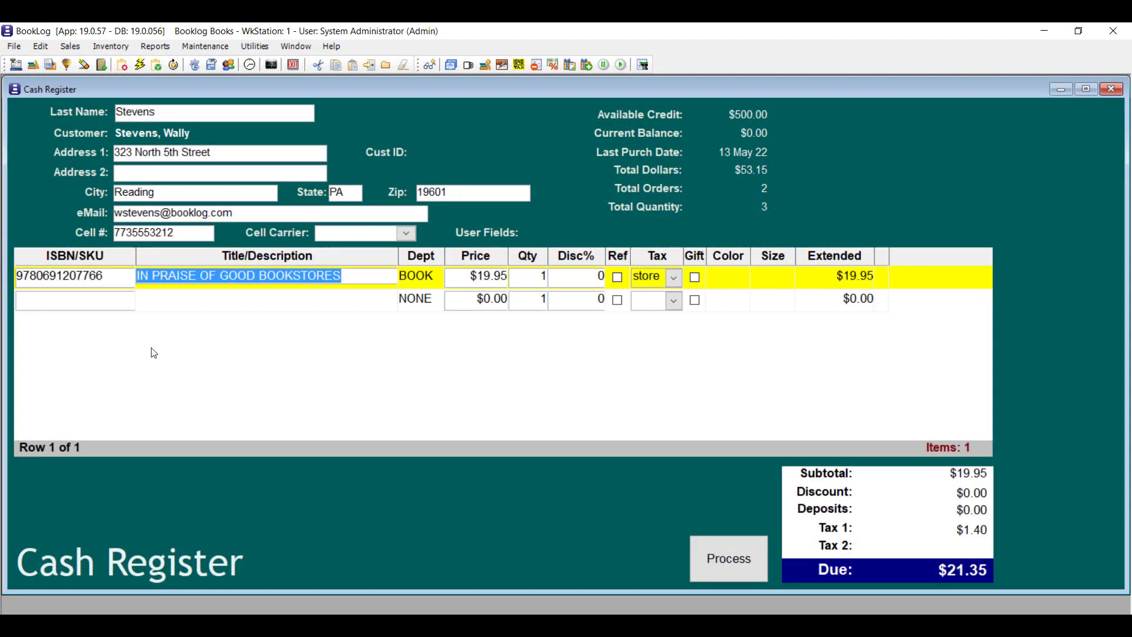
View the customer's full purchase history of all three purchases, then close it
left_click(75, 299)
right_click(78, 303)
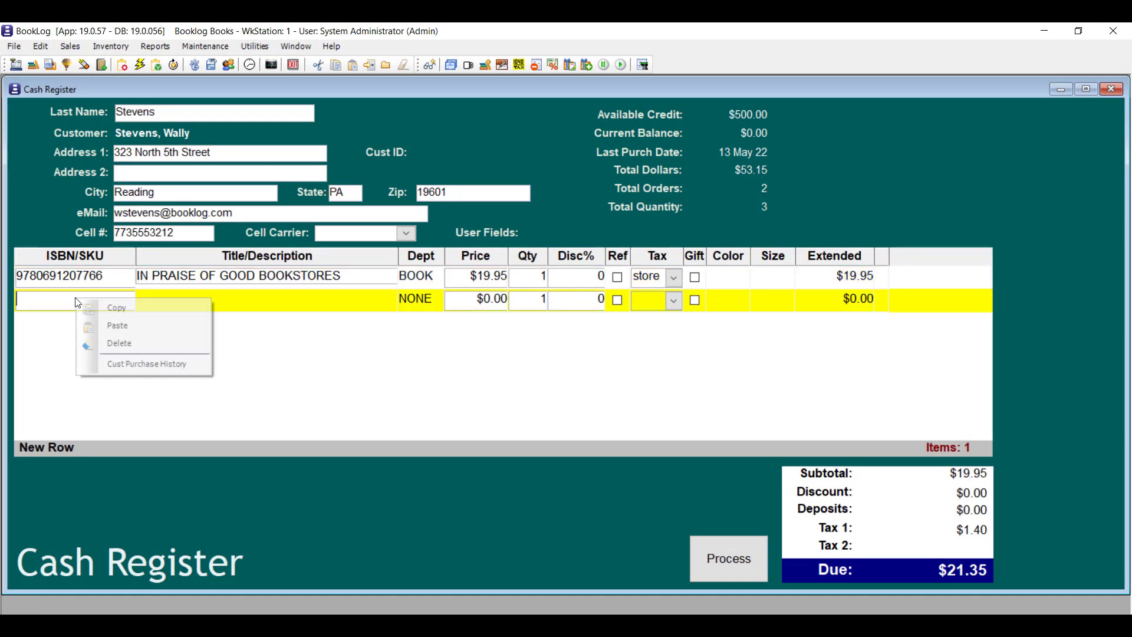
left_click(158, 365)
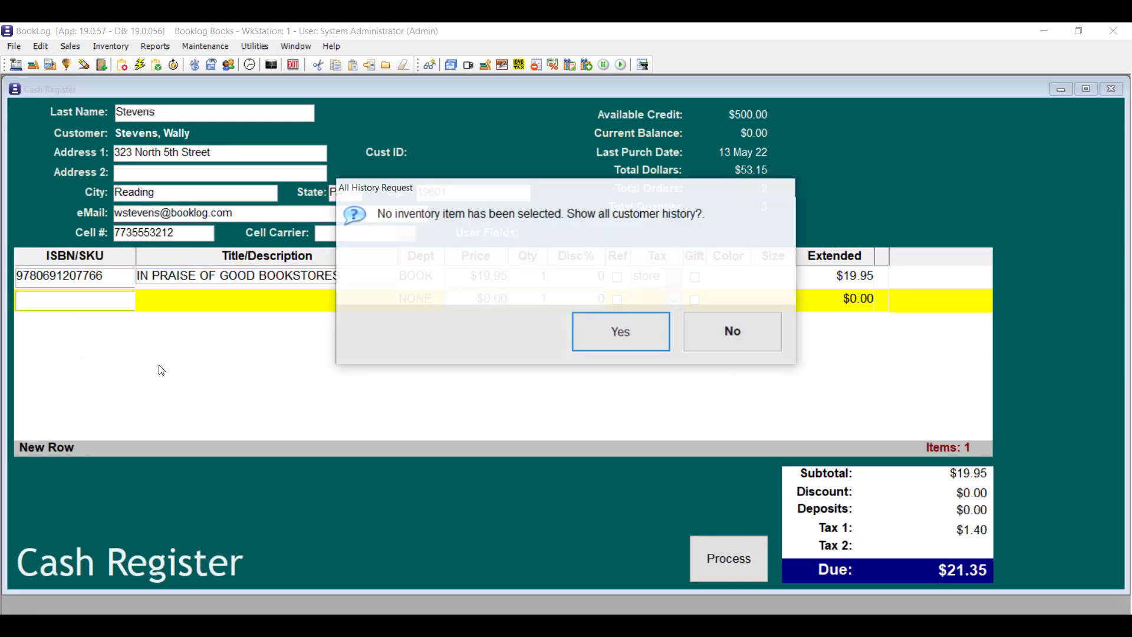
left_click(625, 336)
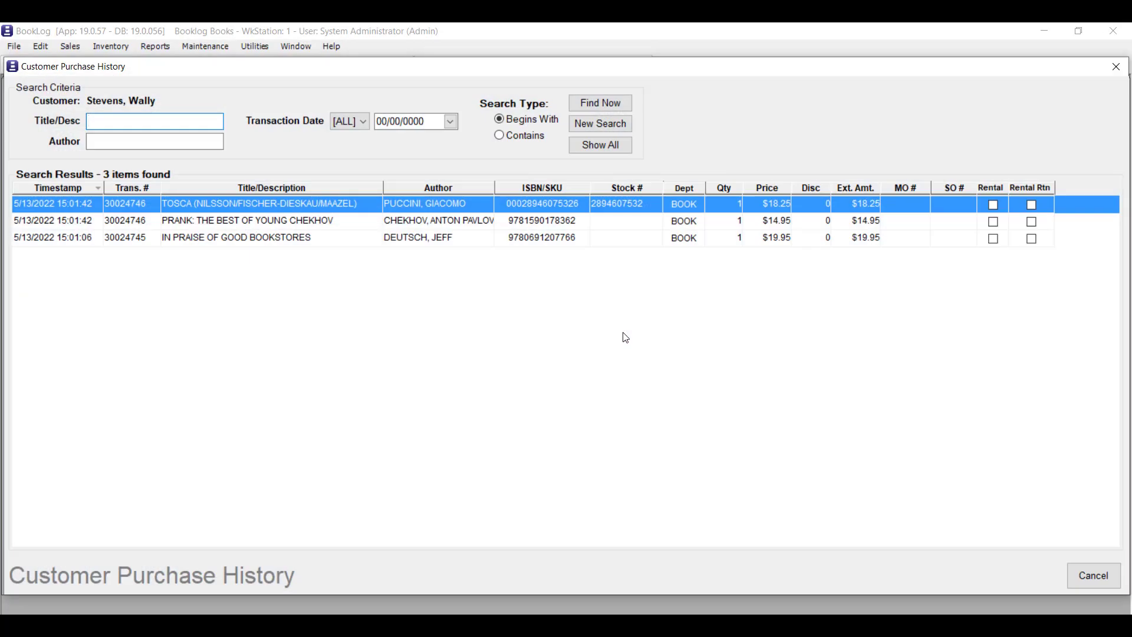
key("Escape")
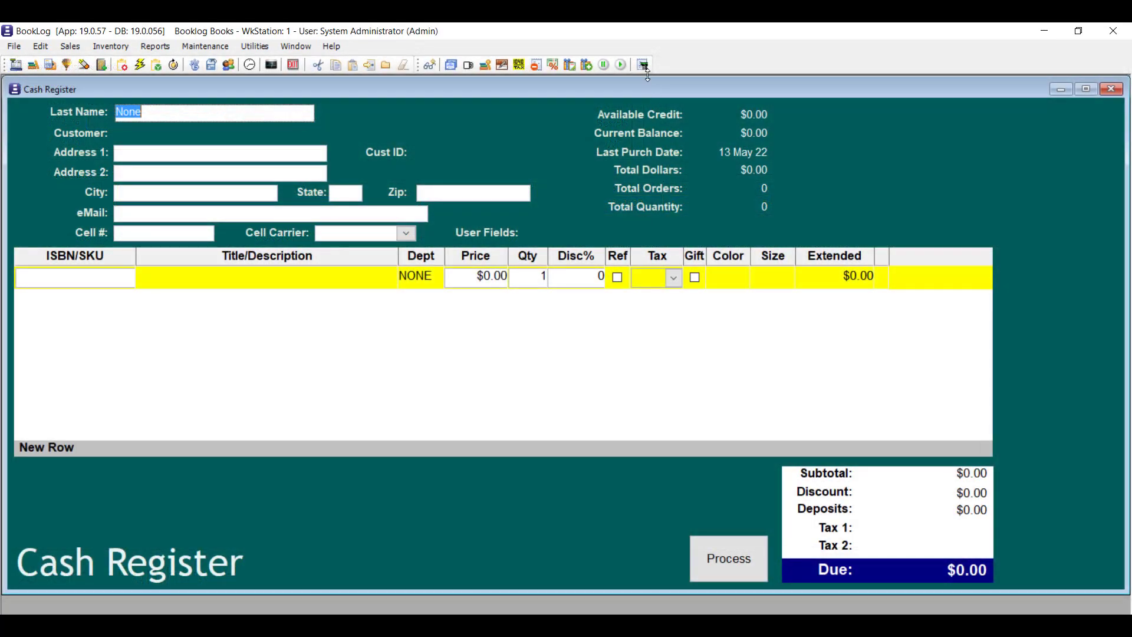
Look up receipt transaction 10014146, refund it with reason 'Wrong Book', and send it to payment
left_click(644, 68)
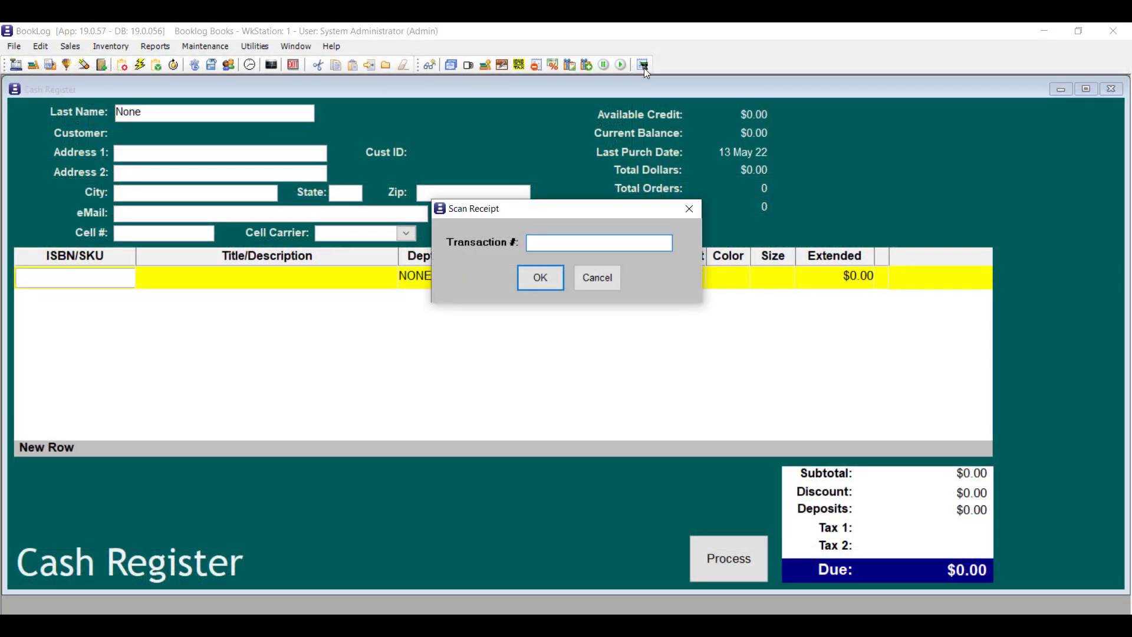
type("10014146")
key("Return")
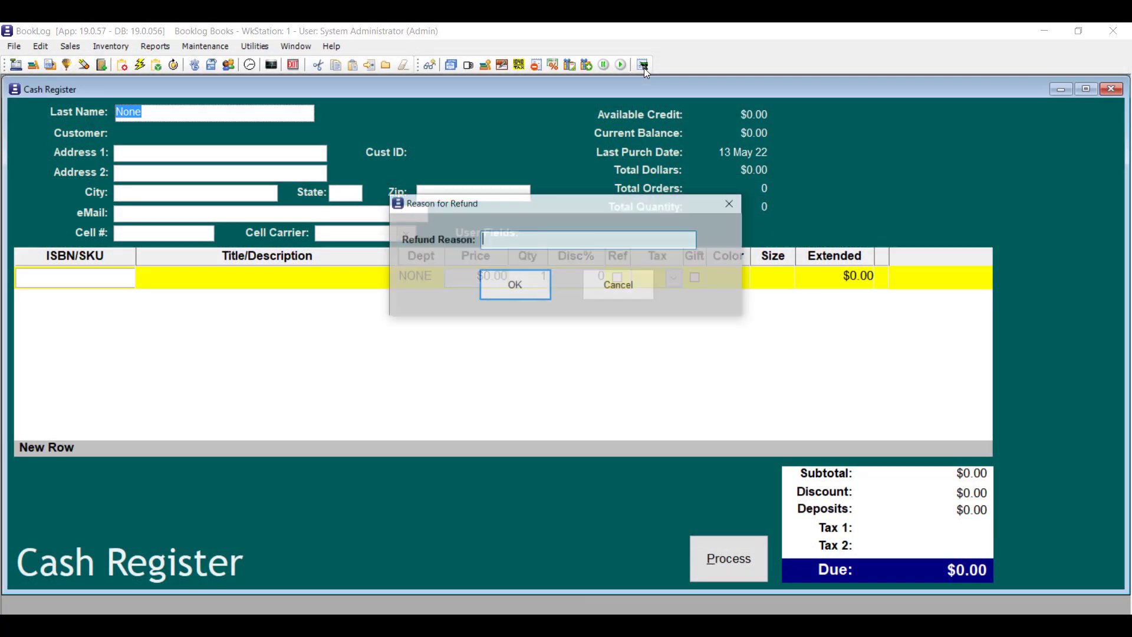
type("Wrong Book")
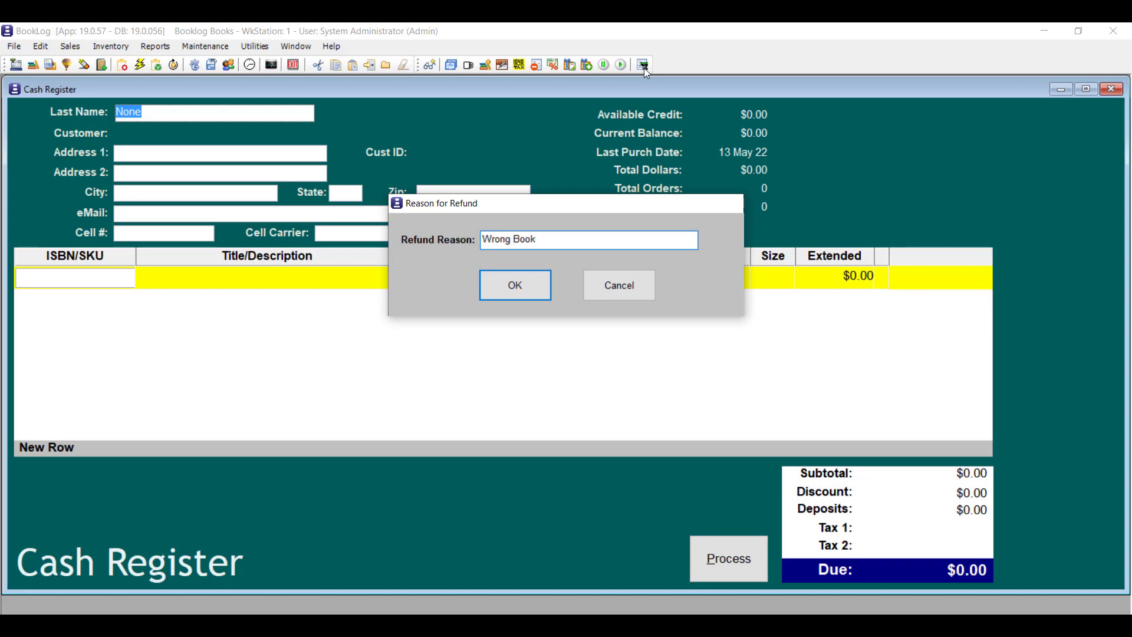
key("Return")
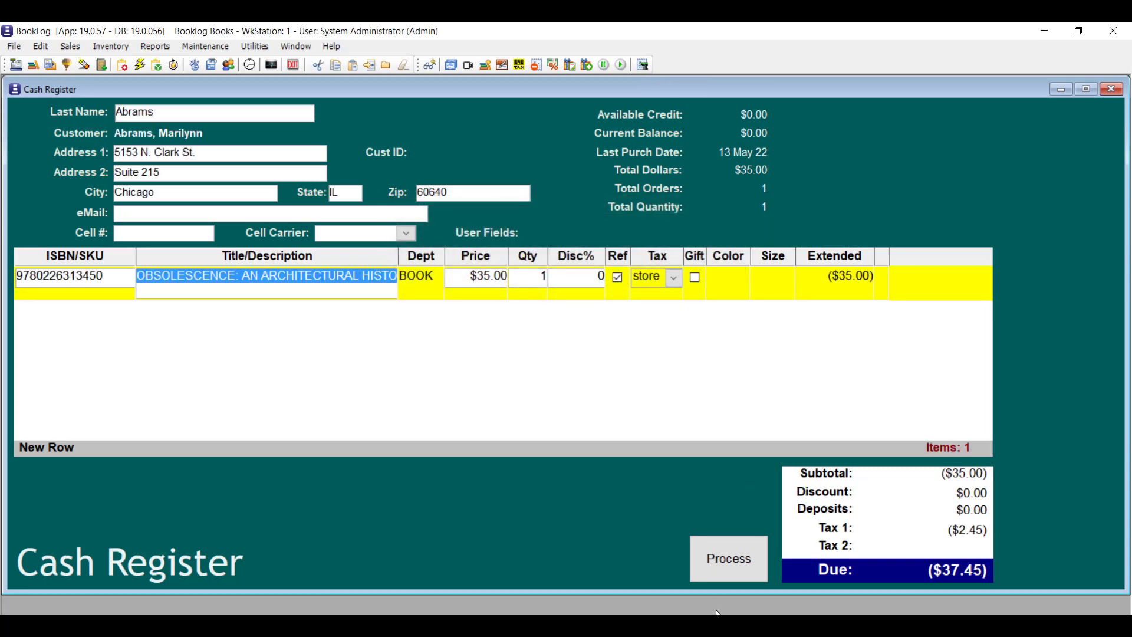
left_click(729, 565)
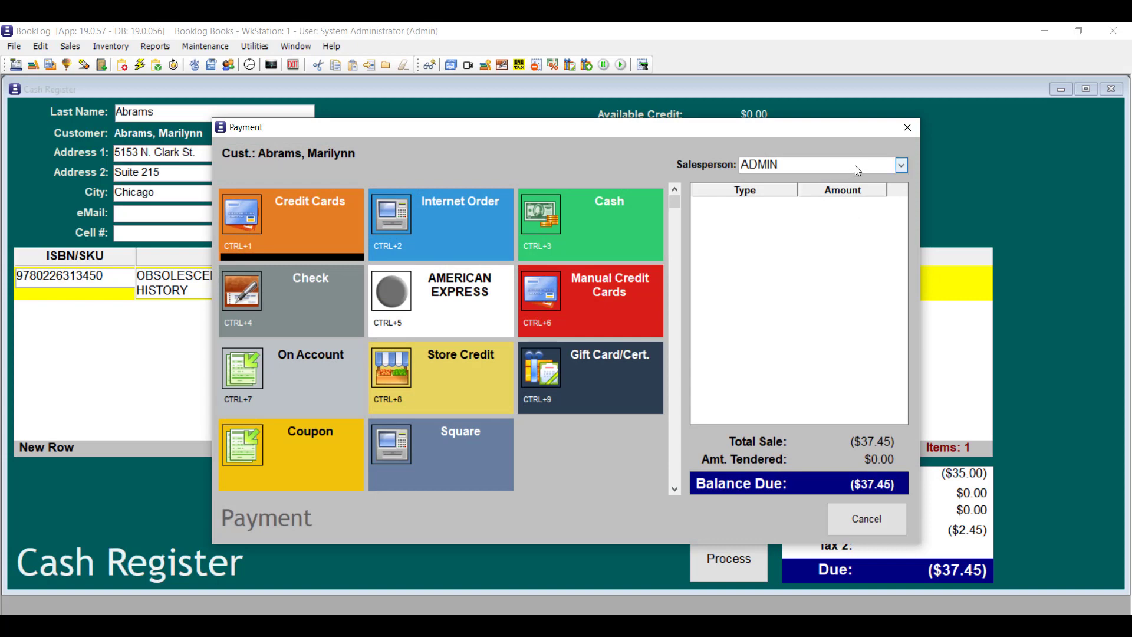
left_click(855, 165)
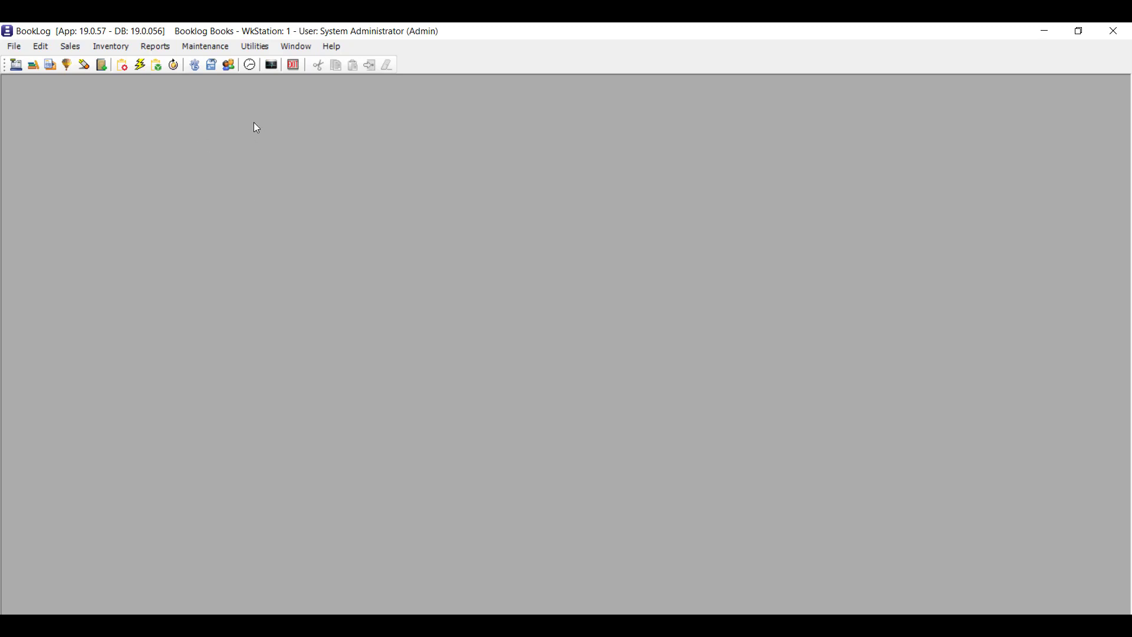
From Store Properties' Receipts settings, fill the email receipt message with the sample template
left_click(228, 53)
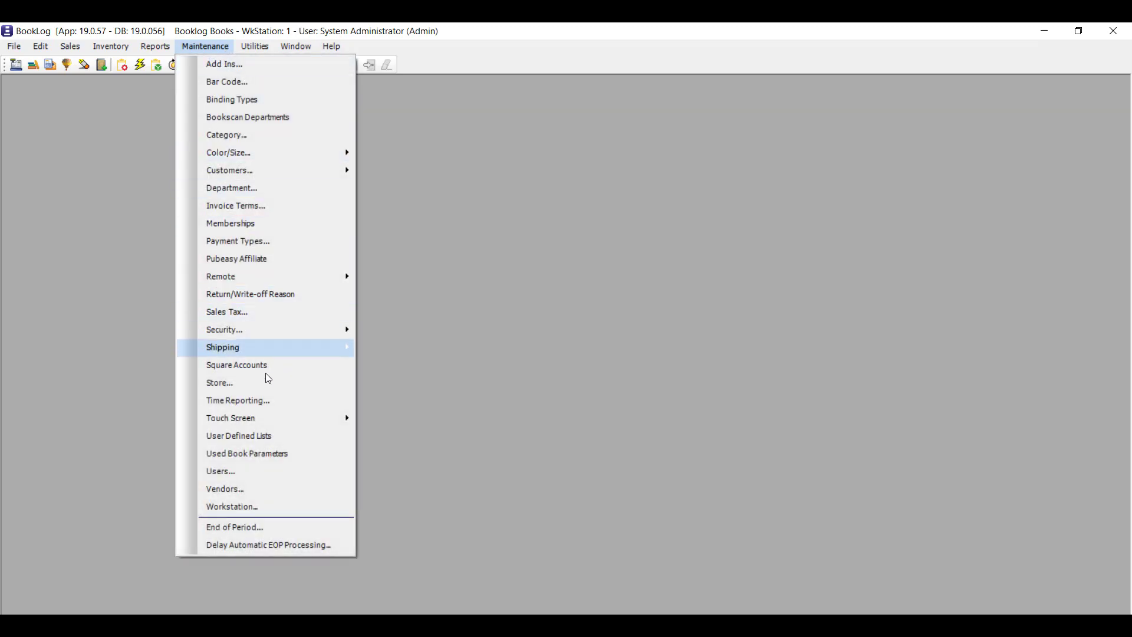
left_click(287, 382)
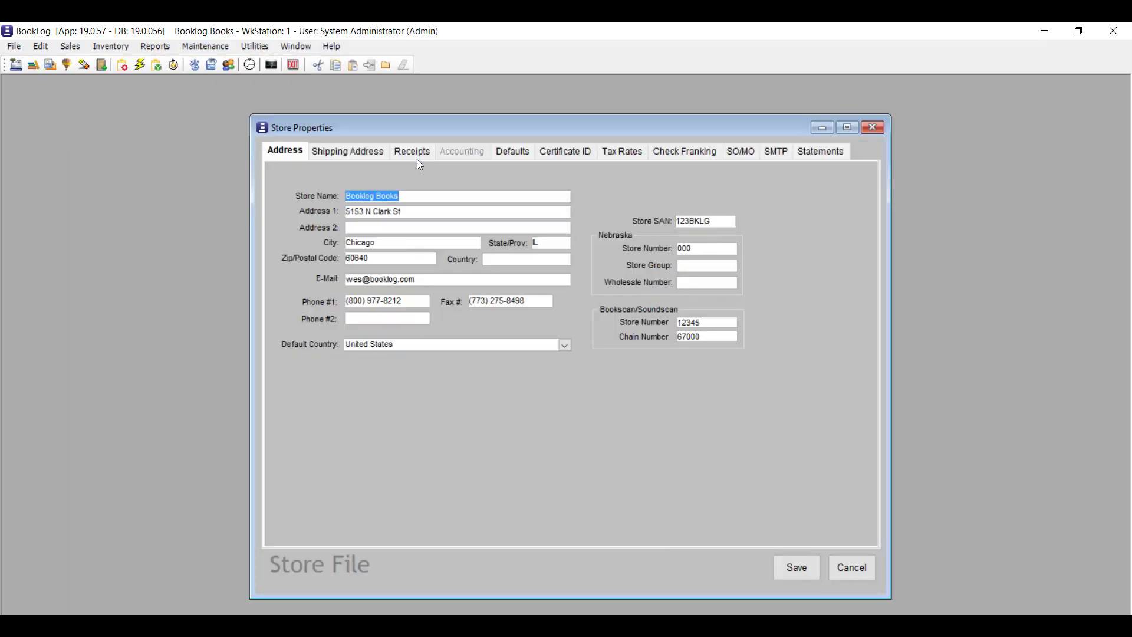
left_click(418, 154)
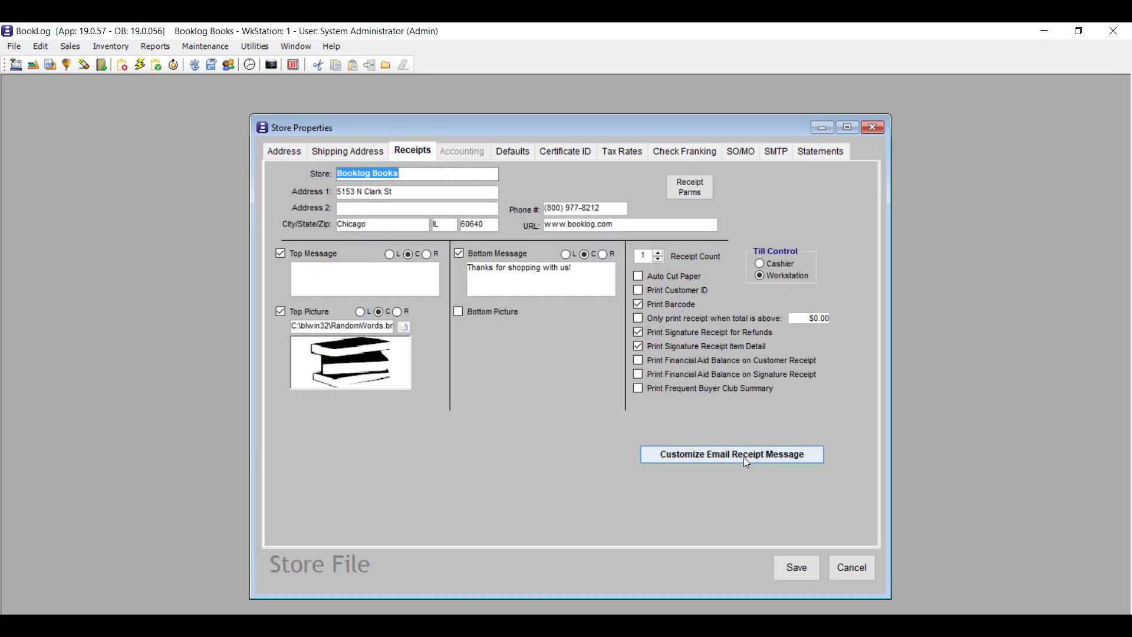
left_click(744, 458)
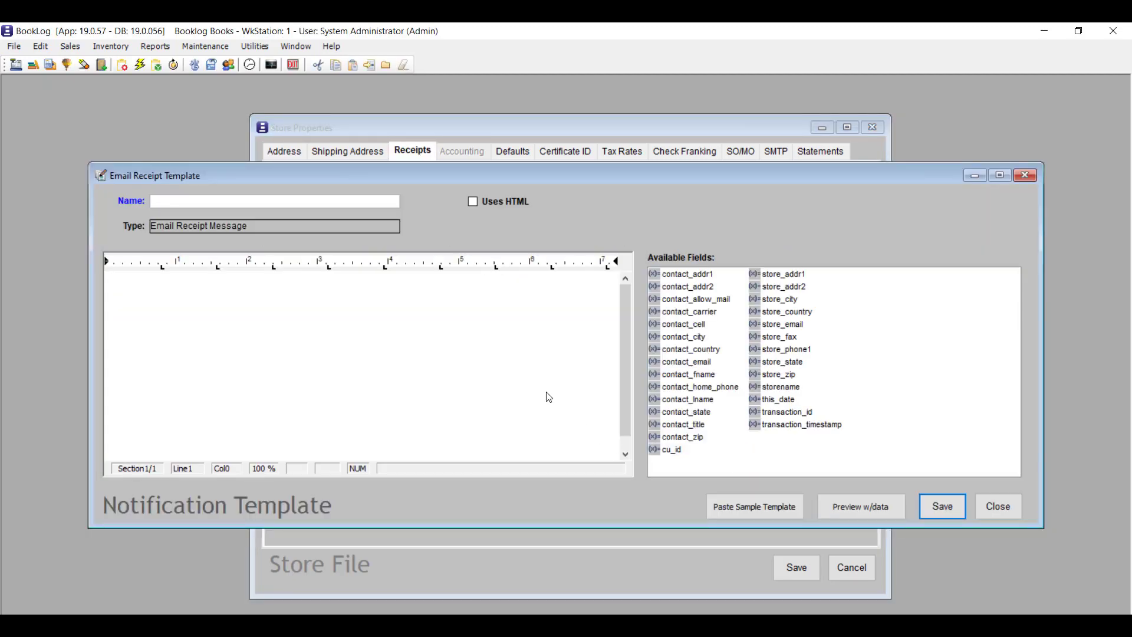
left_click(800, 514)
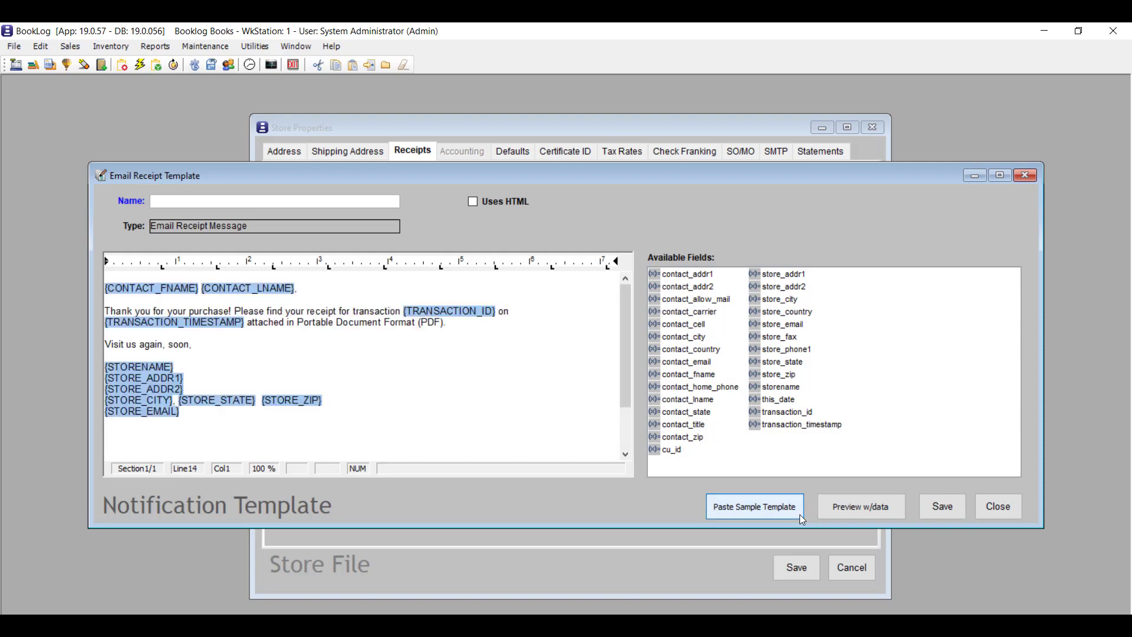
Name the template 'Email Receipt' and shorten 'Portable Document Format (PDF)' to just PDF
left_click(373, 201)
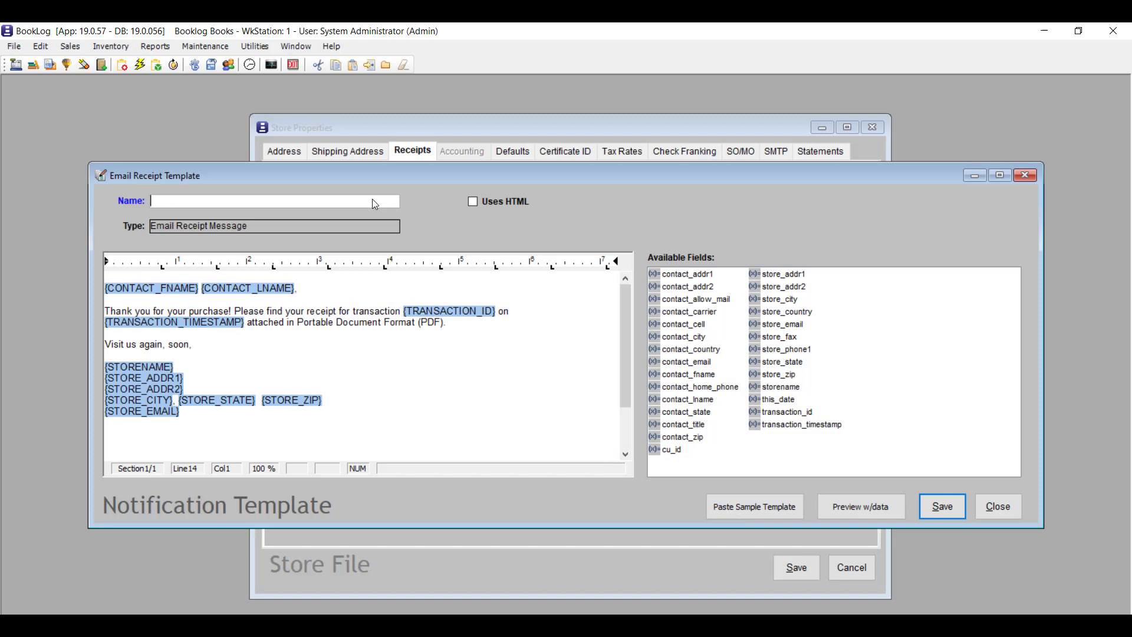
type("Email Receipt")
left_click_drag(422, 330, 297, 330)
key("Delete")
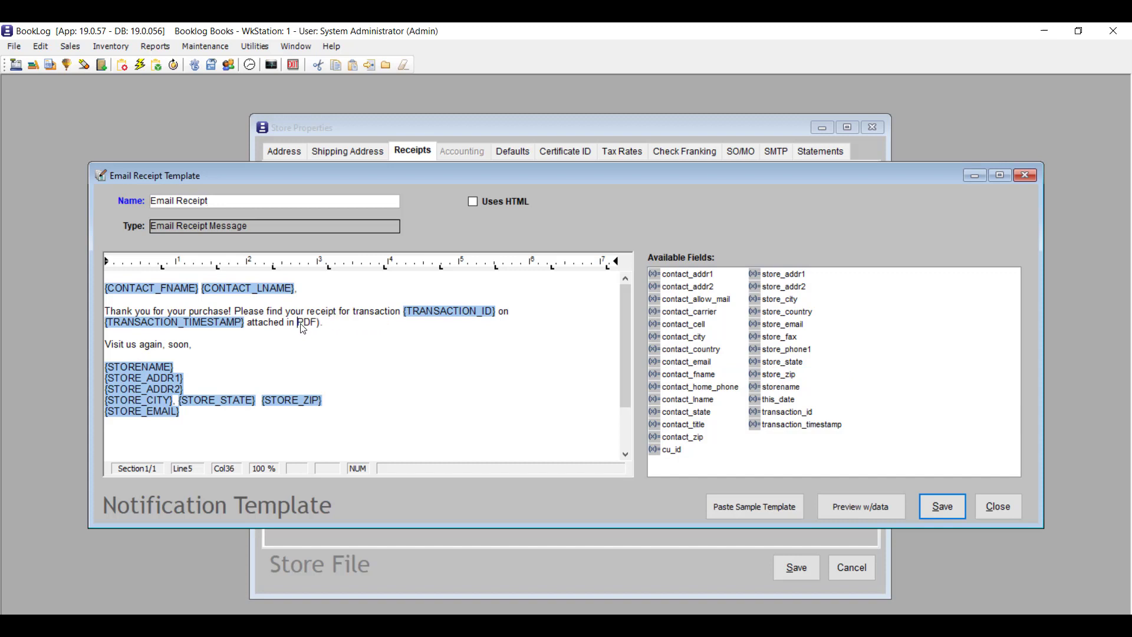
key("Delete")
key("Delete")
key("Right")
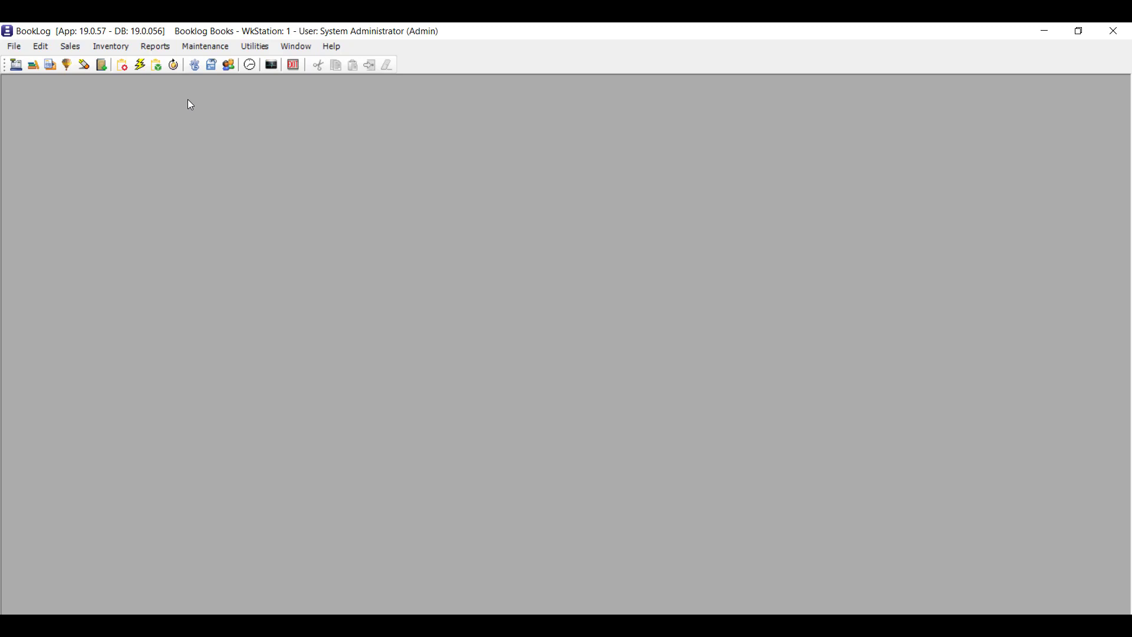
Run the Gift Card/Certificate History report from the Report Pick List for the given gift card number
left_click(170, 50)
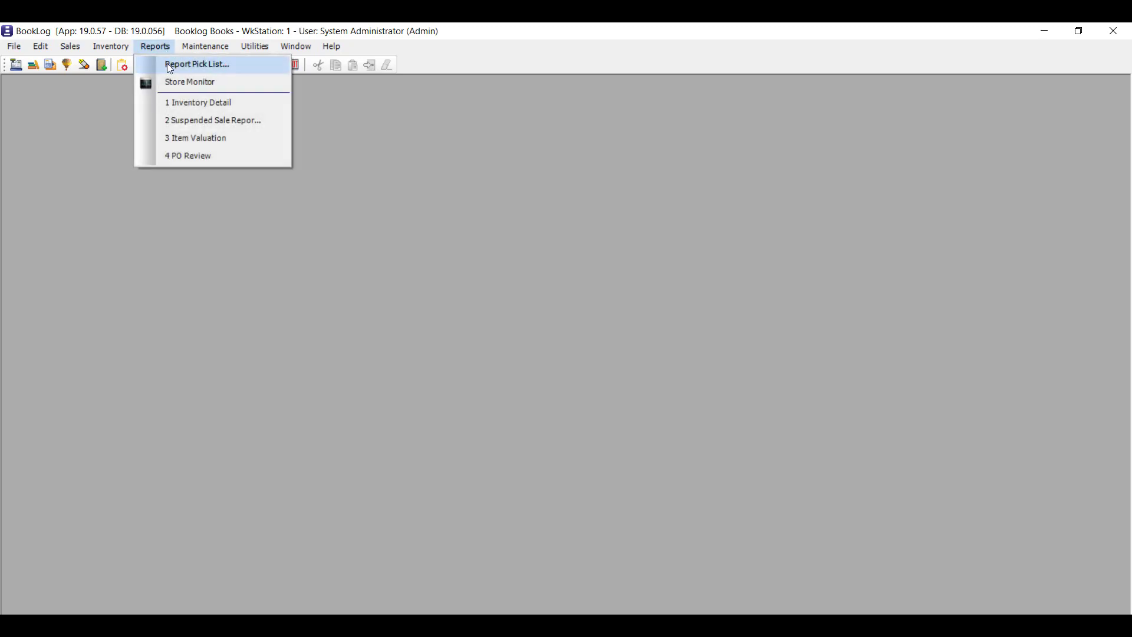
left_click(264, 71)
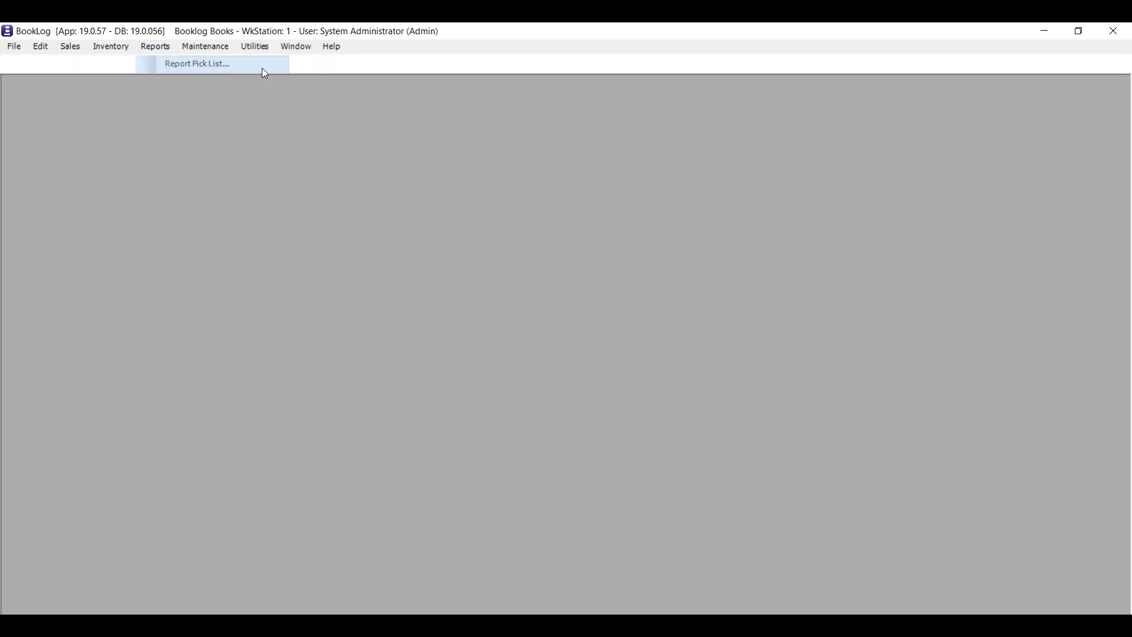
type("gift")
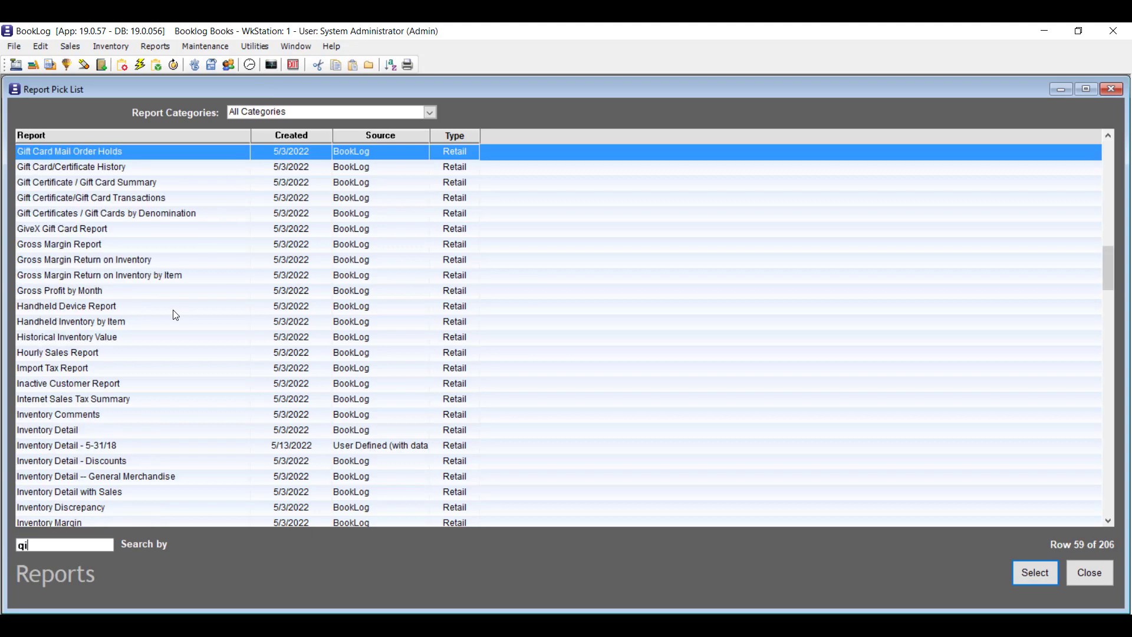
left_click(154, 169)
double_click(160, 171)
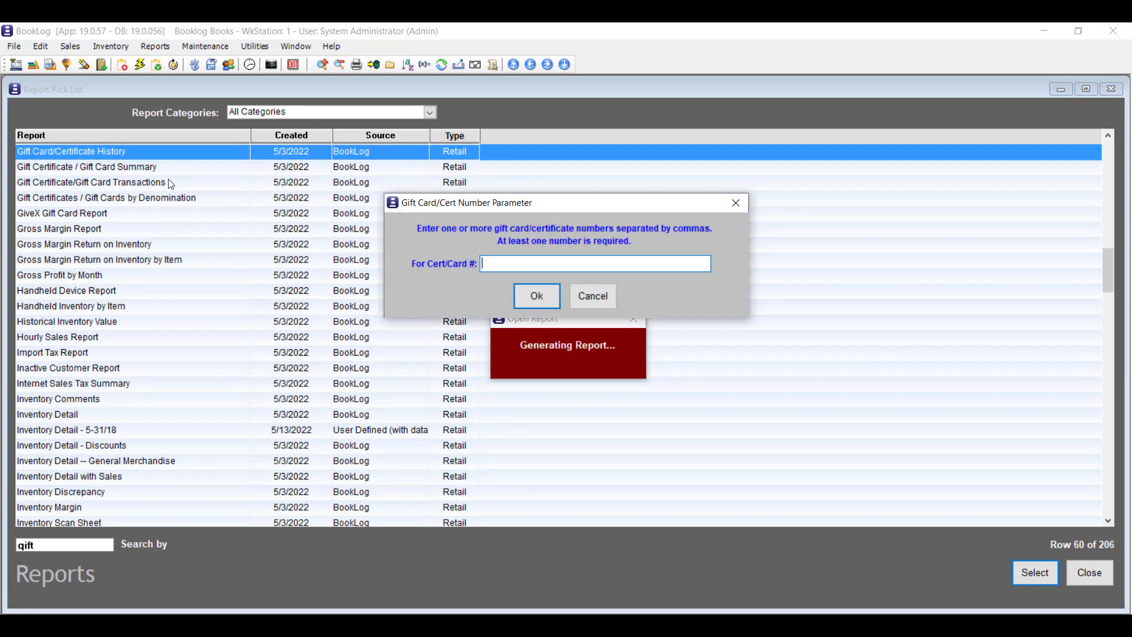
left_click(539, 297)
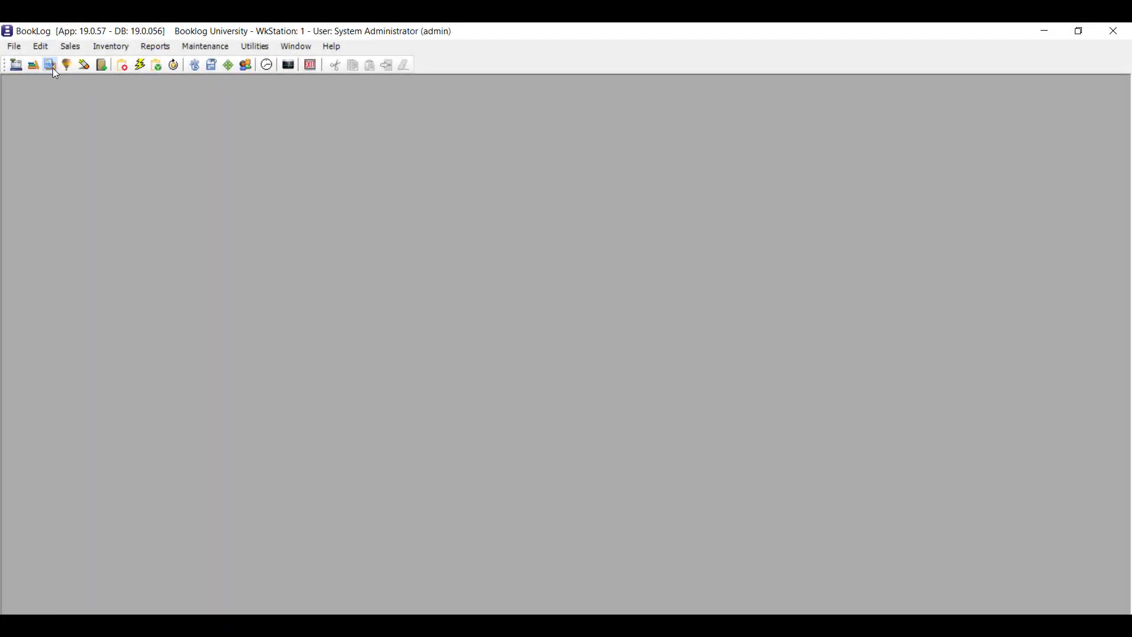
Refund the top mail order, returning CAPITAL OF PAIN and the Robert Desnos poems as used, reason 'Dropped Class'
left_click(51, 65)
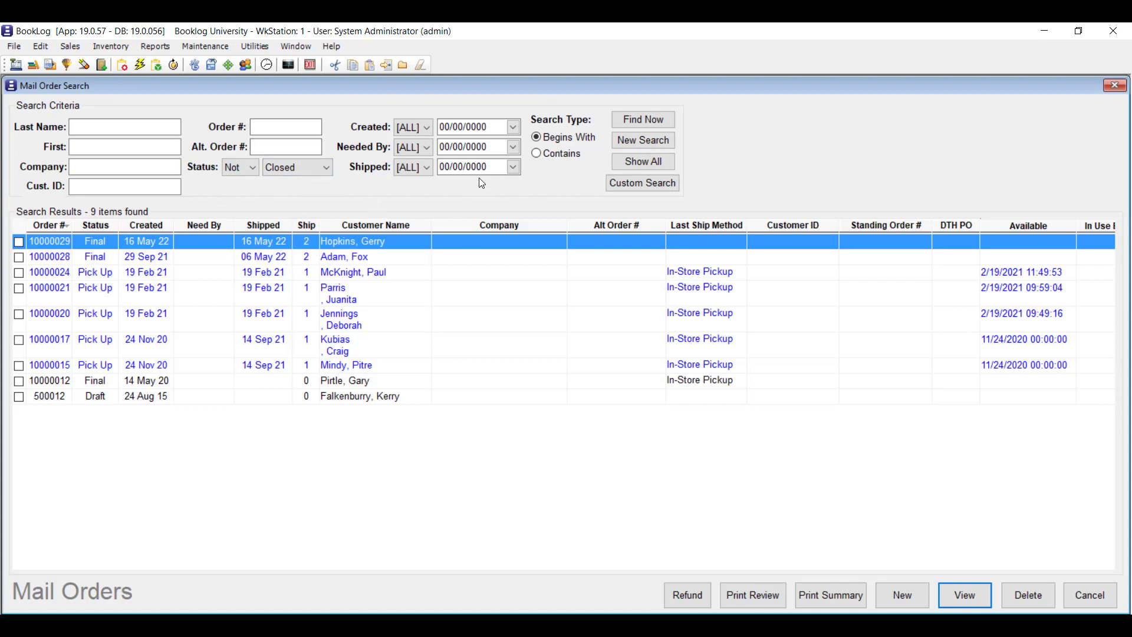
left_click(538, 156)
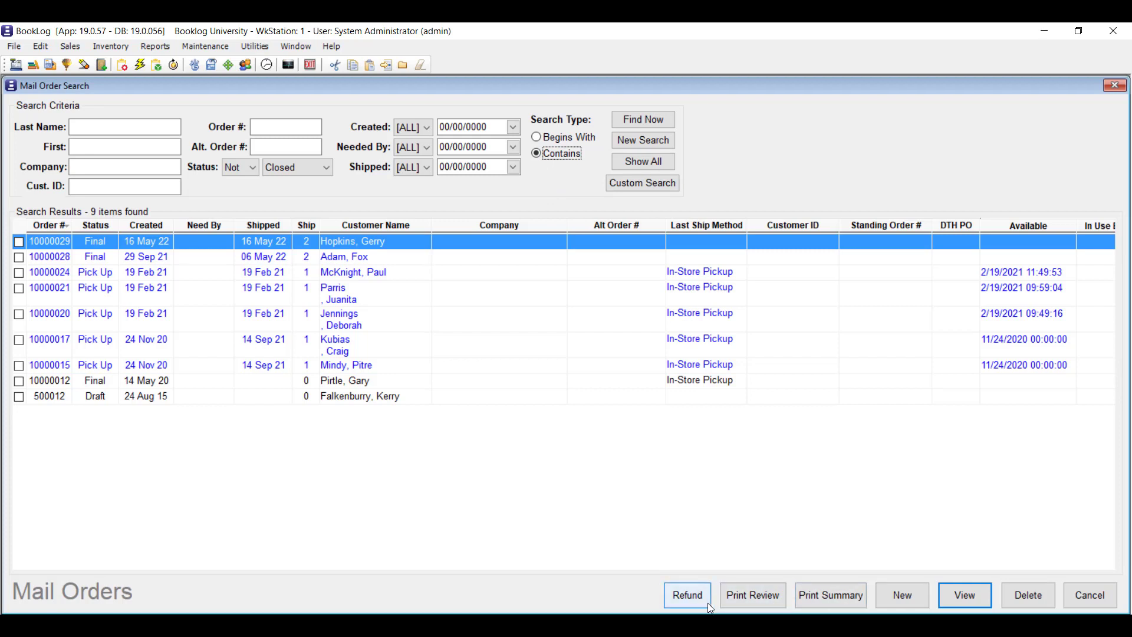
left_click(688, 595)
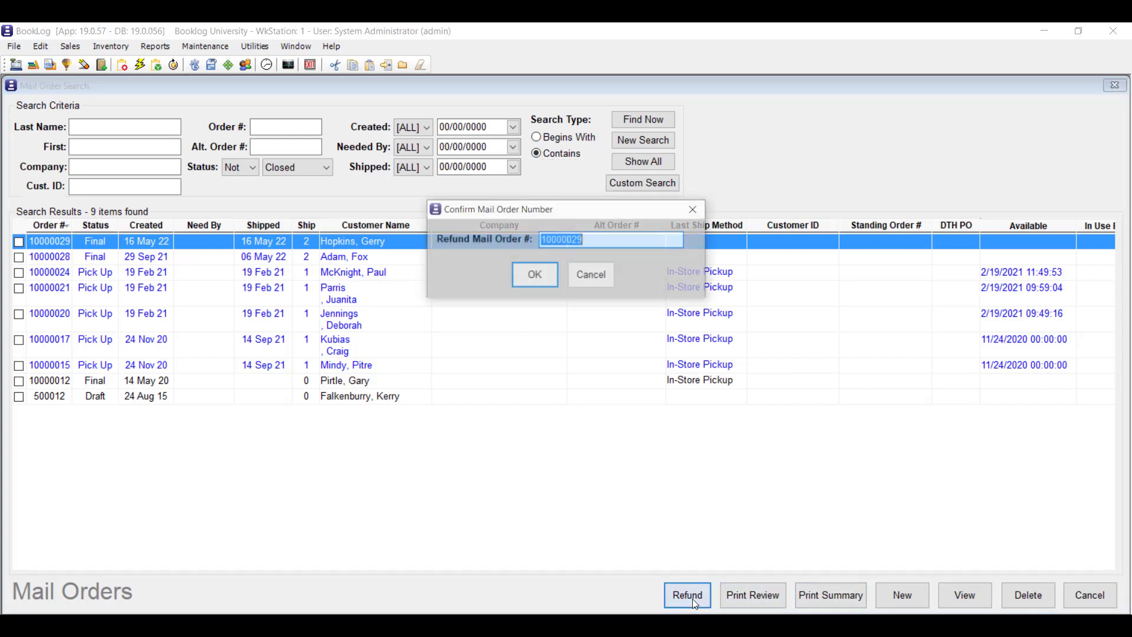
left_click(546, 282)
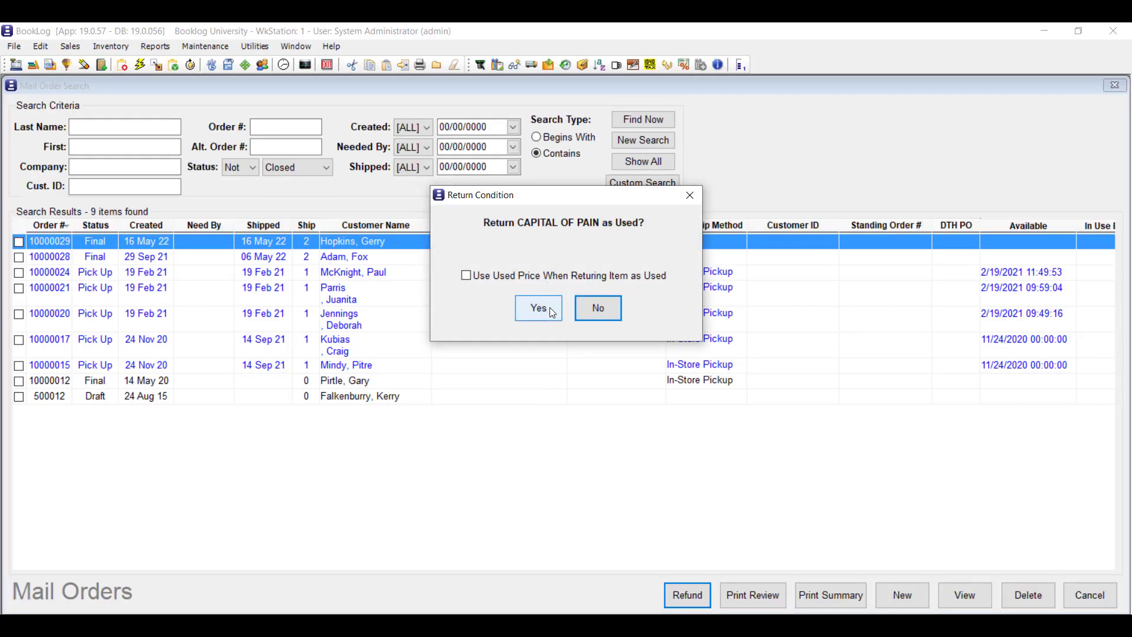
left_click(549, 307)
left_click(550, 308)
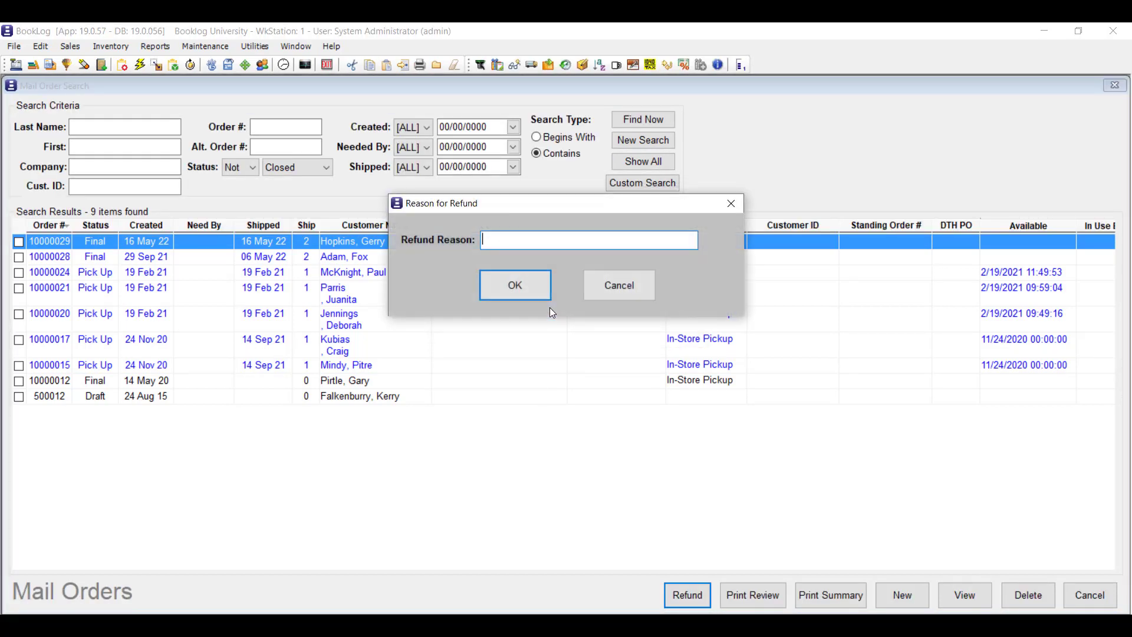
type("Dropped Class")
left_click(516, 285)
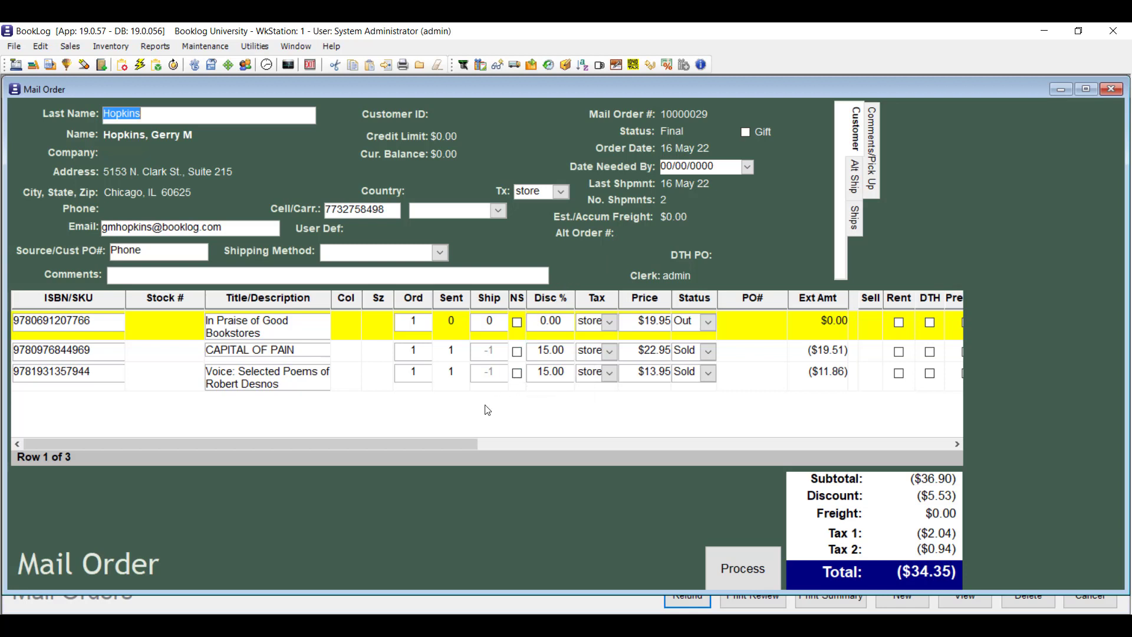
Review the mail order's shipments and customer details for the first line item
left_click(96, 327)
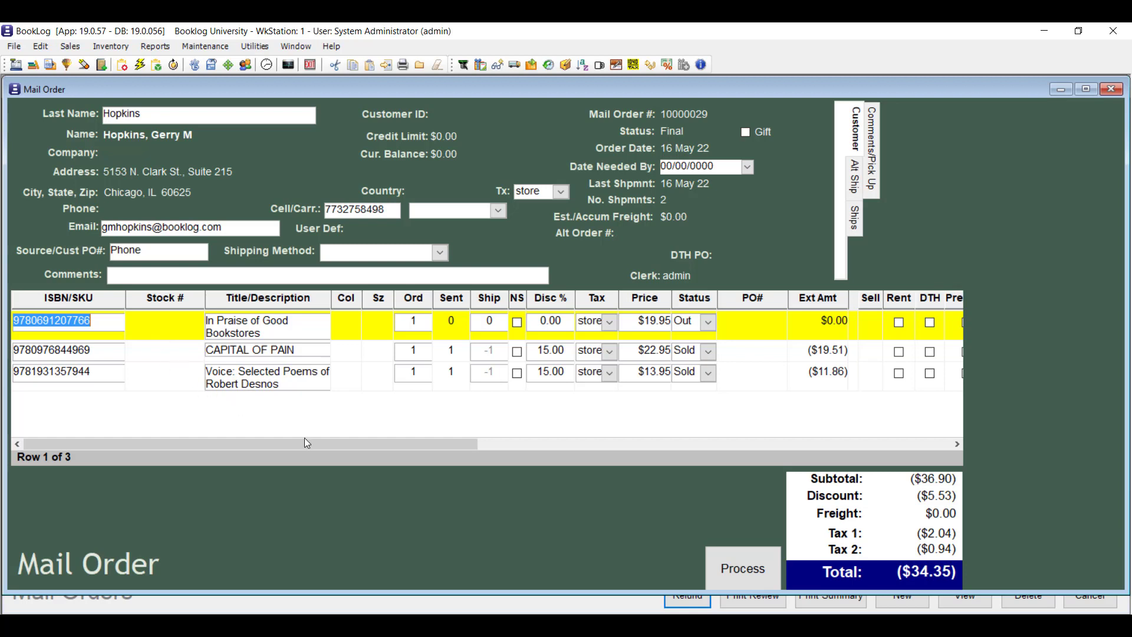
left_click(859, 227)
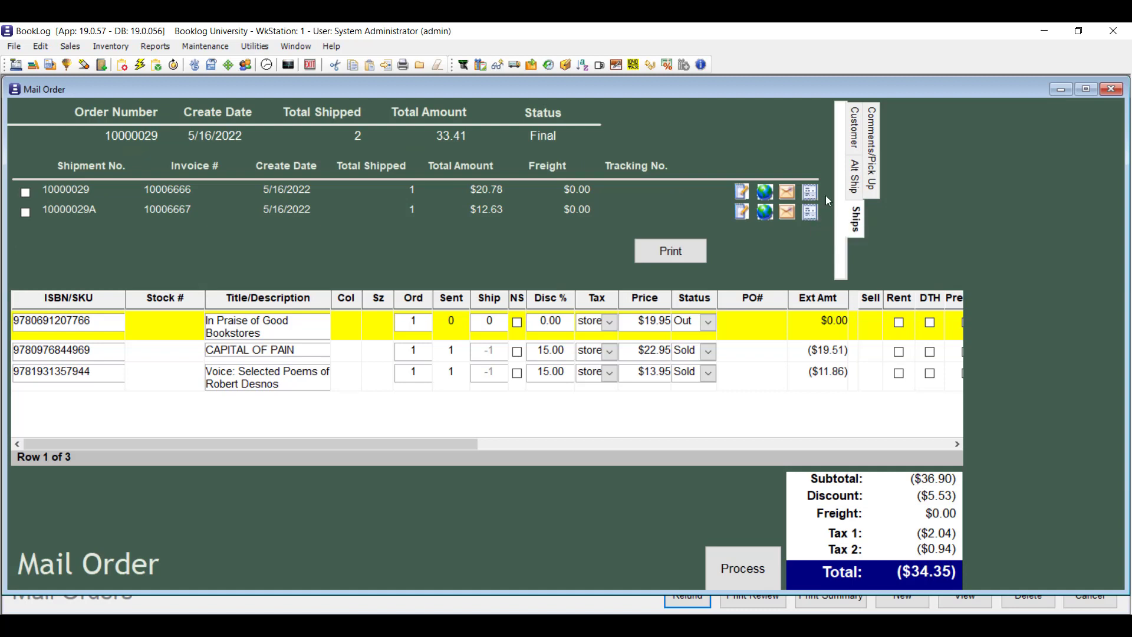
left_click(858, 141)
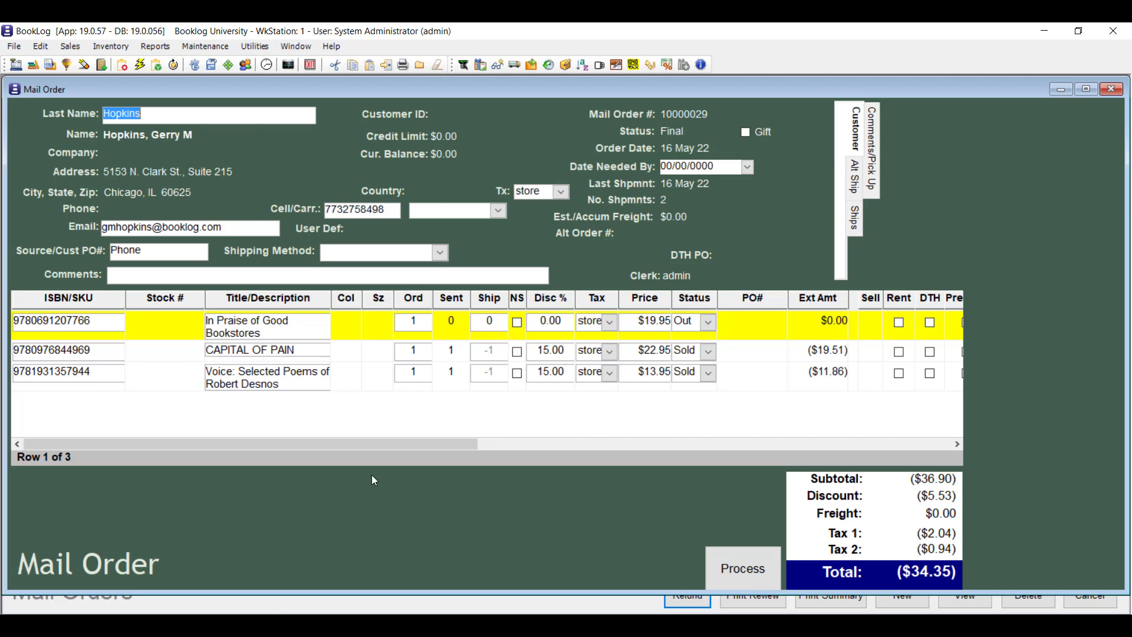
left_click_drag(486, 441, 546, 444)
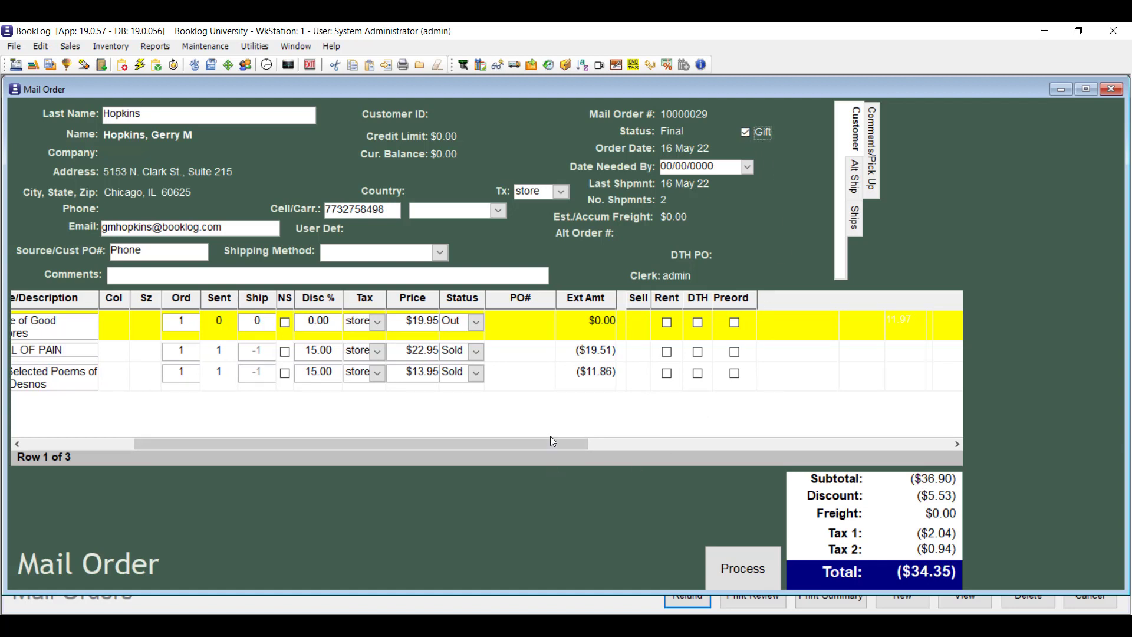
left_click_drag(550, 441, 229, 448)
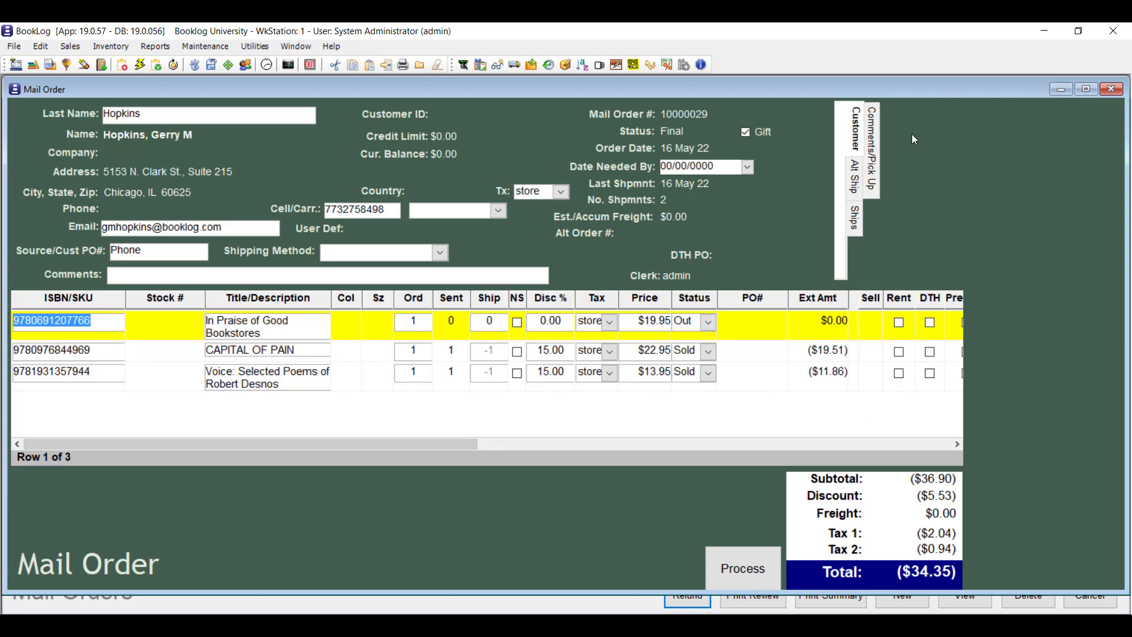
Check the order's comments, then flag the first item, In Praise of Good Bookstores, as no substitution (NS)
left_click(881, 137)
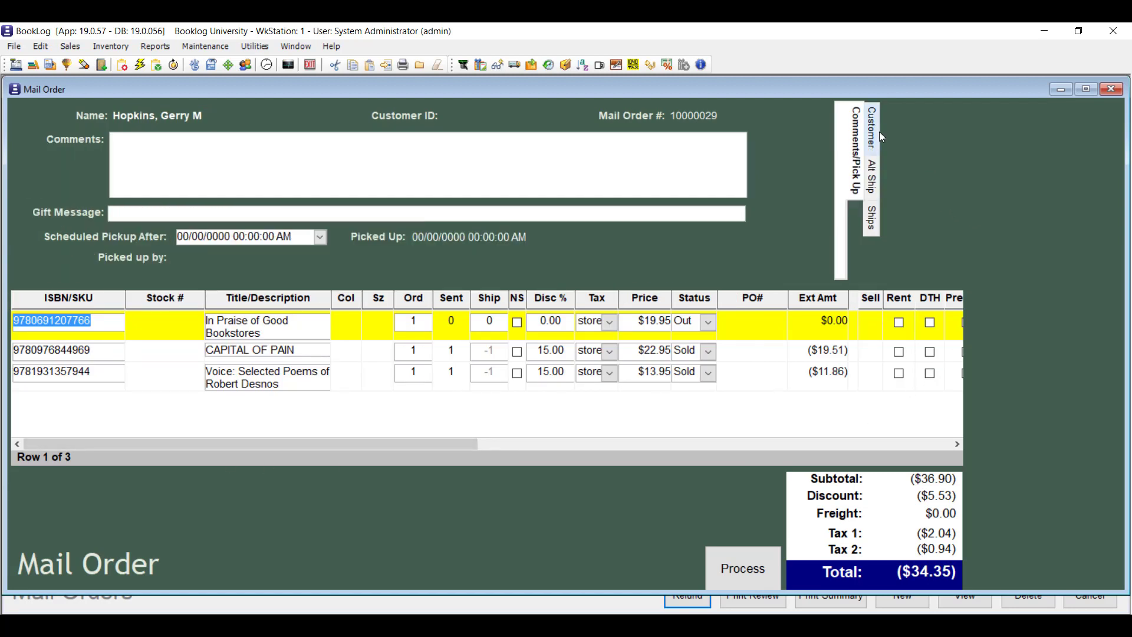
left_click(129, 215)
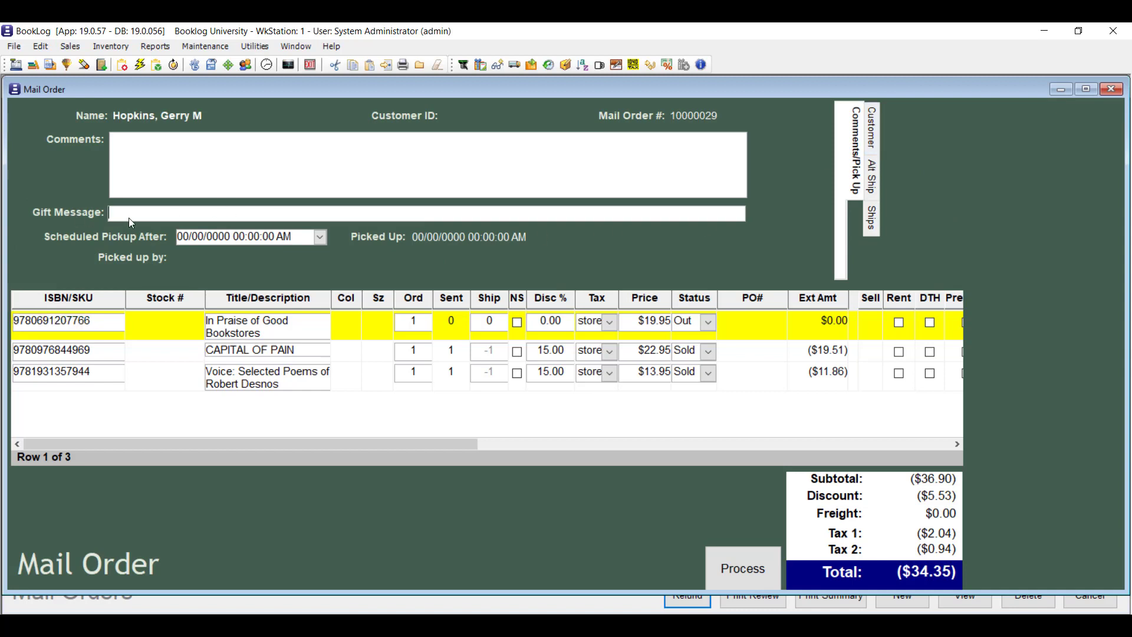
left_click(862, 145)
left_click(881, 142)
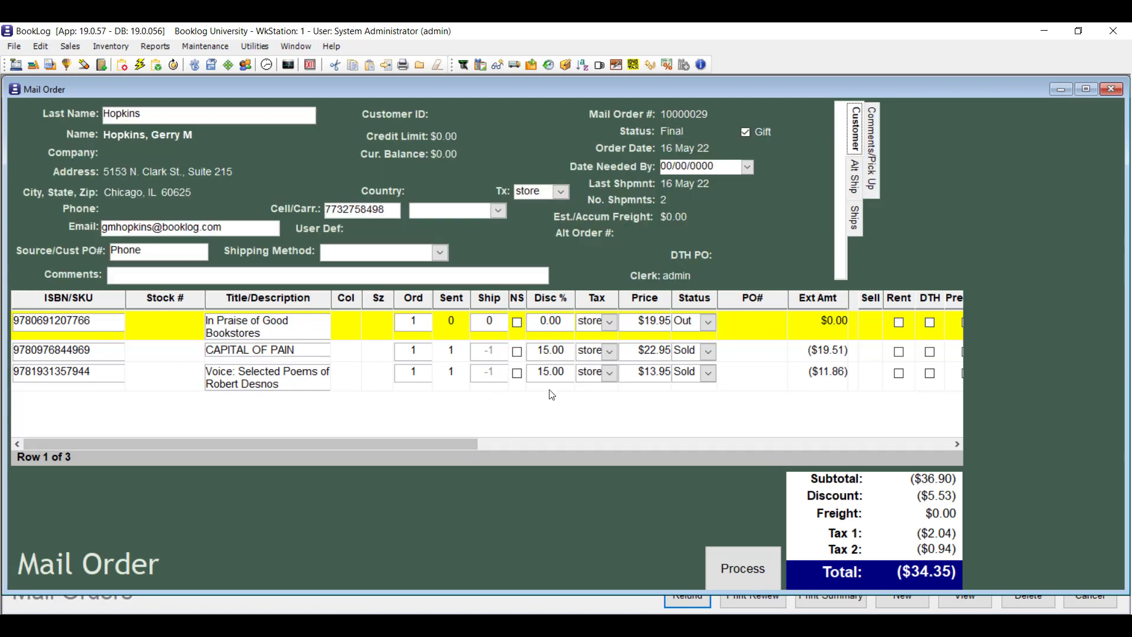
left_click(519, 324)
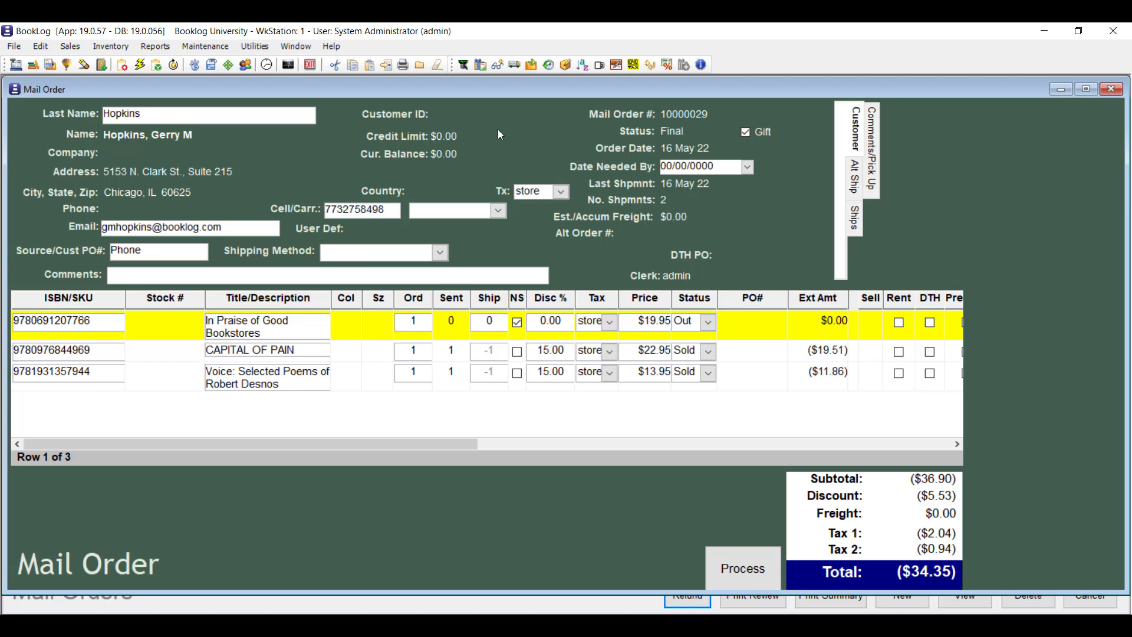
Review the store's special and mail order settings, then cancel without saving
left_click(229, 50)
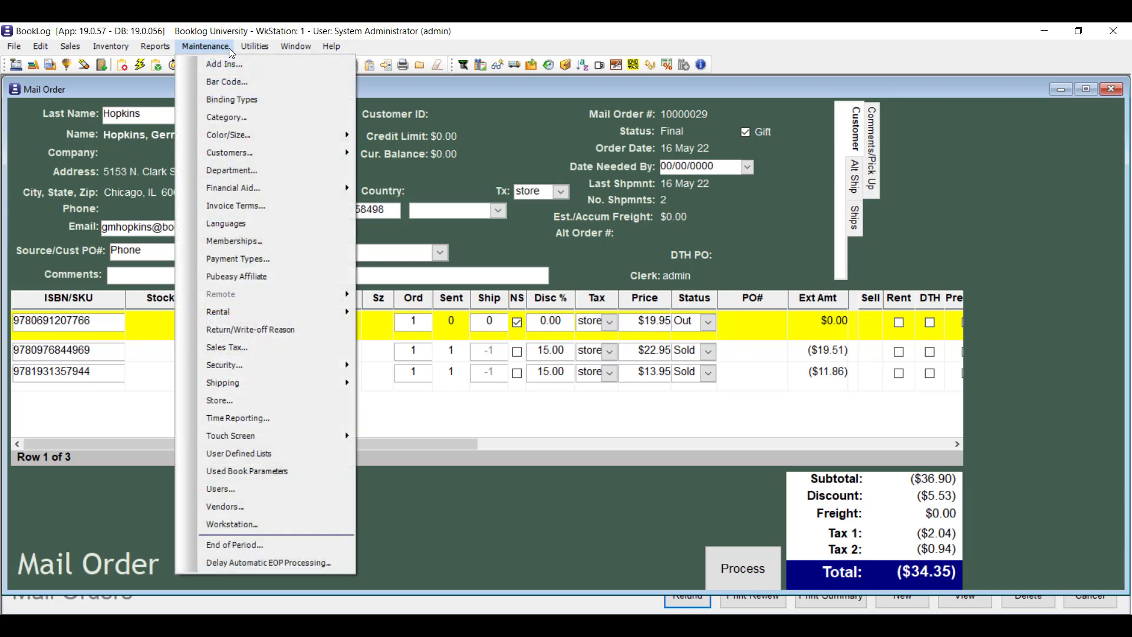
left_click(249, 398)
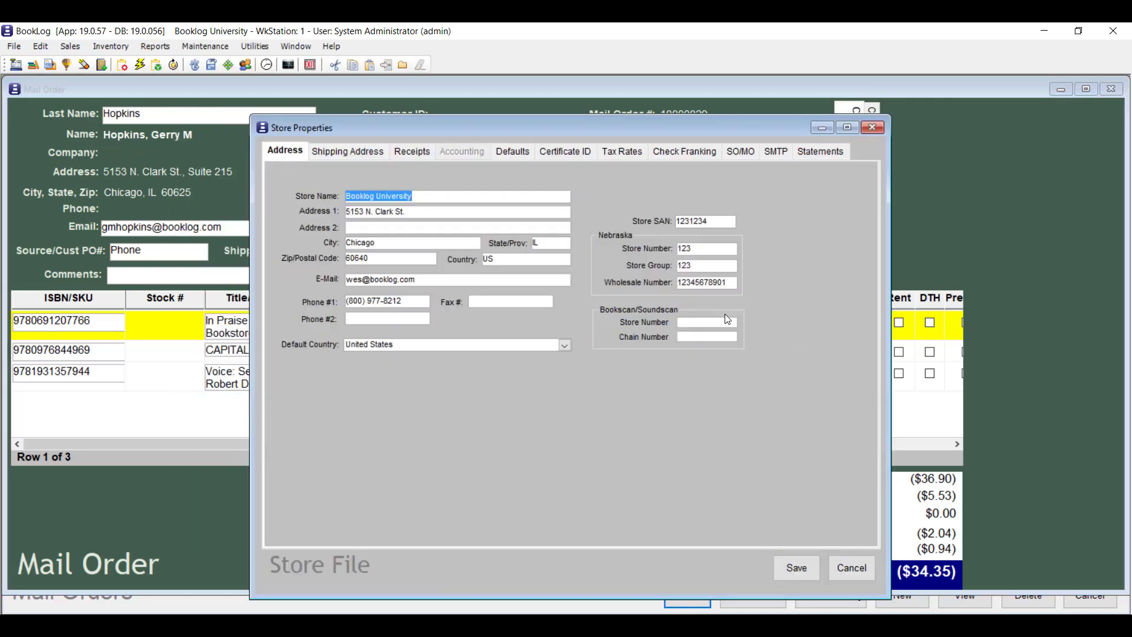
left_click(755, 157)
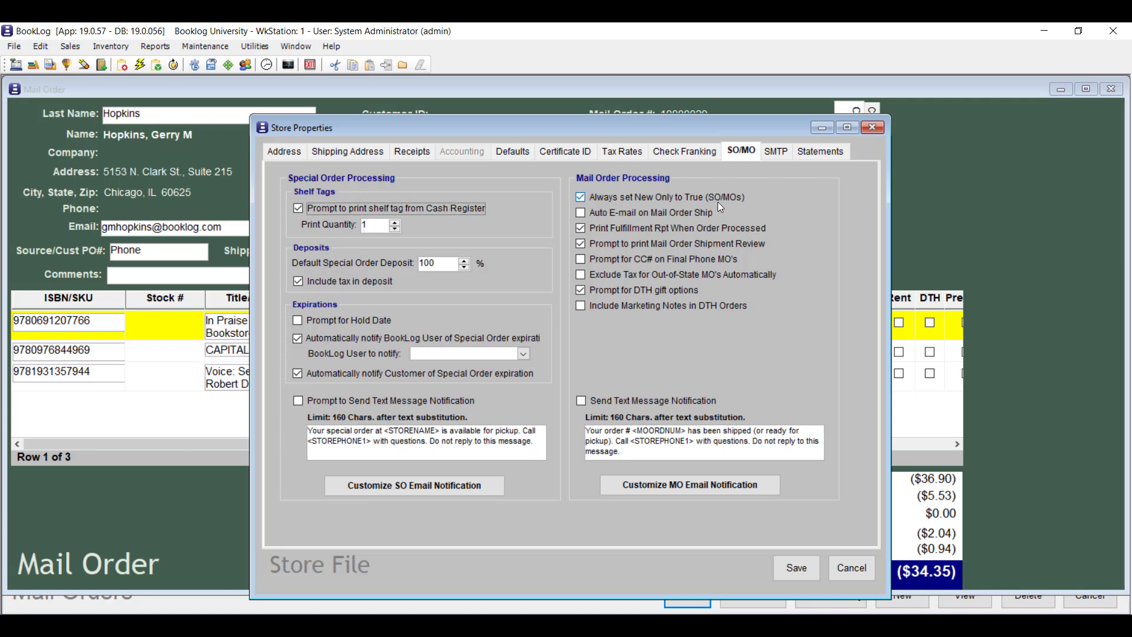
left_click(848, 570)
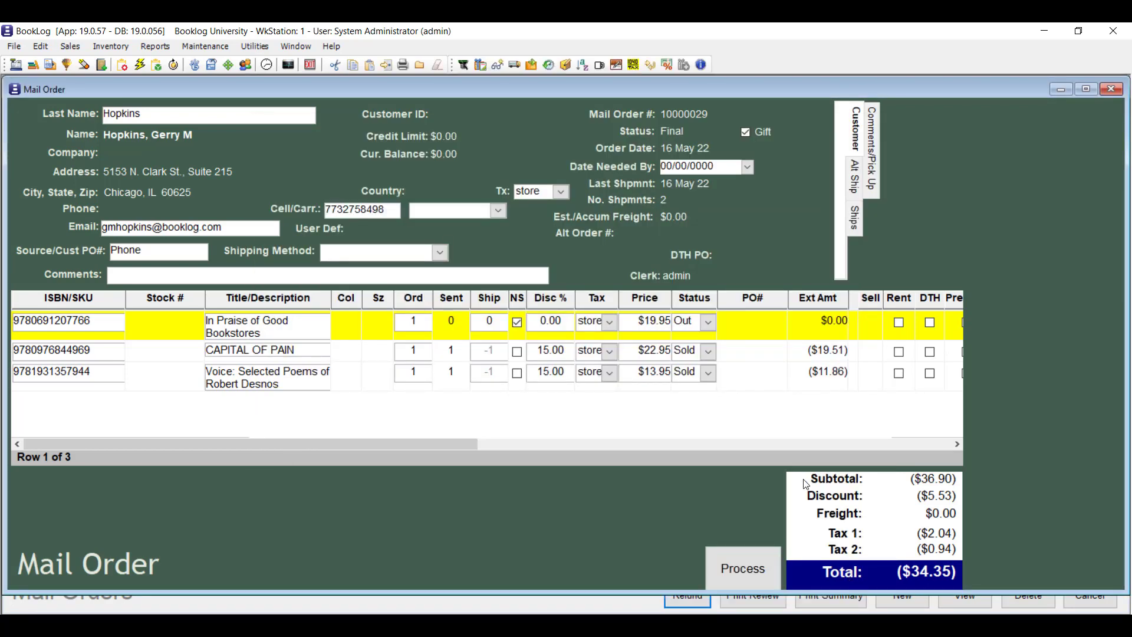
Close mail order 10000029 with Date Needed left unset, discarding its changes
left_click(748, 167)
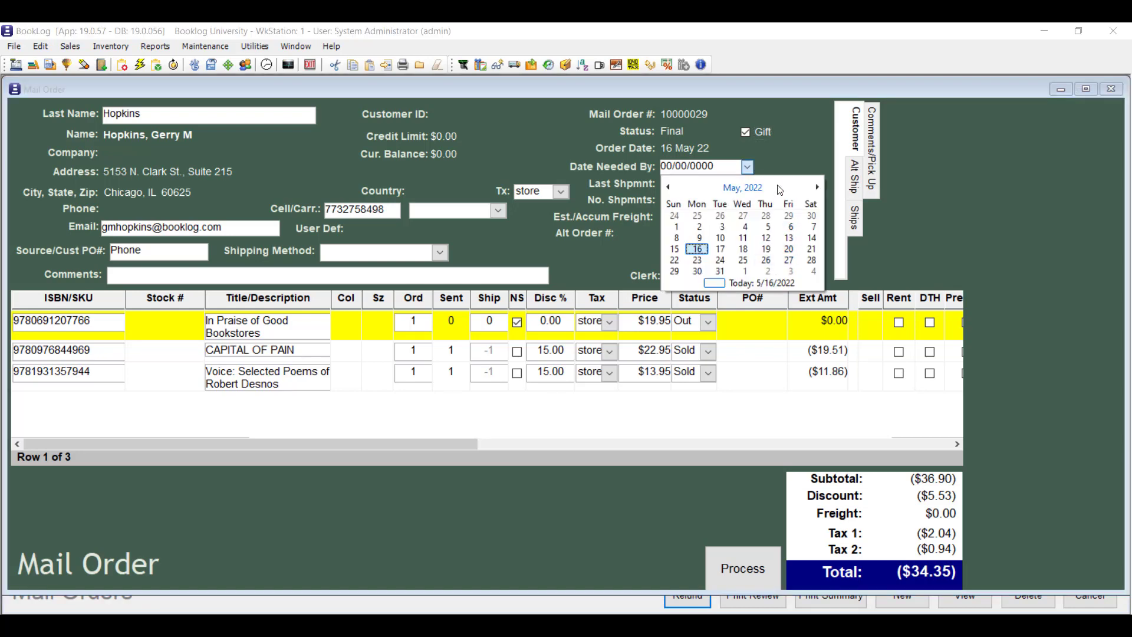
left_click(784, 161)
left_click(1111, 88)
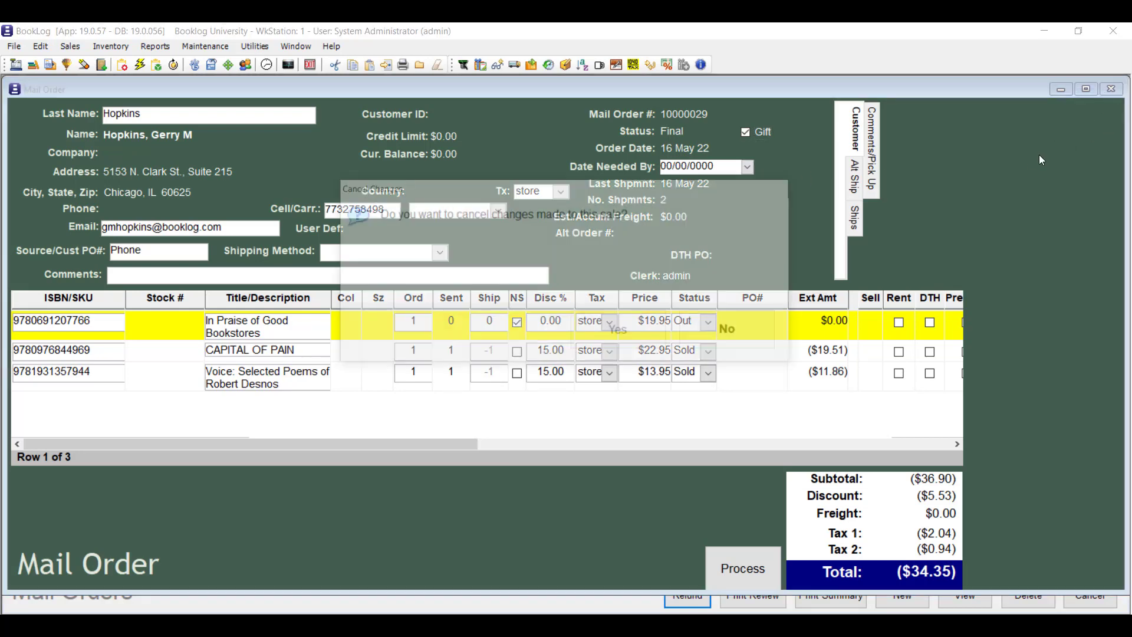
left_click(620, 328)
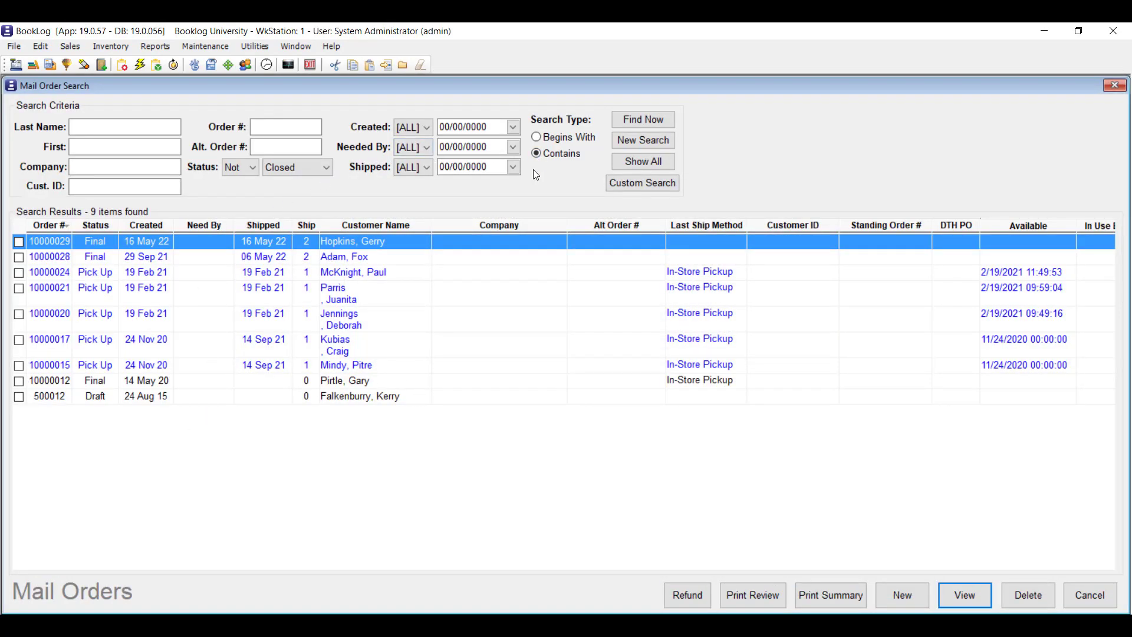
Filter the report pick list by 'mail', then try and cancel the Mail Orders by Date Needed report
left_click(155, 46)
left_click(195, 63)
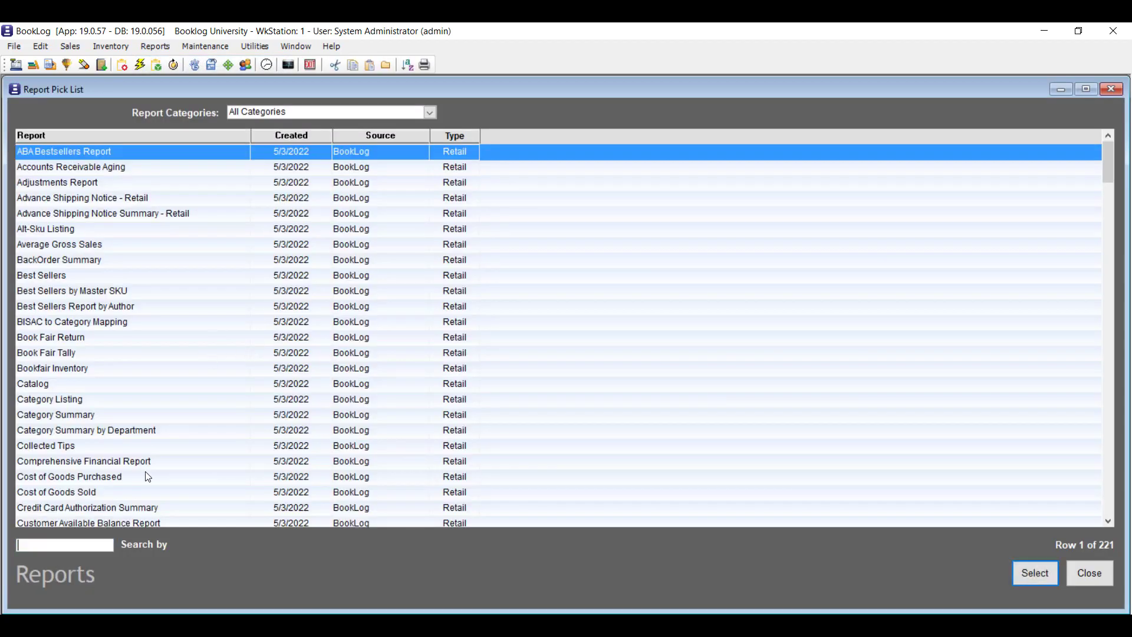
type("mail")
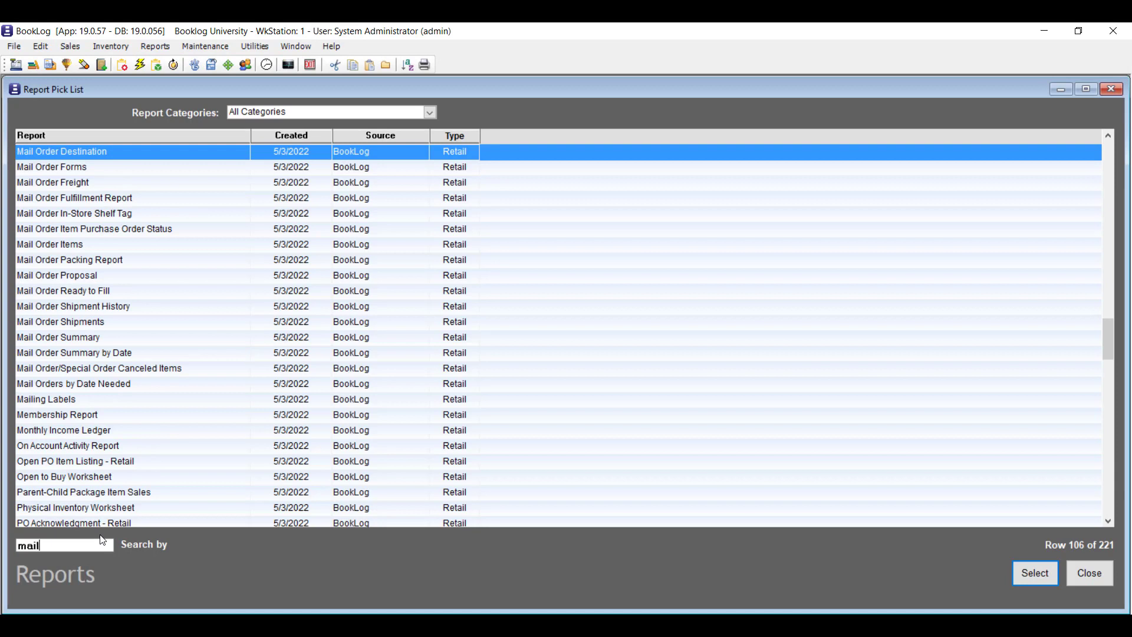
left_click(162, 384)
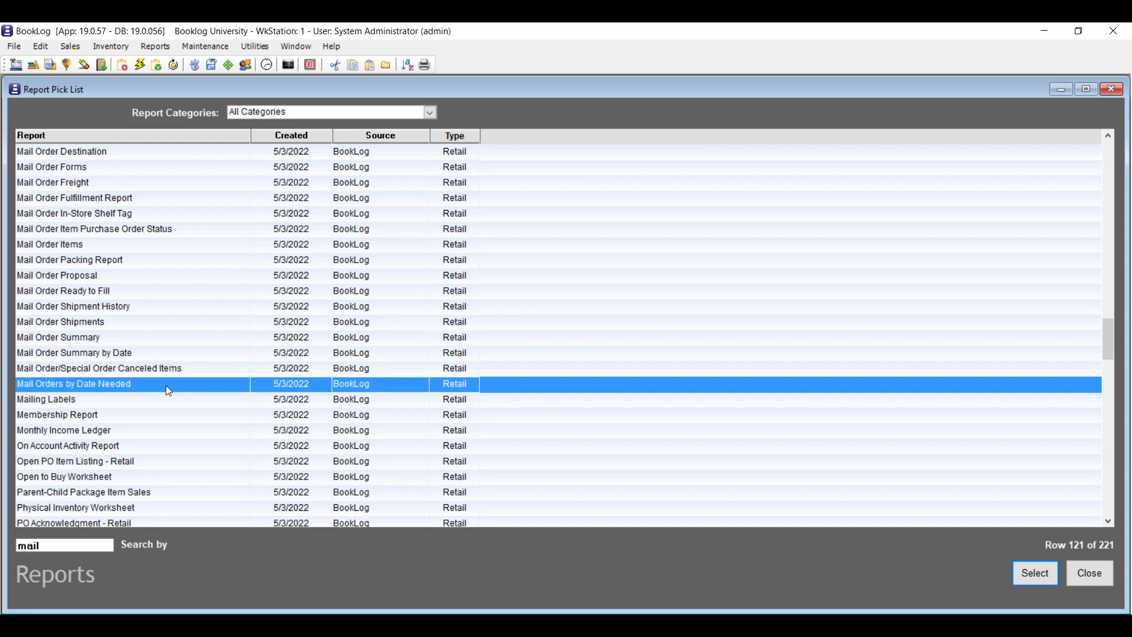
double_click(169, 390)
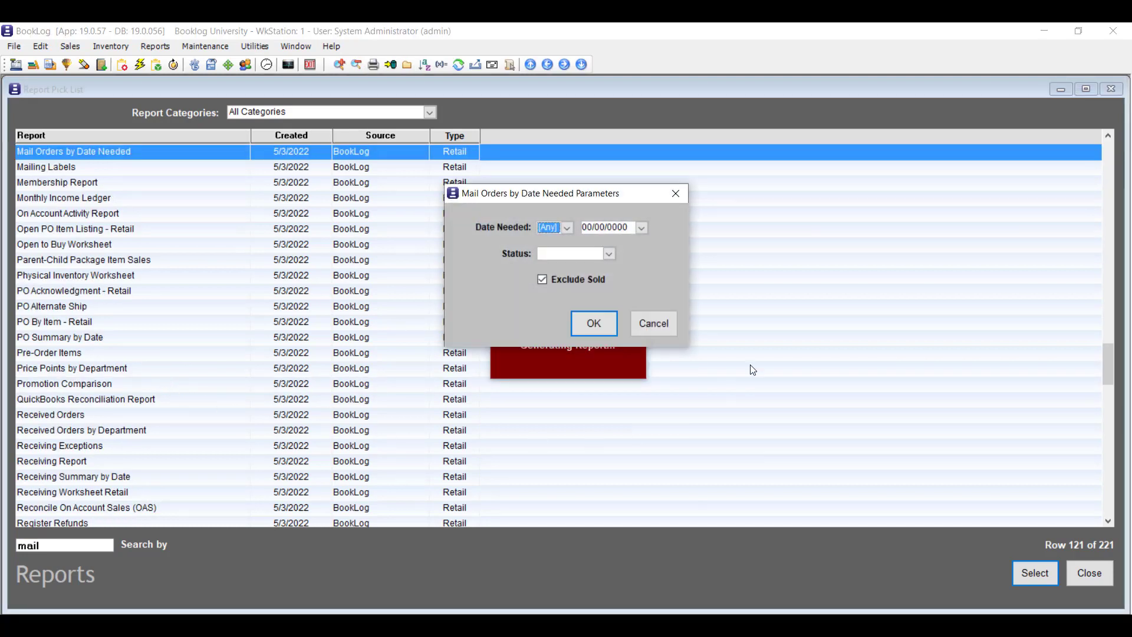
left_click(568, 228)
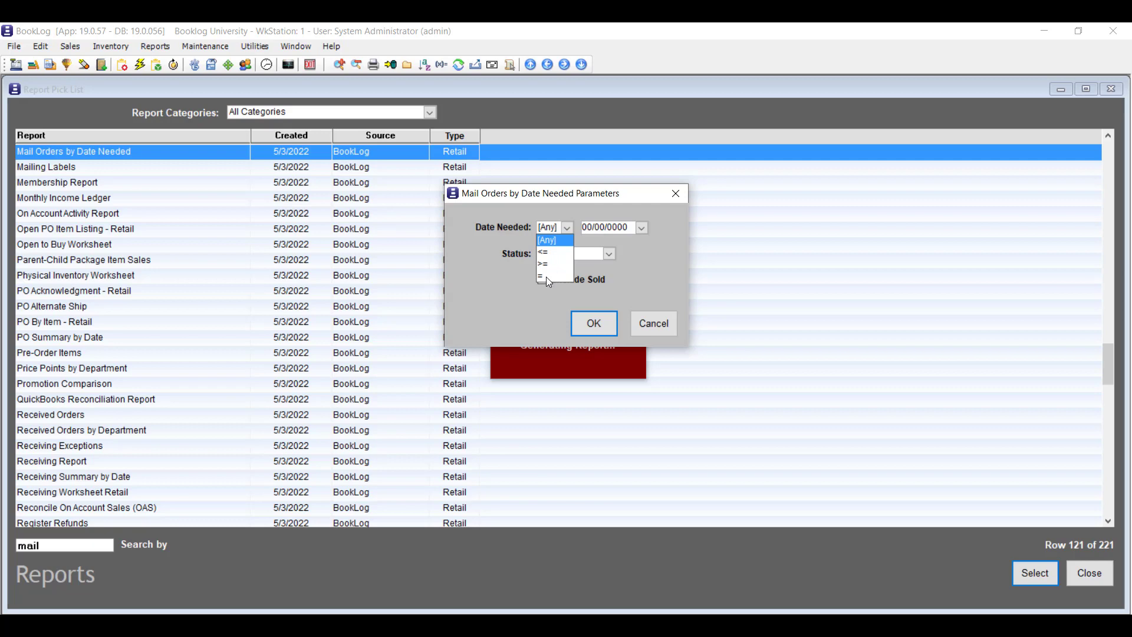
left_click(646, 281)
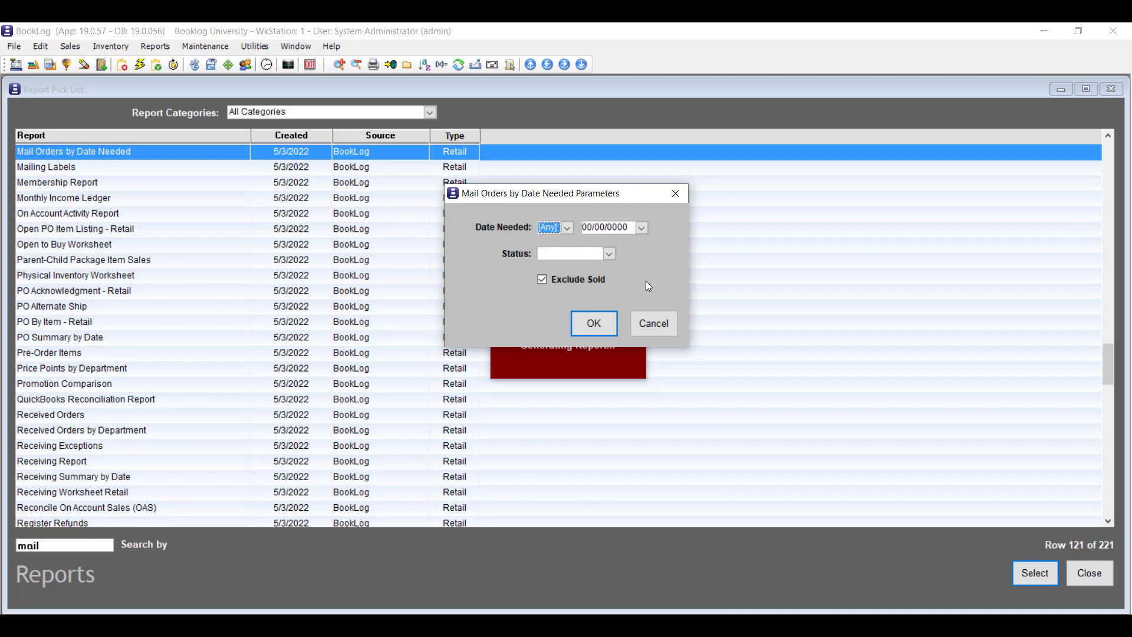
left_click(660, 331)
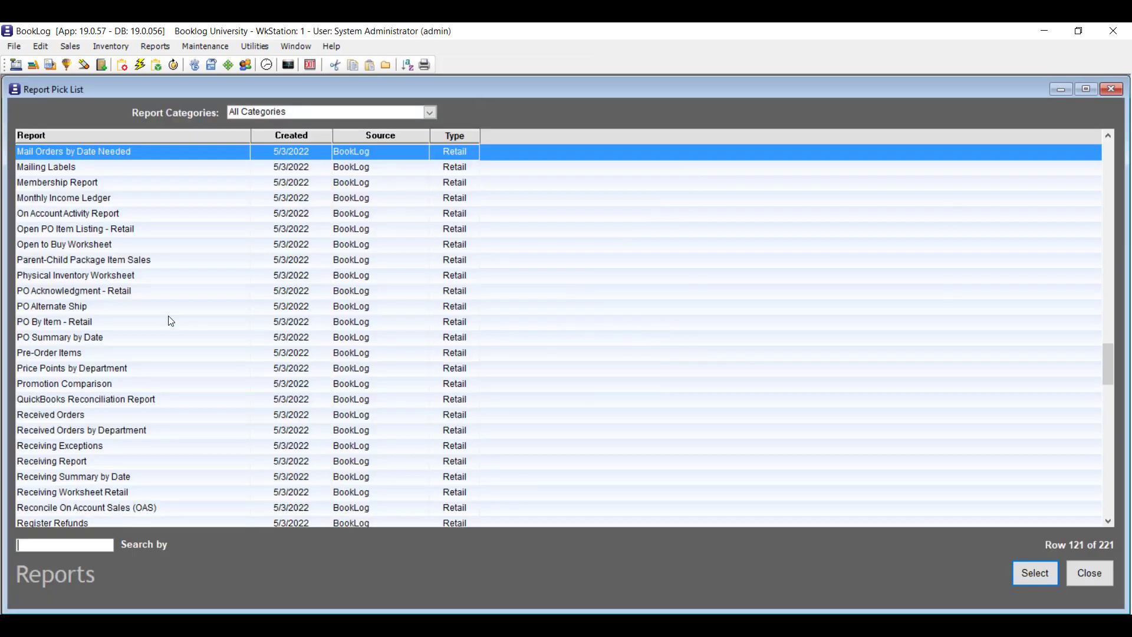
Open the parameters of the Mail Order Destination report
scroll(168, 319, "up", 5)
scroll(166, 317, "up", 2)
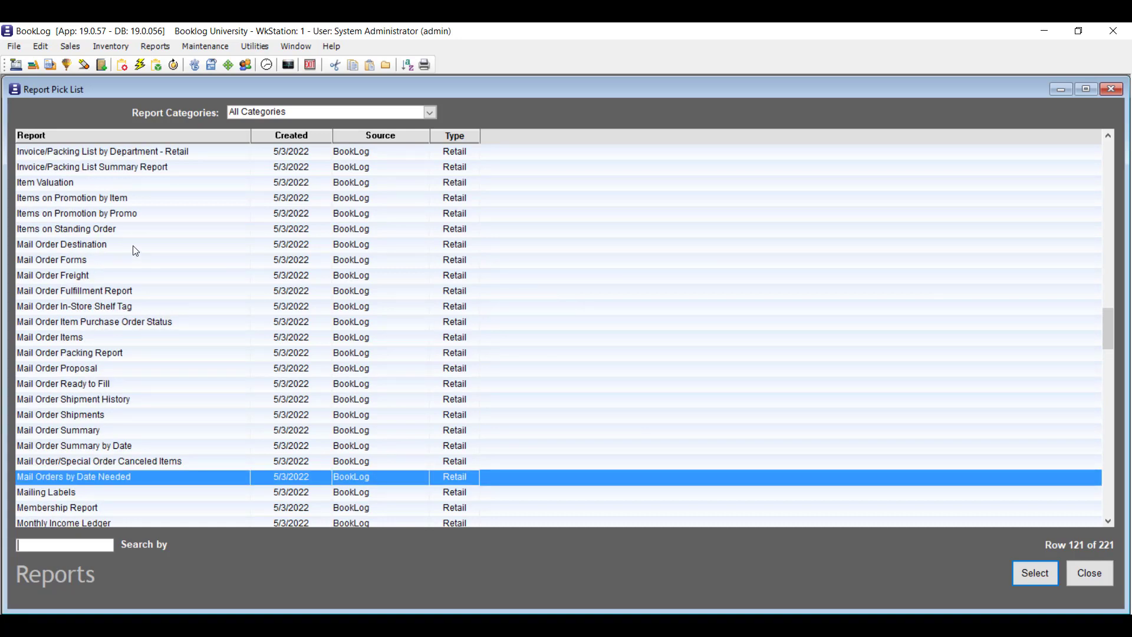
left_click(177, 246)
double_click(177, 245)
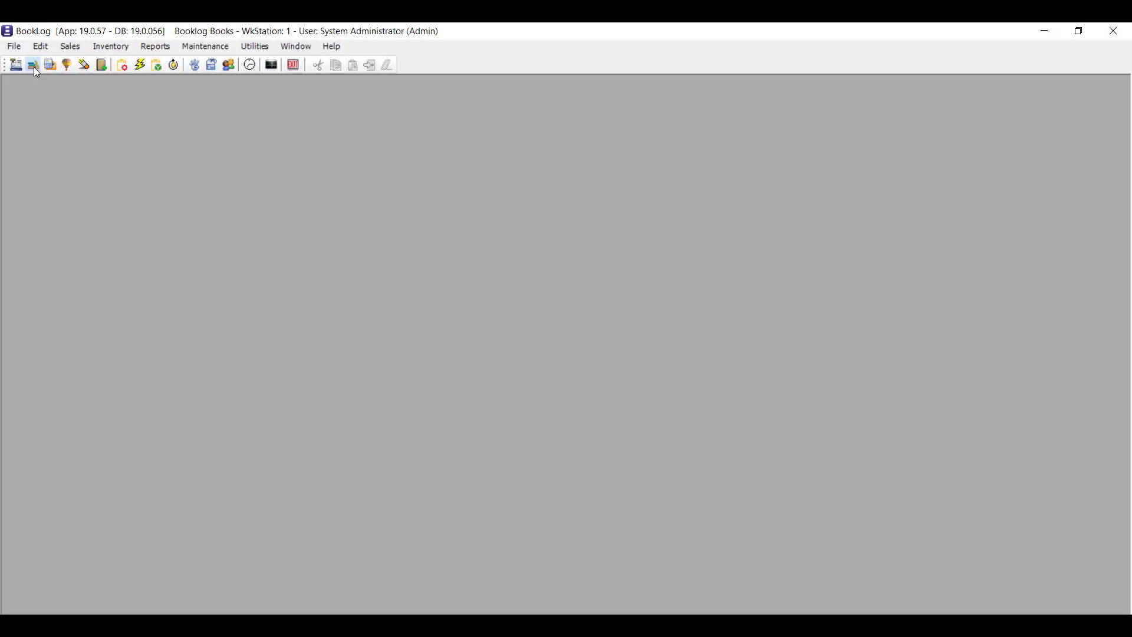
List all special orders and open order 461, William Blake vs. the World
left_click(34, 66)
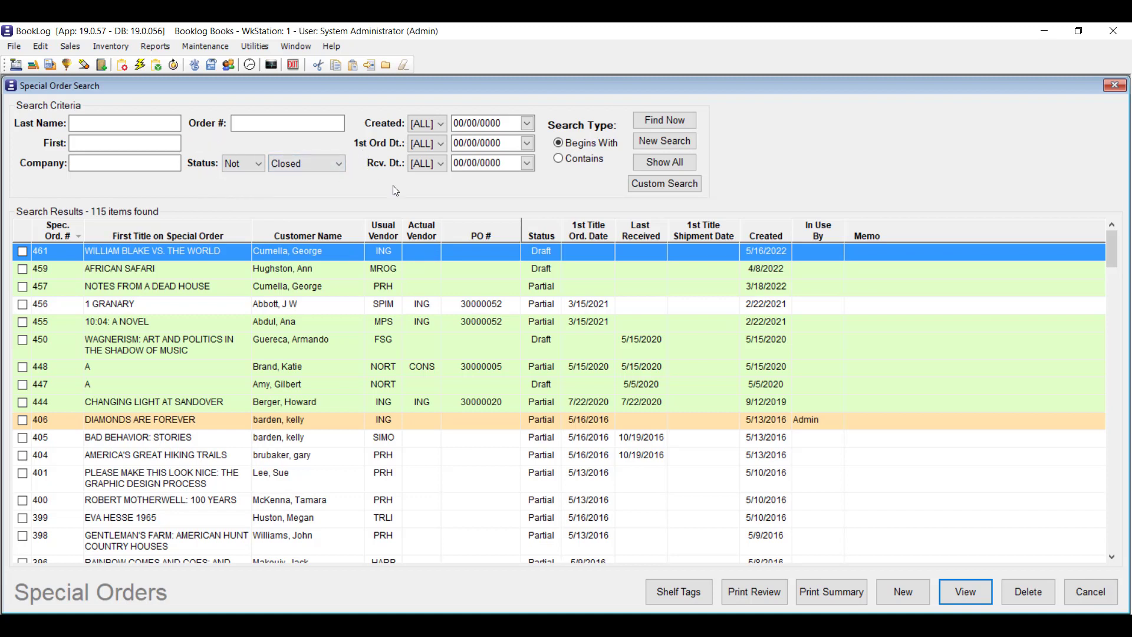
left_click(666, 185)
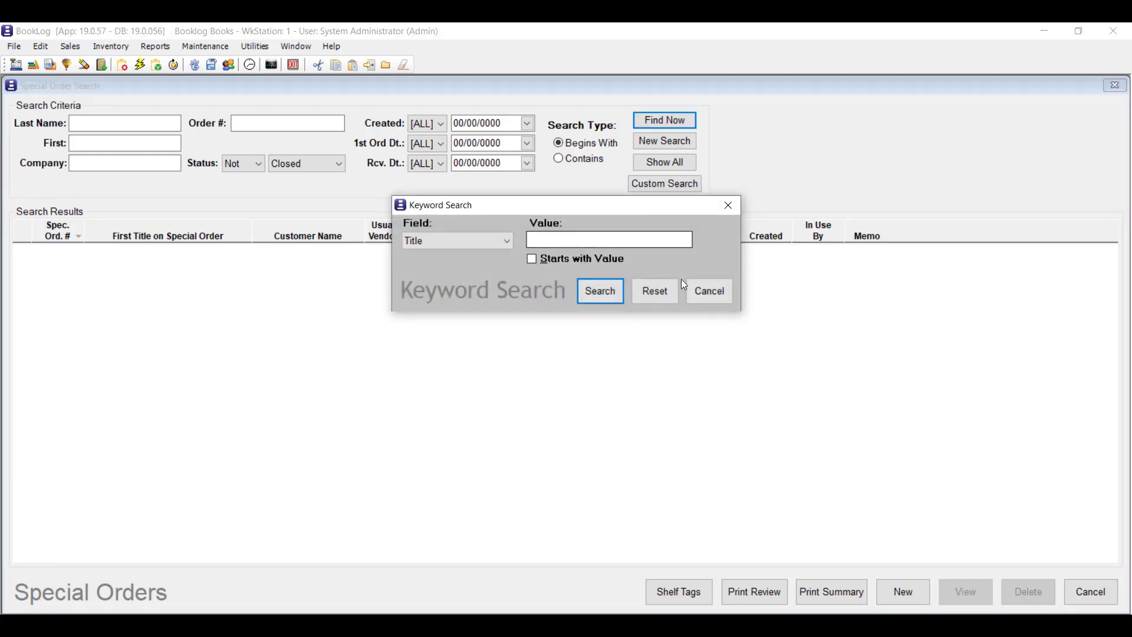
left_click(715, 292)
left_click(687, 120)
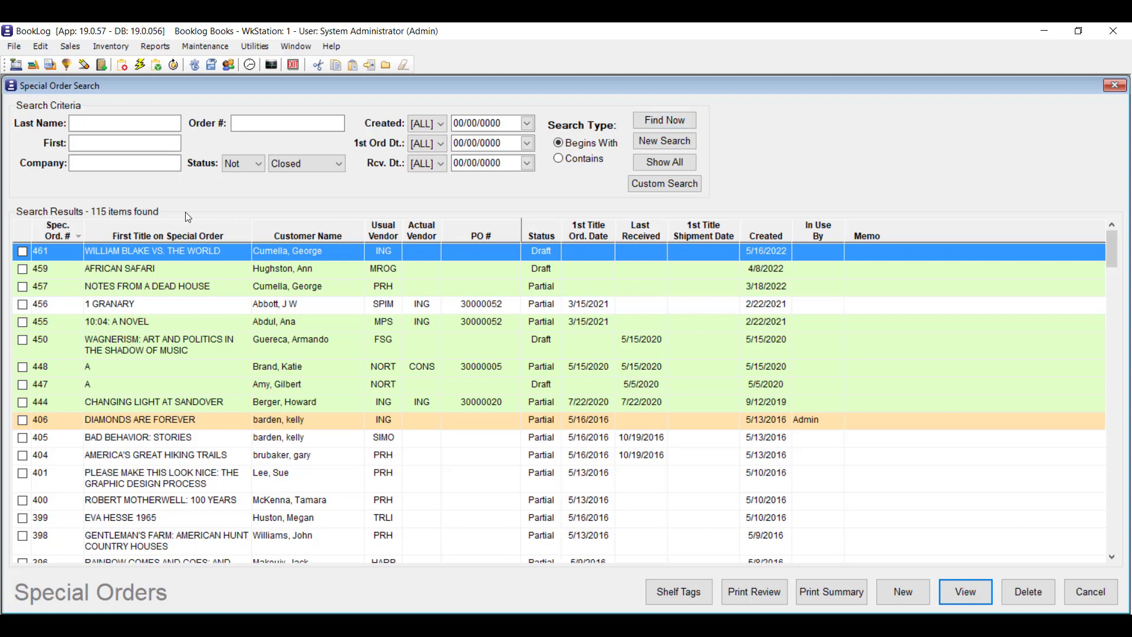
double_click(235, 252)
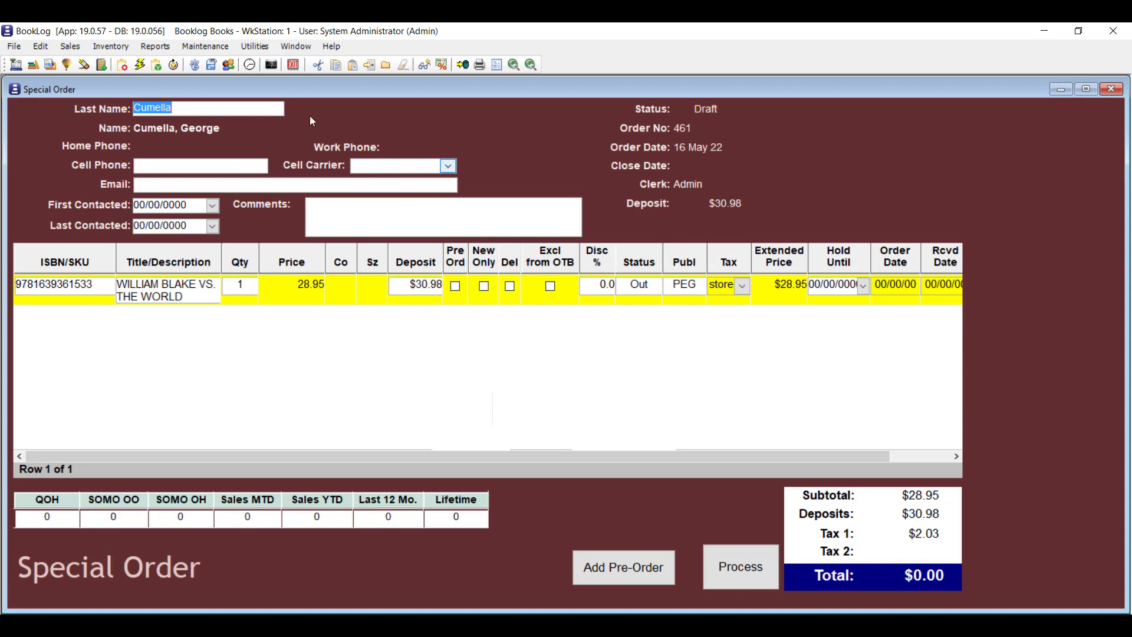
left_click(204, 46)
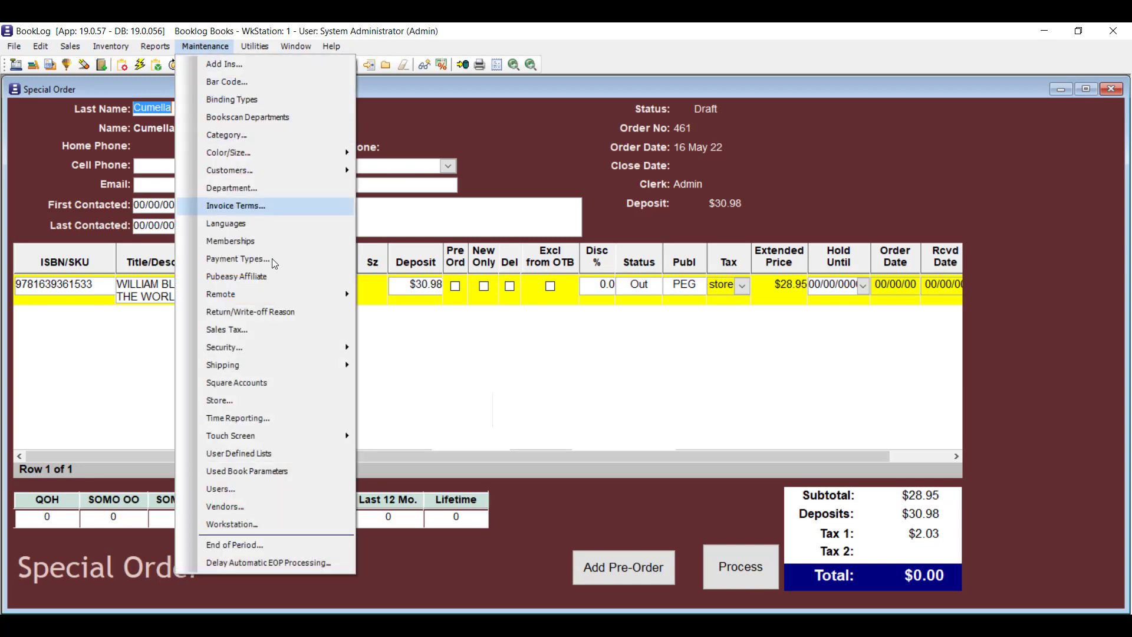
Enable 'Always set New Only to True (SO/MOs)' in Store Properties and save
left_click(297, 401)
left_click(737, 152)
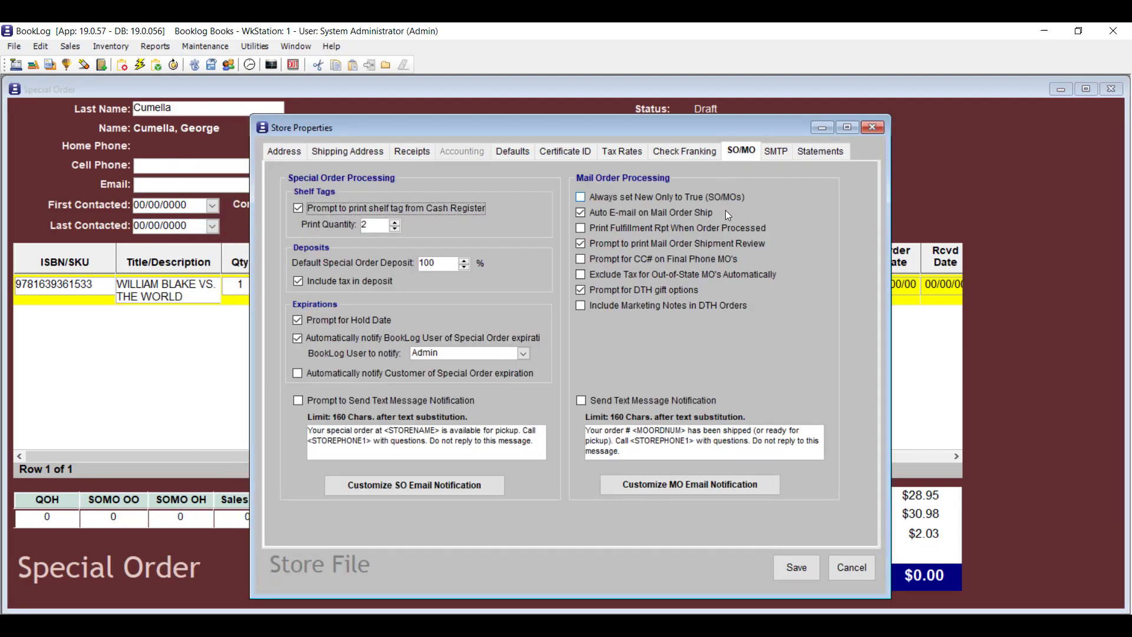
left_click(580, 197)
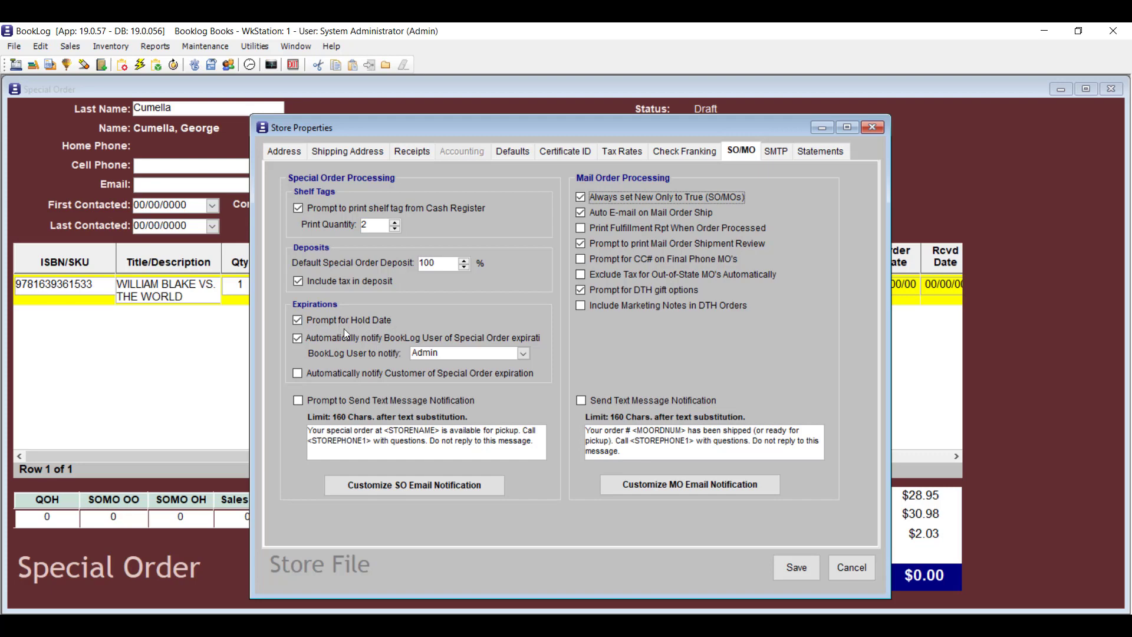
left_click(803, 567)
left_click(623, 340)
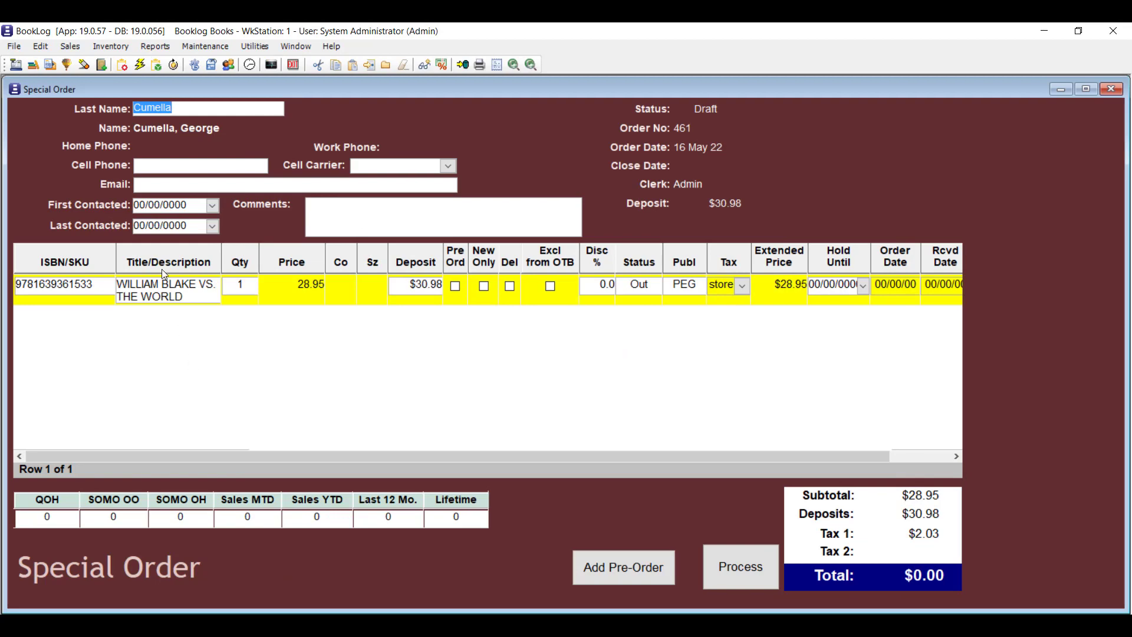
Open the BackOrder Summary report's parameters from the pick list, then cancel it
left_click(157, 47)
left_click(177, 63)
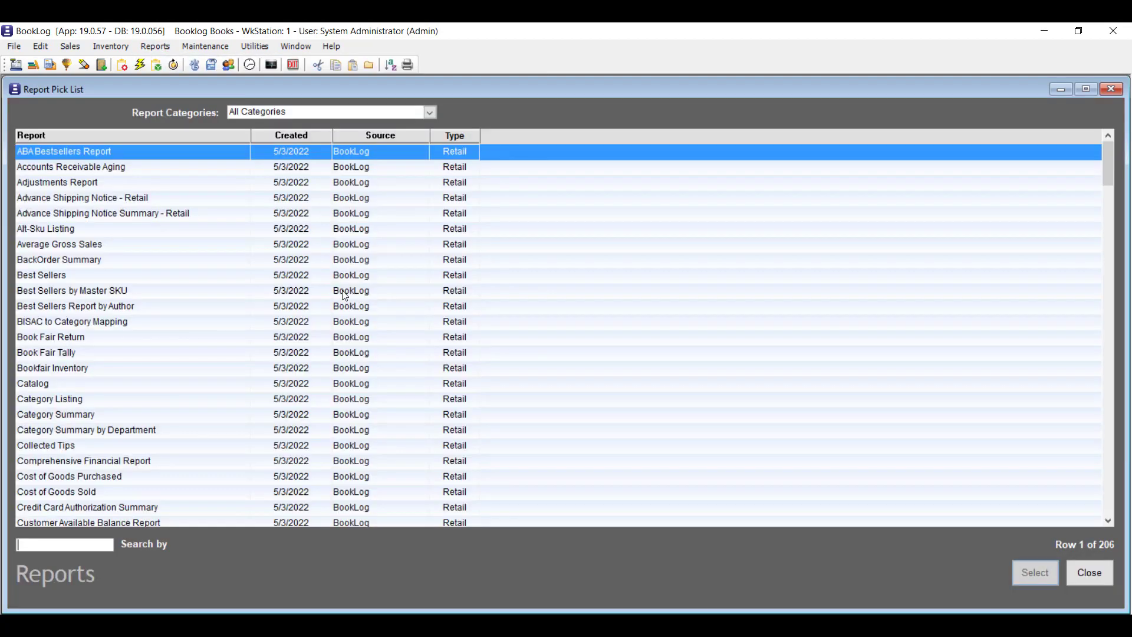
left_click(109, 251)
left_click(128, 260)
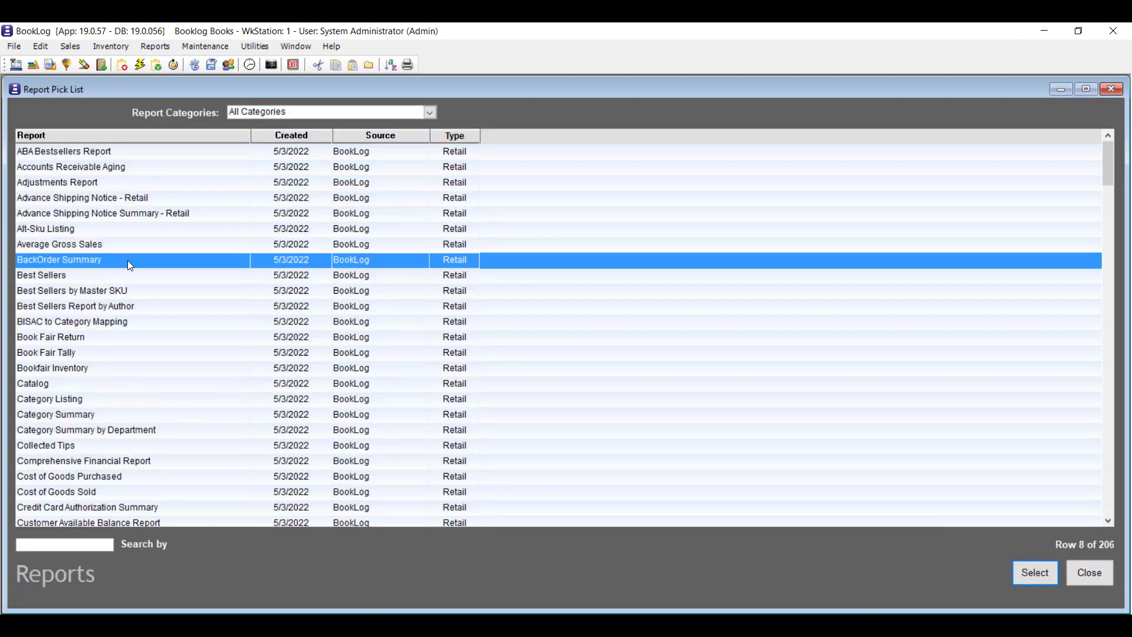
double_click(142, 260)
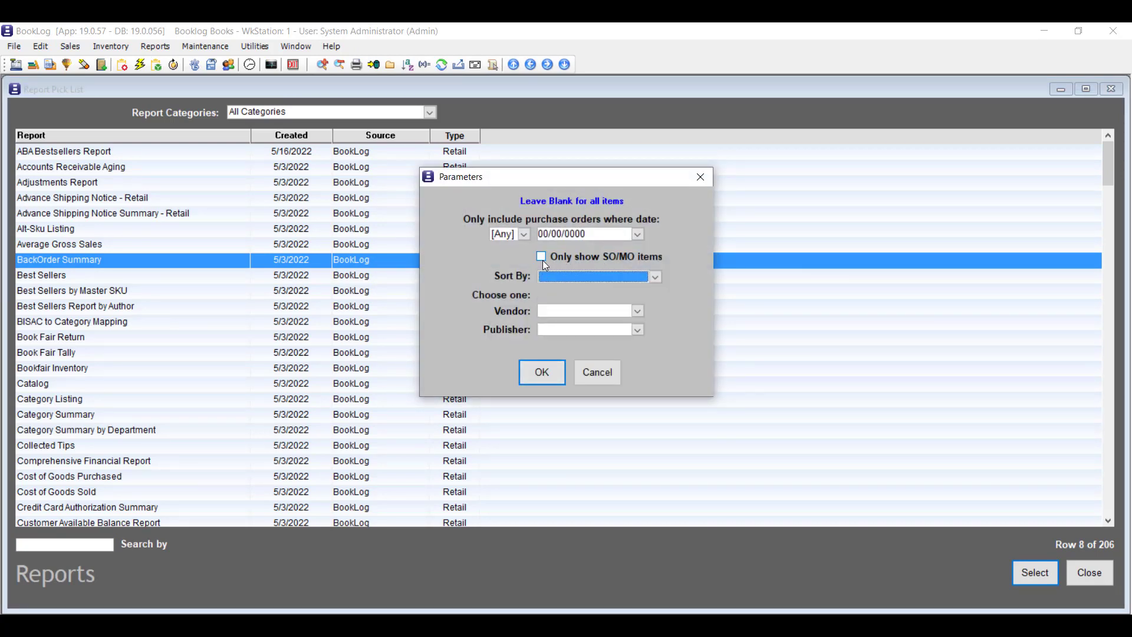
left_click(606, 373)
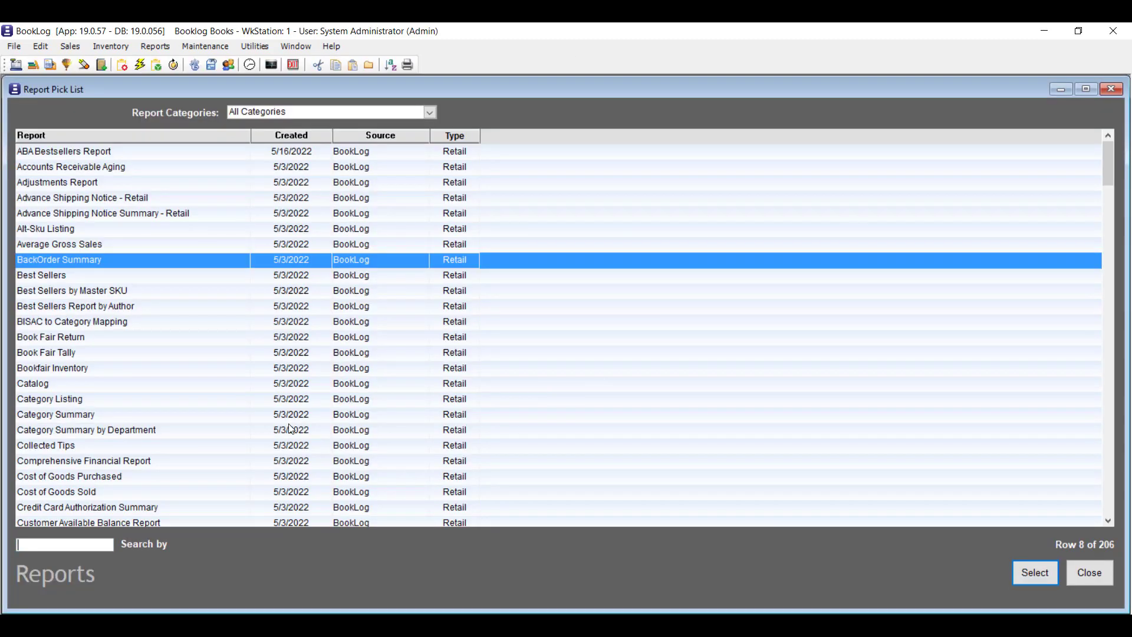
Filter by 'speci' and preview the Special Order Summary report, then close the preview
scroll(216, 417, "down", 1)
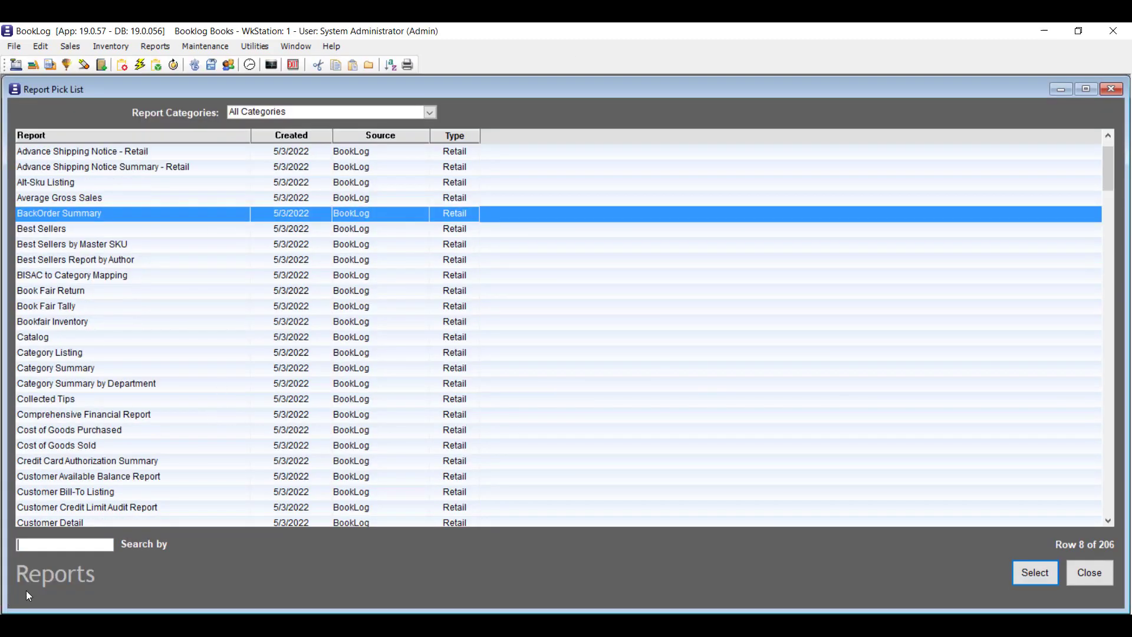
type("speci")
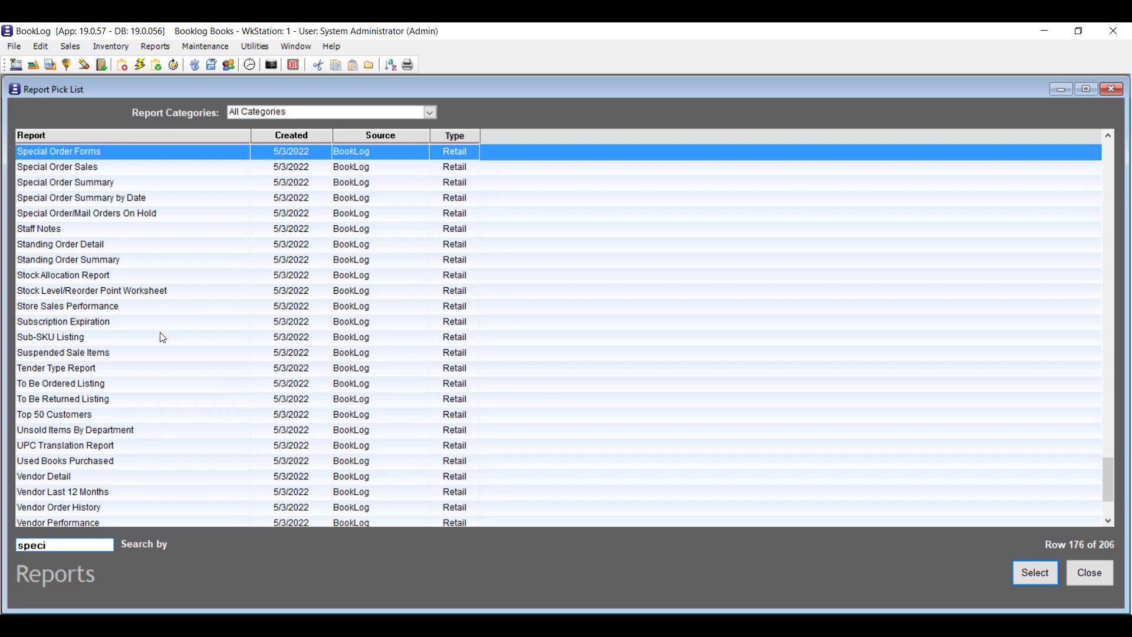
double_click(154, 184)
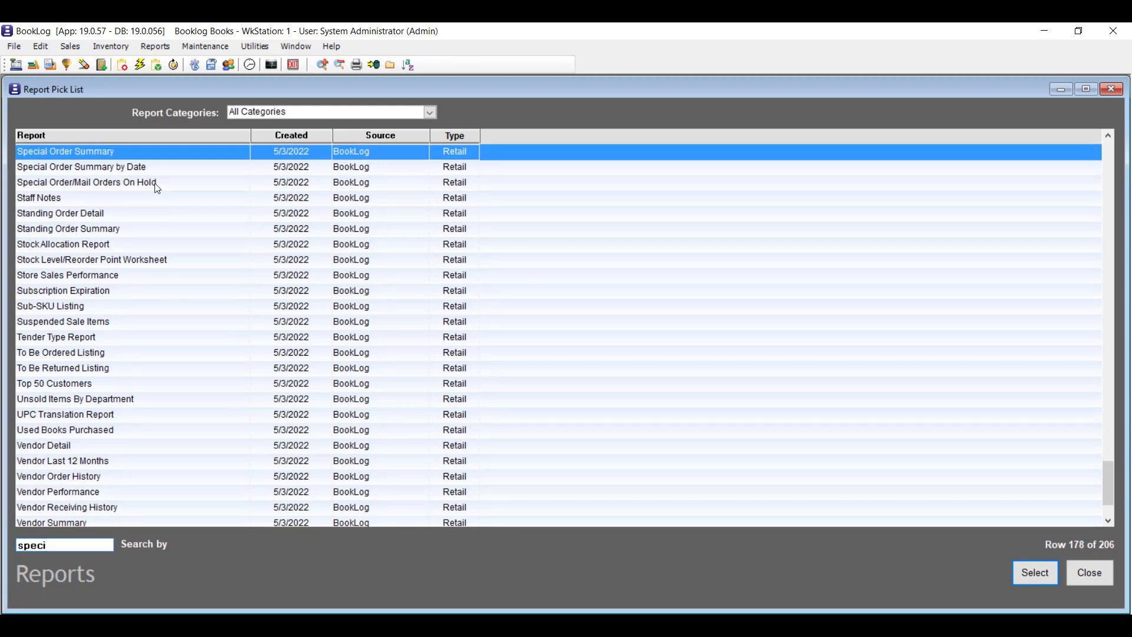
left_click(533, 394)
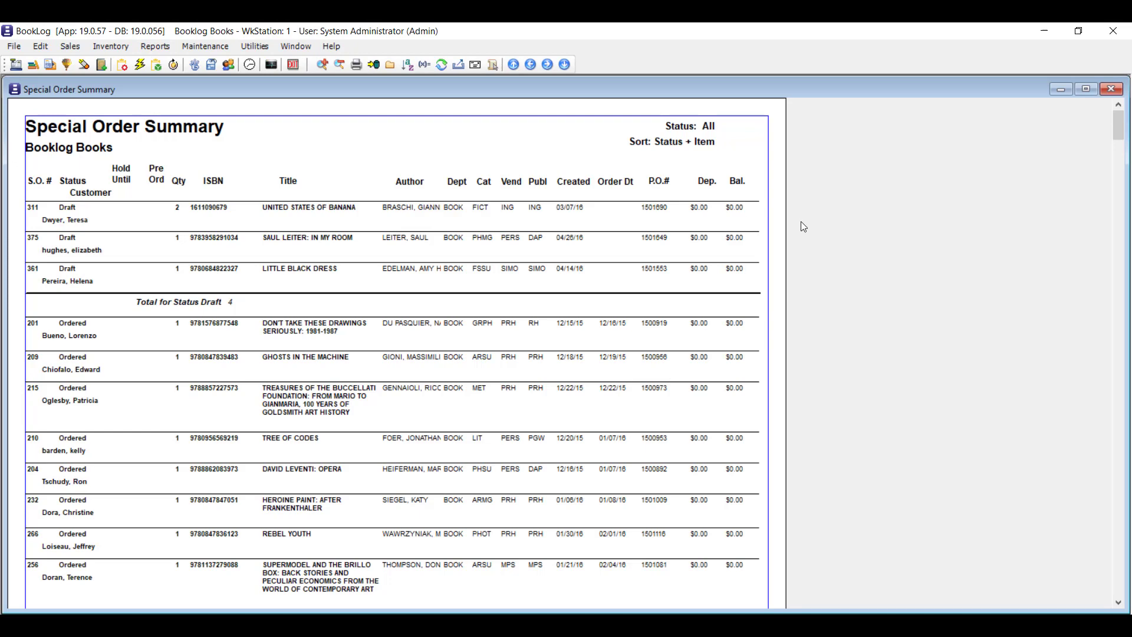
left_click(1108, 92)
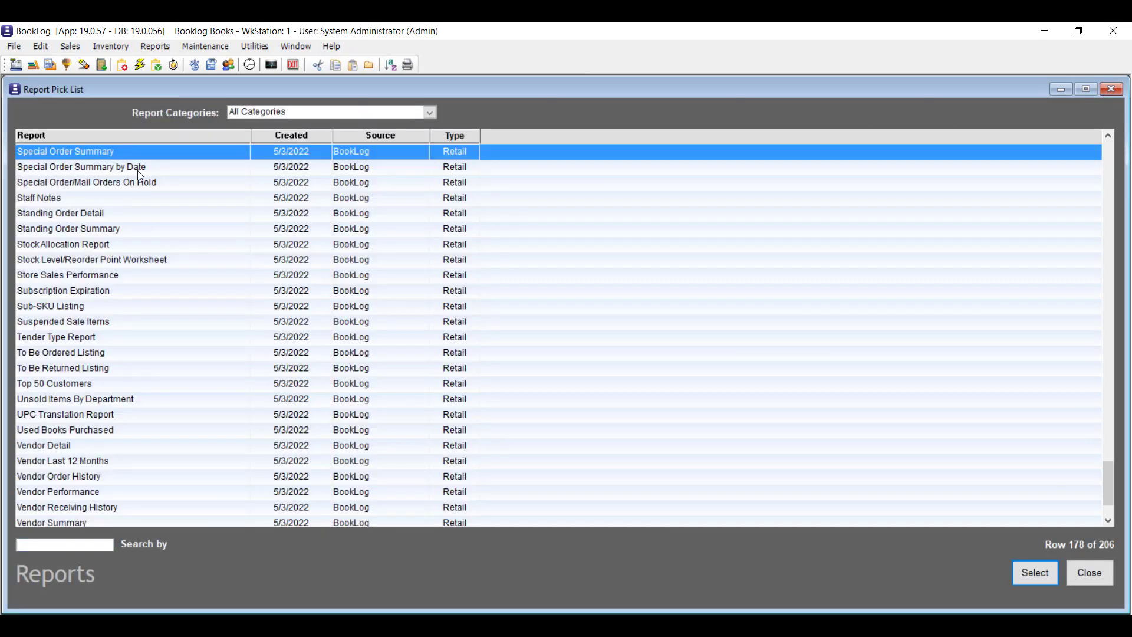
Open the Special Order Summary by Date parameters, leaving Order Status unselected
left_click(182, 169)
double_click(223, 170)
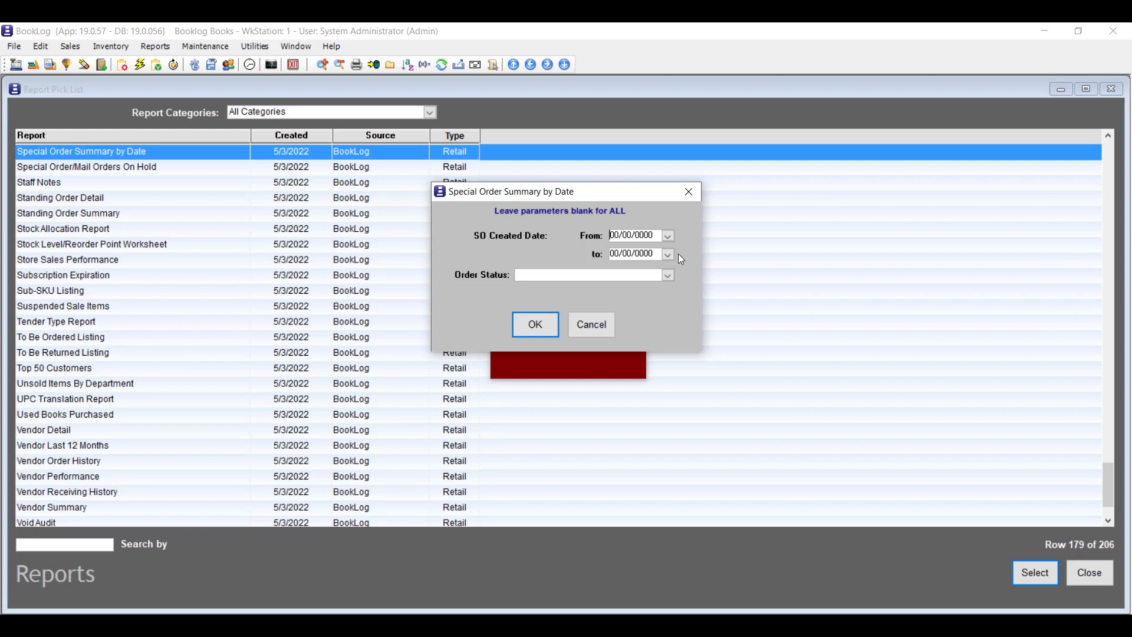
left_click(668, 275)
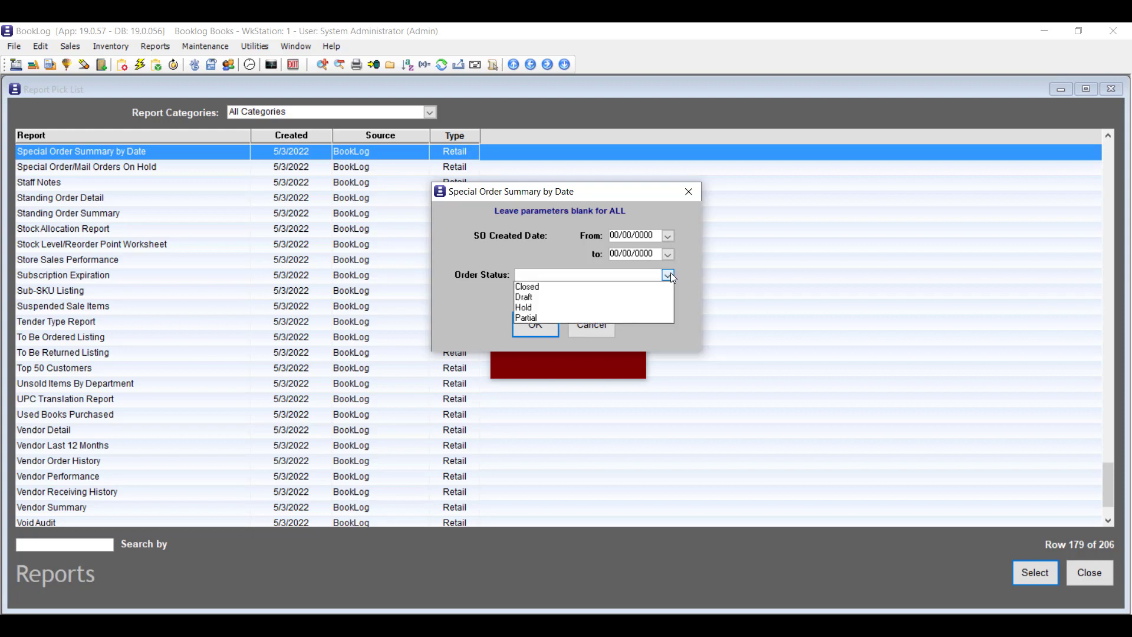
left_click(689, 270)
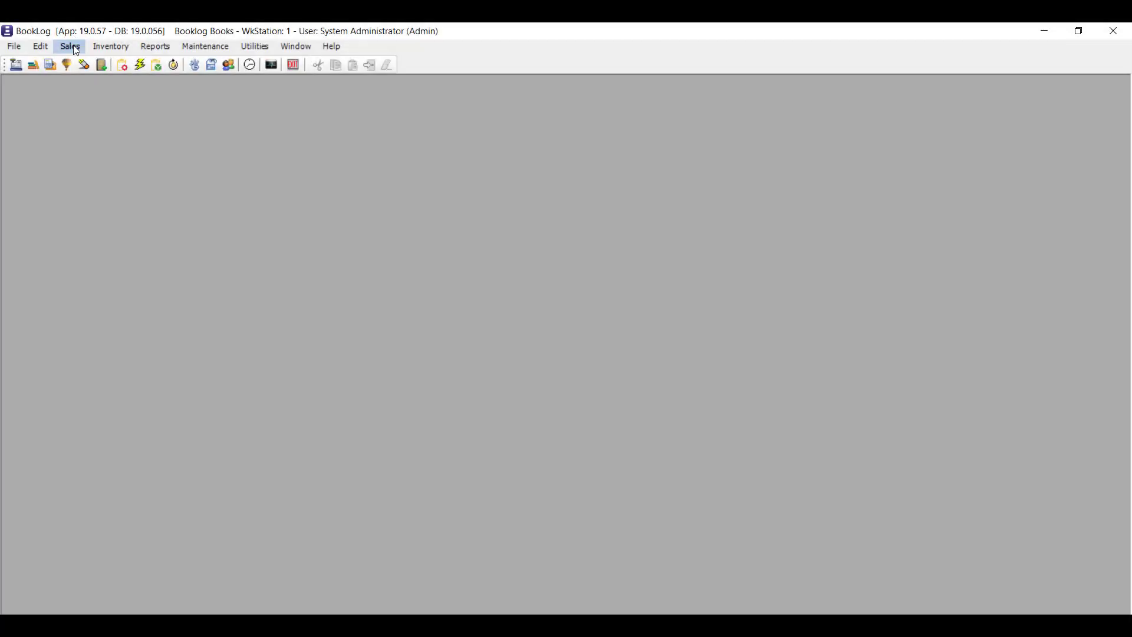
Open and close the Frequent Buyer and Gift certificate searches
left_click(70, 46)
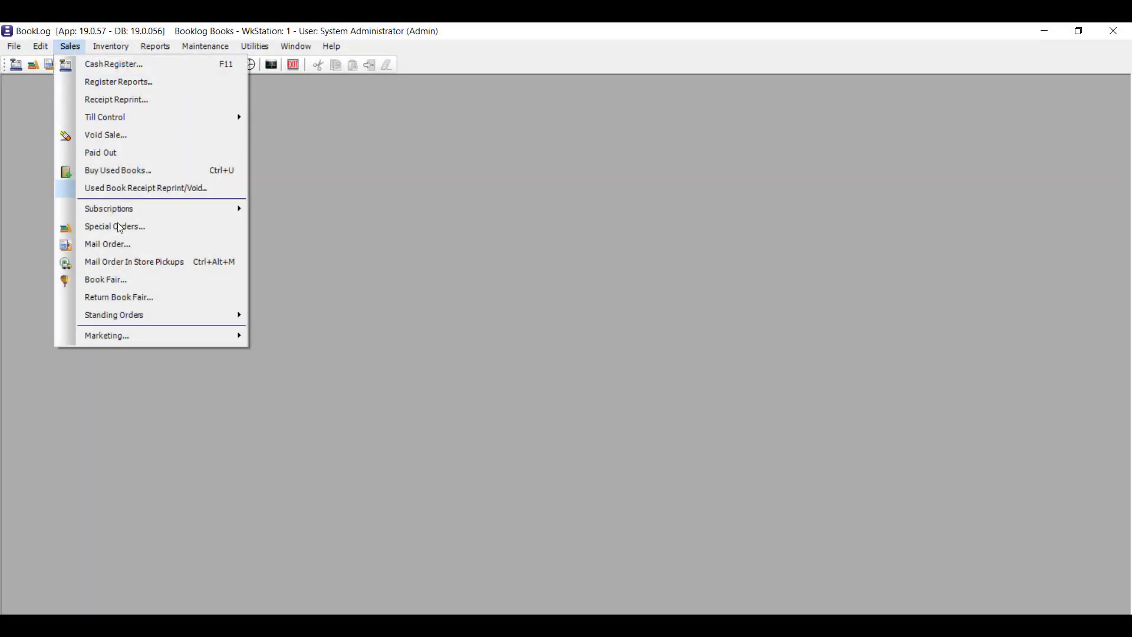
mouse_move(195, 334)
mouse_move(357, 340)
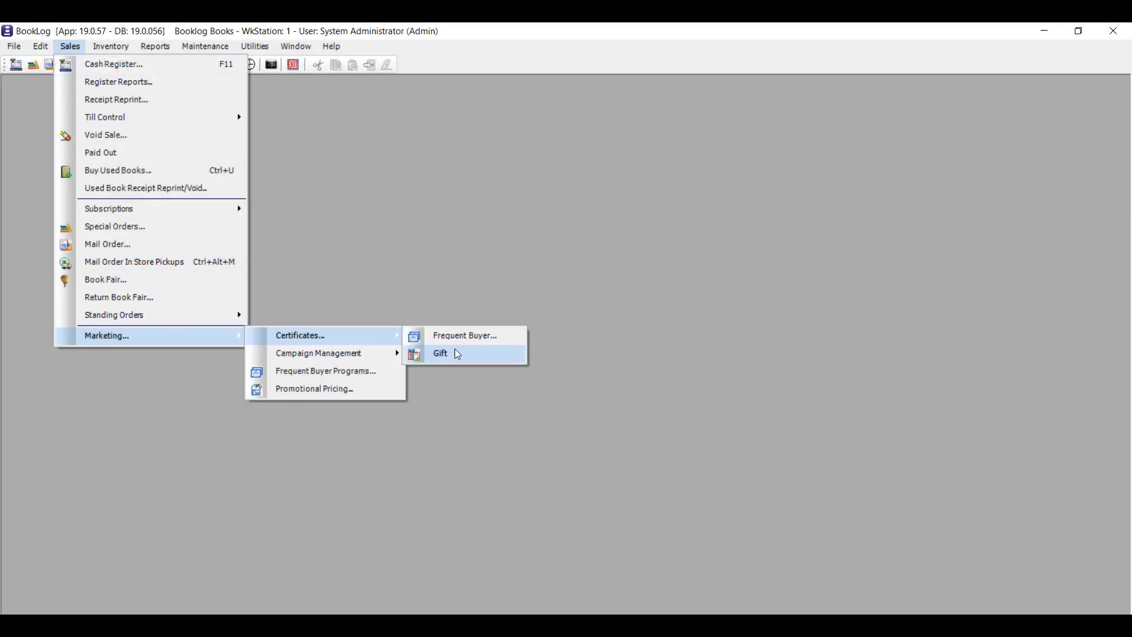
left_click(479, 335)
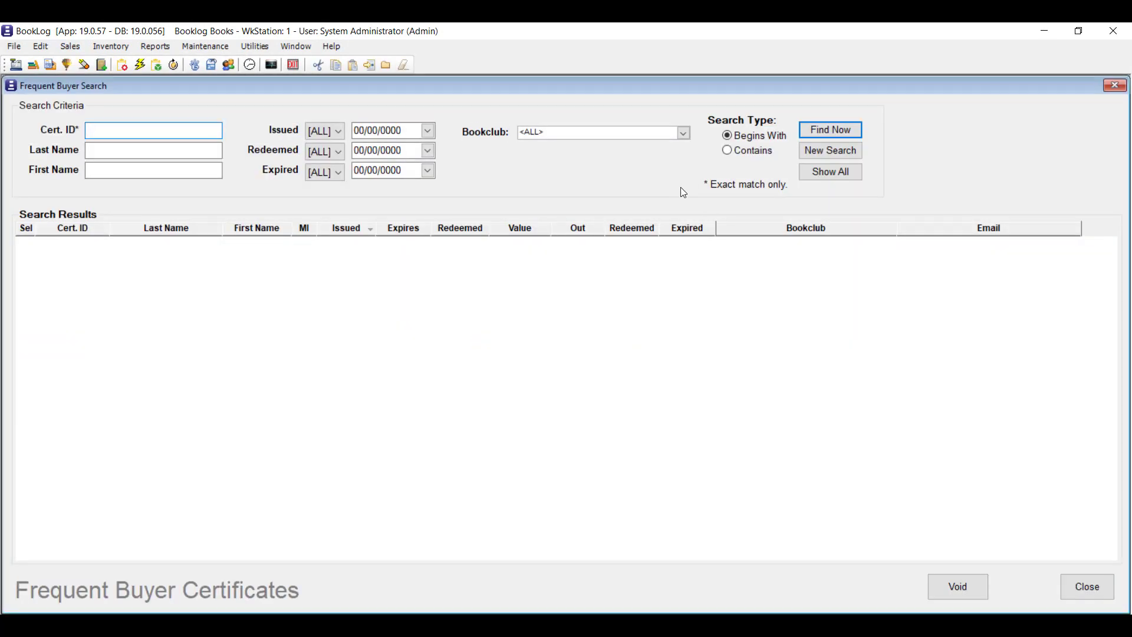
left_click(1087, 586)
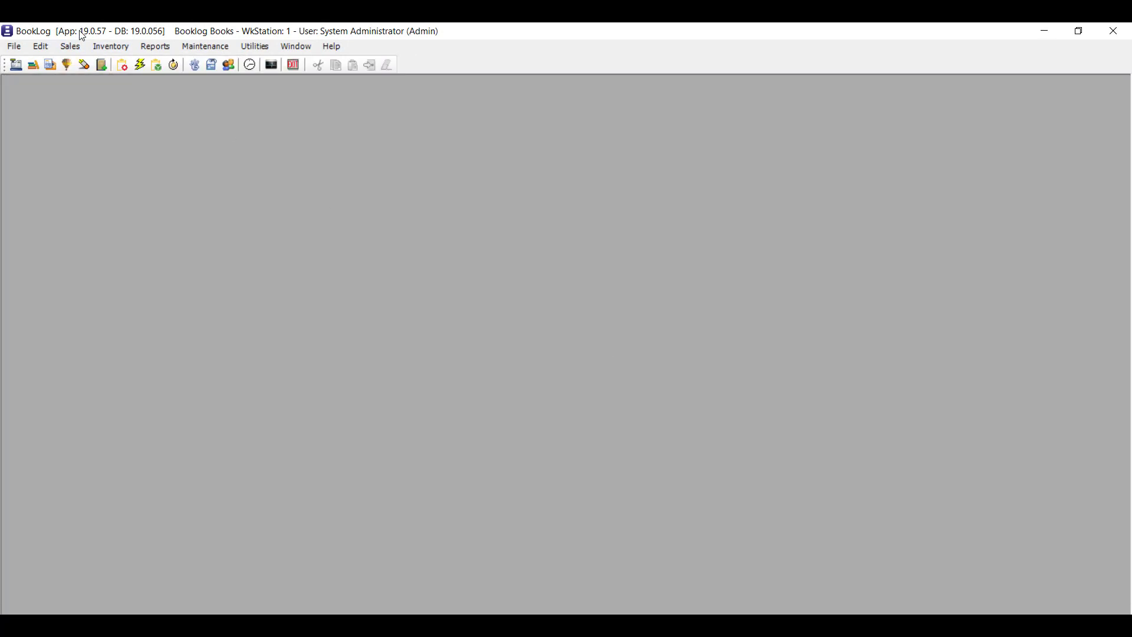
left_click(71, 46)
mouse_move(227, 335)
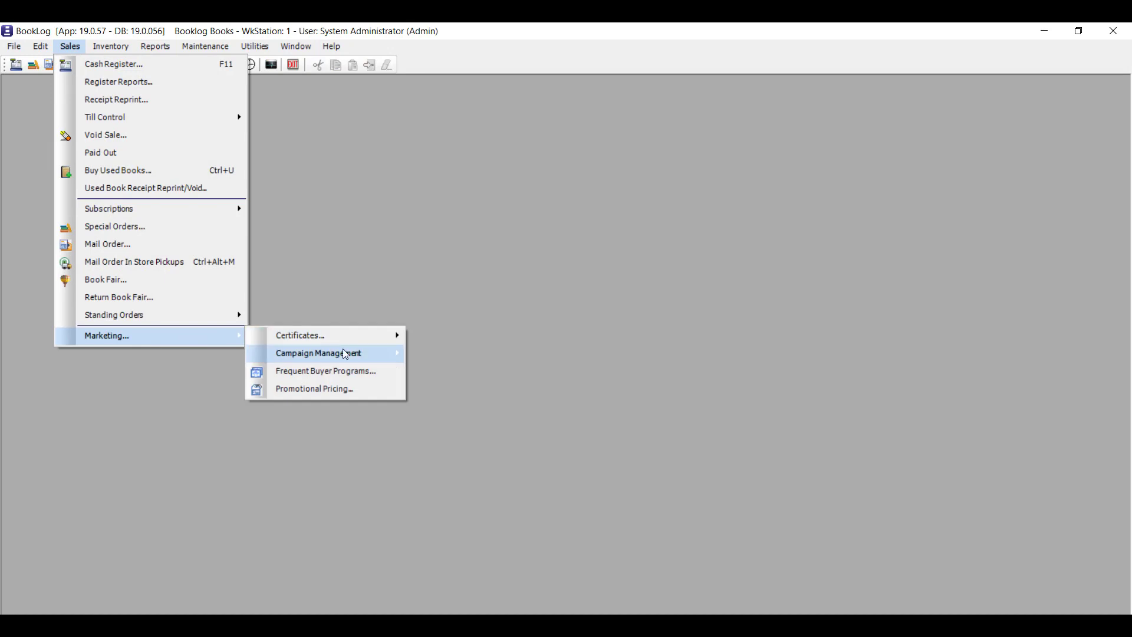
mouse_move(374, 344)
left_click(446, 352)
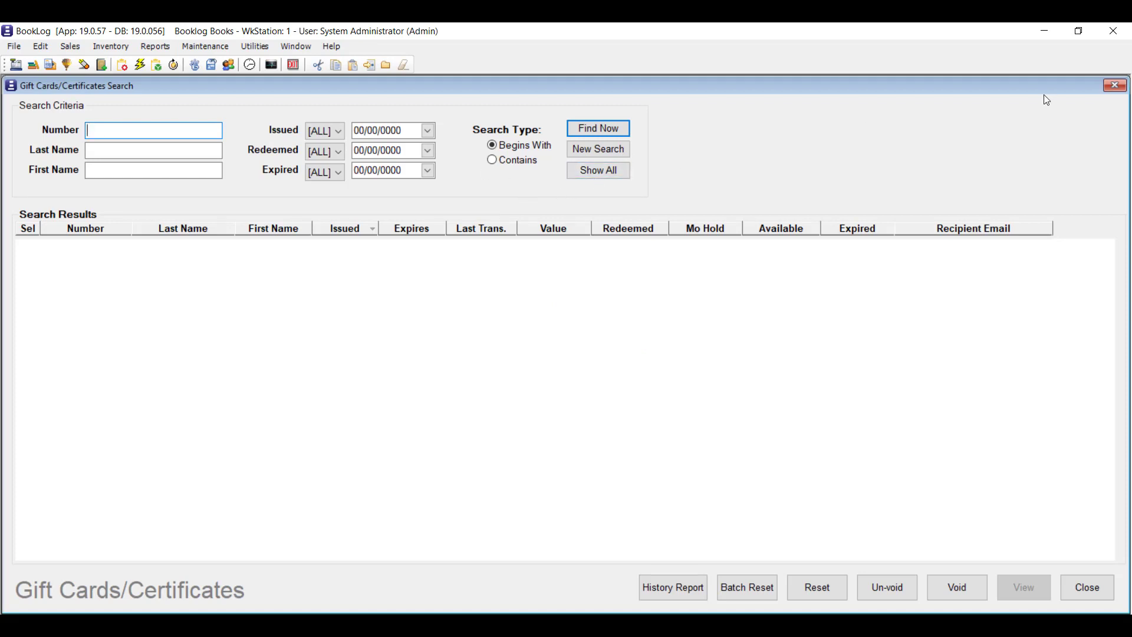
left_click(1117, 86)
Reopen the Frequent Buyer certificate search and view its Bookclub list
left_click(69, 47)
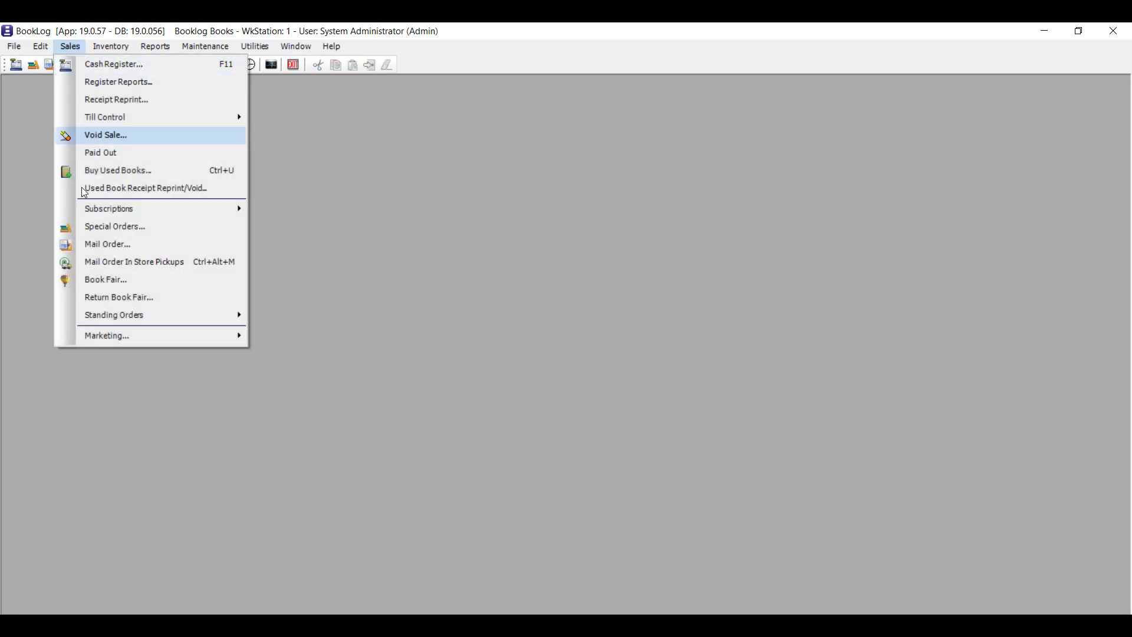
mouse_move(167, 337)
mouse_move(380, 341)
left_click(500, 337)
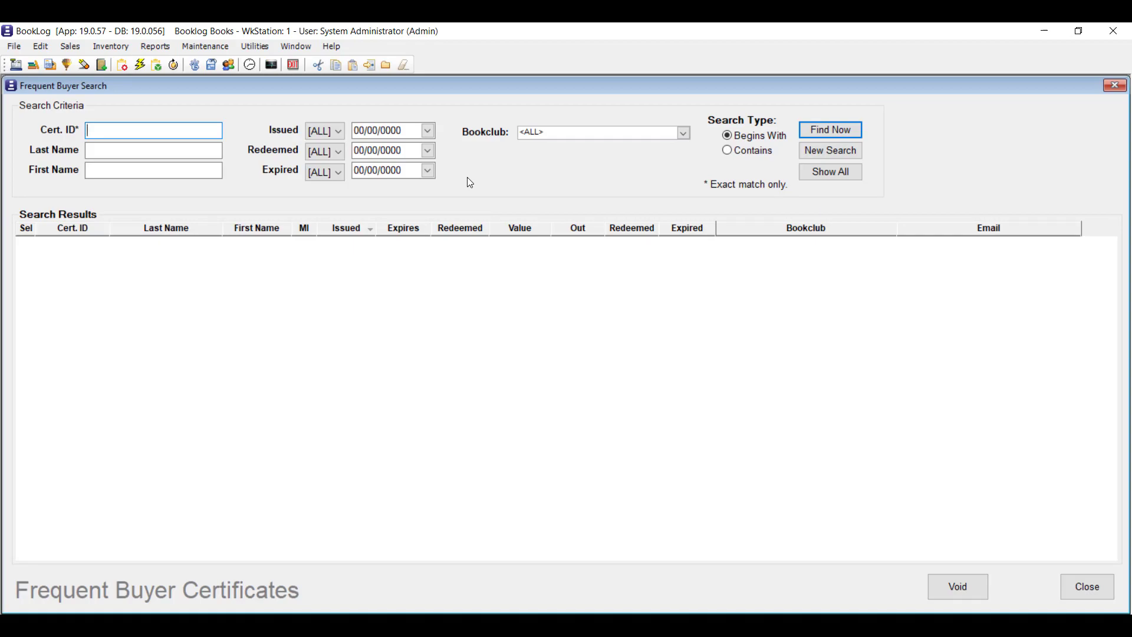
left_click(683, 132)
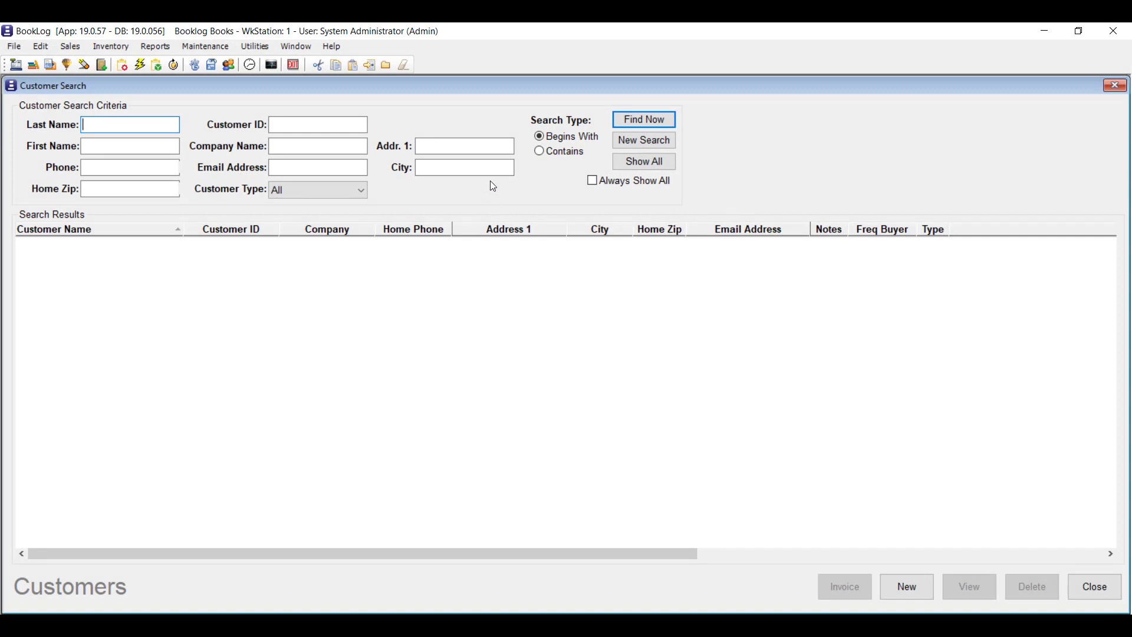
left_click(502, 167)
type("readin")
key("Return")
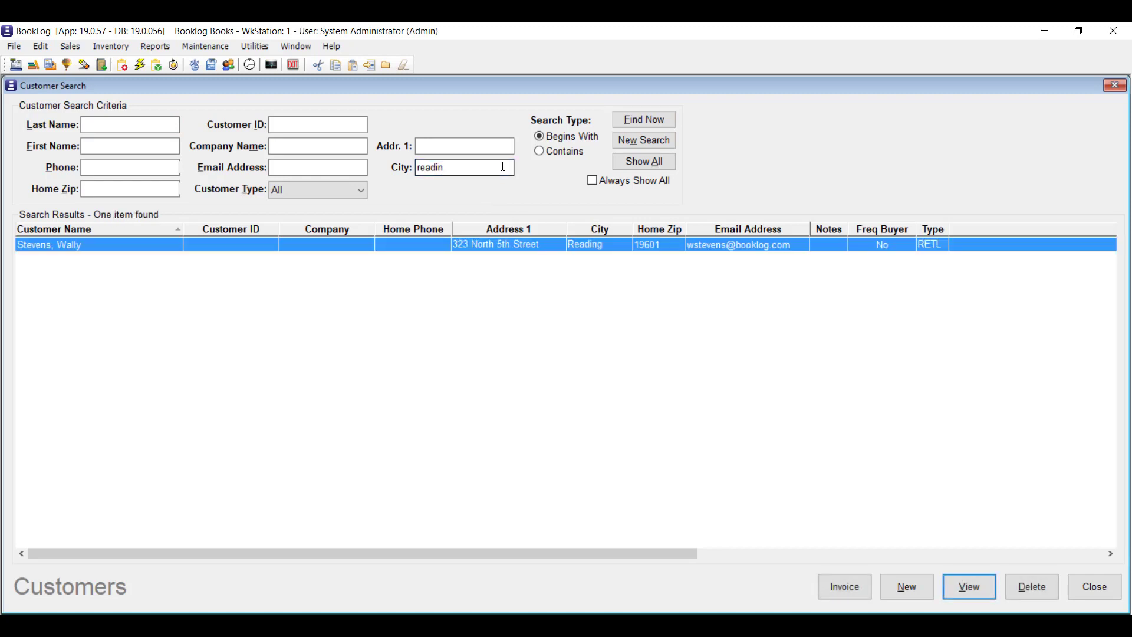
double_click(506, 246)
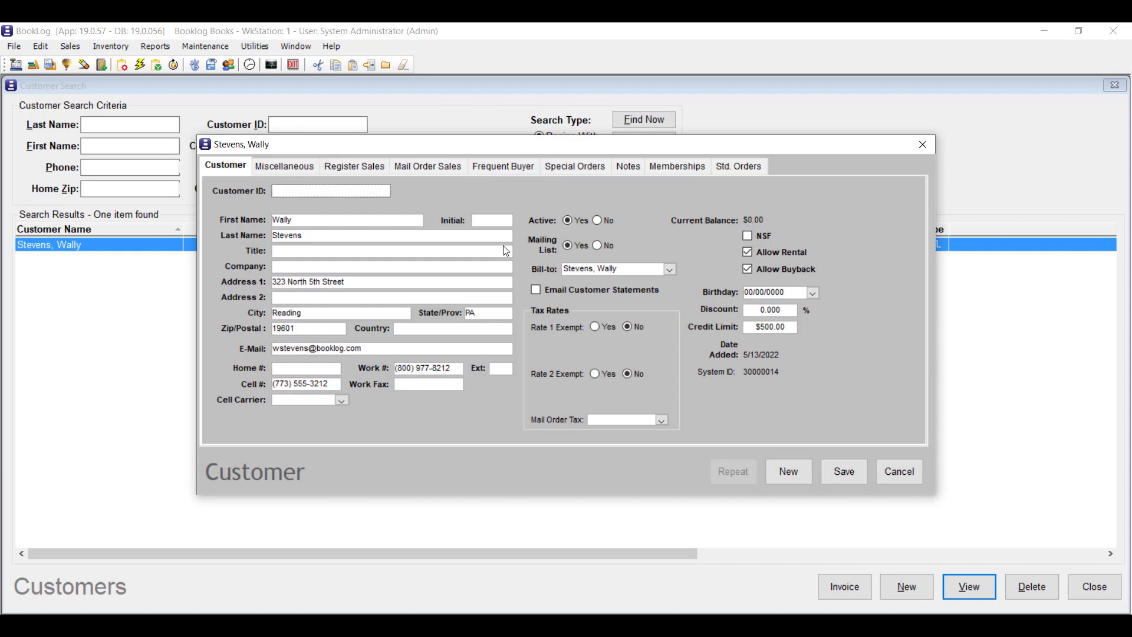
left_click(381, 171)
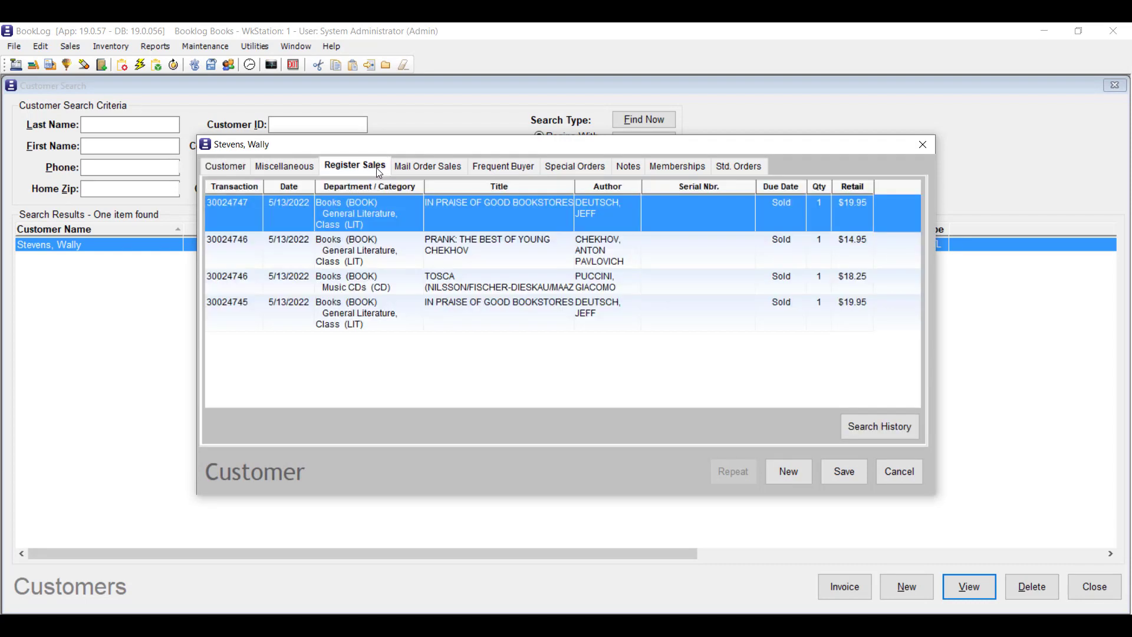
left_click(902, 427)
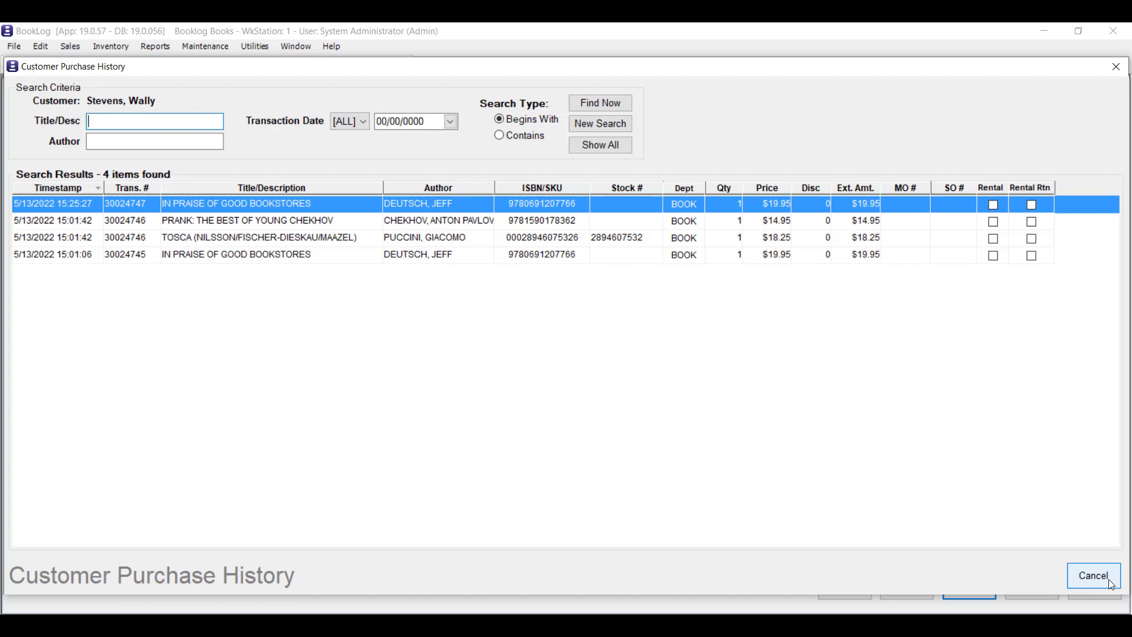
left_click(1113, 585)
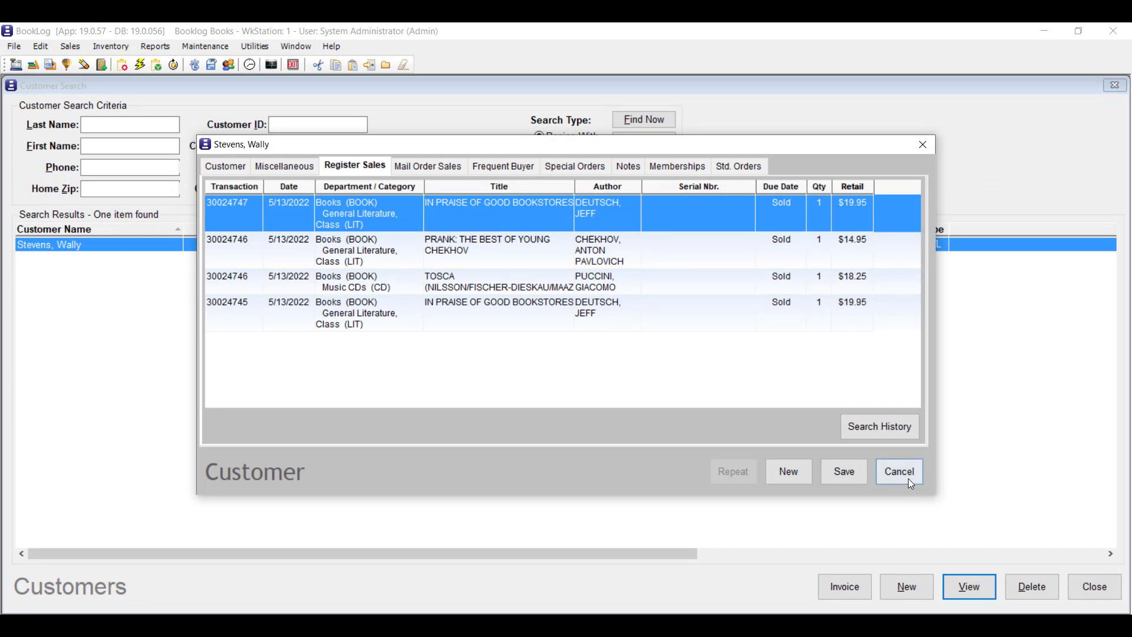
left_click(906, 479)
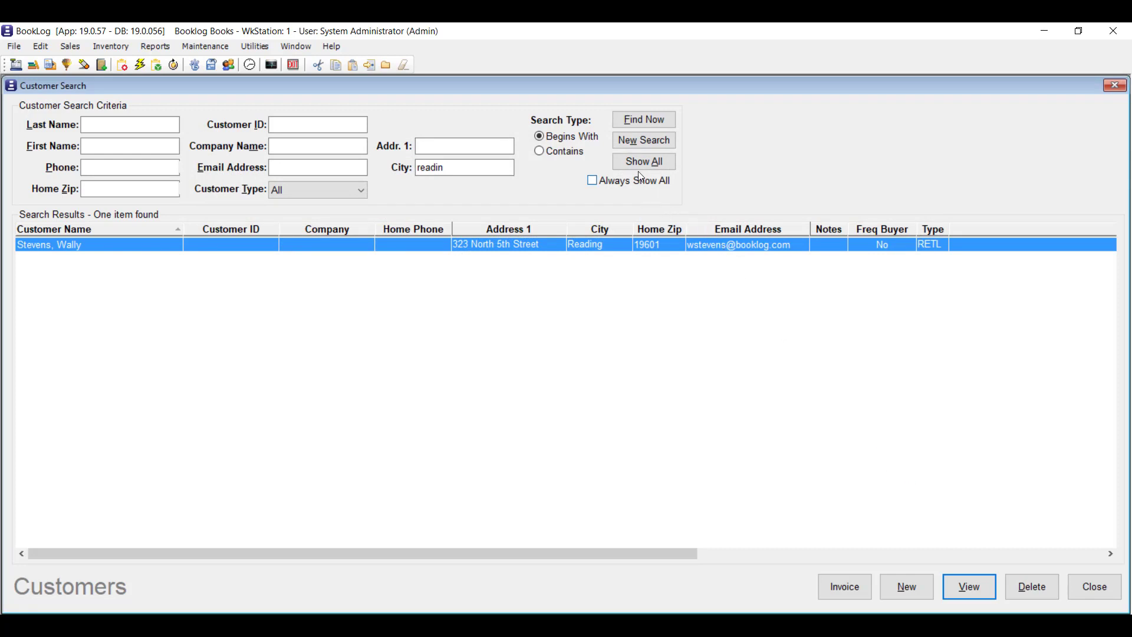
left_click(647, 142)
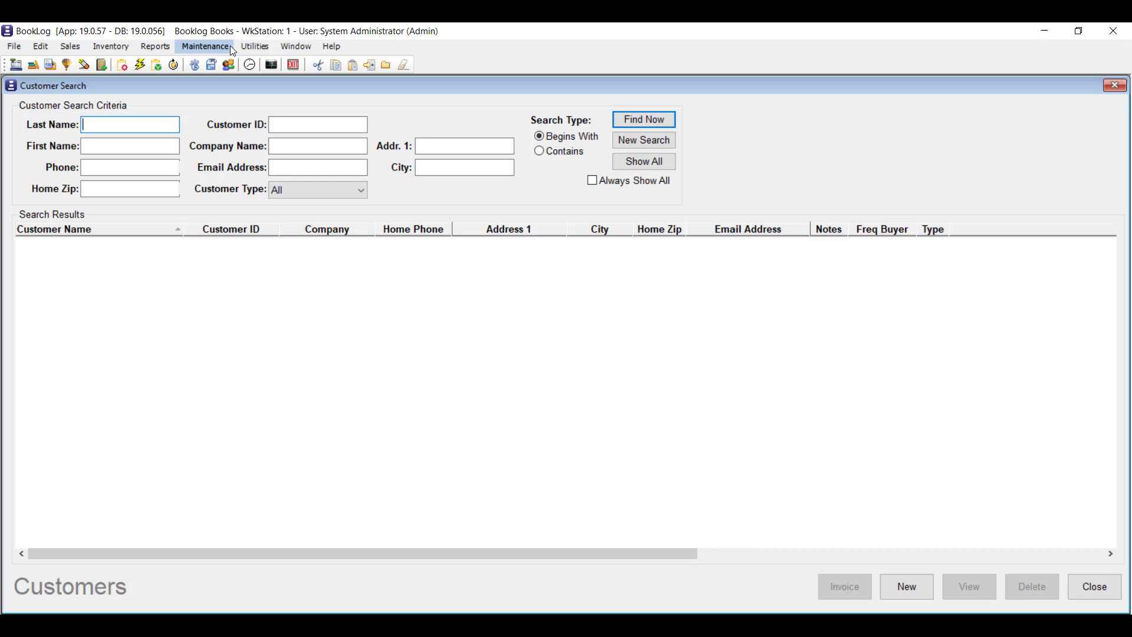
Add user-defined customer code STF 'Staff' with margin 10 and a pink label colour
left_click(231, 47)
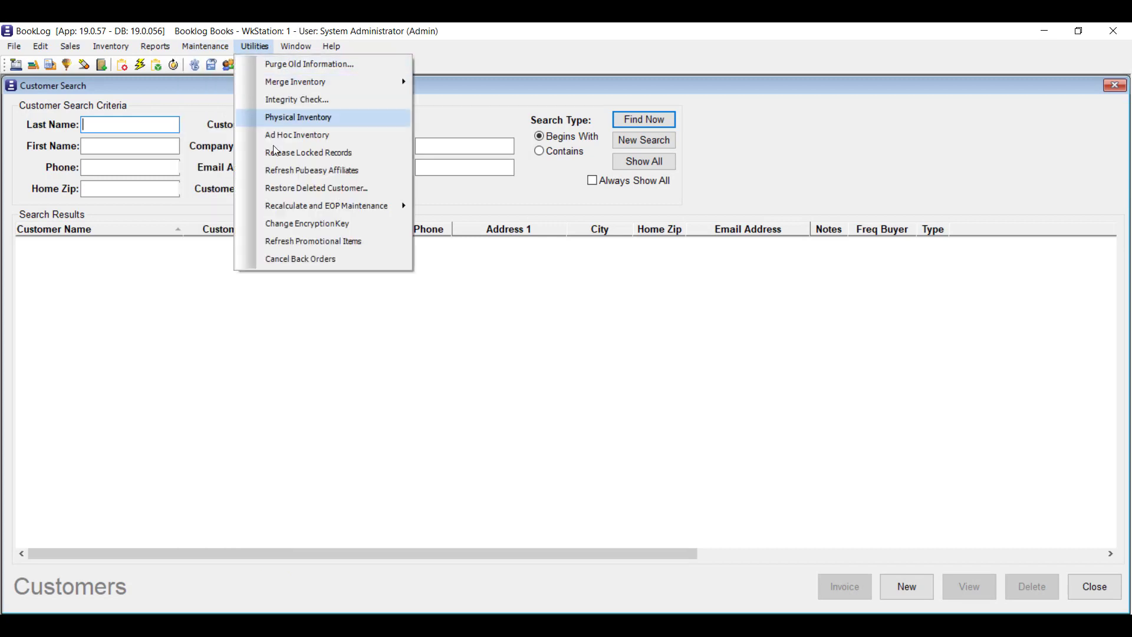
mouse_move(325, 172)
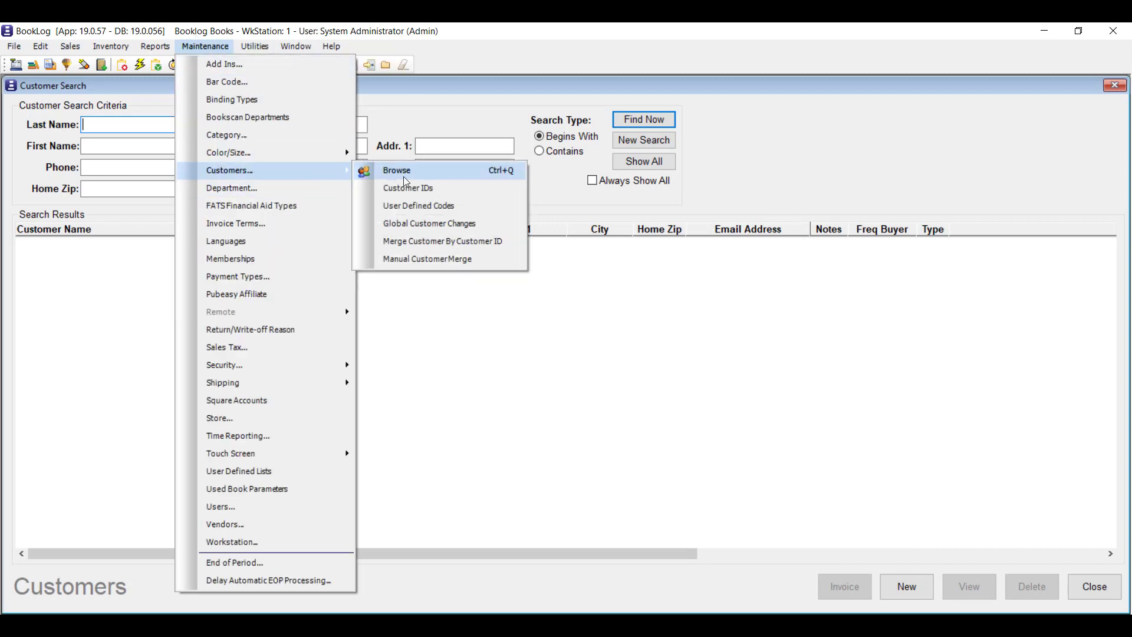
left_click(459, 208)
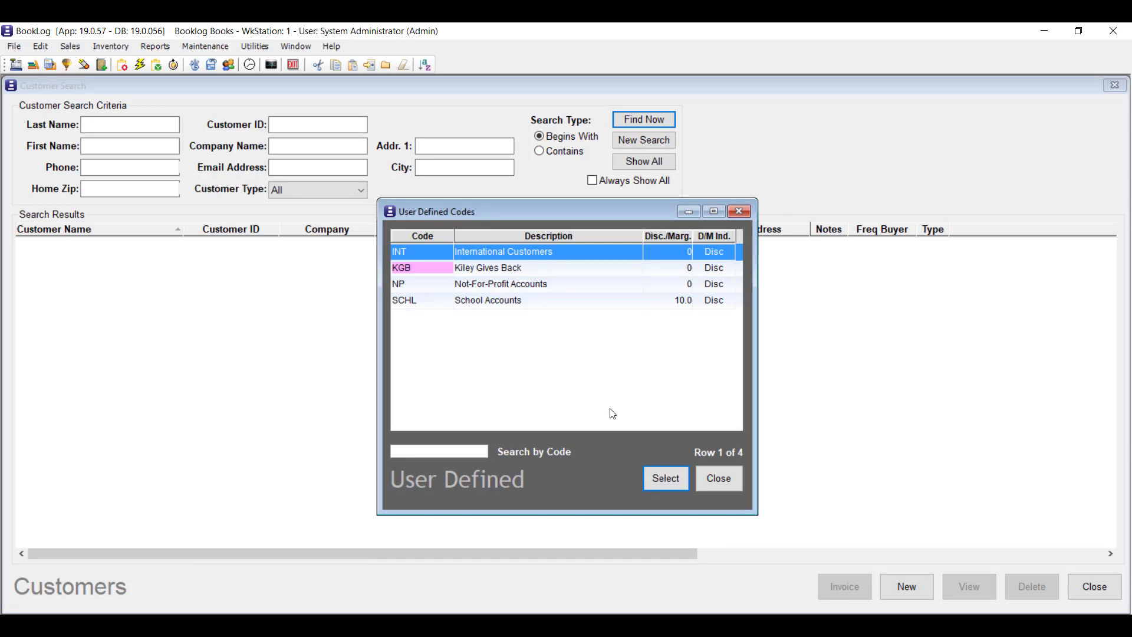
key("Insert")
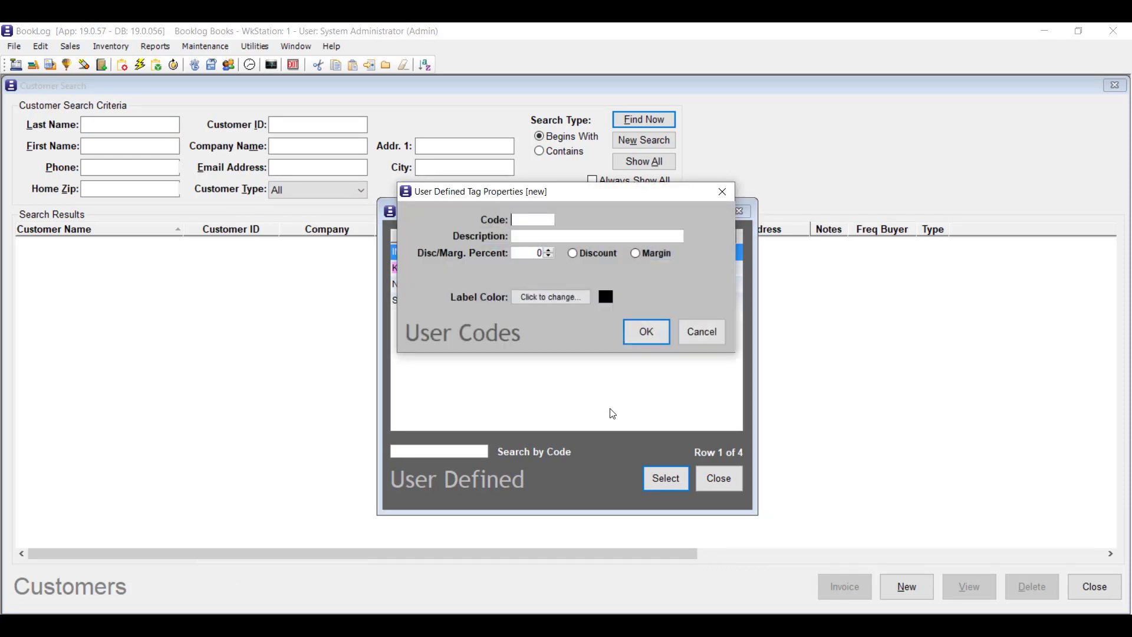
type("STF")
key("Tab")
type("Staff")
left_click(537, 257)
type("1")
left_click(573, 295)
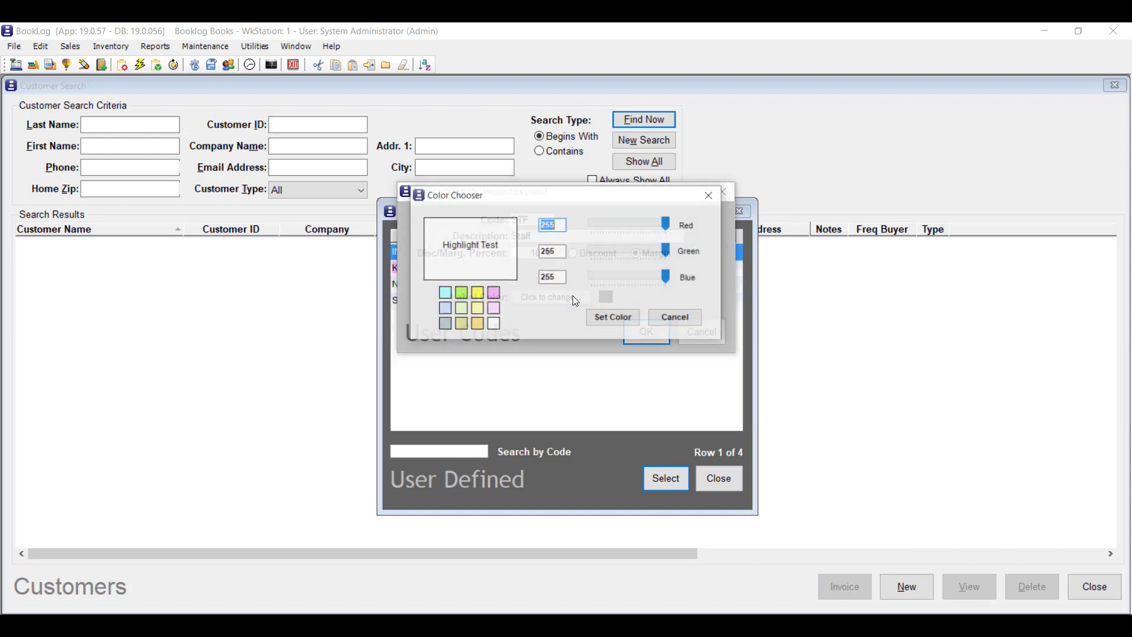
left_click(494, 293)
left_click(625, 318)
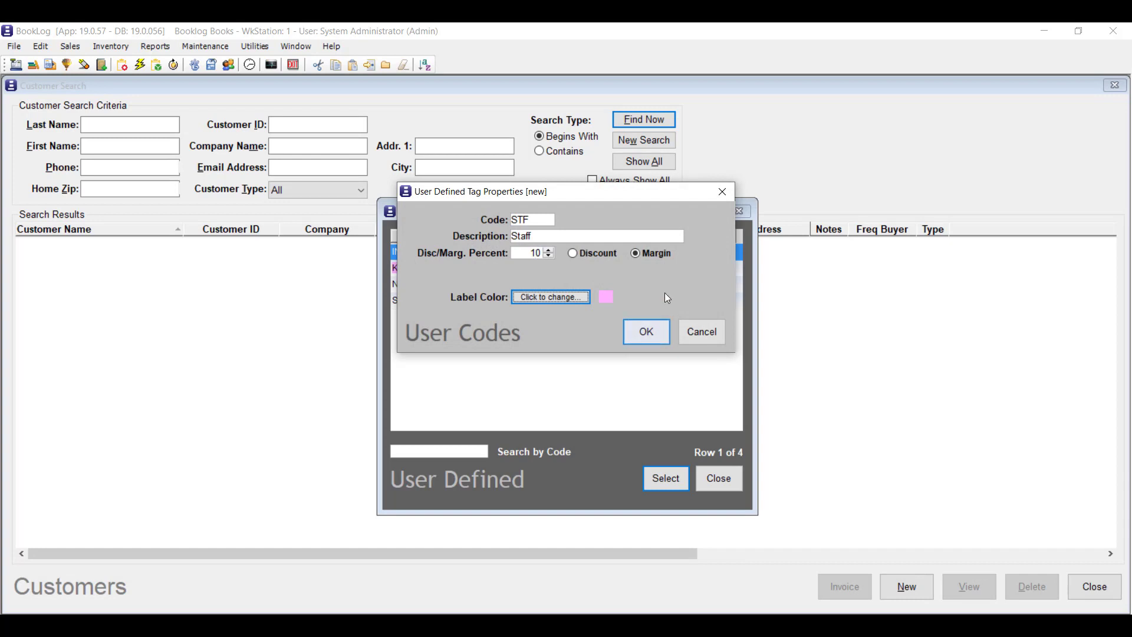
left_click(664, 331)
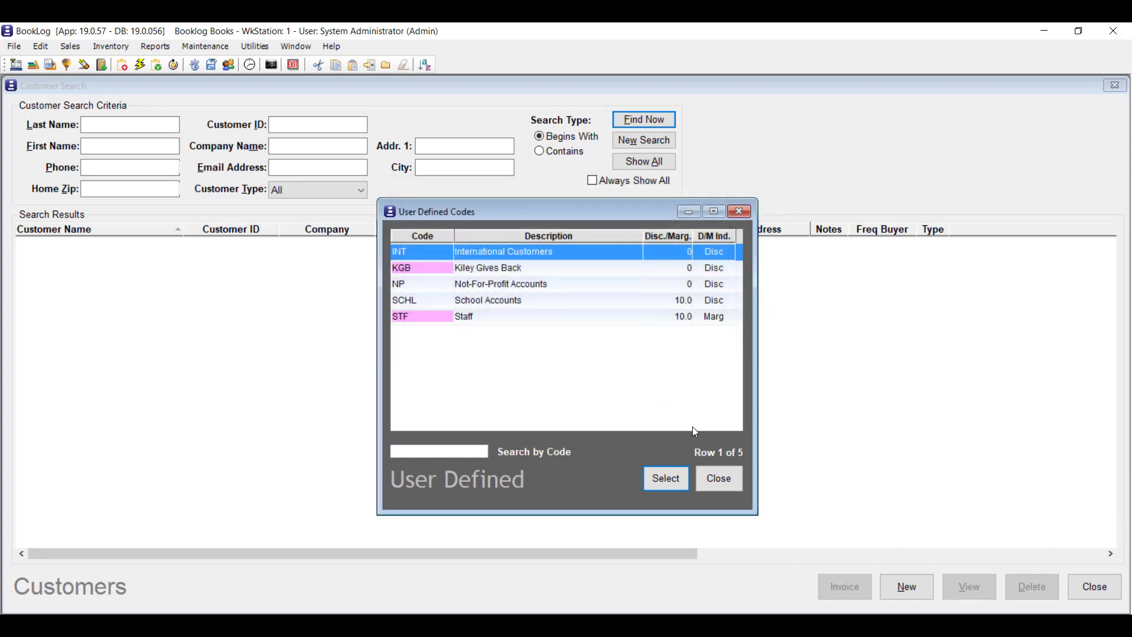
Search for the customer by last name and open their detail record
left_click(711, 479)
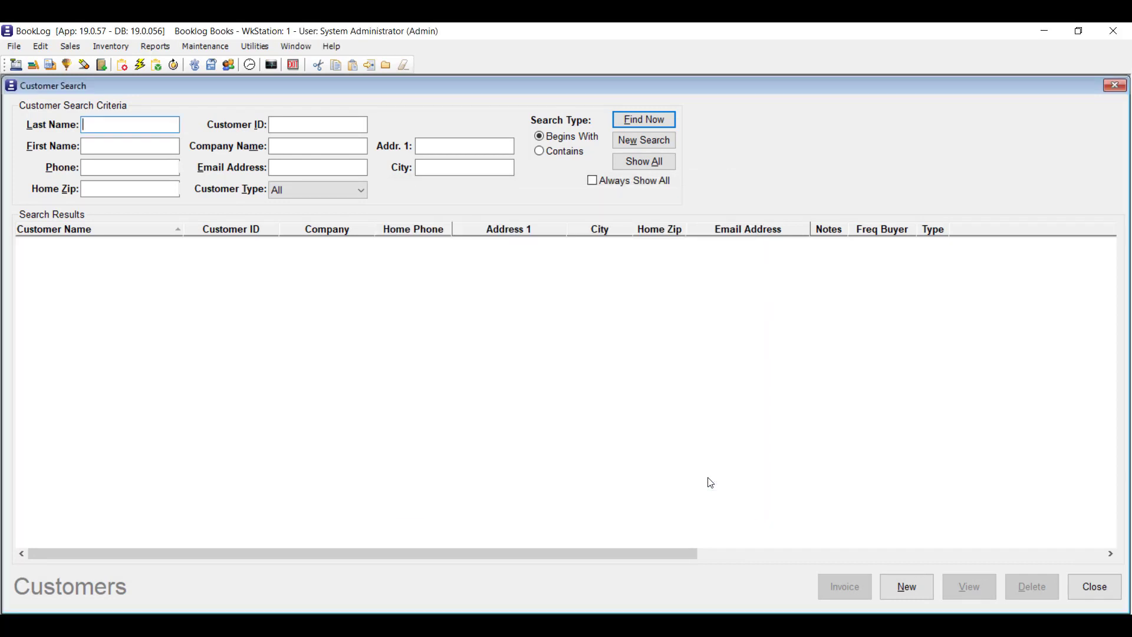
type("niedecker")
key("Return")
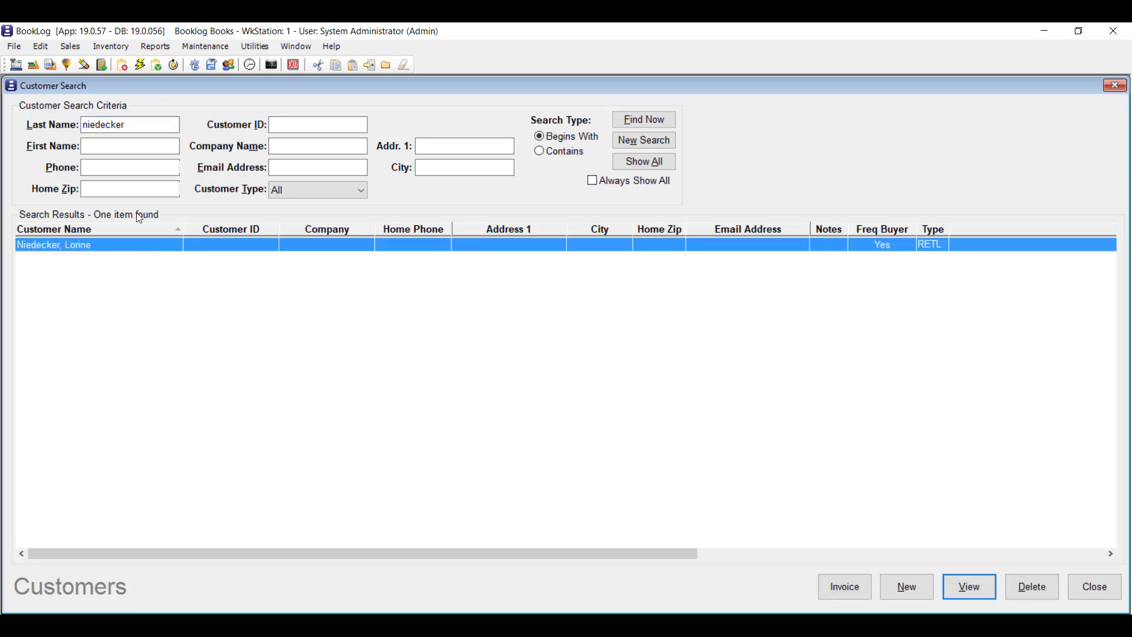
left_click(982, 587)
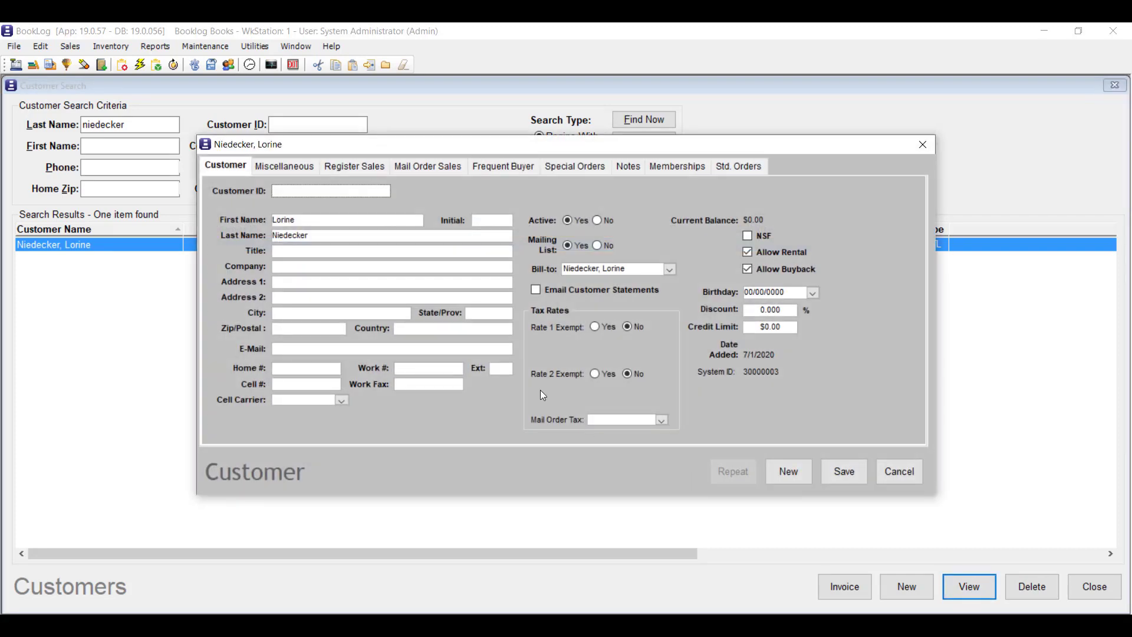
Set the customer's first user-defined code to STF - Staff and save
left_click(285, 166)
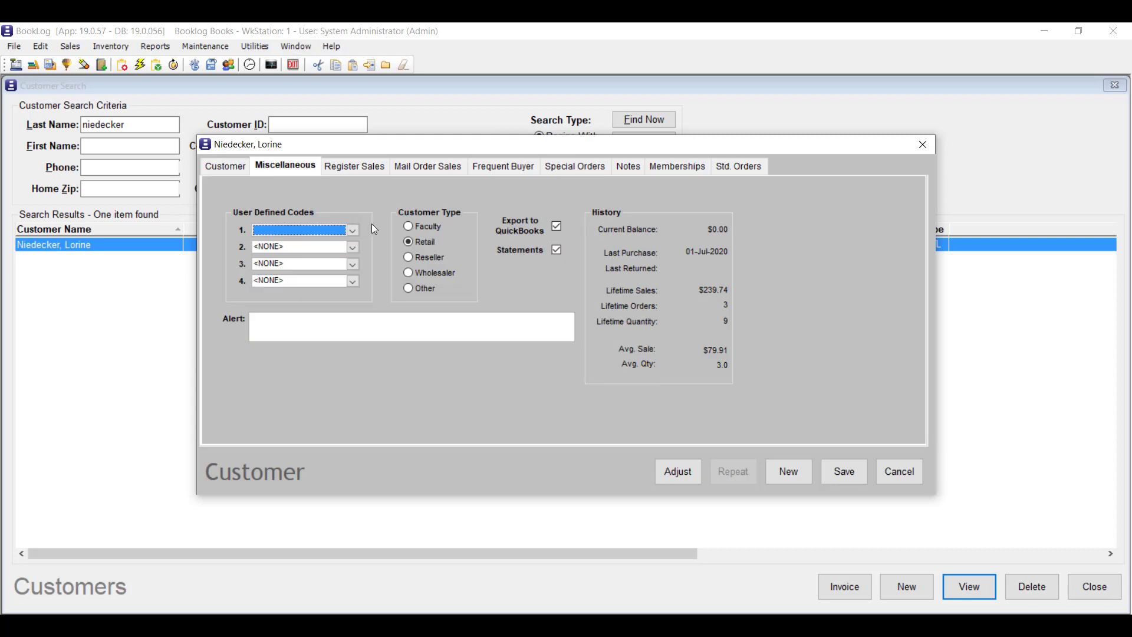
left_click(354, 230)
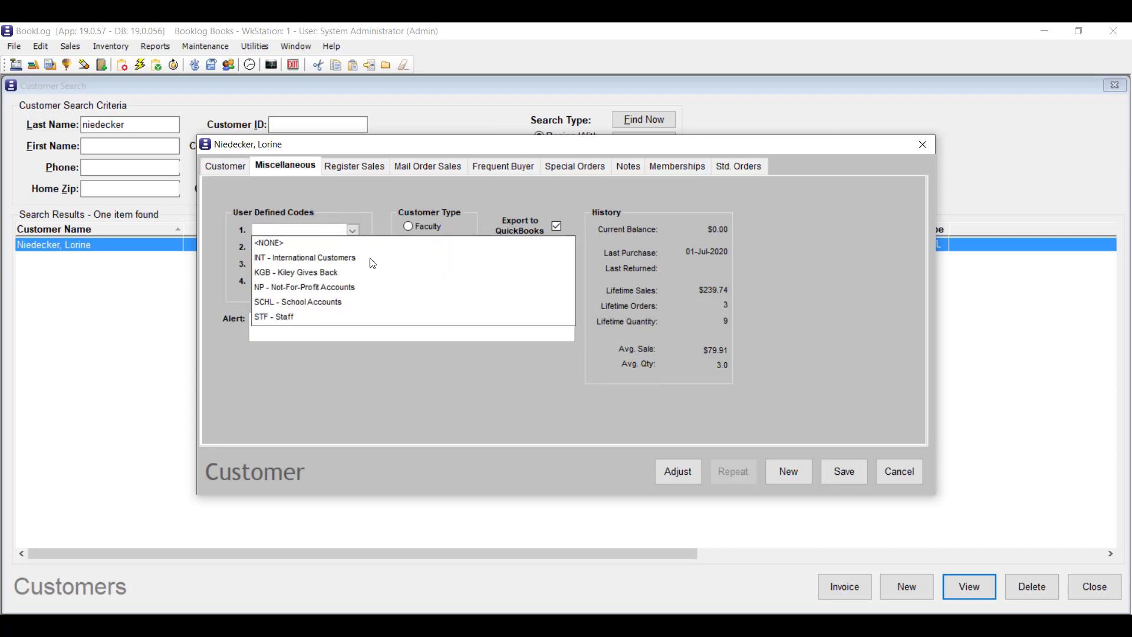
left_click(295, 318)
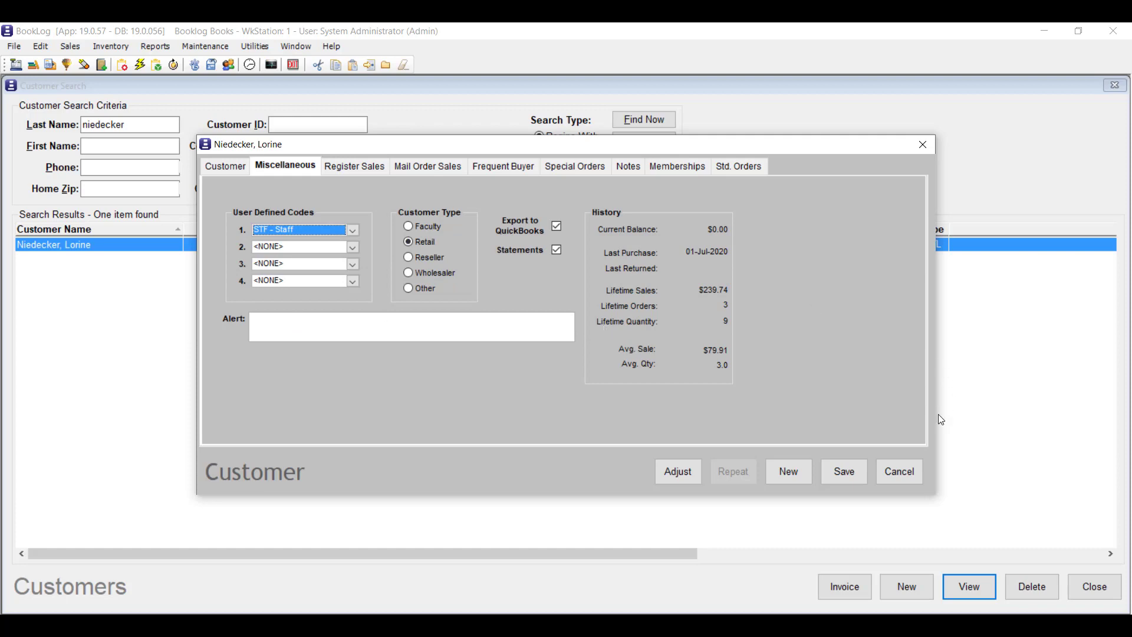
left_click(837, 473)
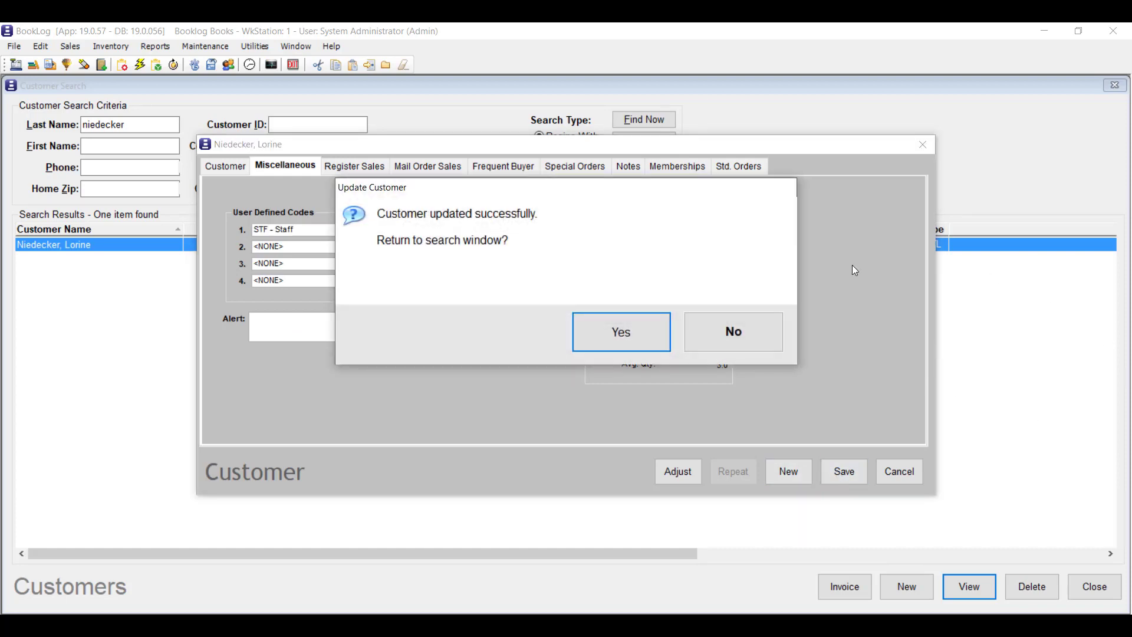
left_click(651, 337)
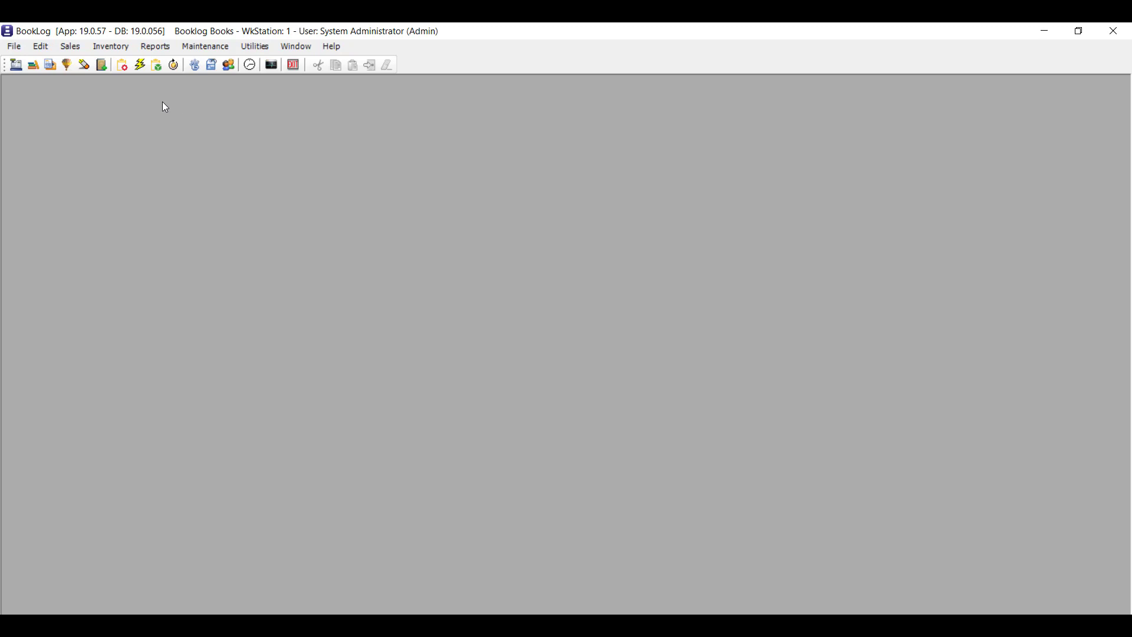
Start Receive by Item for packing list 6747678, dated 05/13/22, allocation vendor W W NORTON (NORT)
left_click(130, 51)
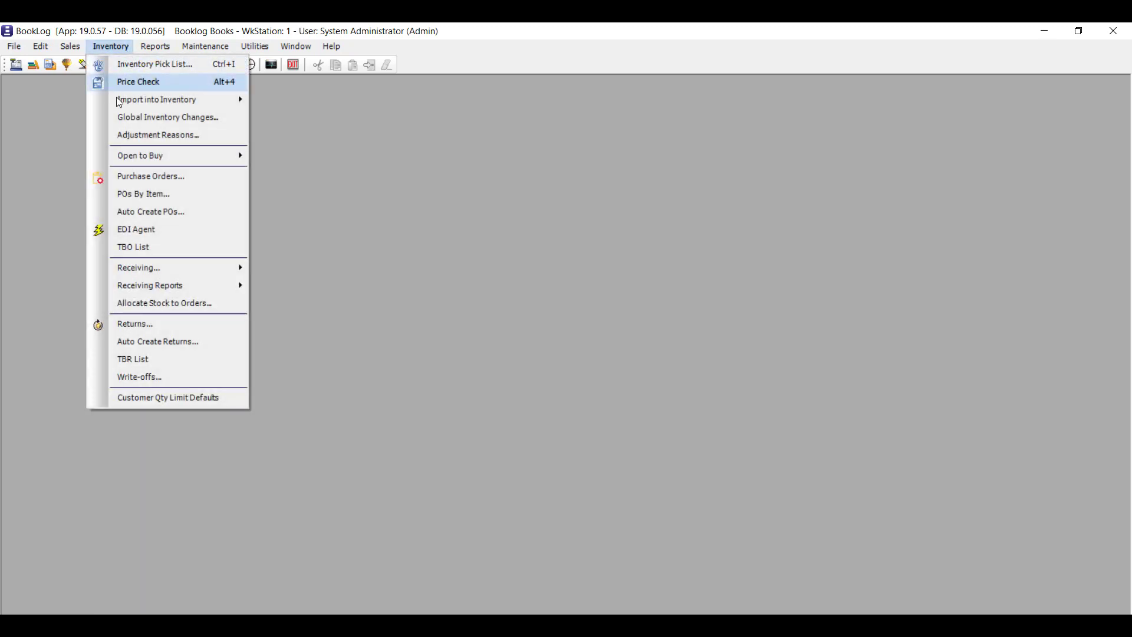
mouse_move(221, 270)
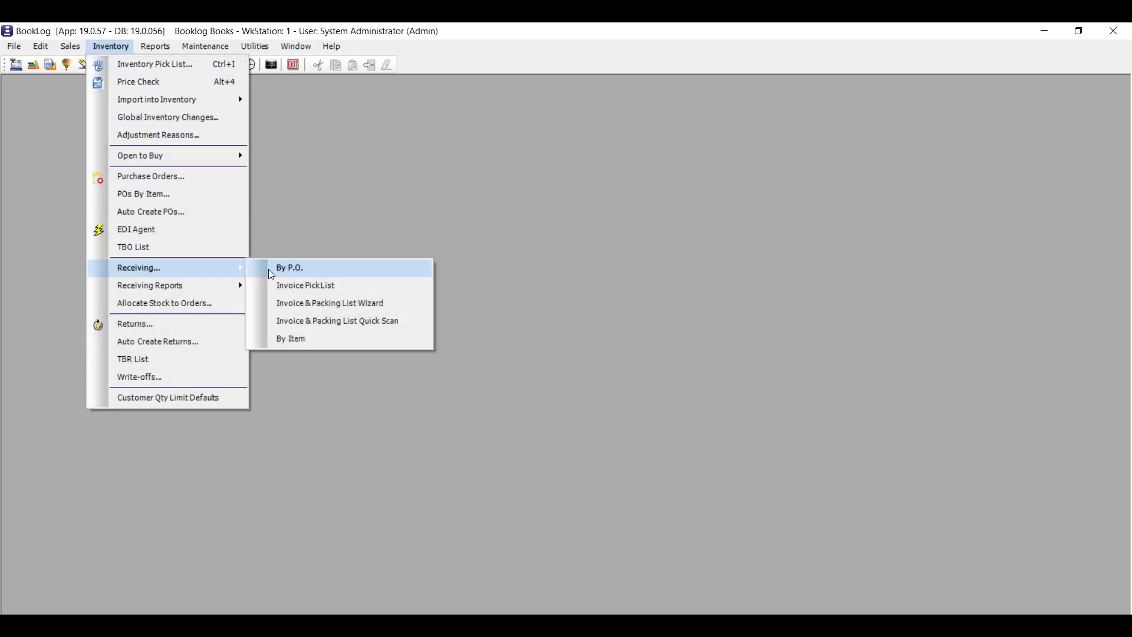
left_click(387, 341)
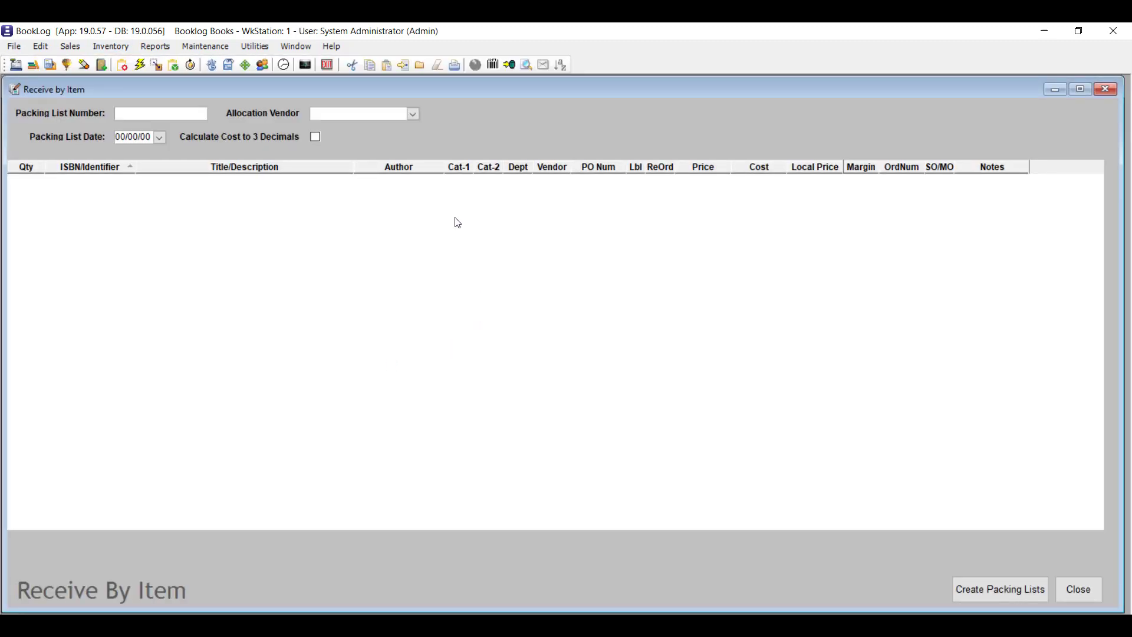
type("6747678")
left_click(160, 138)
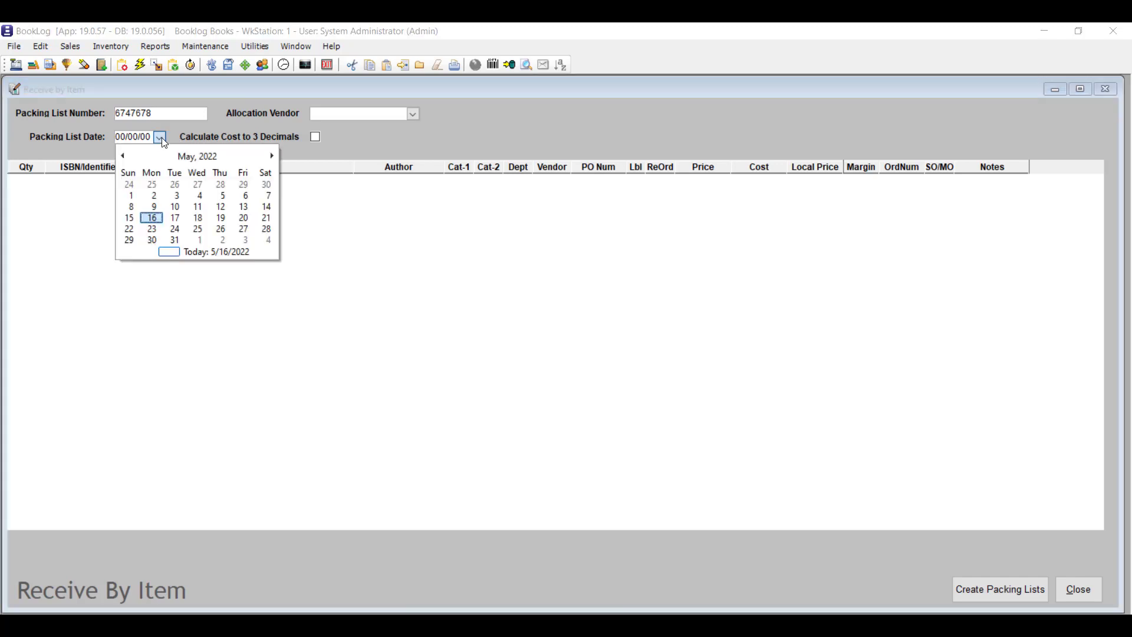
left_click(243, 207)
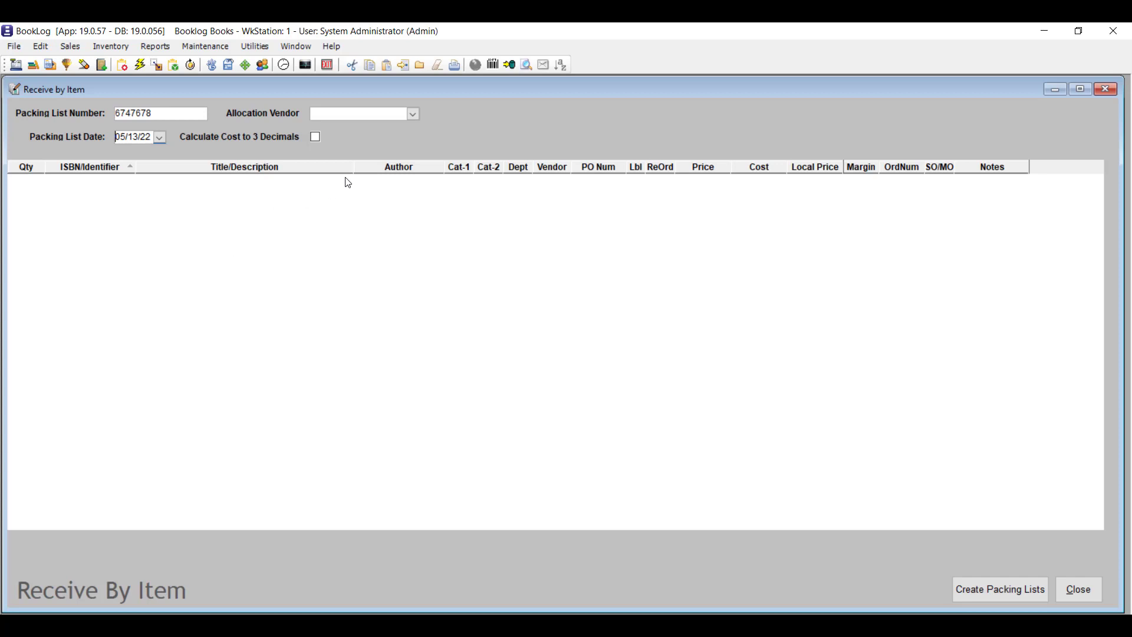
left_click(417, 116)
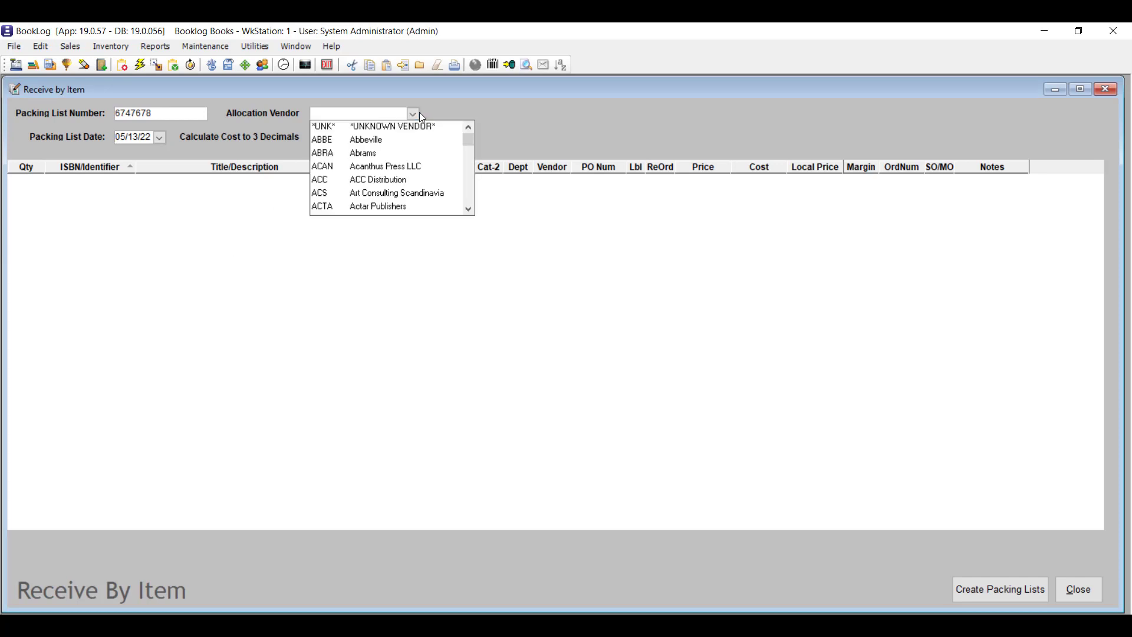
type("NORT")
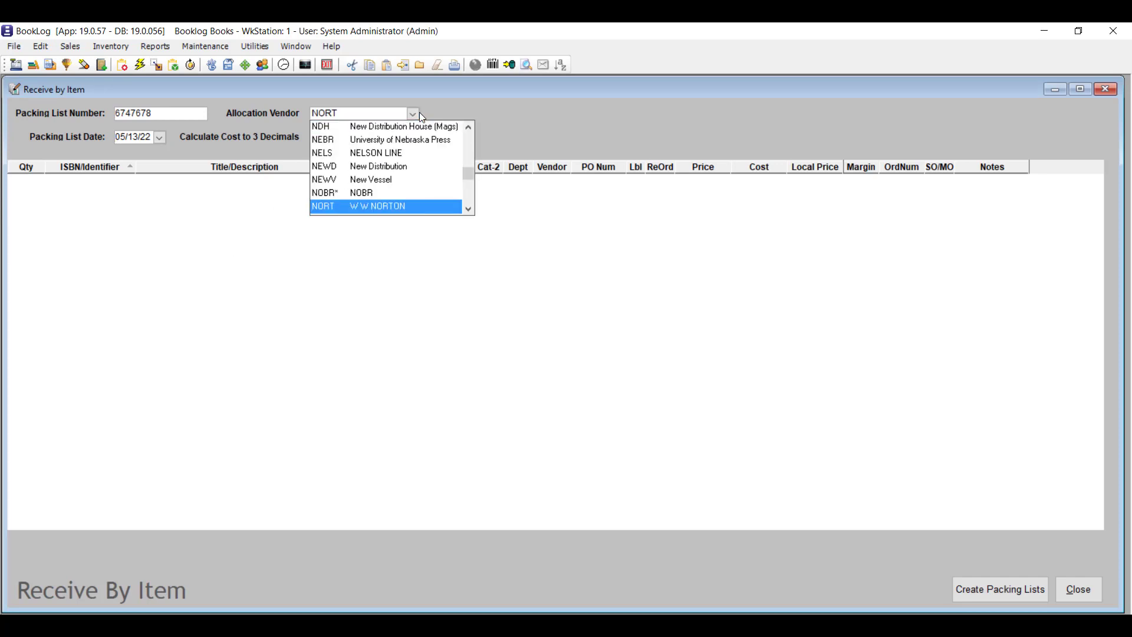
left_click(412, 205)
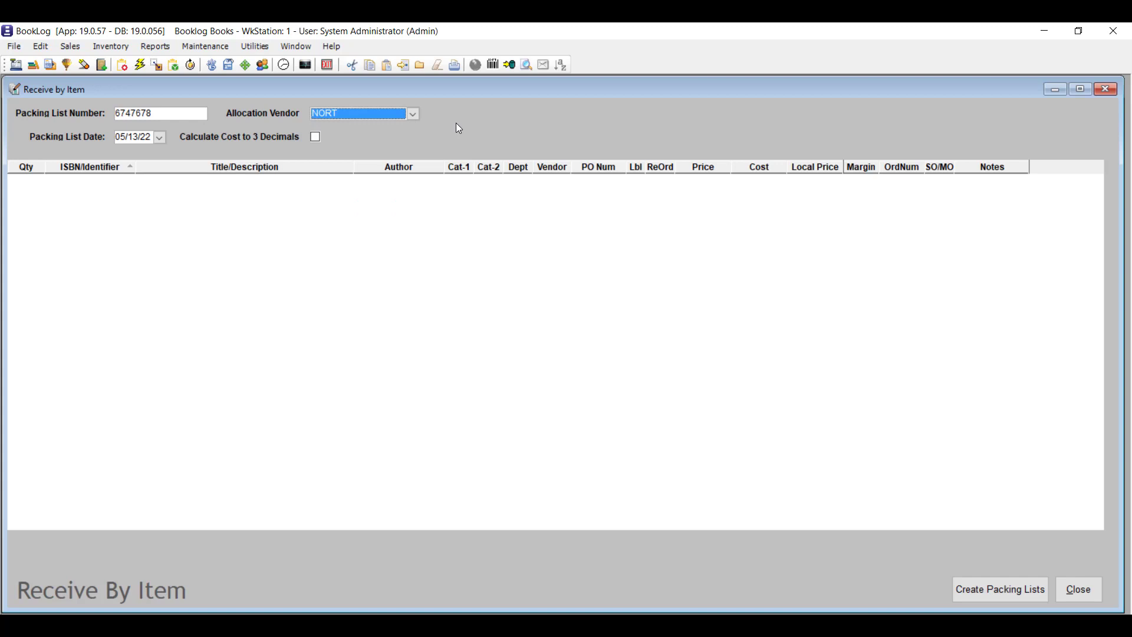
left_click(405, 70)
type("9780811219440")
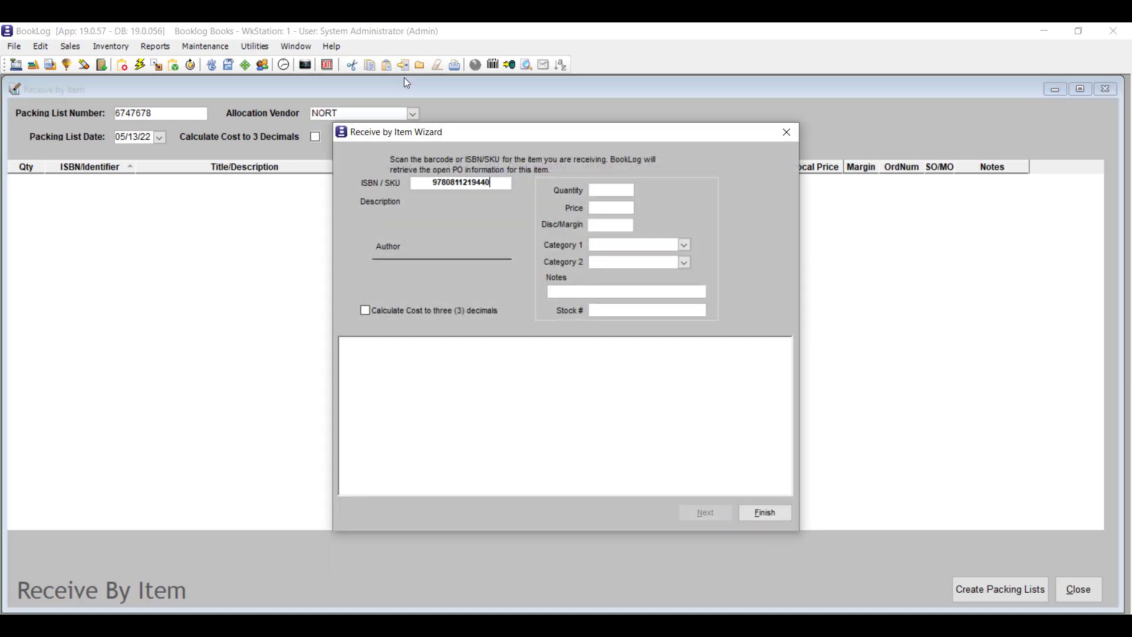
key("Return")
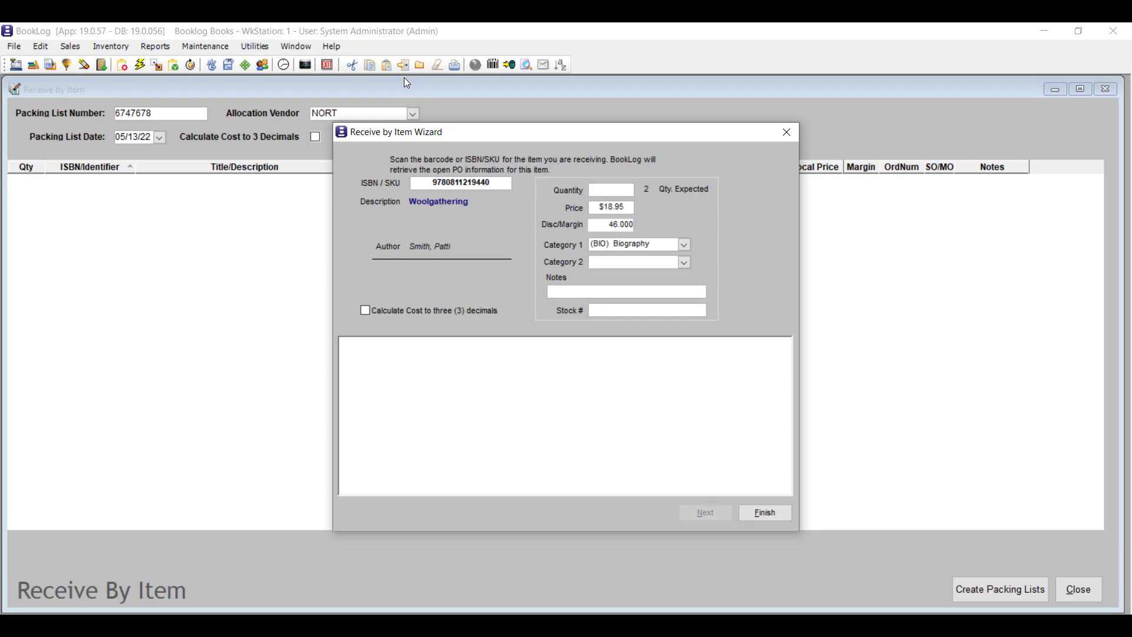
type("1")
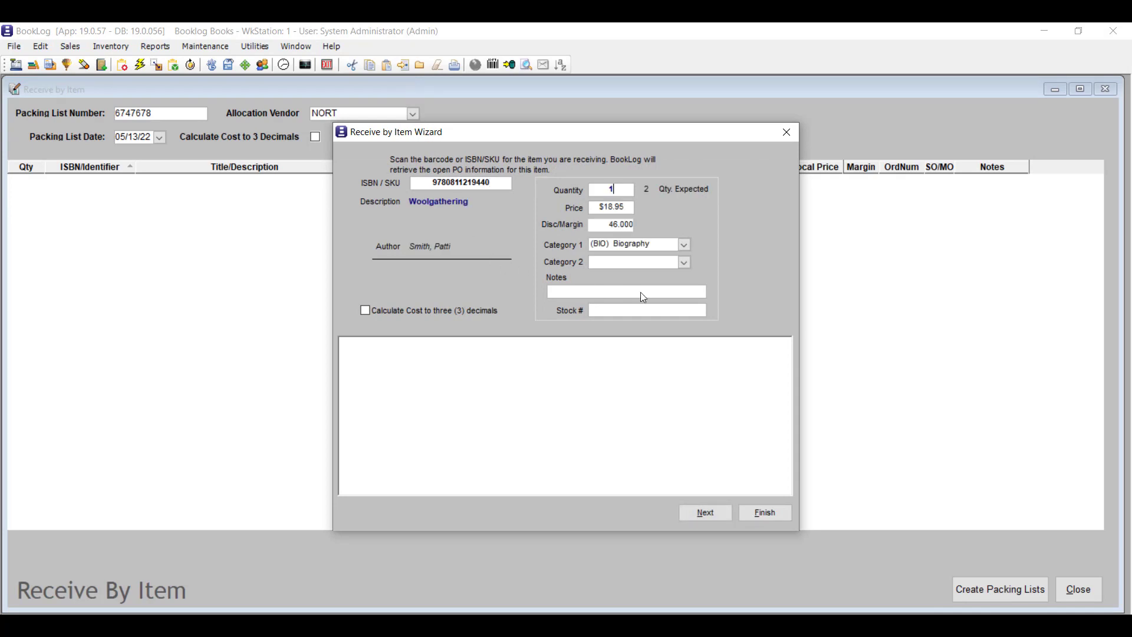
left_click(641, 293)
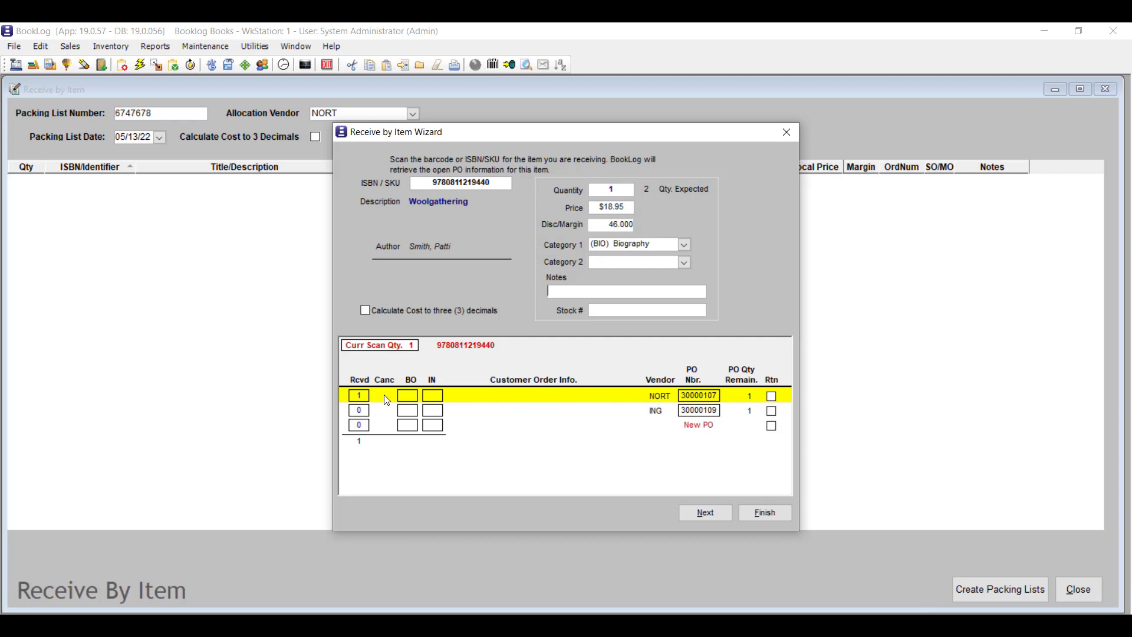
left_click(722, 517)
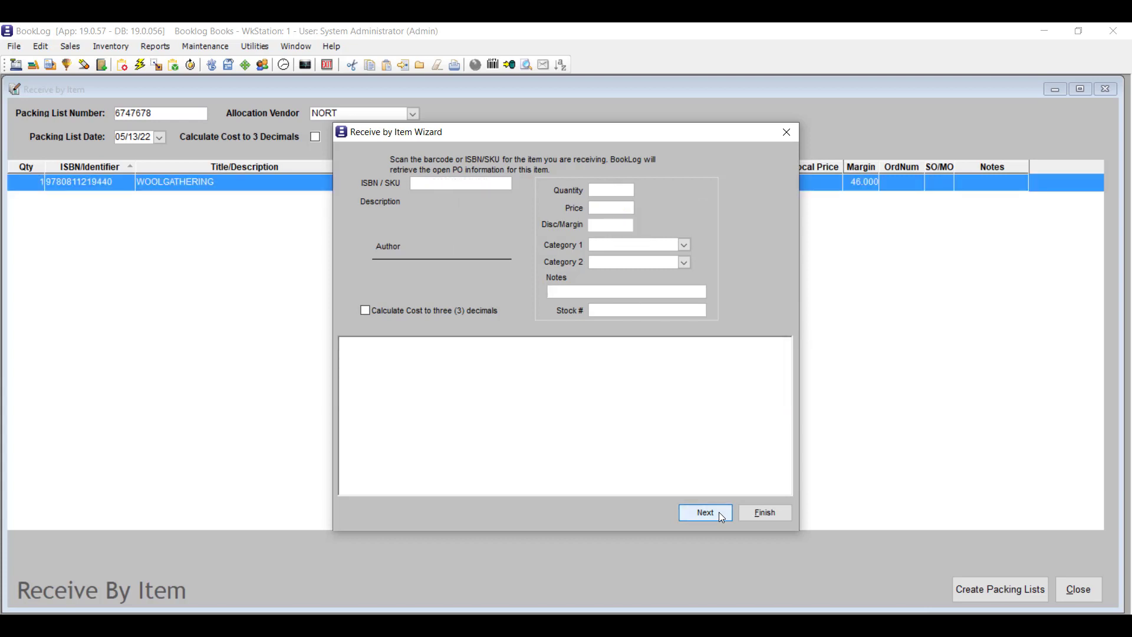
left_click(764, 513)
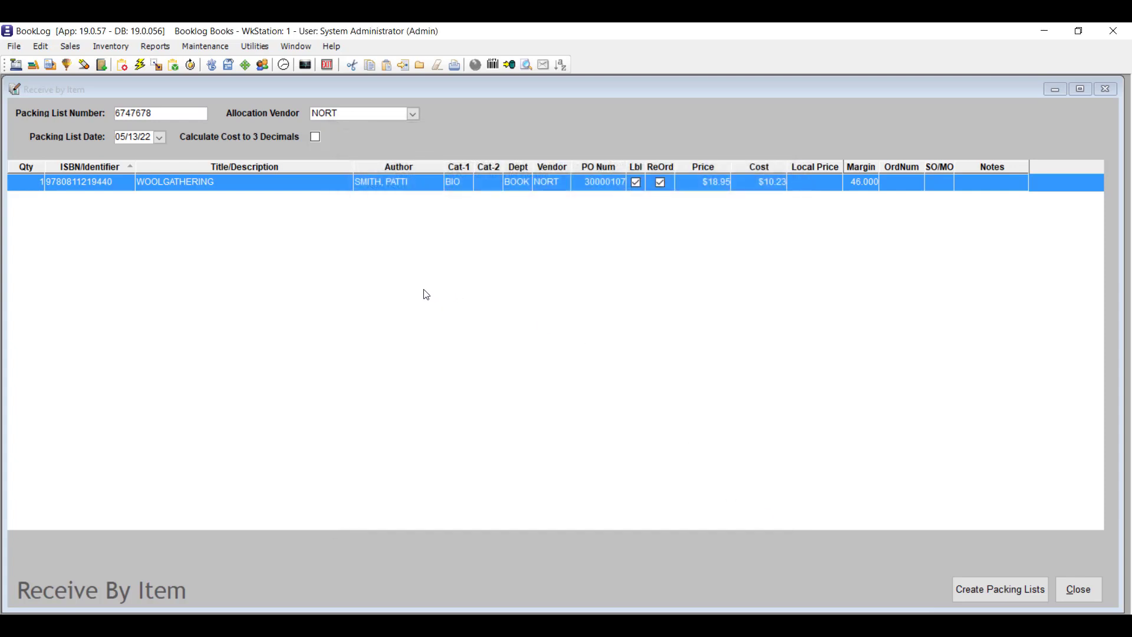
Post the received items to inventory, then give invoice 30000014 its number and date 05/16/2022
left_click(977, 591)
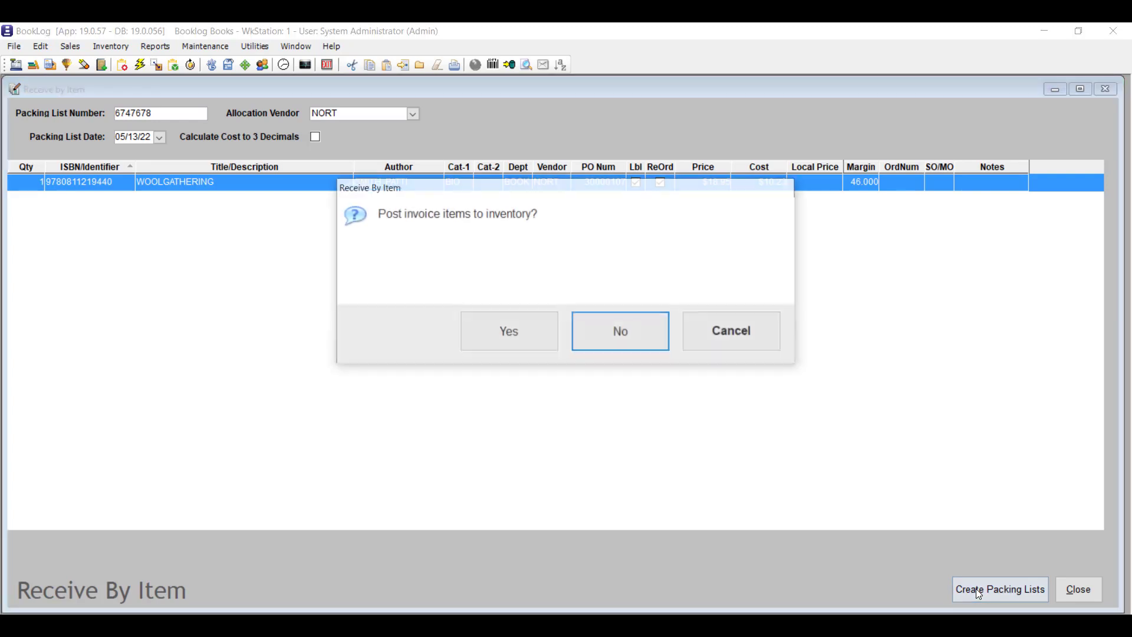
left_click(546, 335)
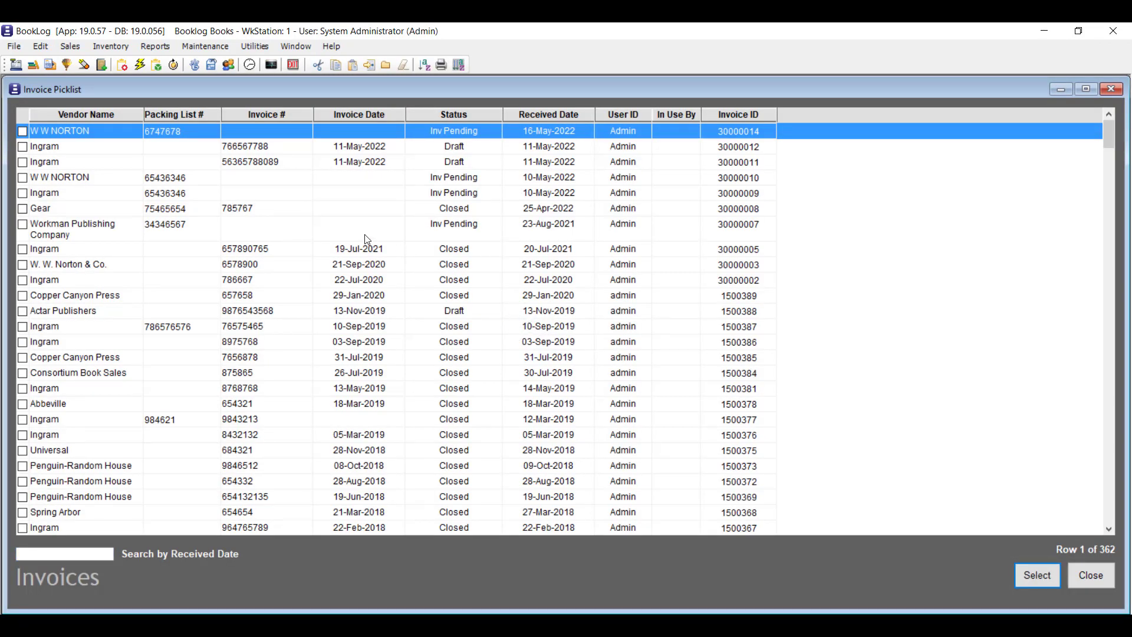
left_click(110, 46)
mouse_move(206, 286)
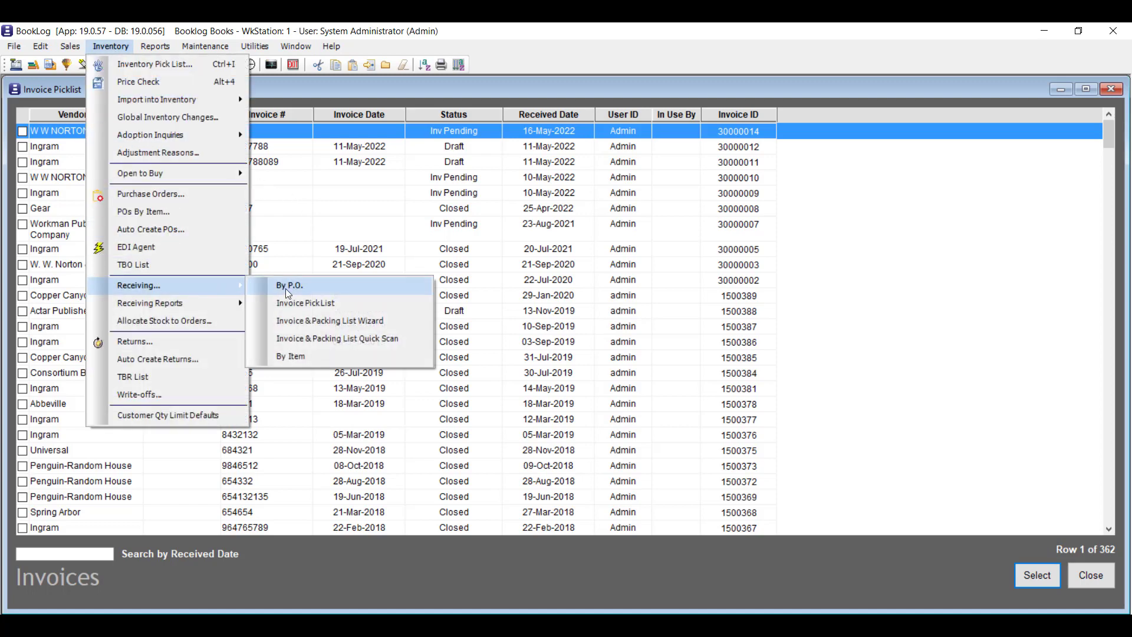
left_click(363, 306)
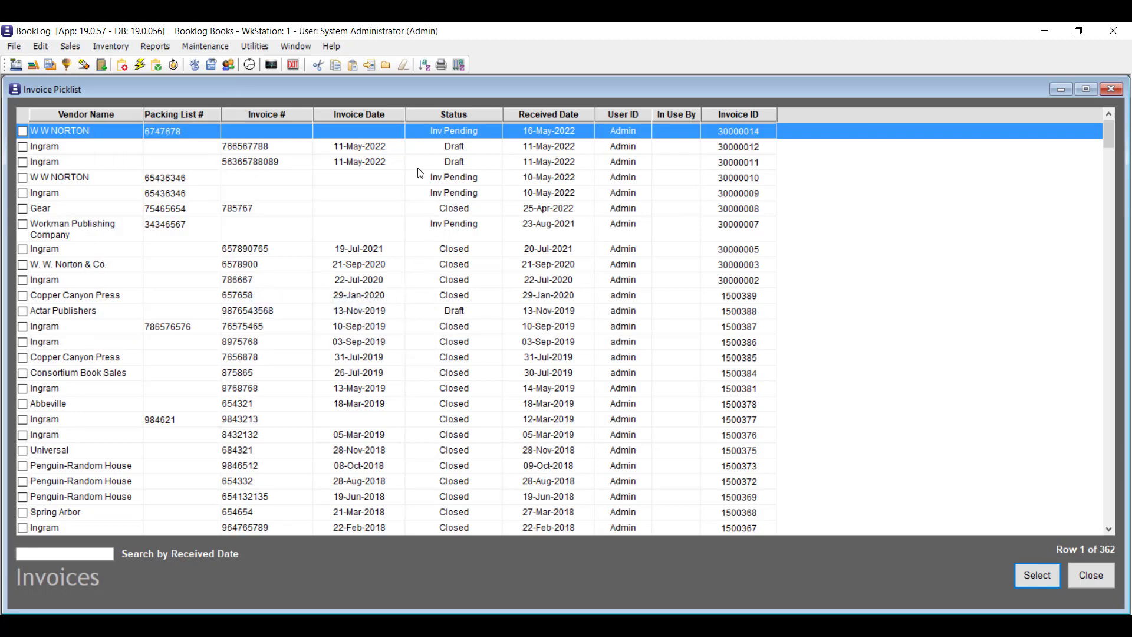
double_click(486, 131)
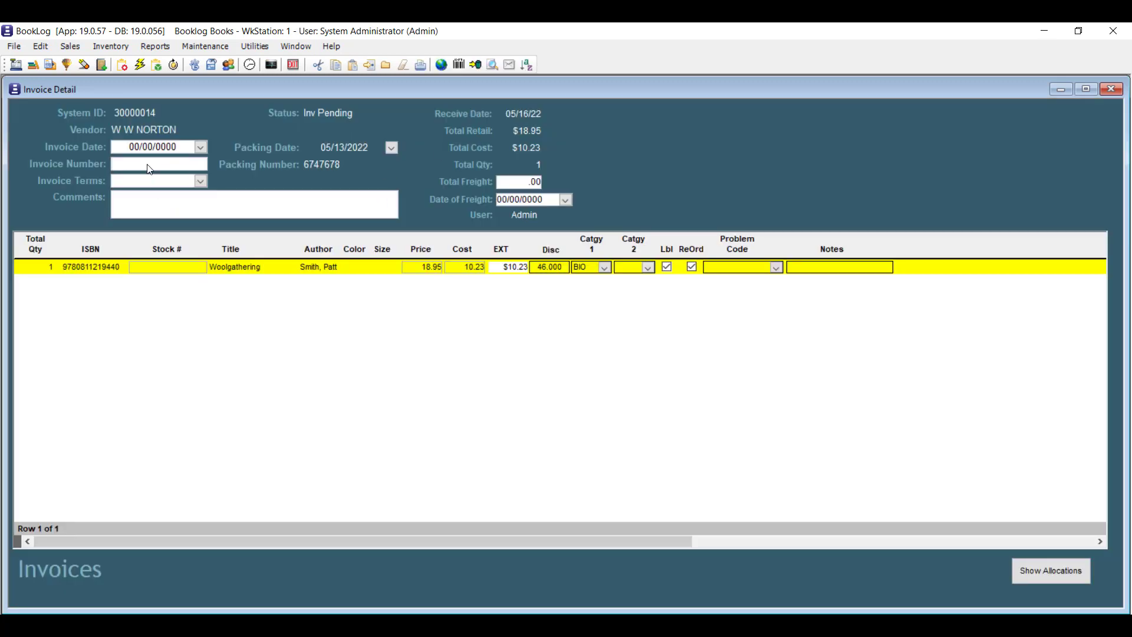
type("r765878")
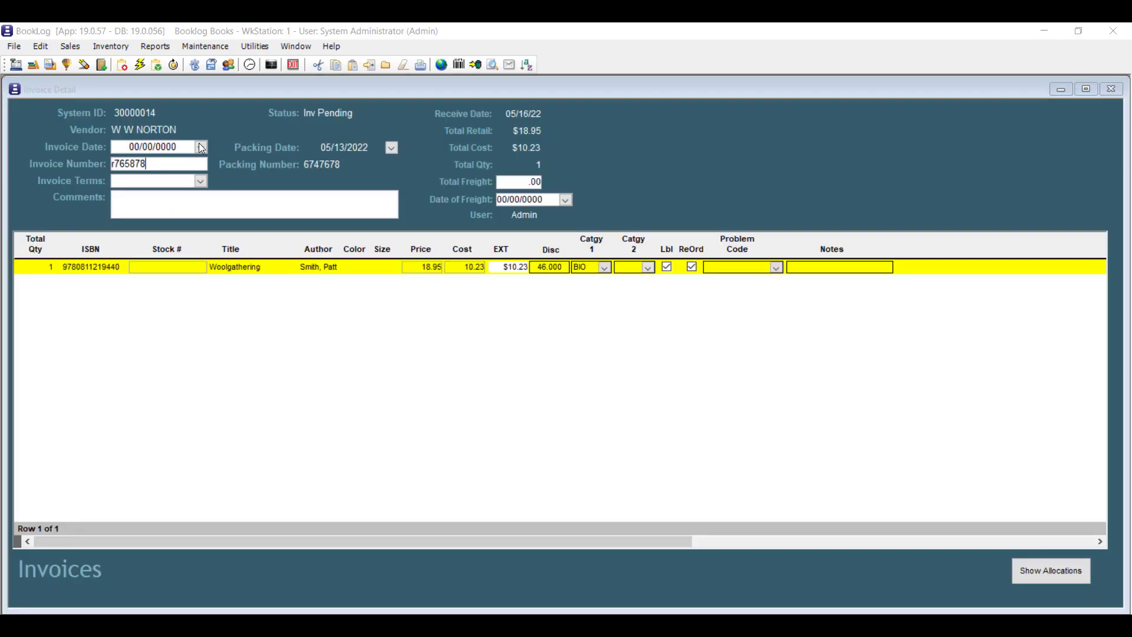
left_click(200, 147)
left_click(148, 228)
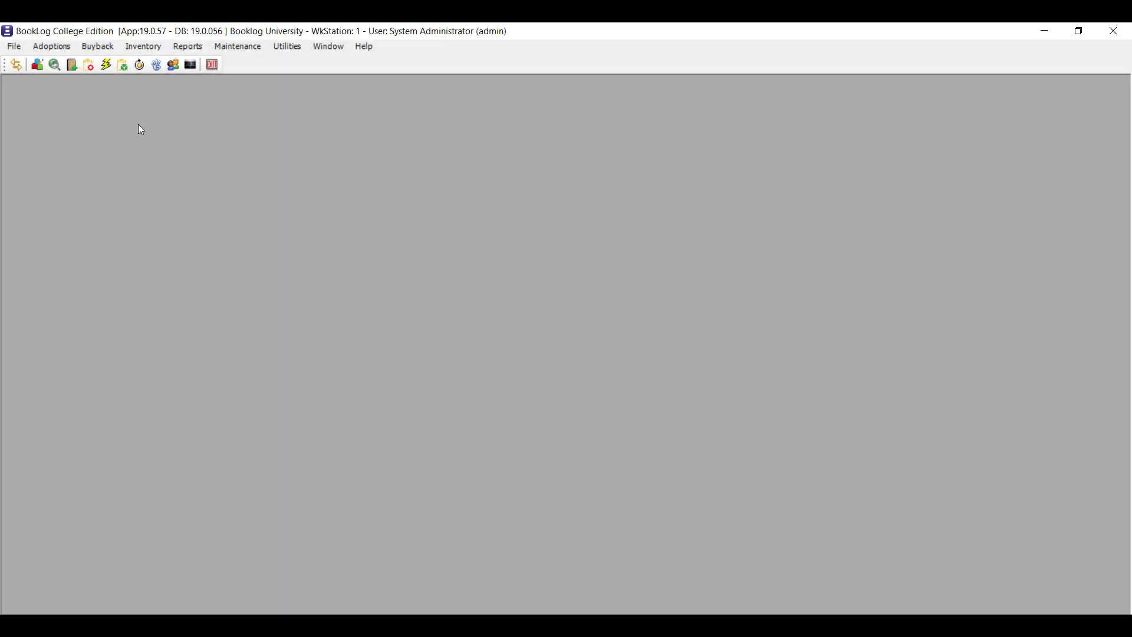
Auto-create return 11 to INGRAM BOOK COMPANY and set items 2 and 3 to Overstock
left_click(143, 46)
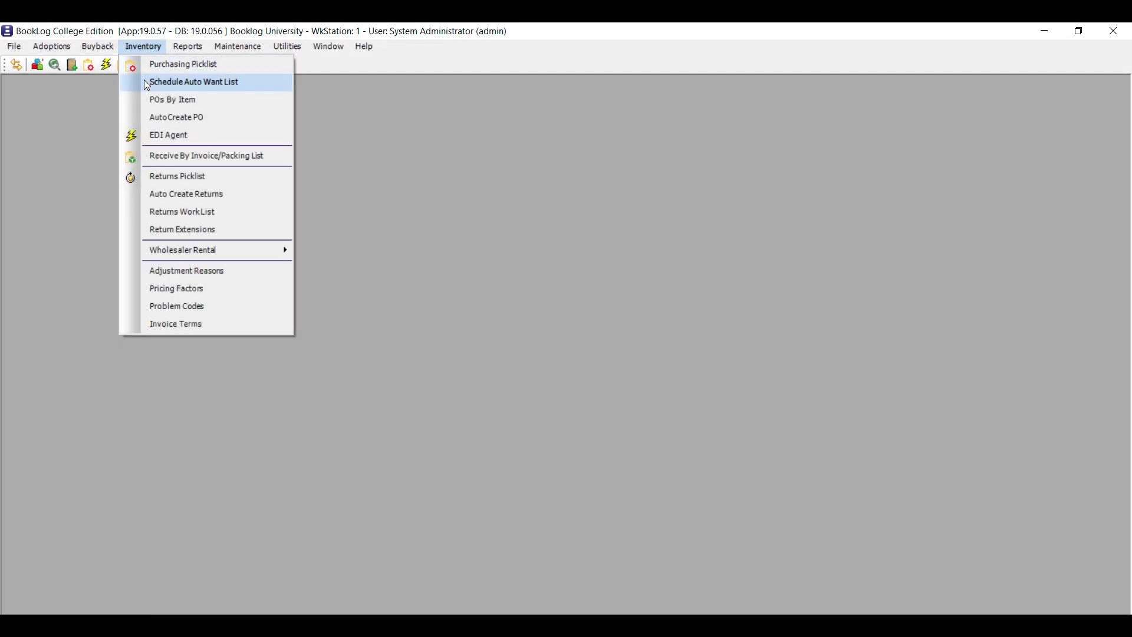
left_click(285, 201)
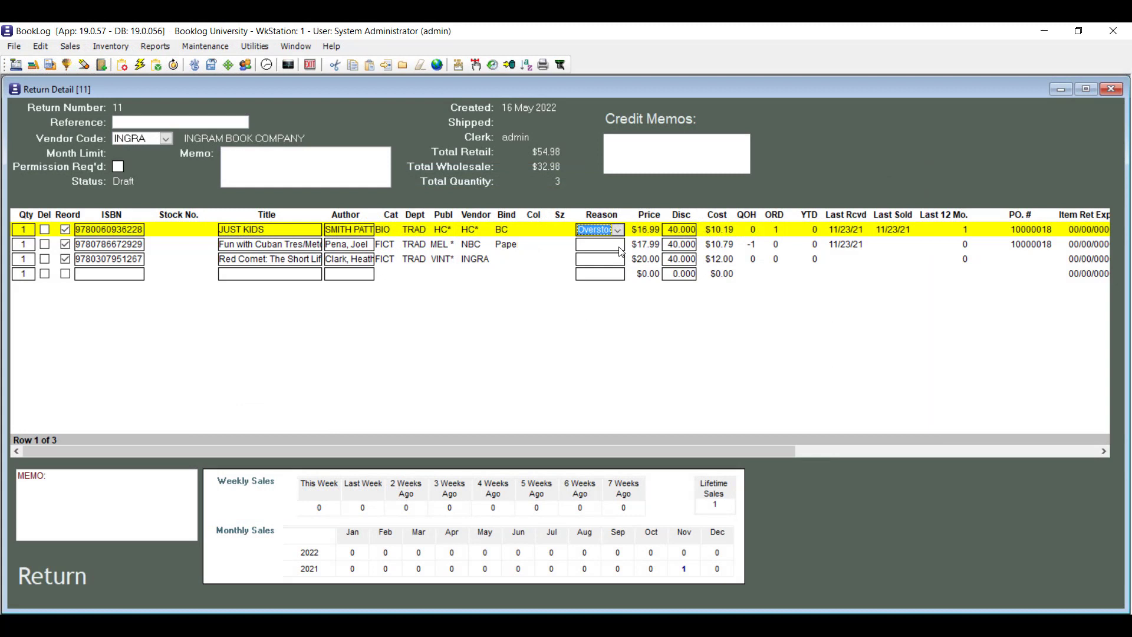
left_click(619, 247)
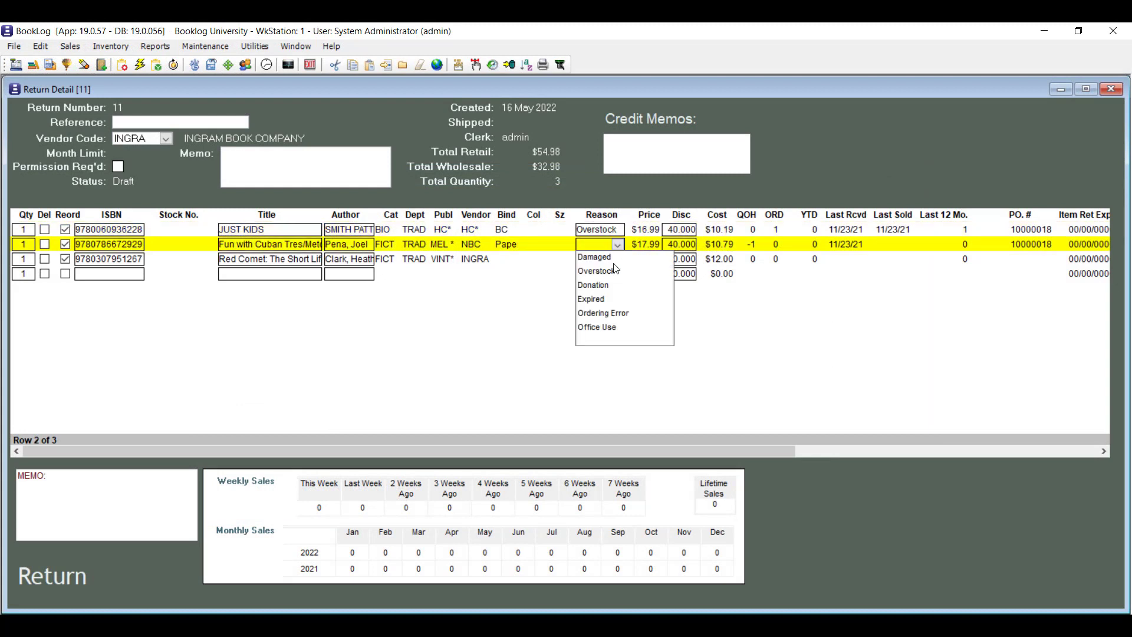
left_click(613, 270)
left_click(608, 261)
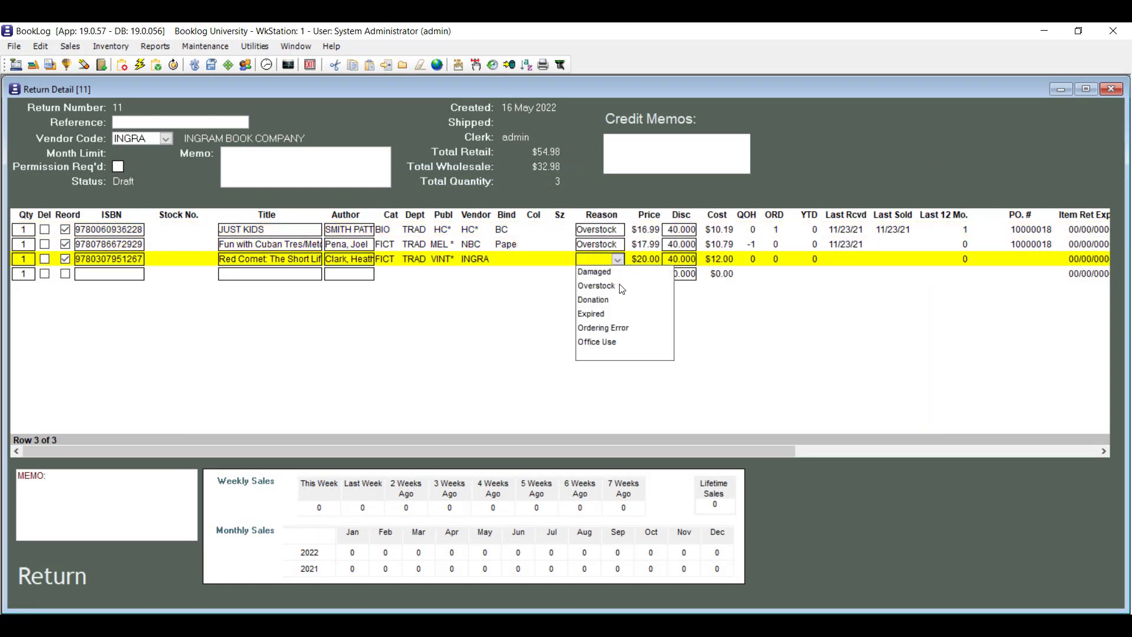
left_click(615, 286)
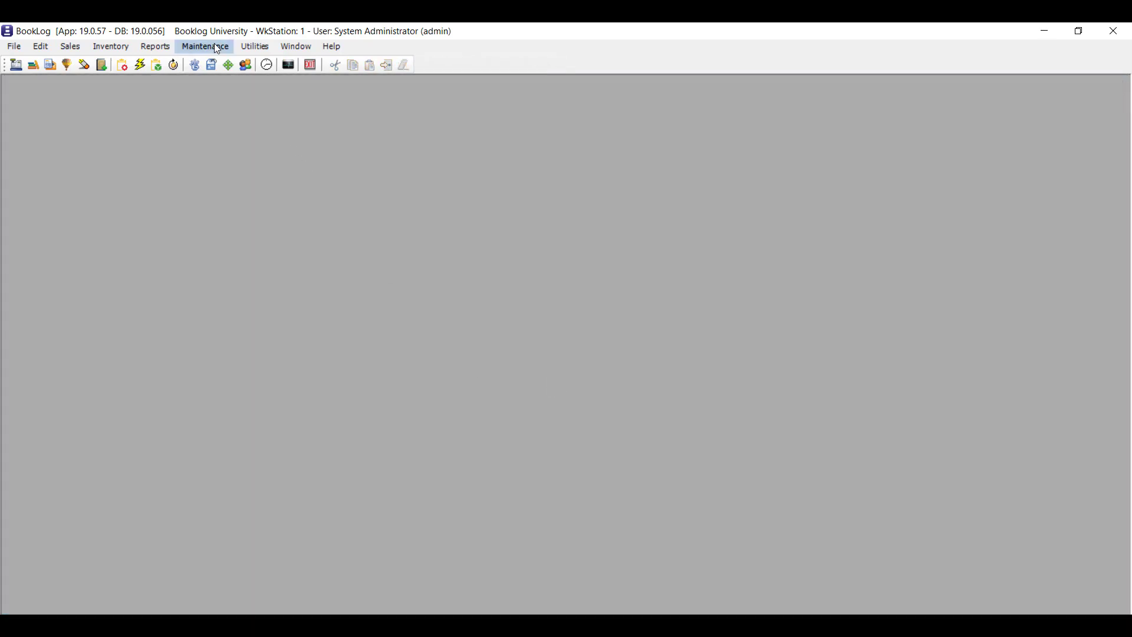
Open the return/write-off reason list, cancel a new reason entry, and close the list
left_click(205, 46)
left_click(255, 312)
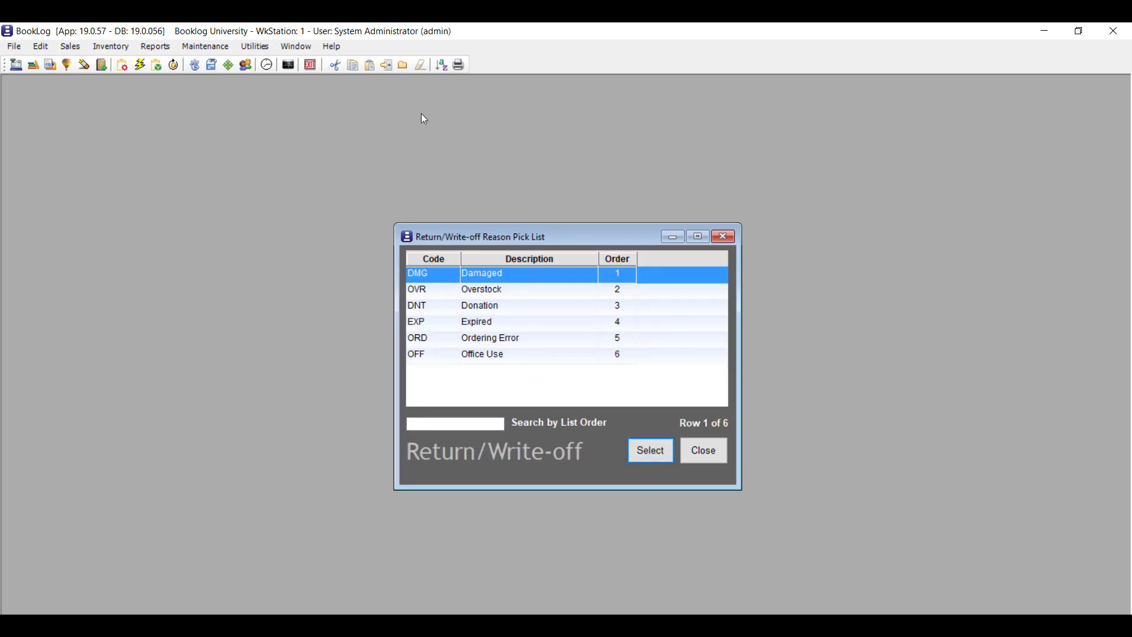
left_click(392, 69)
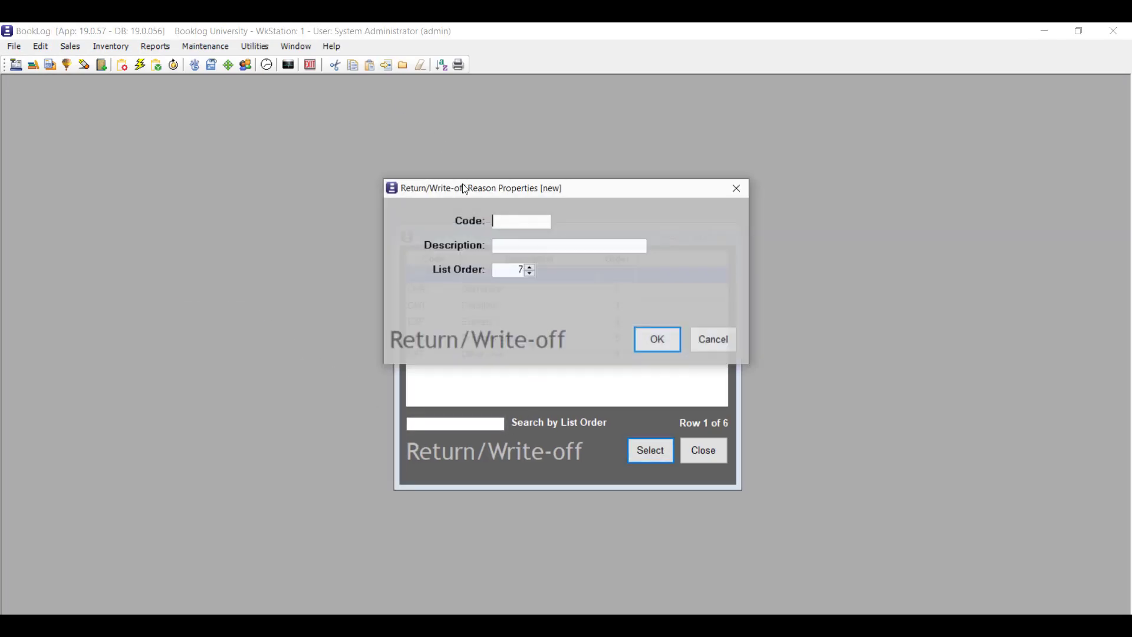
left_click(714, 349)
left_click(715, 450)
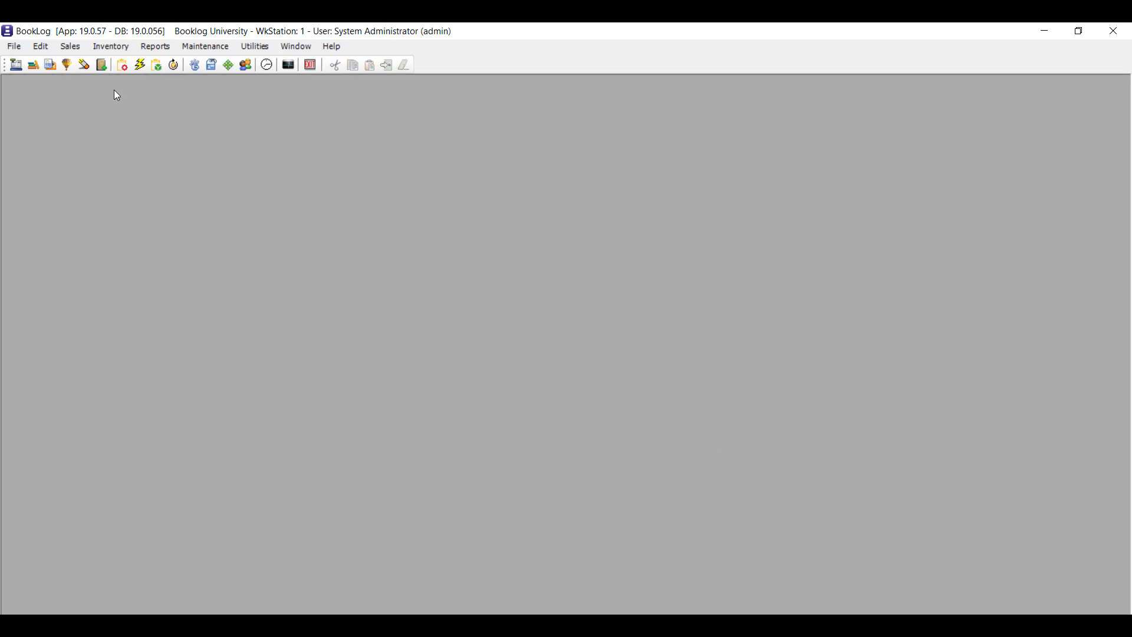
left_click(110, 47)
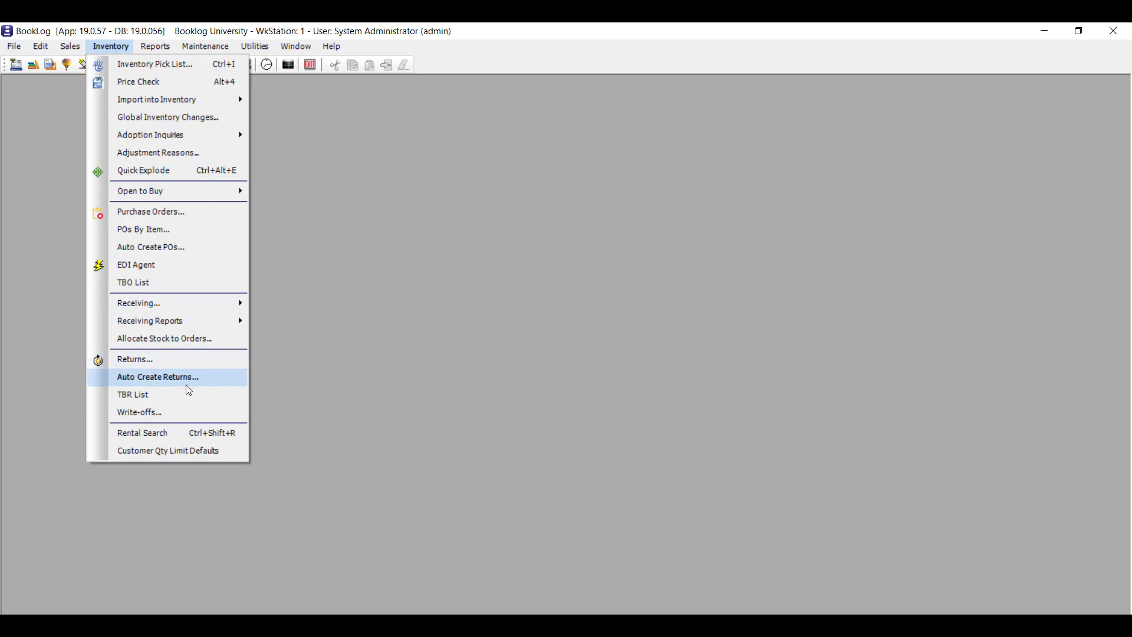
Open draft write-off 10000001 and set Expired as the reason on all unspecified lines
left_click(188, 414)
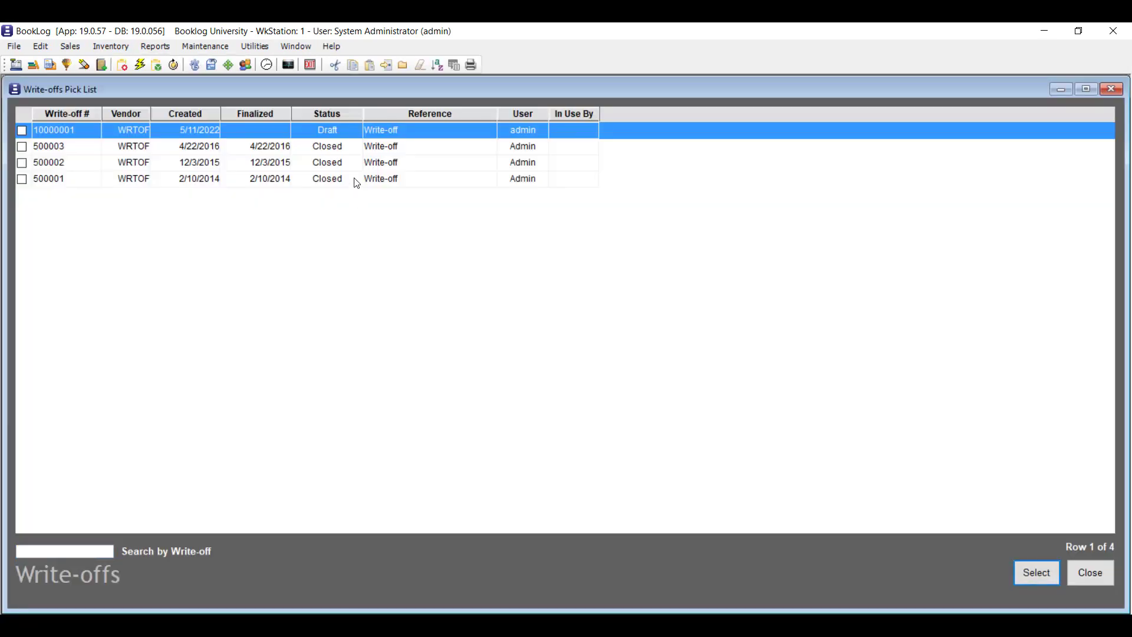
double_click(338, 131)
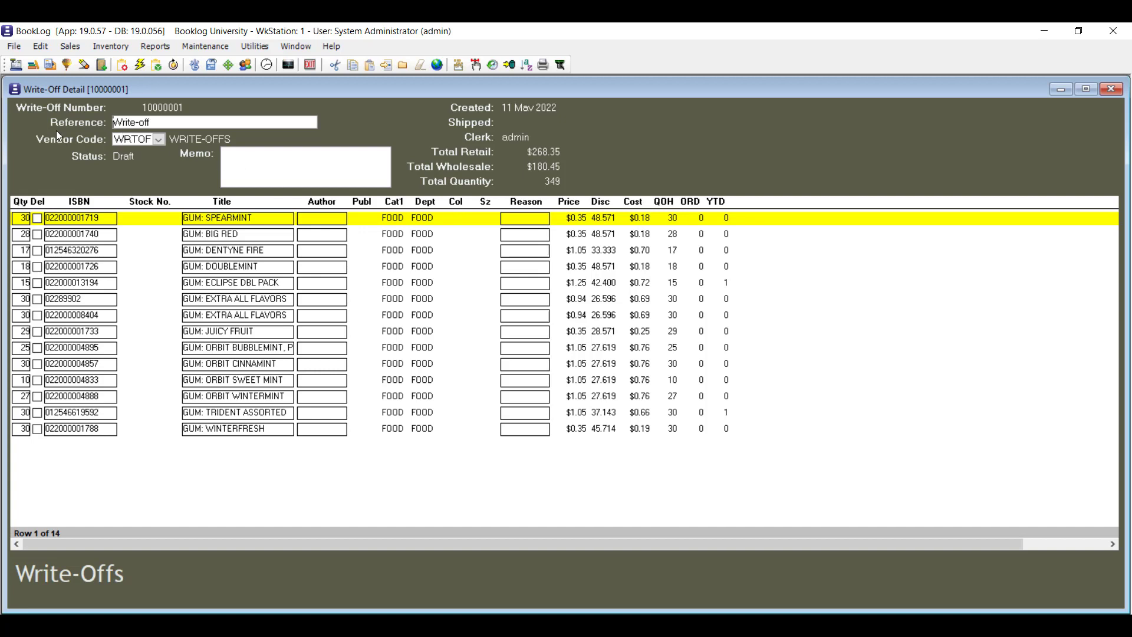
left_click(38, 47)
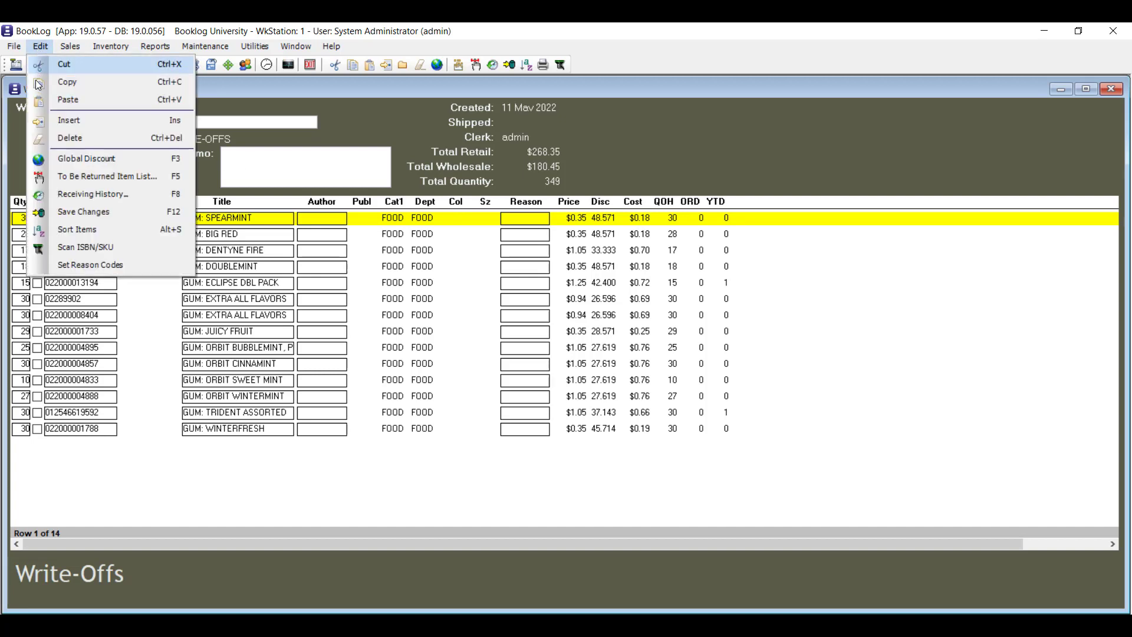
left_click(147, 267)
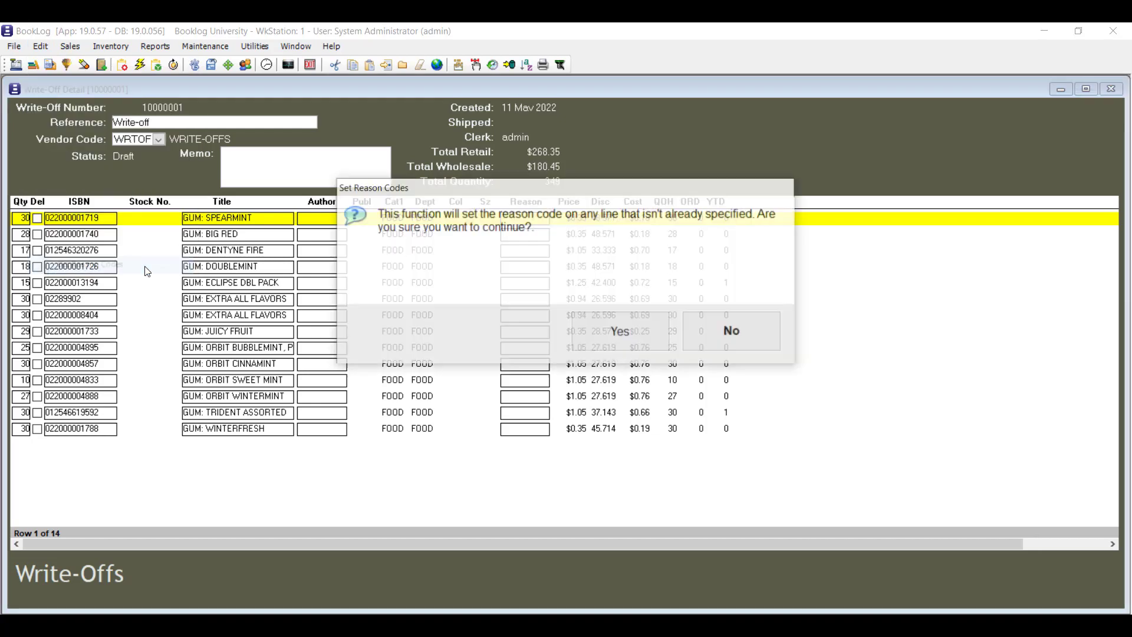
left_click(640, 346)
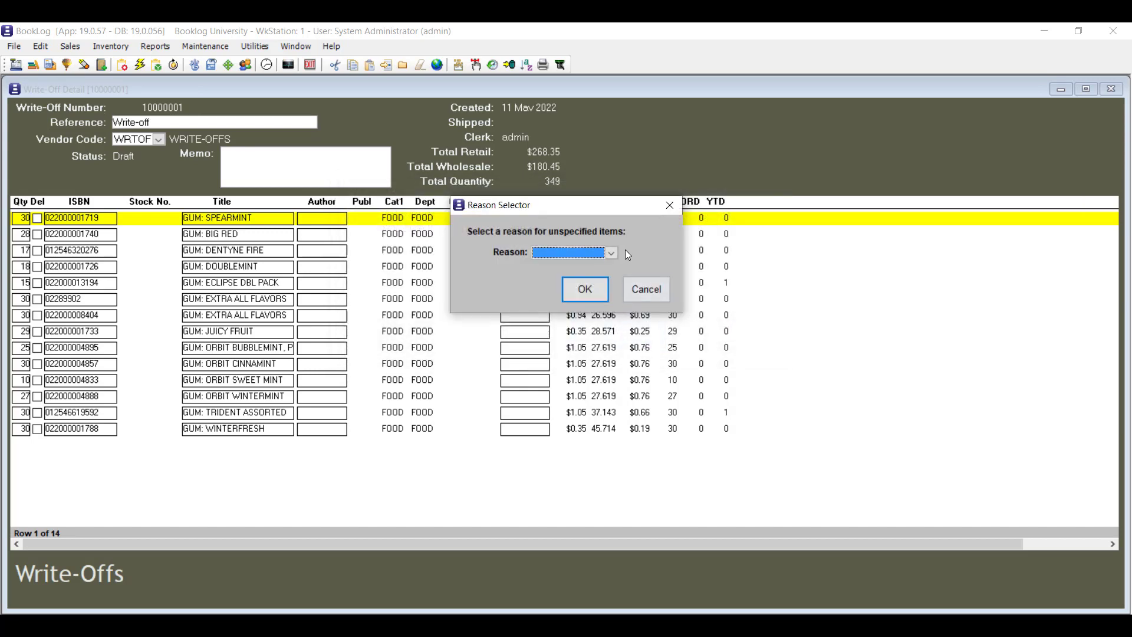
left_click(613, 252)
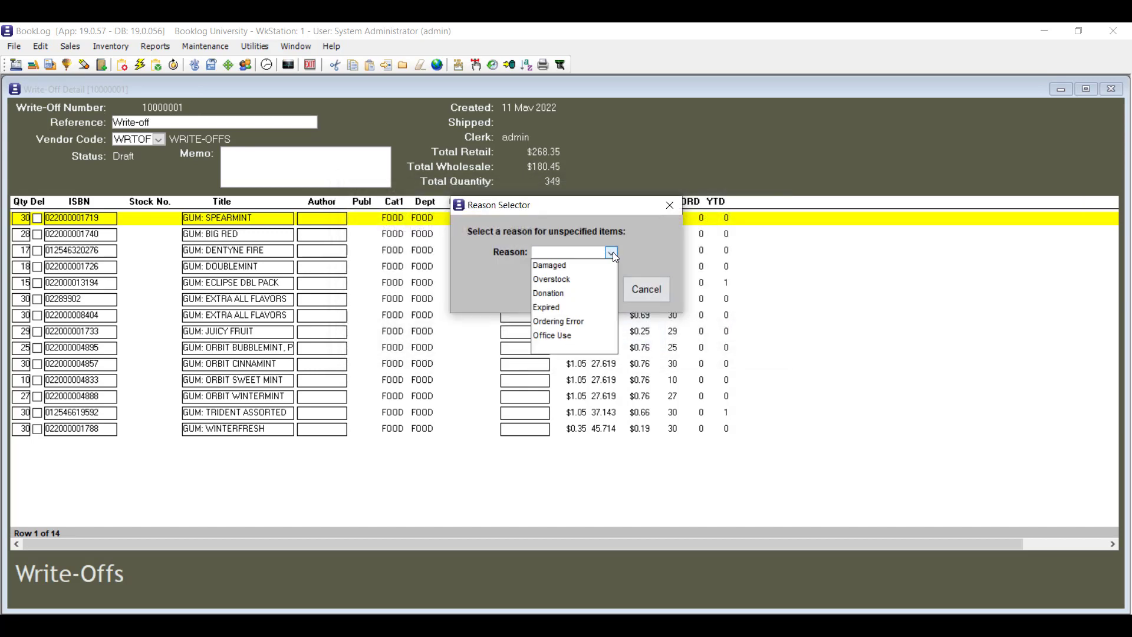
left_click(565, 307)
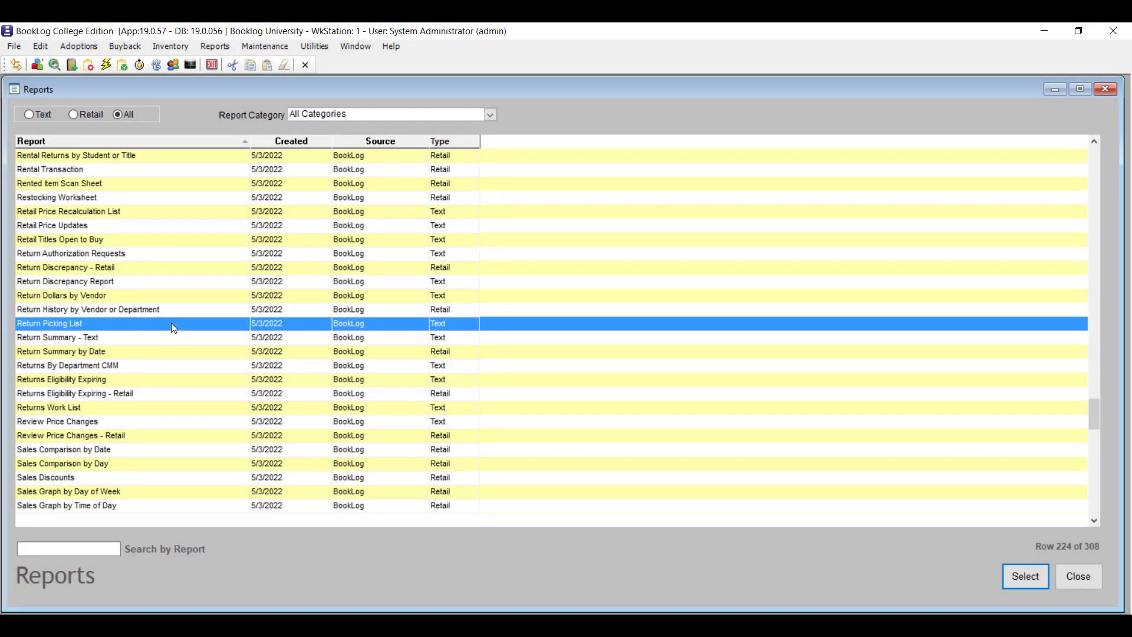
Open the Return Picking List report parameters and scroll through the available returns
double_click(171, 323)
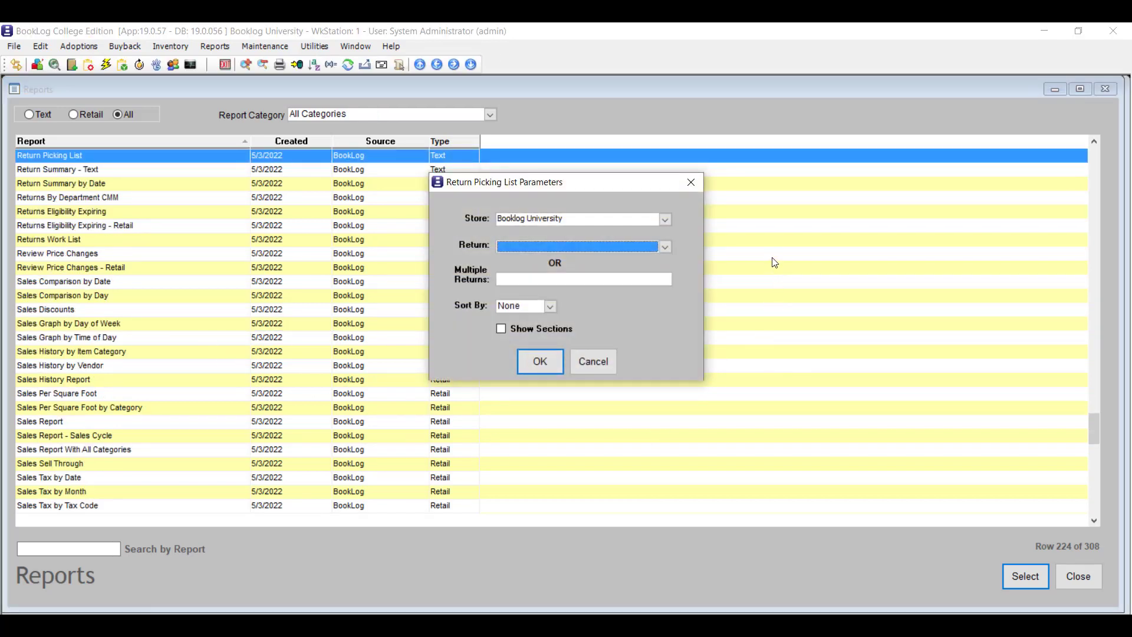
left_click(667, 247)
scroll(669, 295, "down", 3)
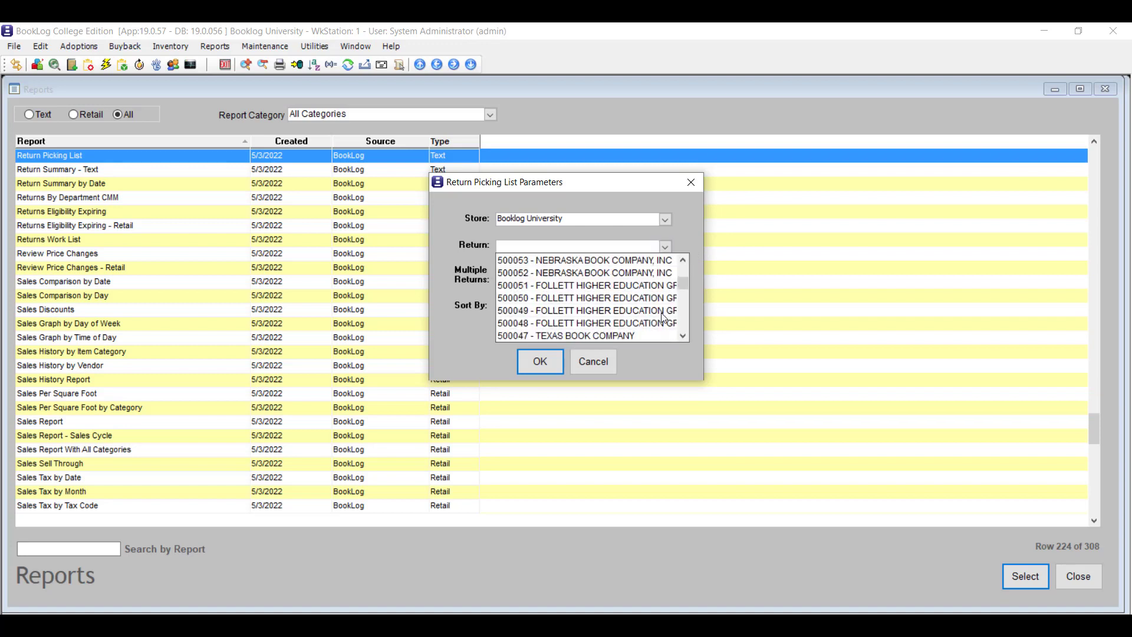
scroll(664, 318, "down", 15)
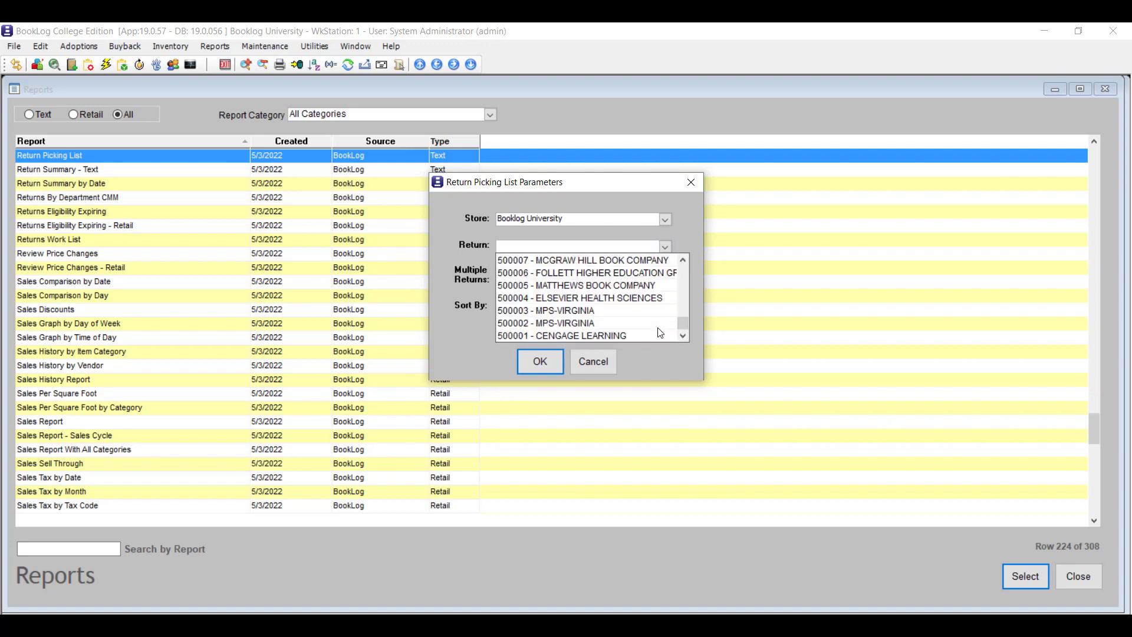
scroll(661, 333, "up", 18)
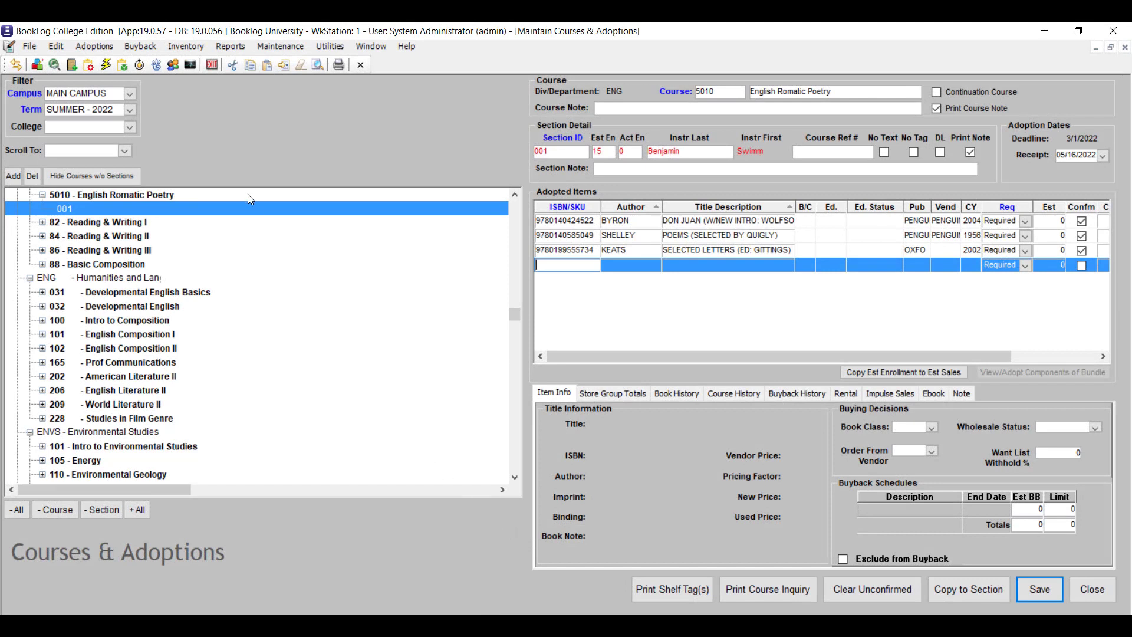
left_click(118, 175)
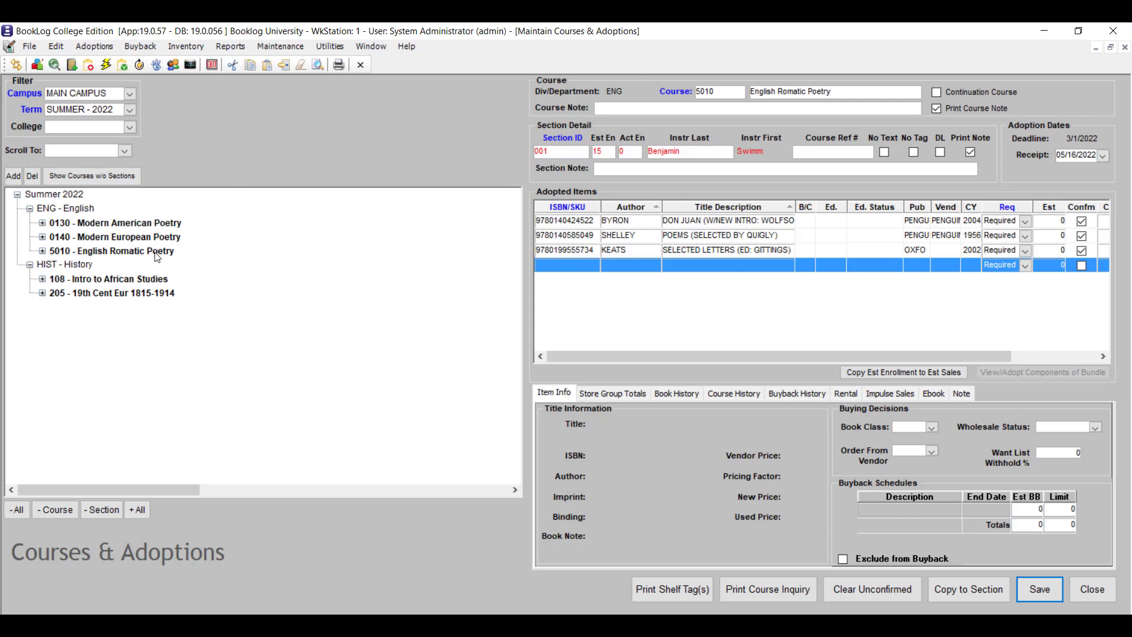
left_click(552, 266)
type("9780520256378")
key("Return")
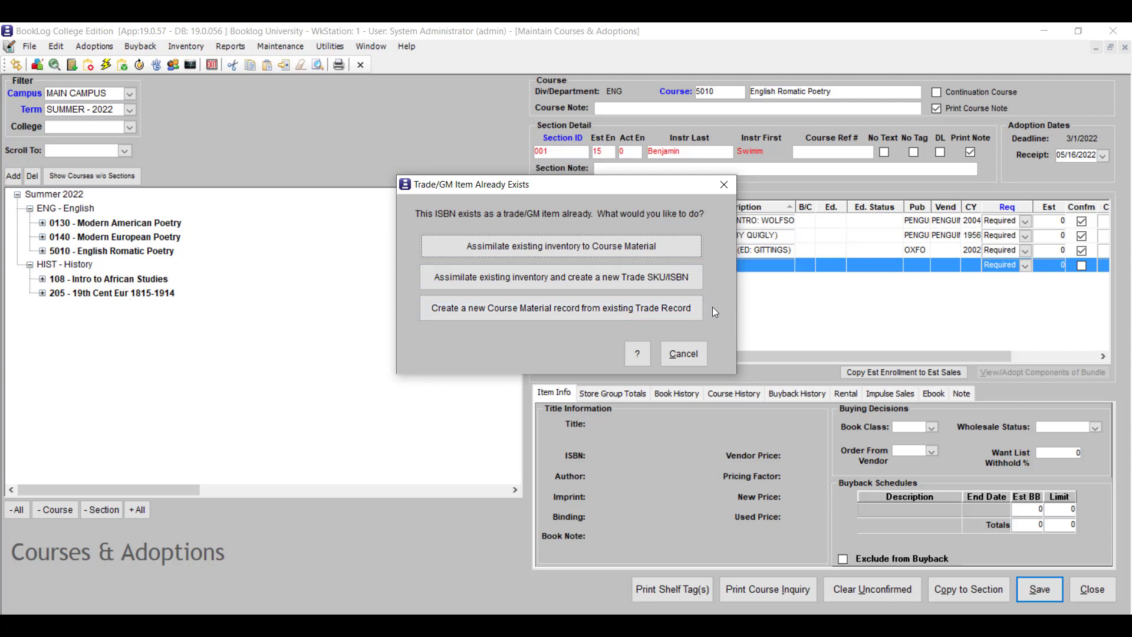
left_click(696, 279)
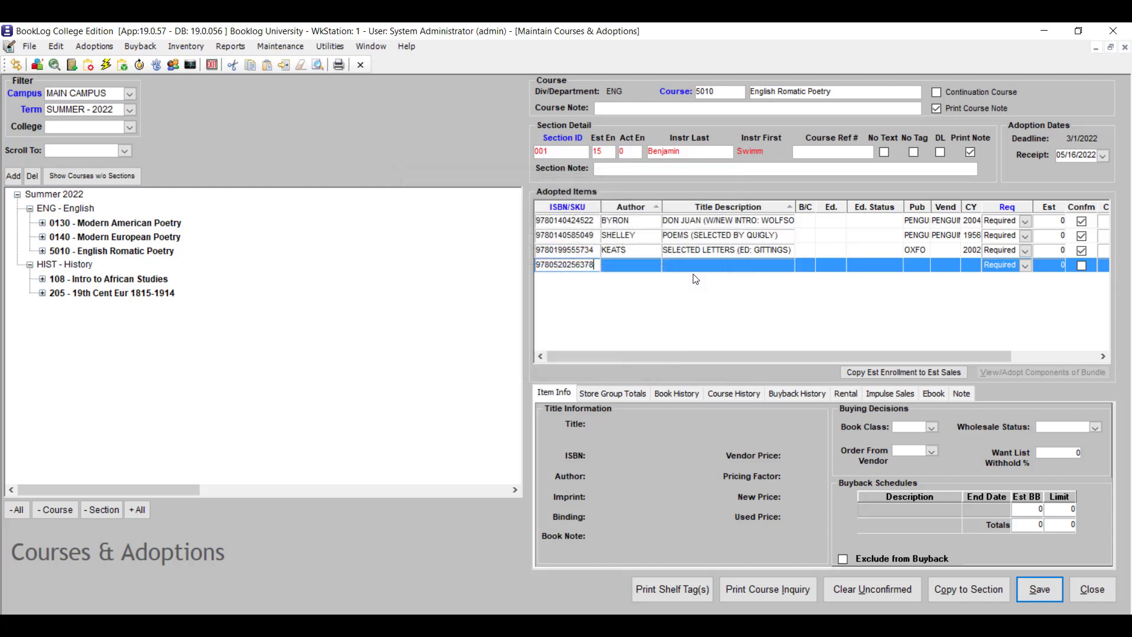
key("Return")
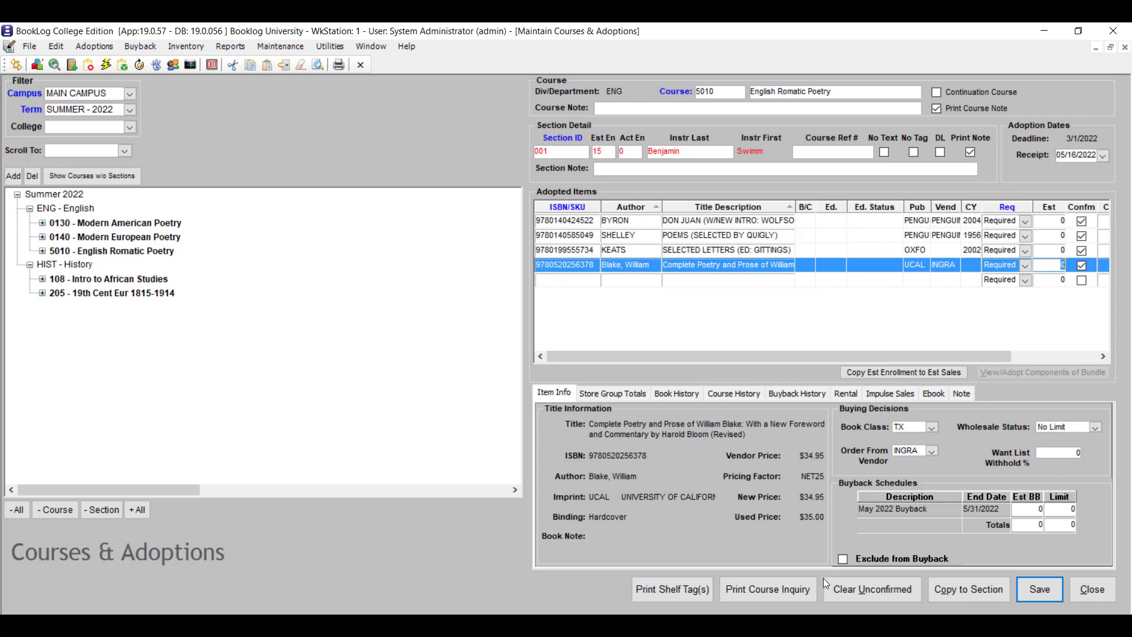
left_click(1042, 590)
left_click(691, 335)
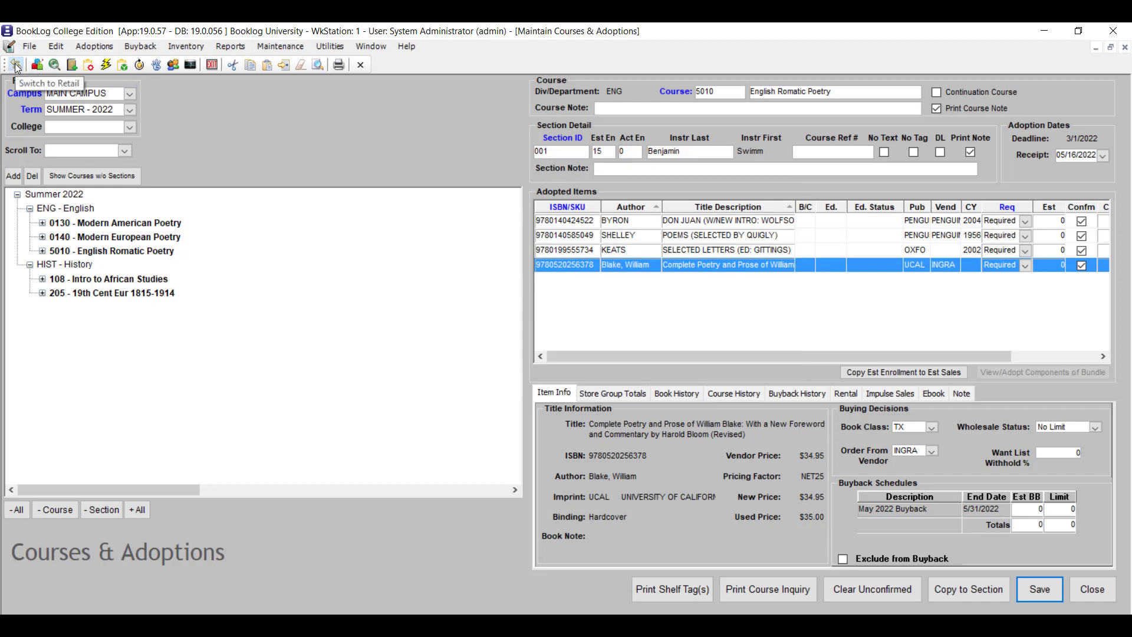
Switch to Retail, search inventory titles for 'complete', then close the search
left_click(16, 65)
left_click(110, 47)
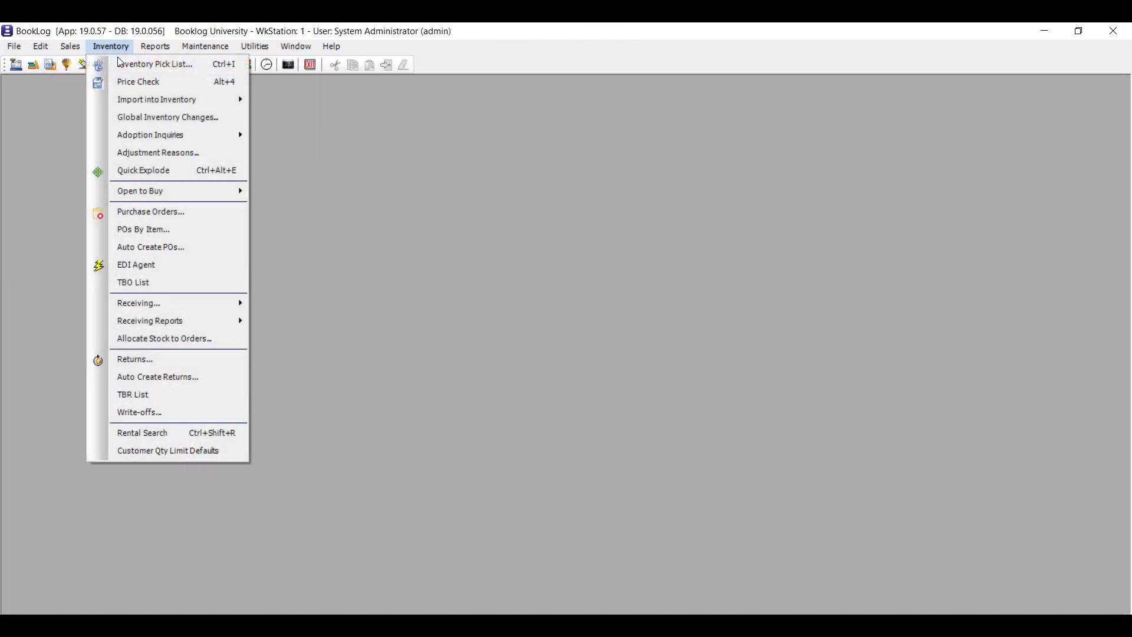
left_click(120, 63)
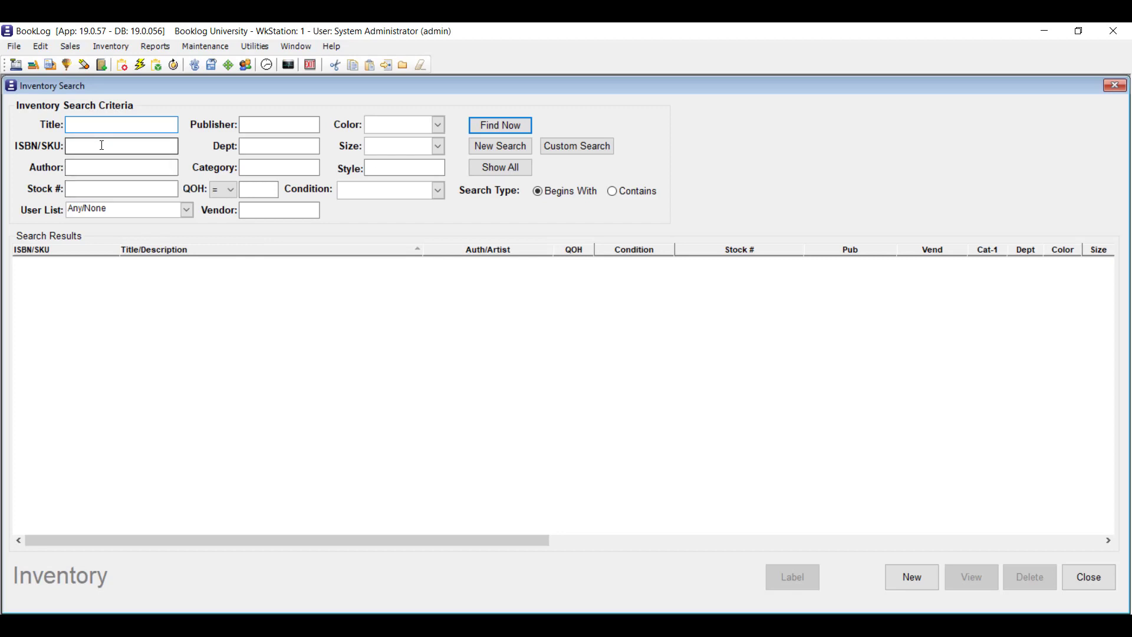
type("complete")
key("Return")
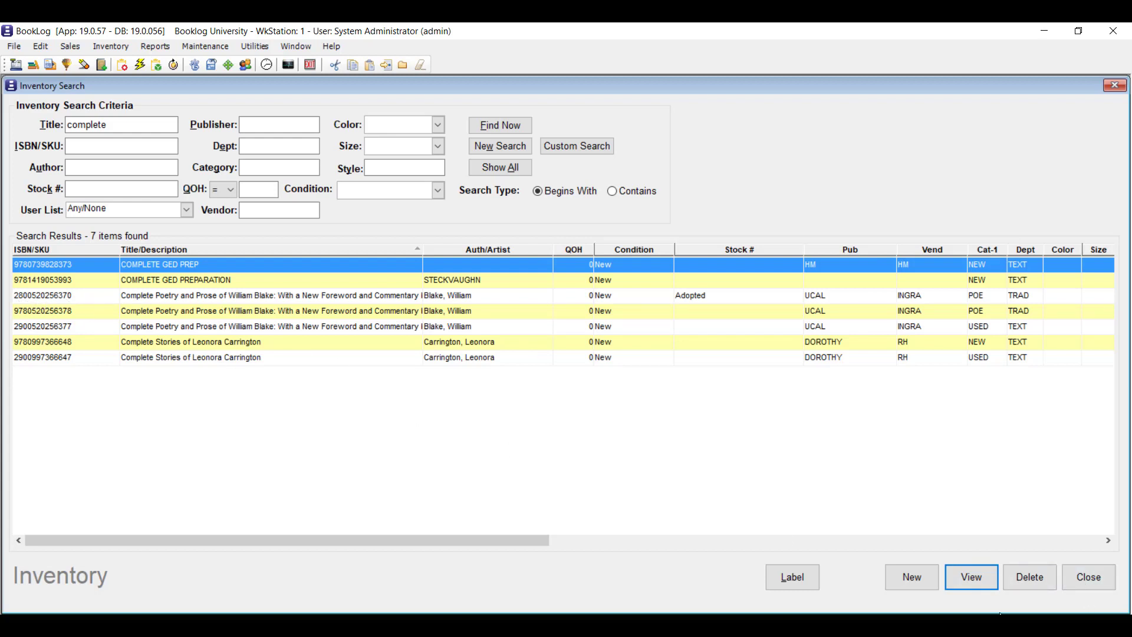
left_click(1084, 584)
left_click(14, 46)
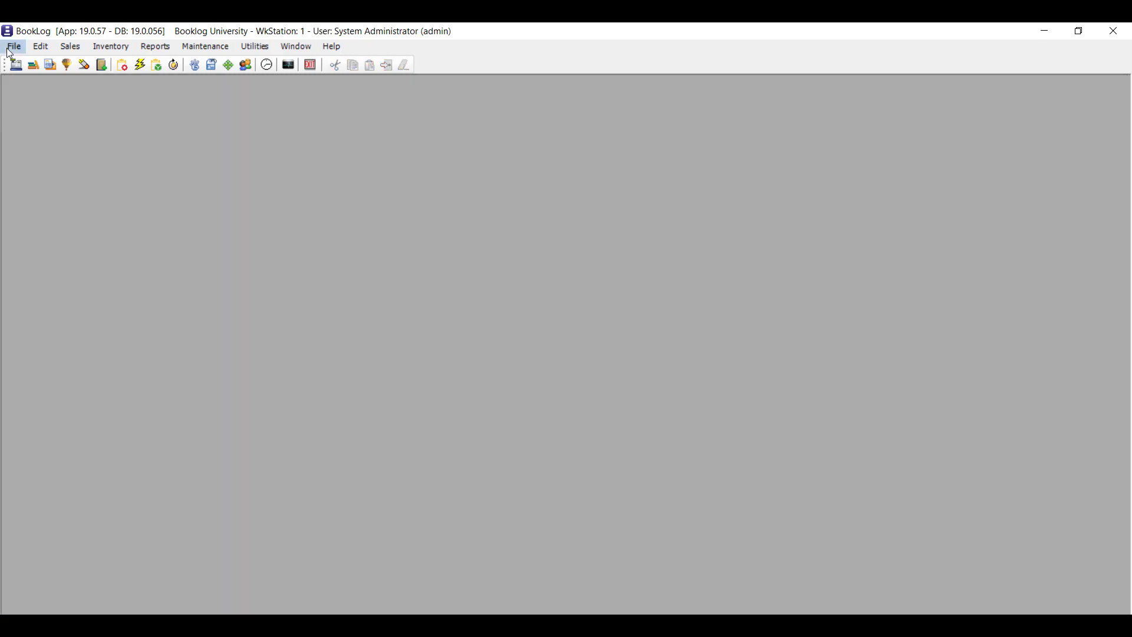
Search Item Maintenance for author 'blake', local items only, and open the Blake poetry item
left_click(38, 183)
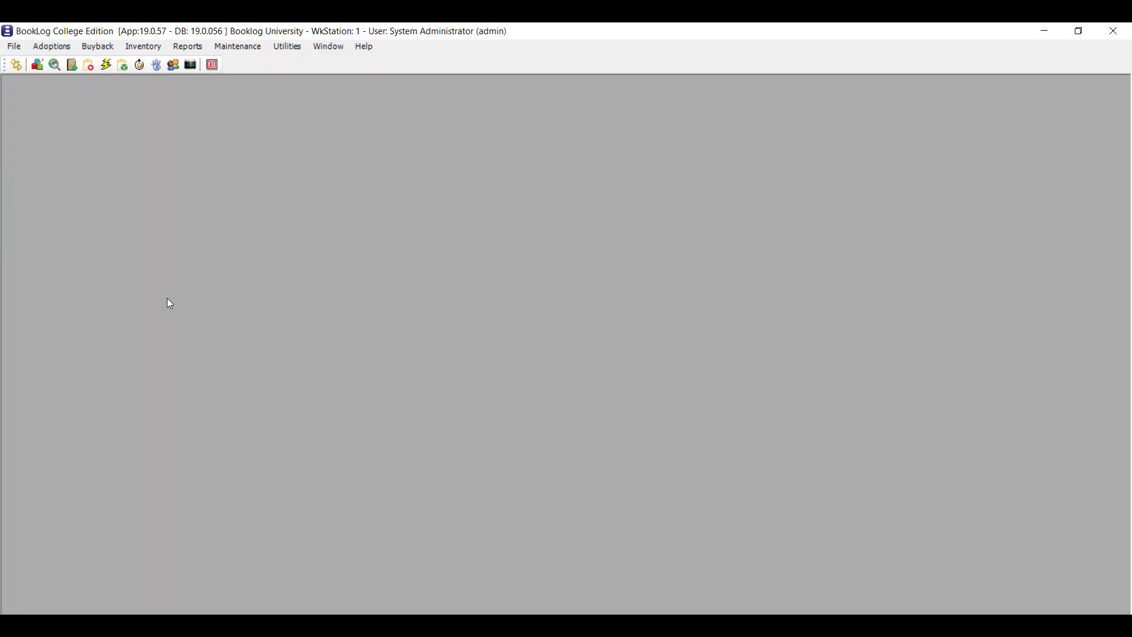
left_click(256, 47)
left_click(284, 173)
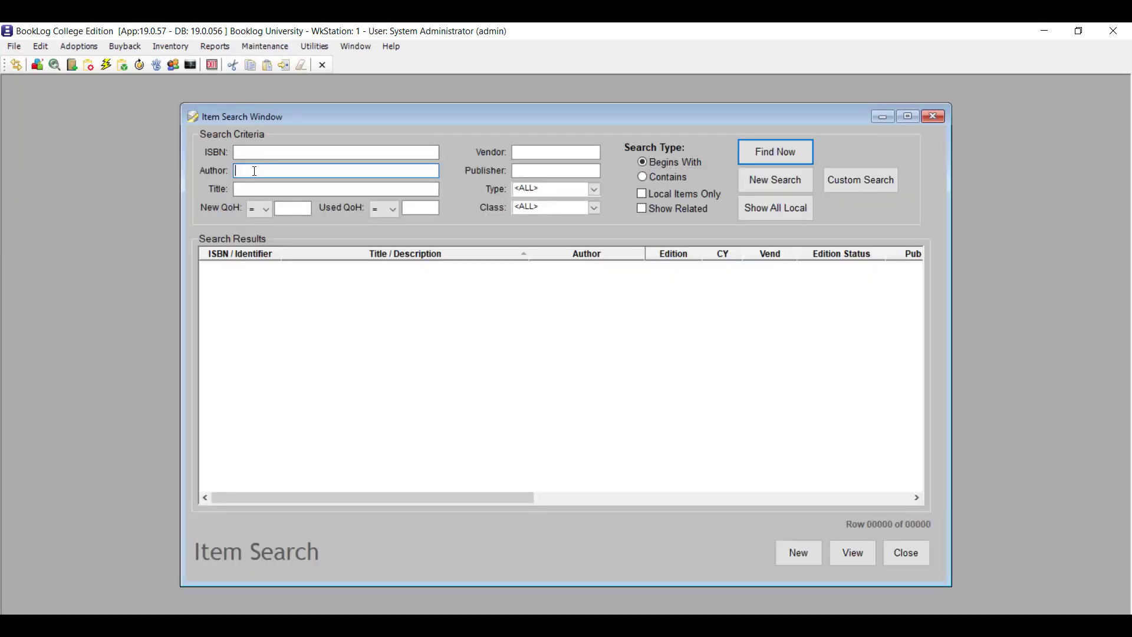
type("blake")
key("Return")
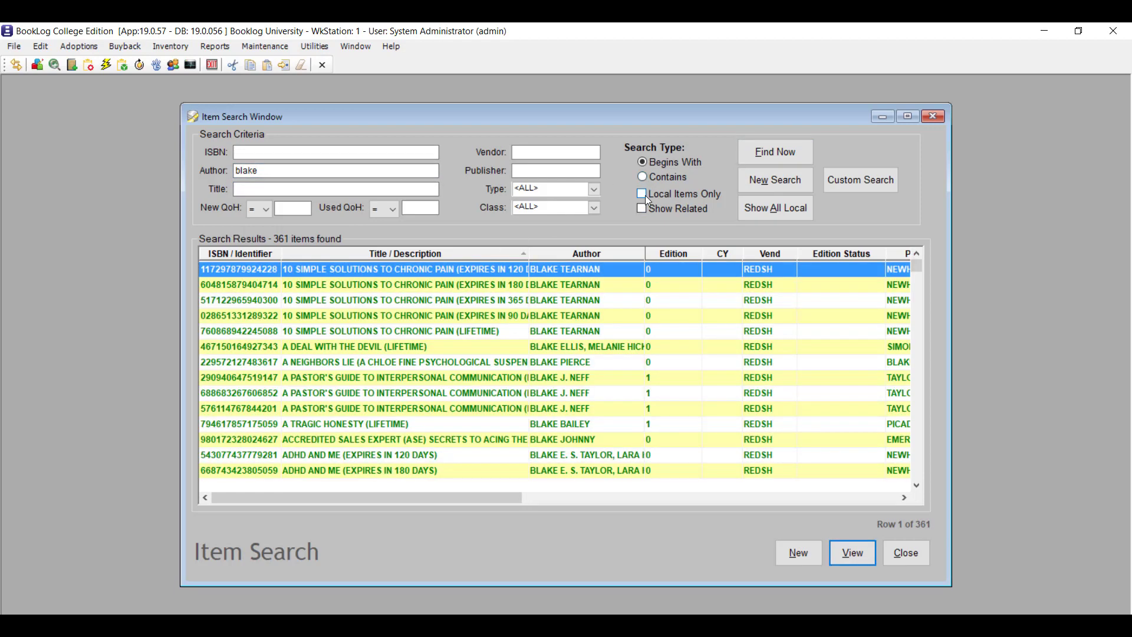
left_click(648, 196)
left_click(779, 153)
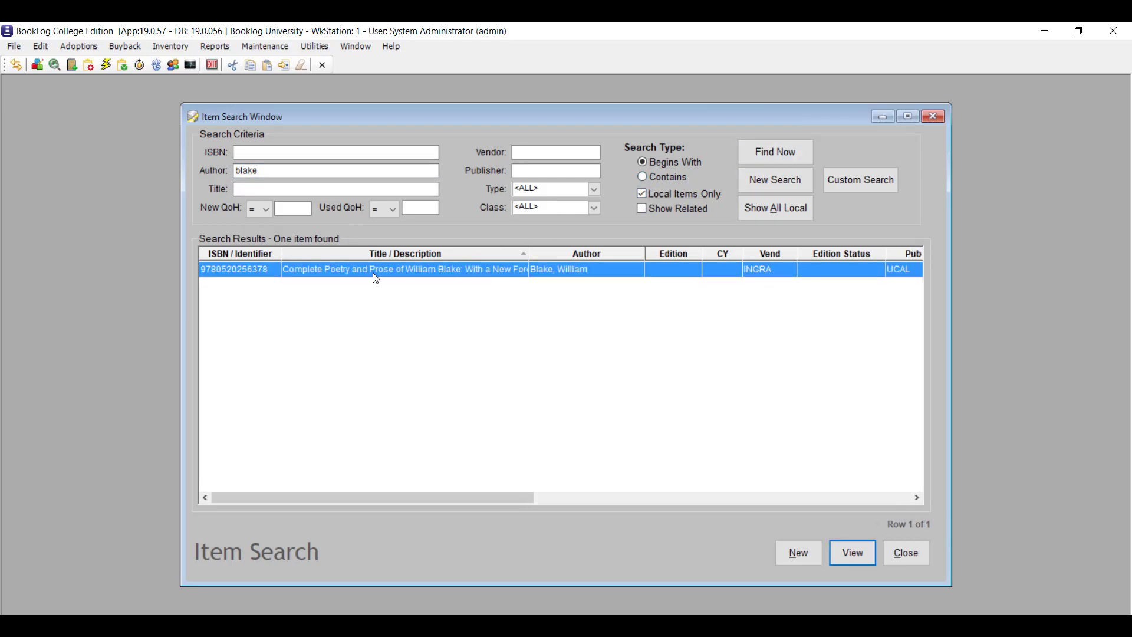
double_click(373, 270)
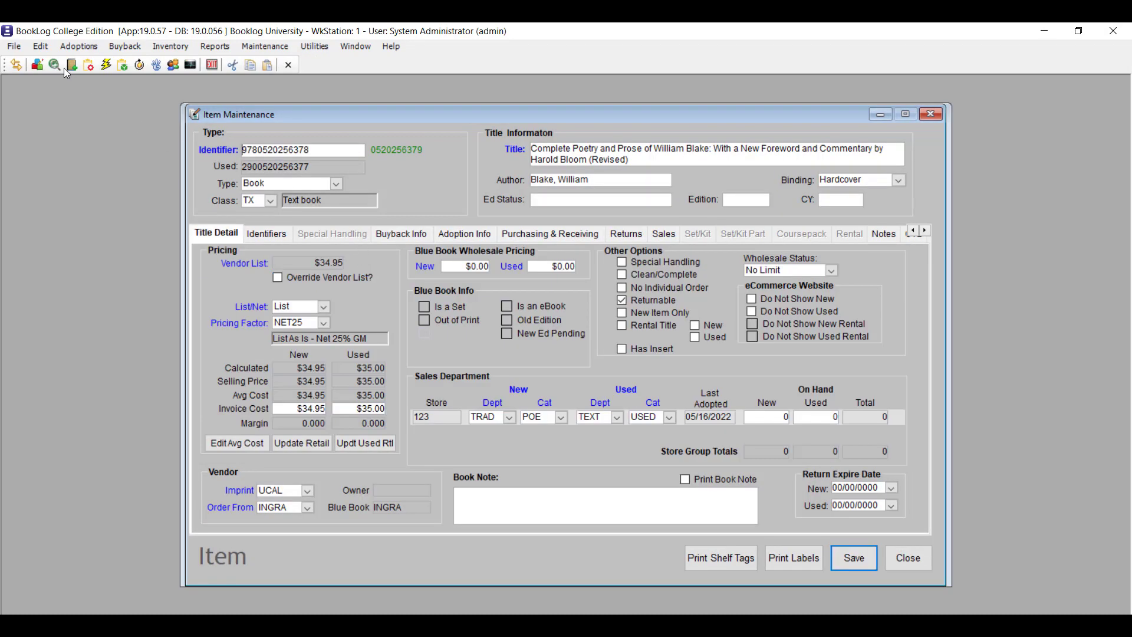
Merge the Blake item with its 280 record, save it, and close Item Search
left_click(40, 46)
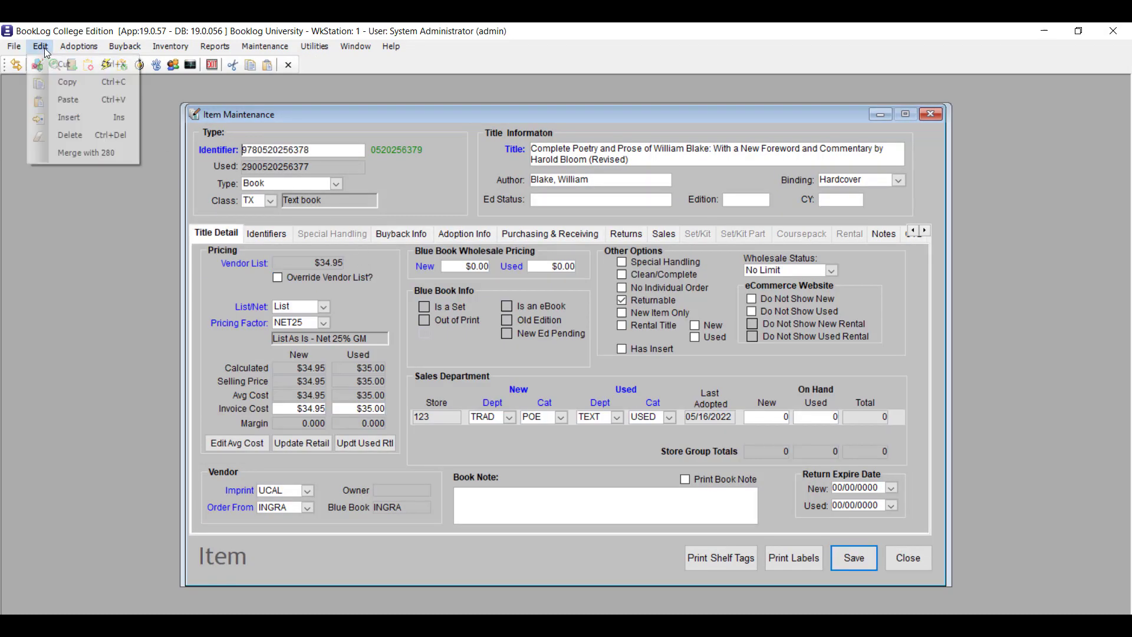
left_click(124, 156)
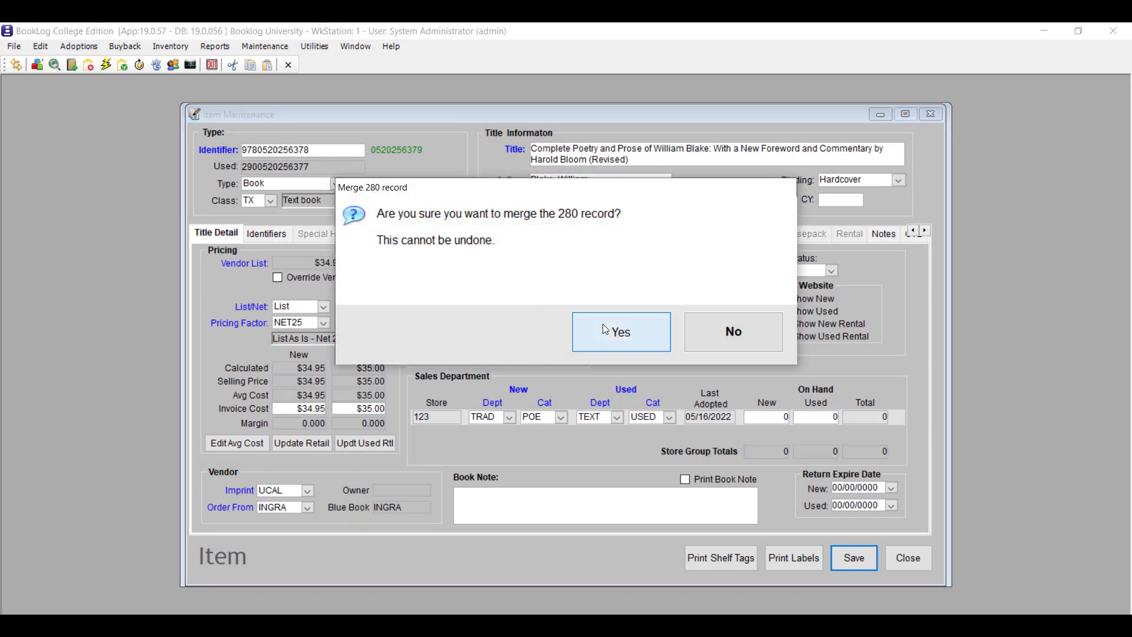
left_click(648, 329)
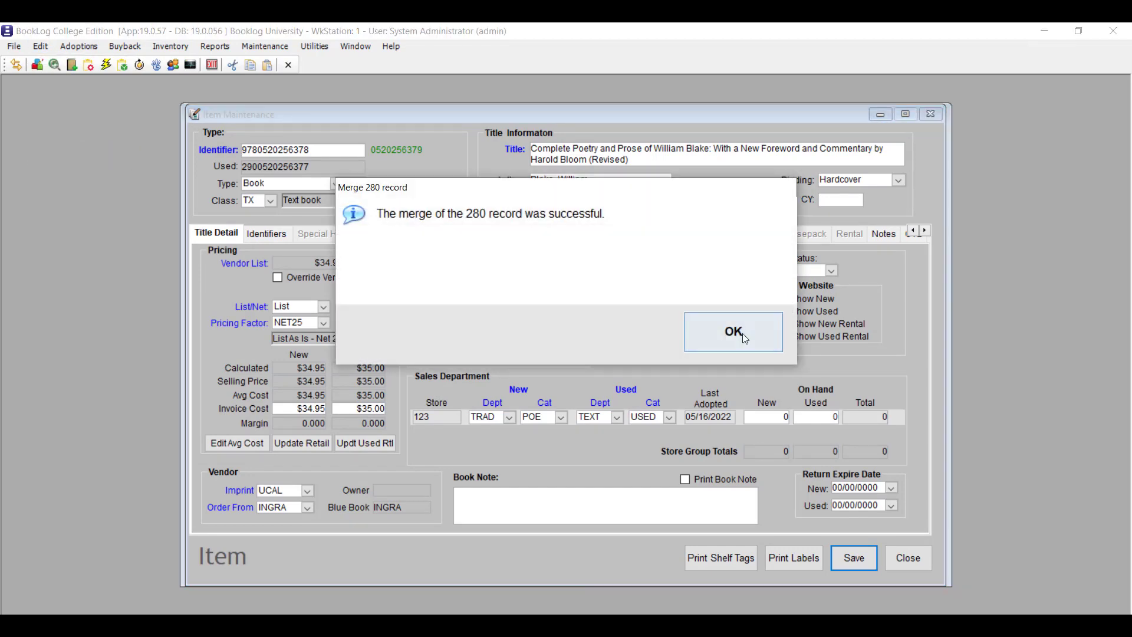
left_click(742, 334)
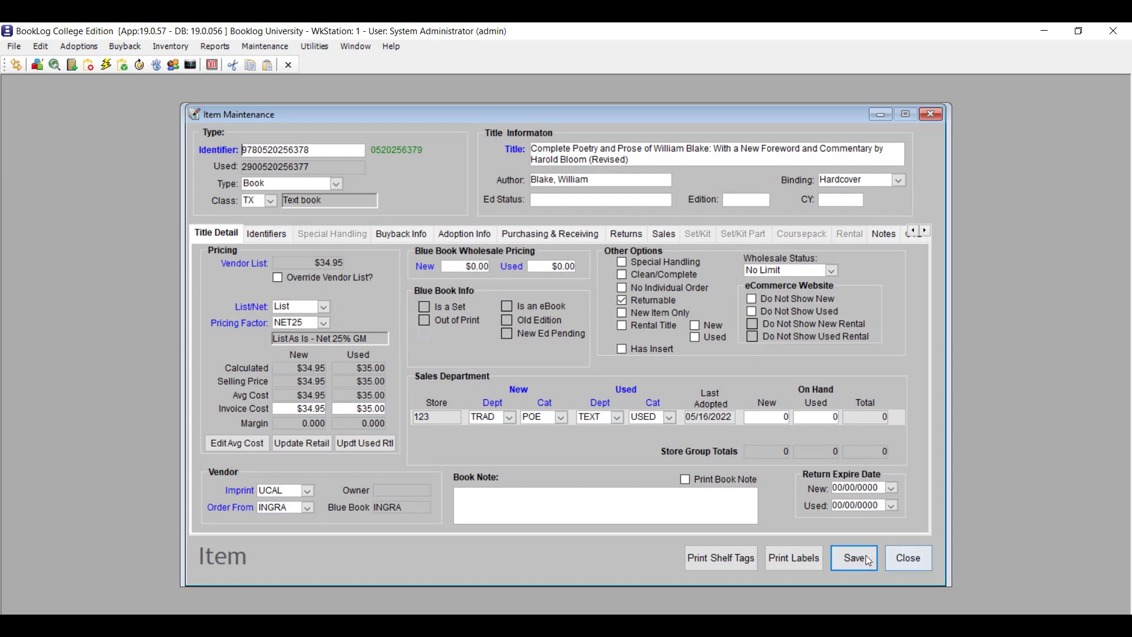
left_click(854, 554)
left_click(639, 345)
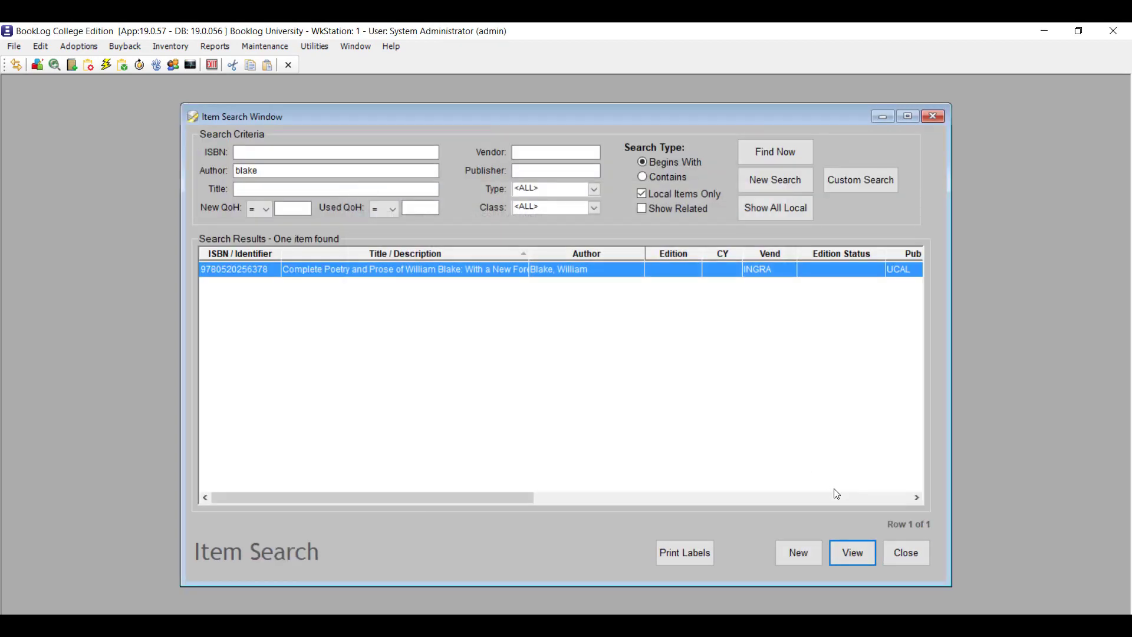
left_click(911, 557)
Search the reports list for 'items' and run the Items & 280 Association report
left_click(180, 47)
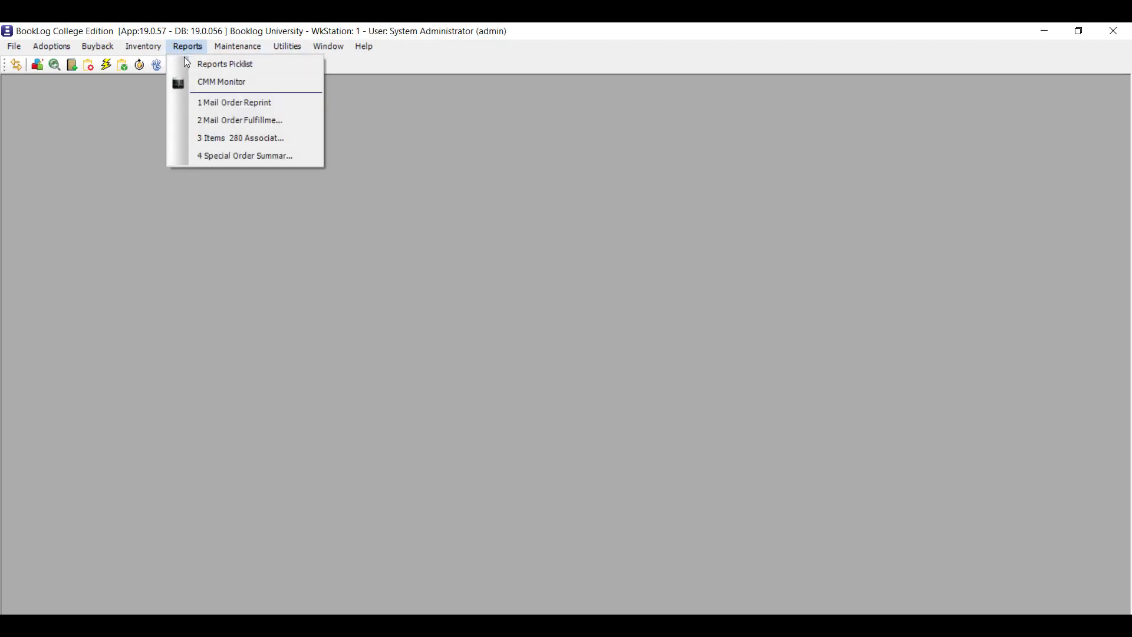
left_click(262, 71)
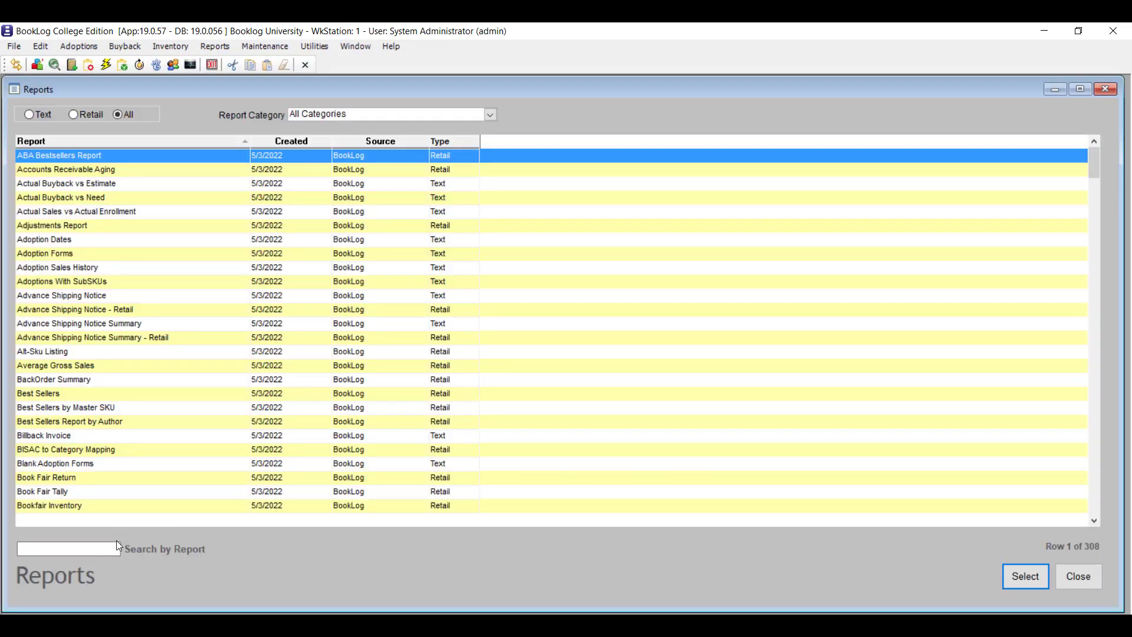
type("items")
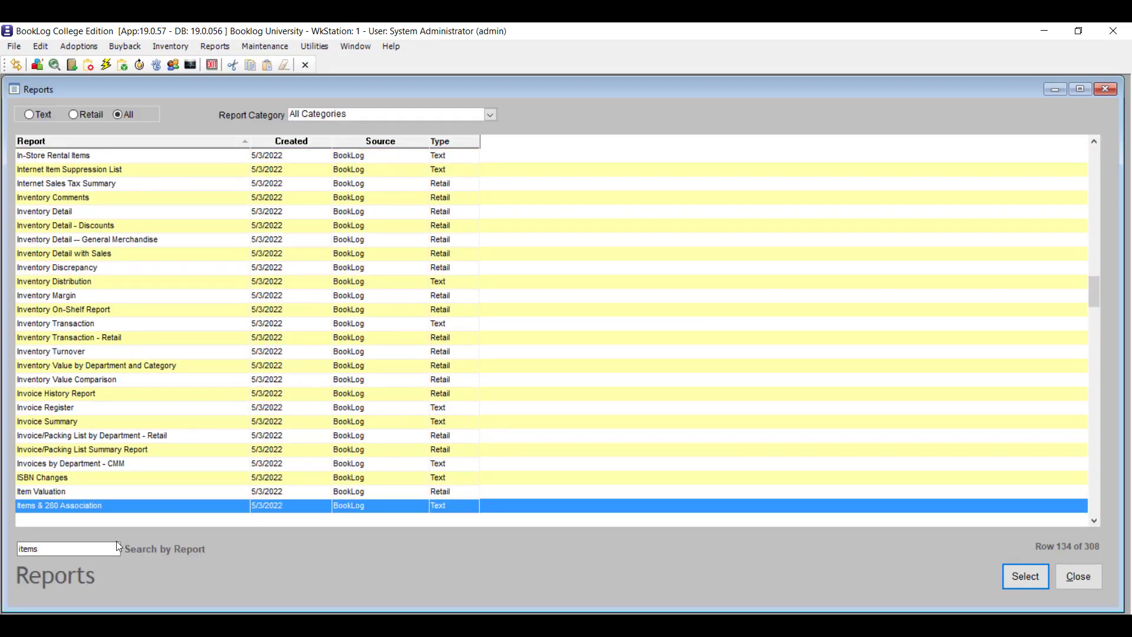
double_click(135, 506)
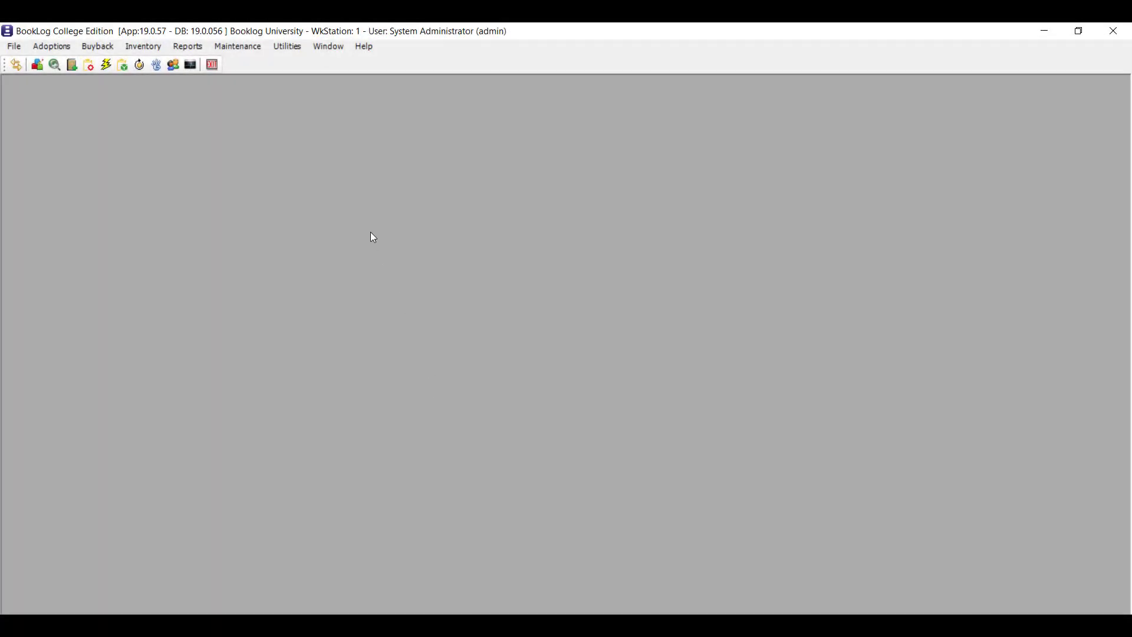
left_click(257, 48)
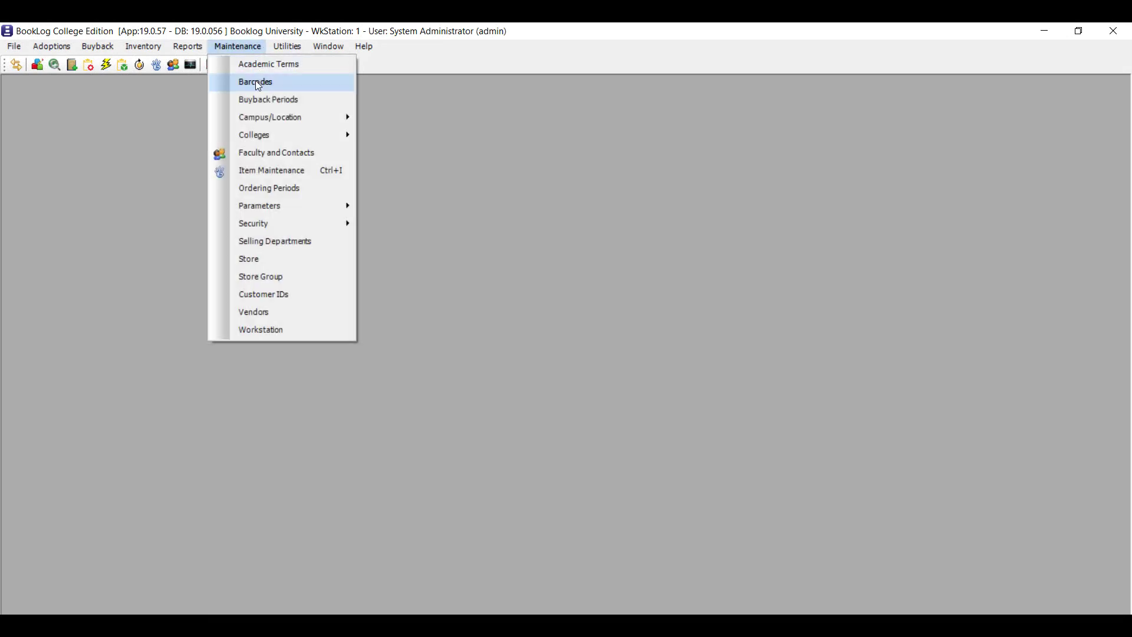
left_click(352, 177)
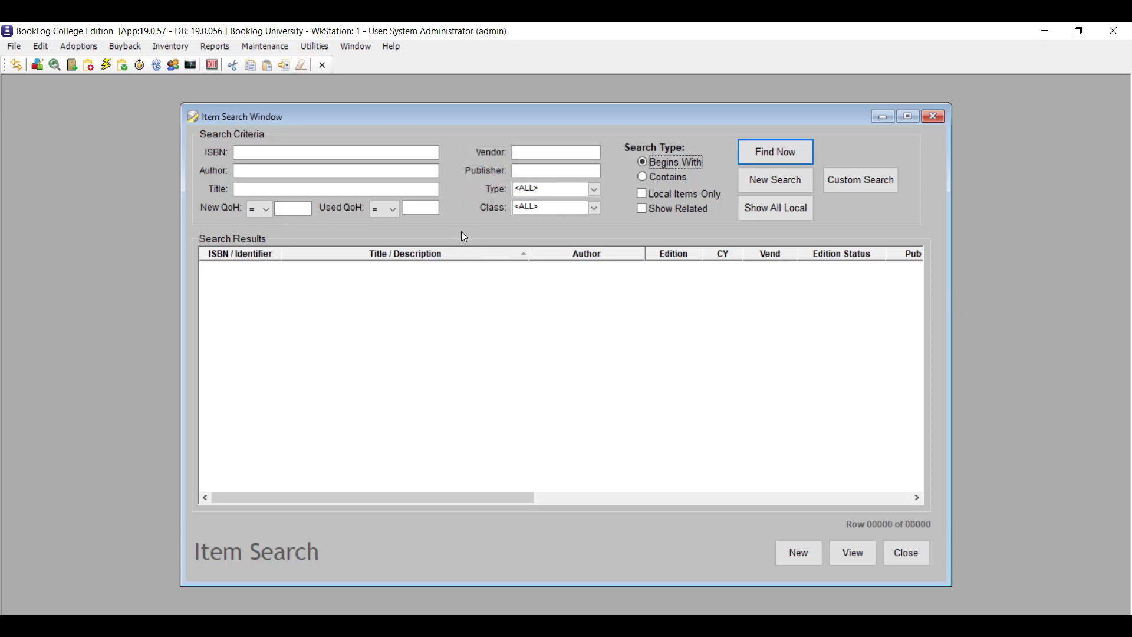
left_click(415, 151)
type("9780521029933")
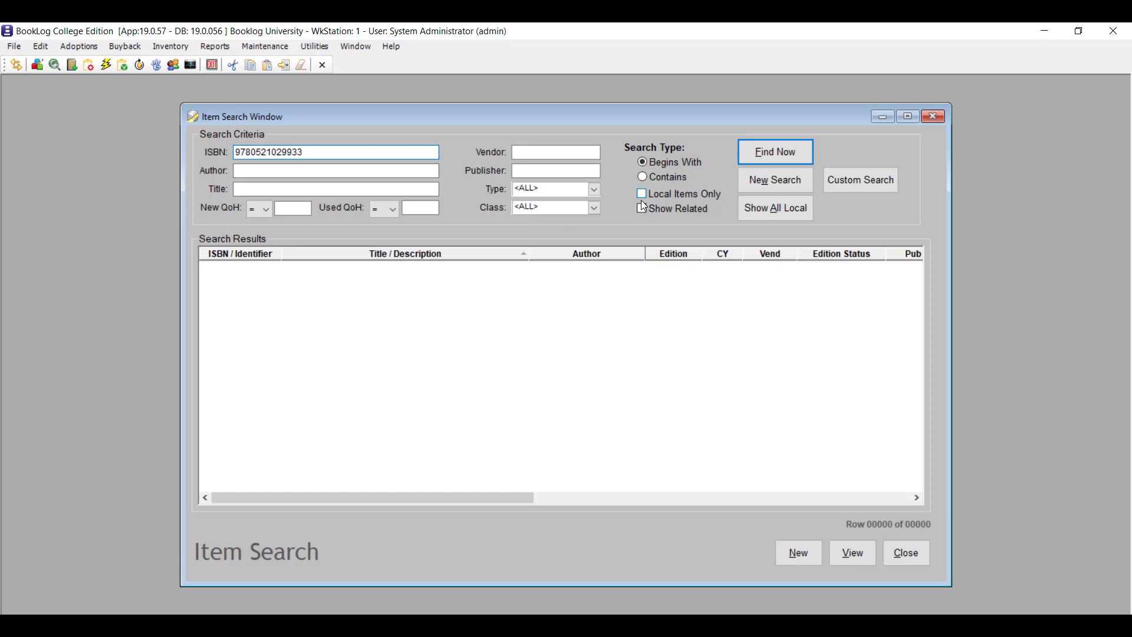
left_click(754, 154)
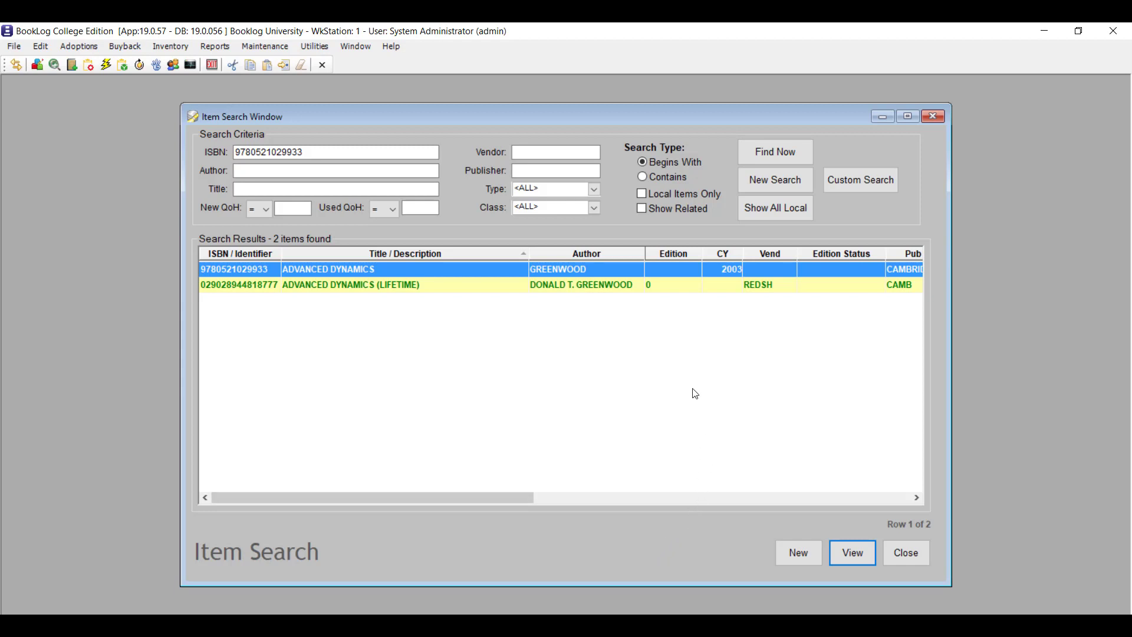
mouse_move(691, 386)
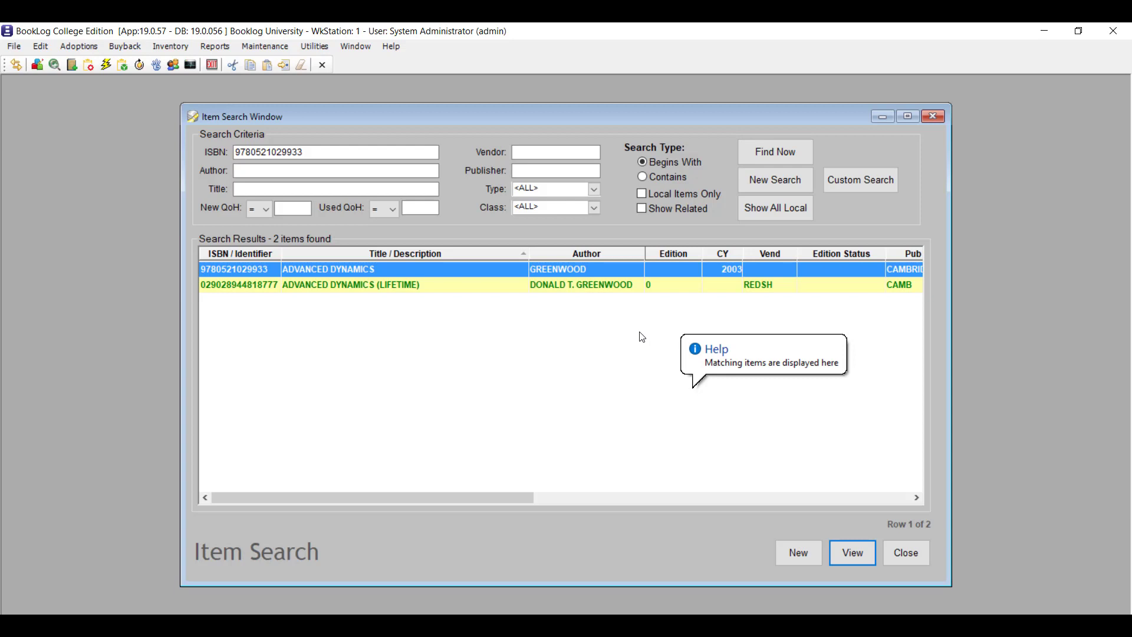
left_click(420, 289)
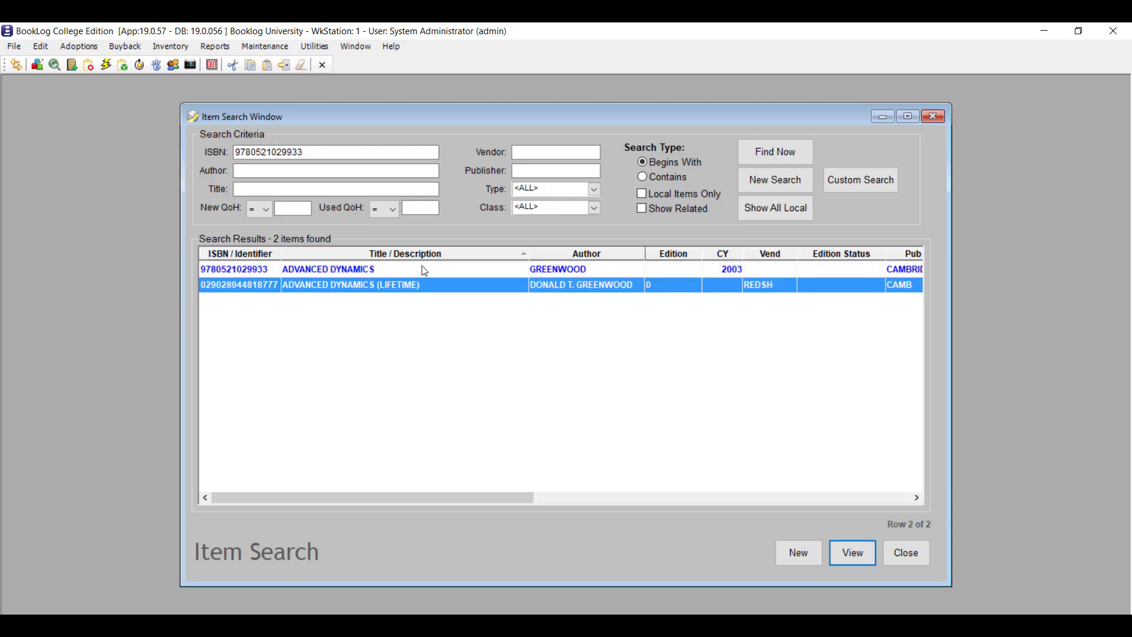
left_click(419, 271)
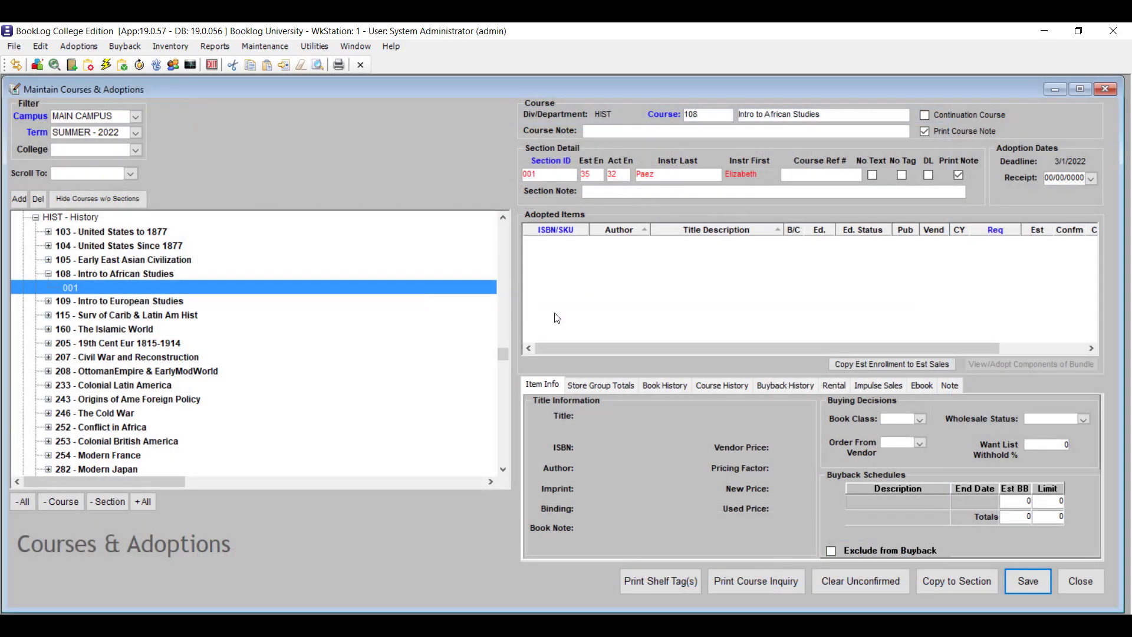
left_click(671, 252)
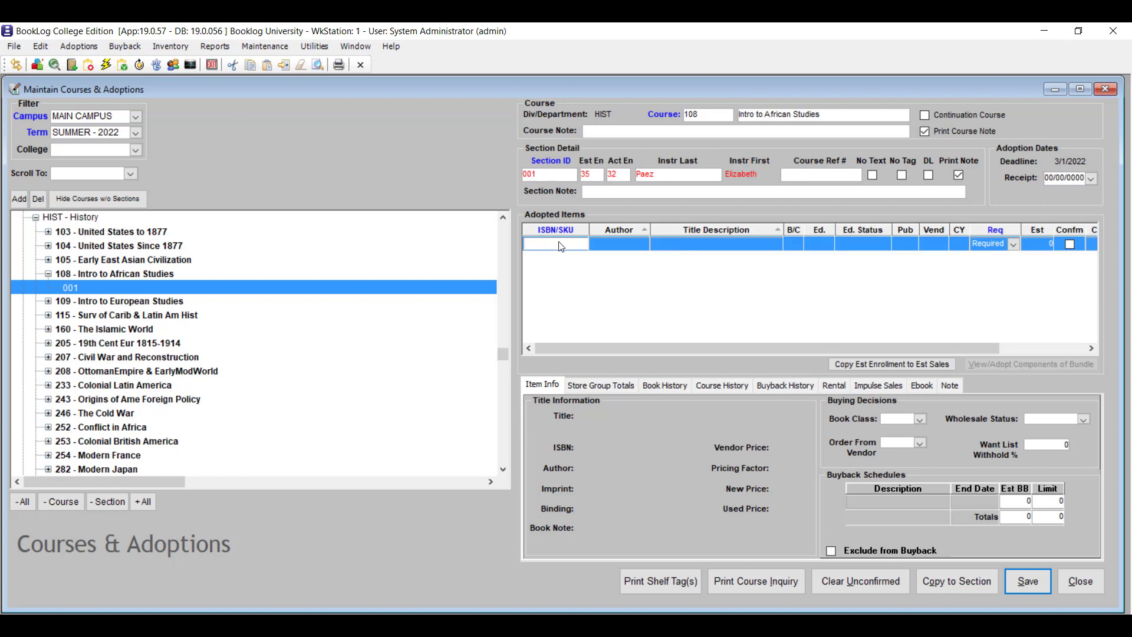
left_click(931, 383)
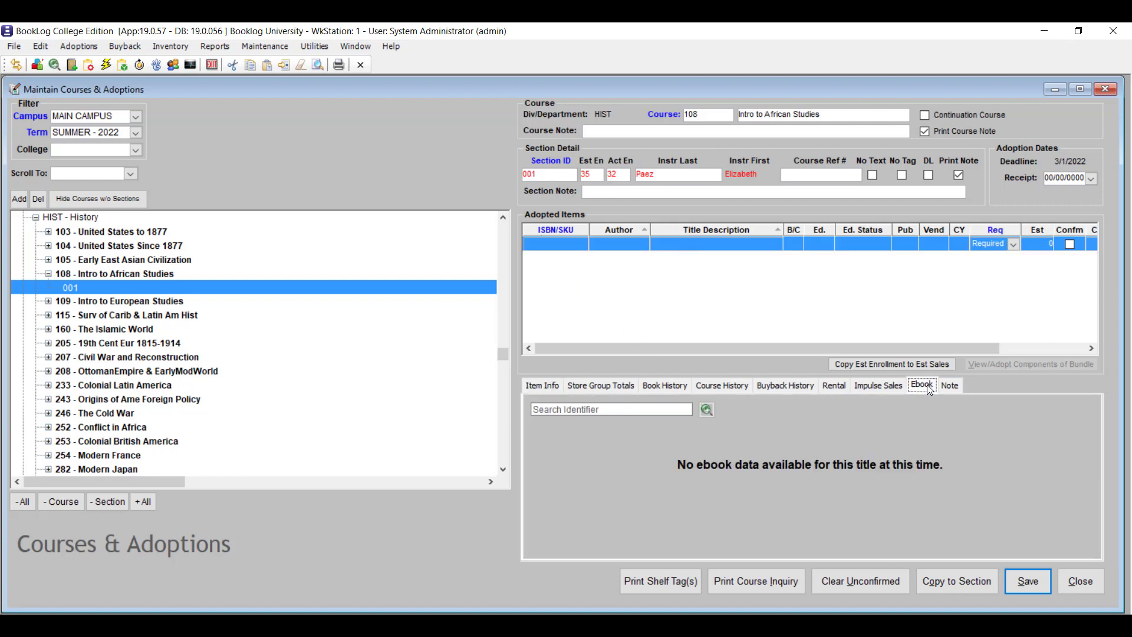
left_click(601, 408)
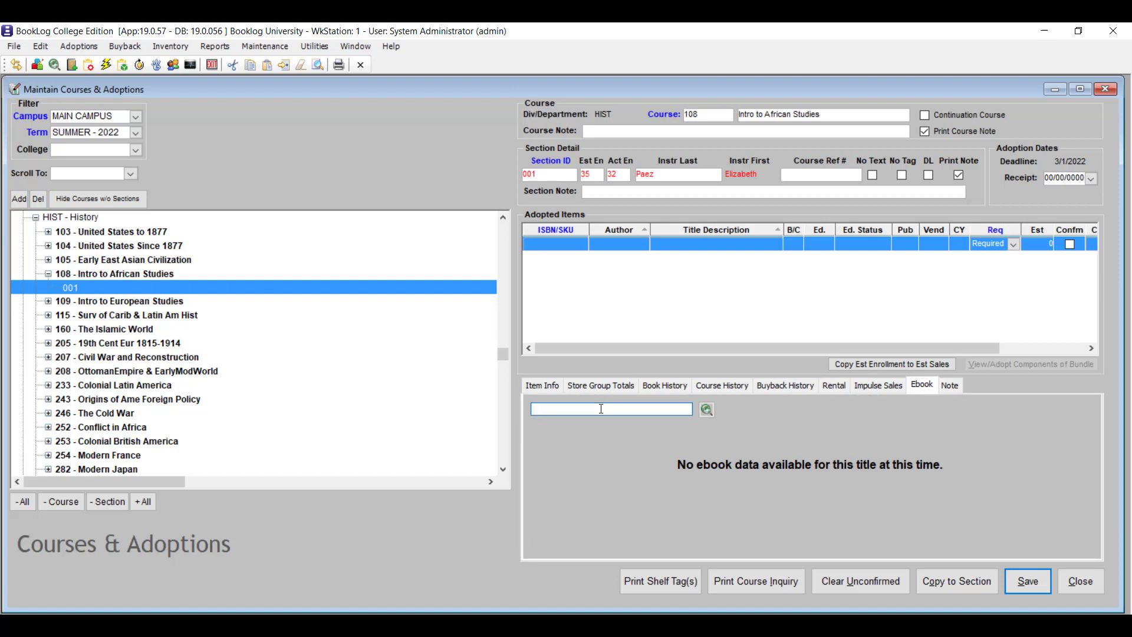
type("9780190647520")
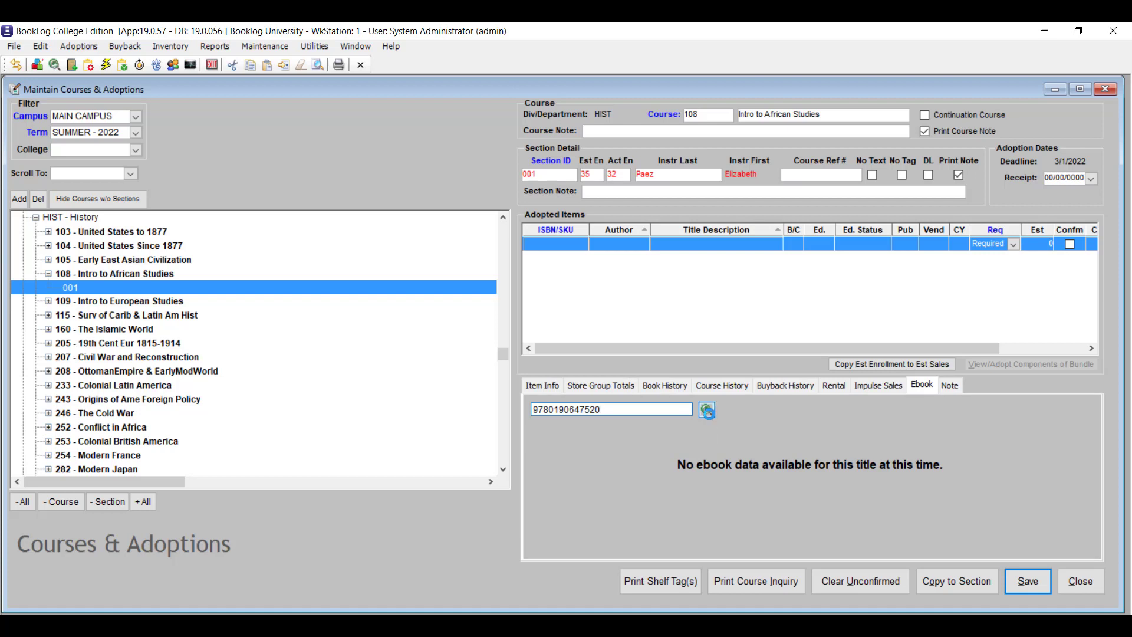
left_click(707, 410)
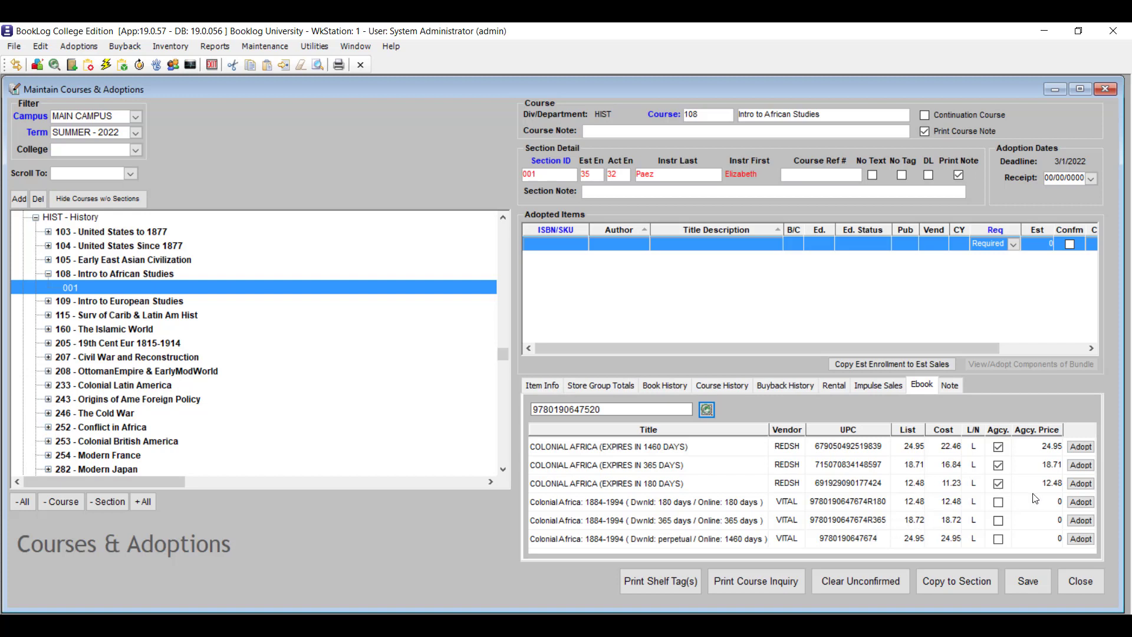
left_click(1088, 448)
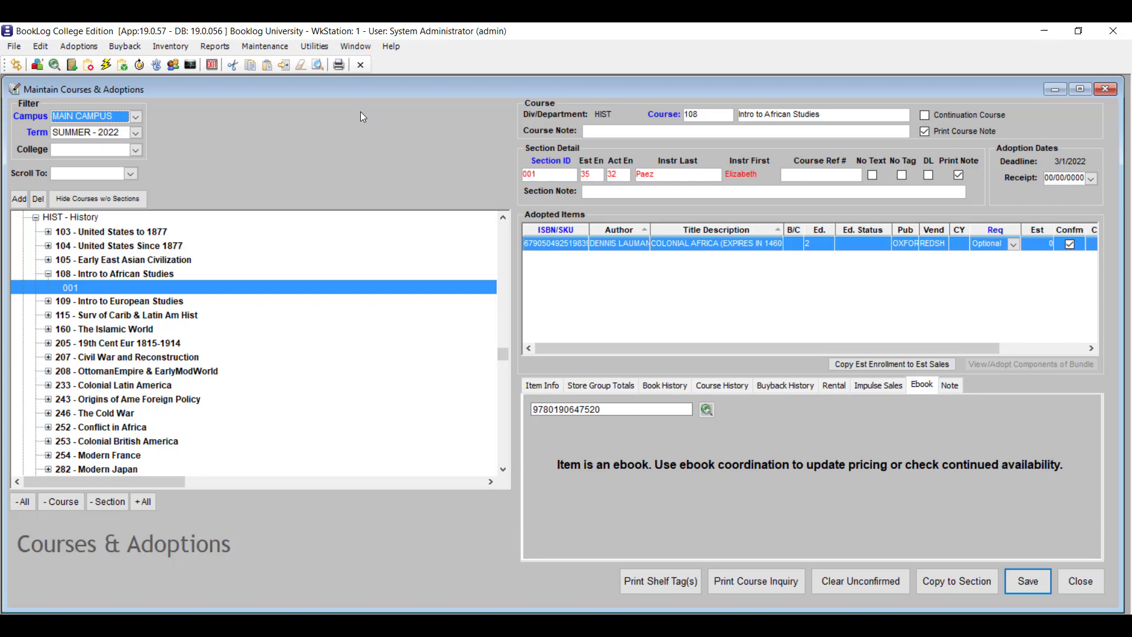
Check the BookLog version in Help > About, then save the HIST 108 section adoptions
left_click(391, 46)
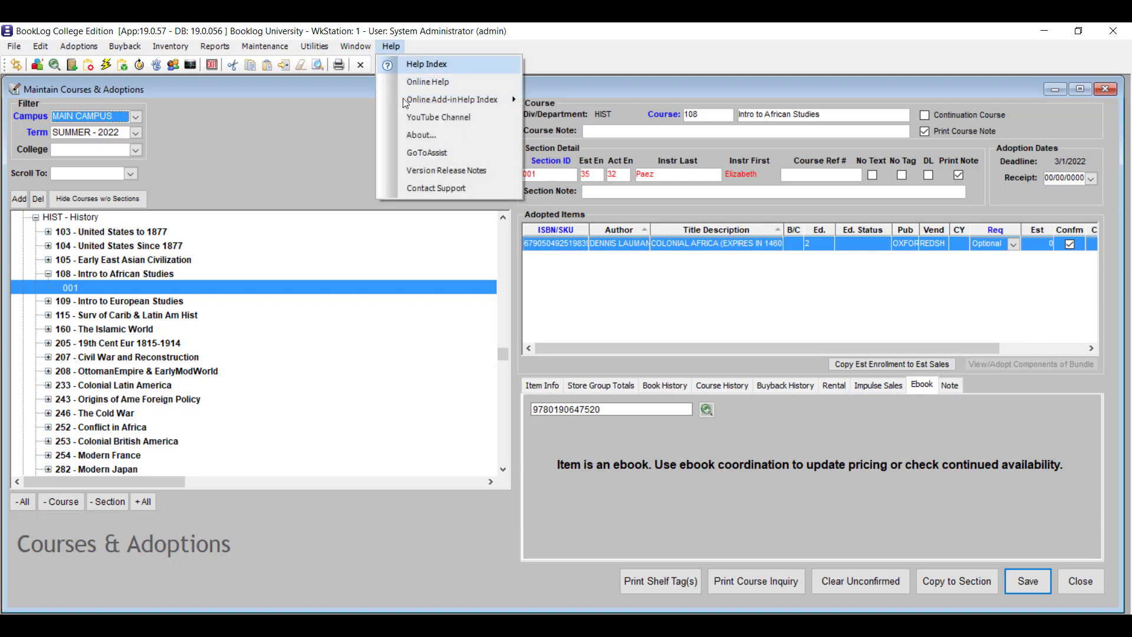
left_click(431, 136)
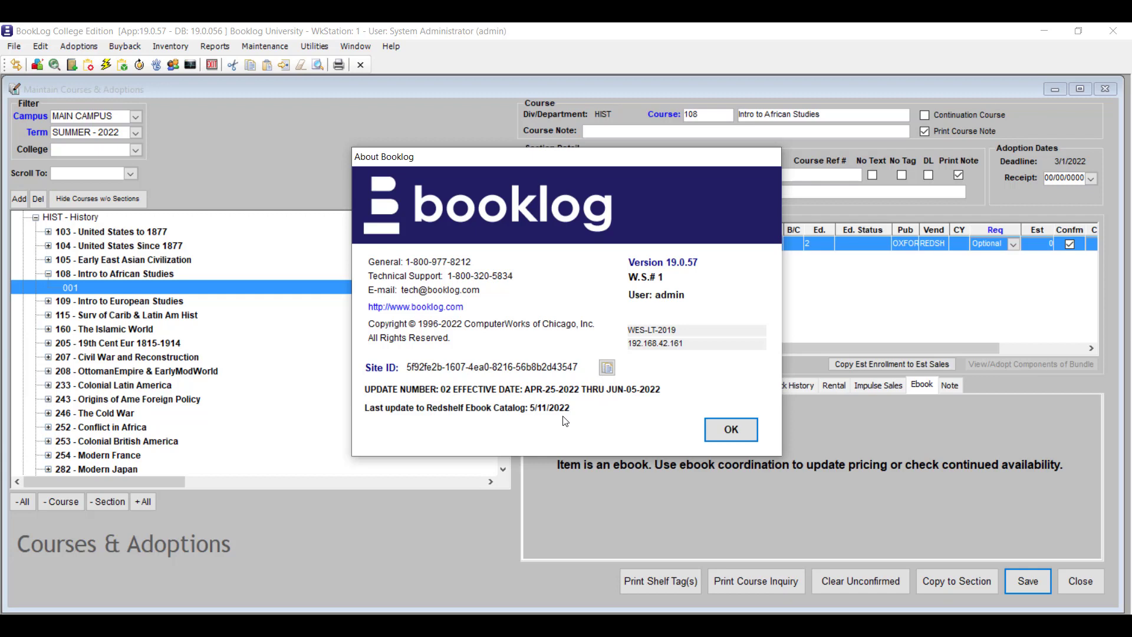
left_click(731, 429)
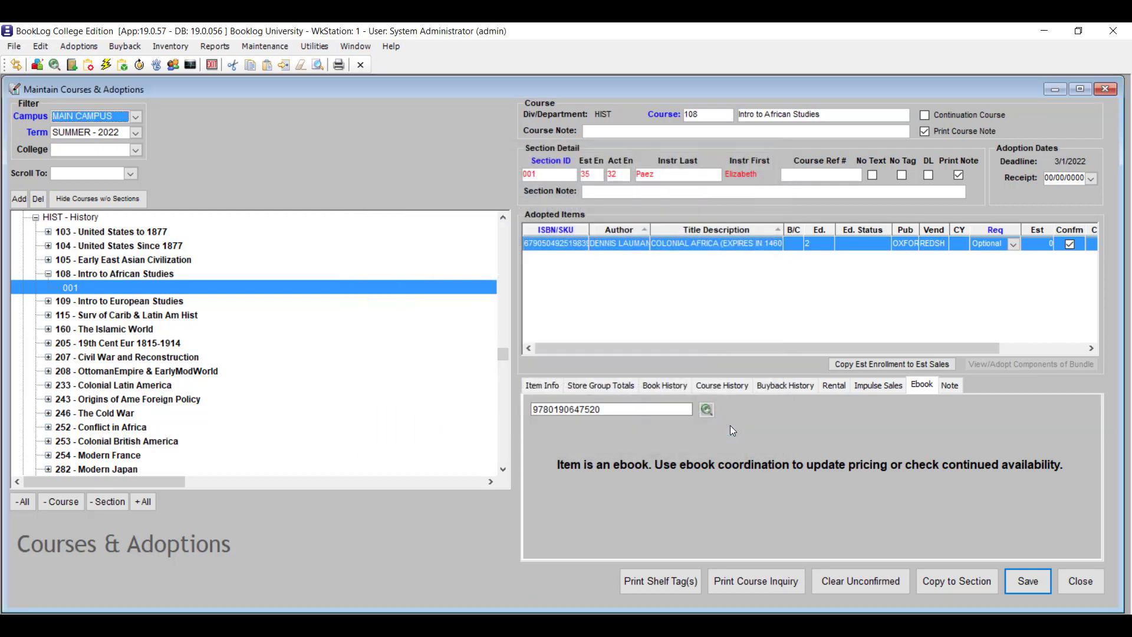
left_click(1040, 581)
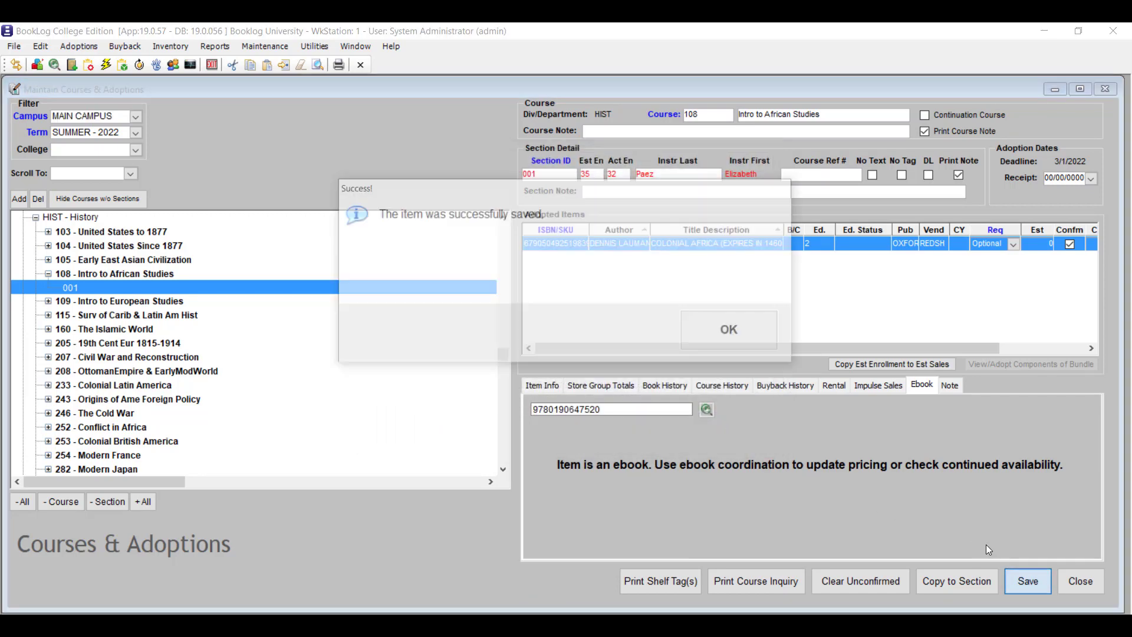
Dismiss the save confirmation and view HIST 108's course history (60 estimated, 36 actual)
left_click(741, 331)
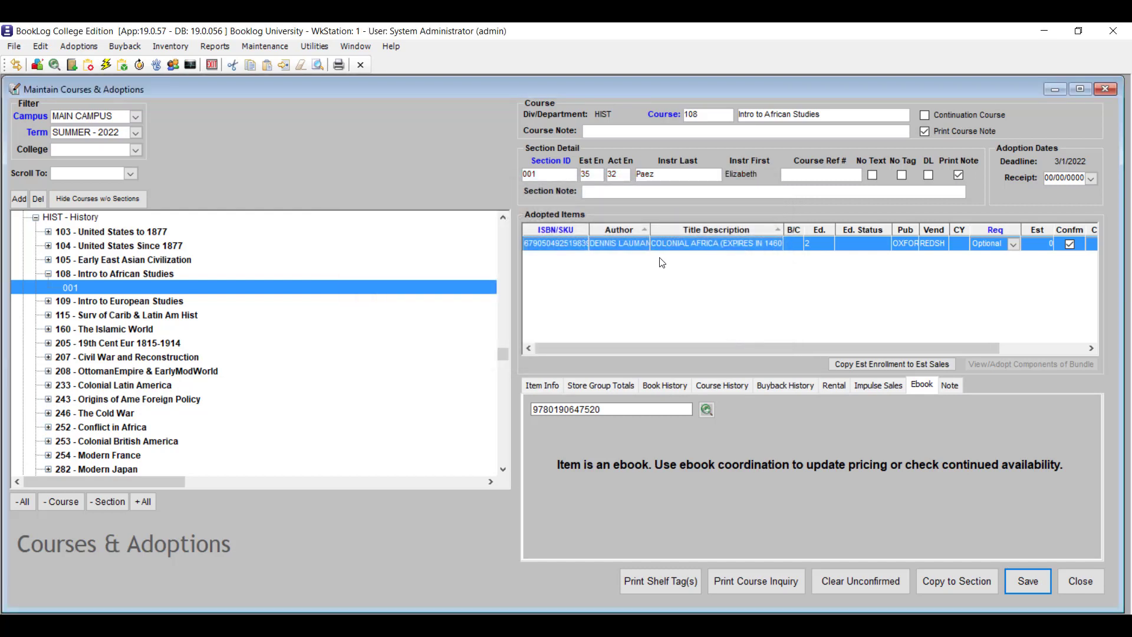
left_click(730, 385)
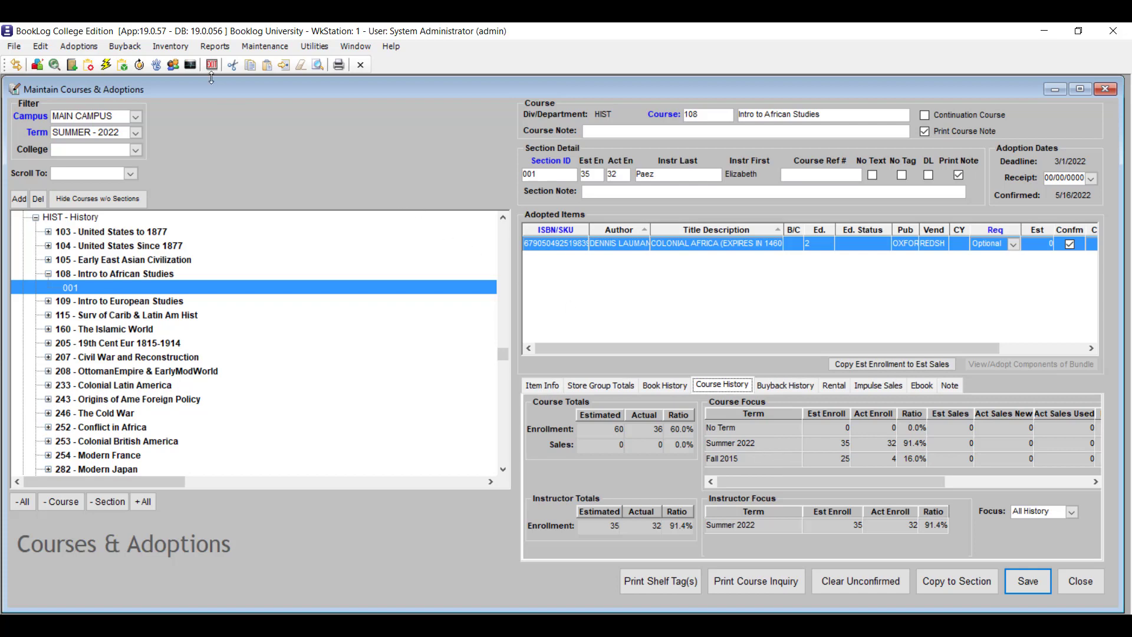
From the full reports list, start the Adoption Dates report and cancel it
left_click(213, 47)
left_click(230, 64)
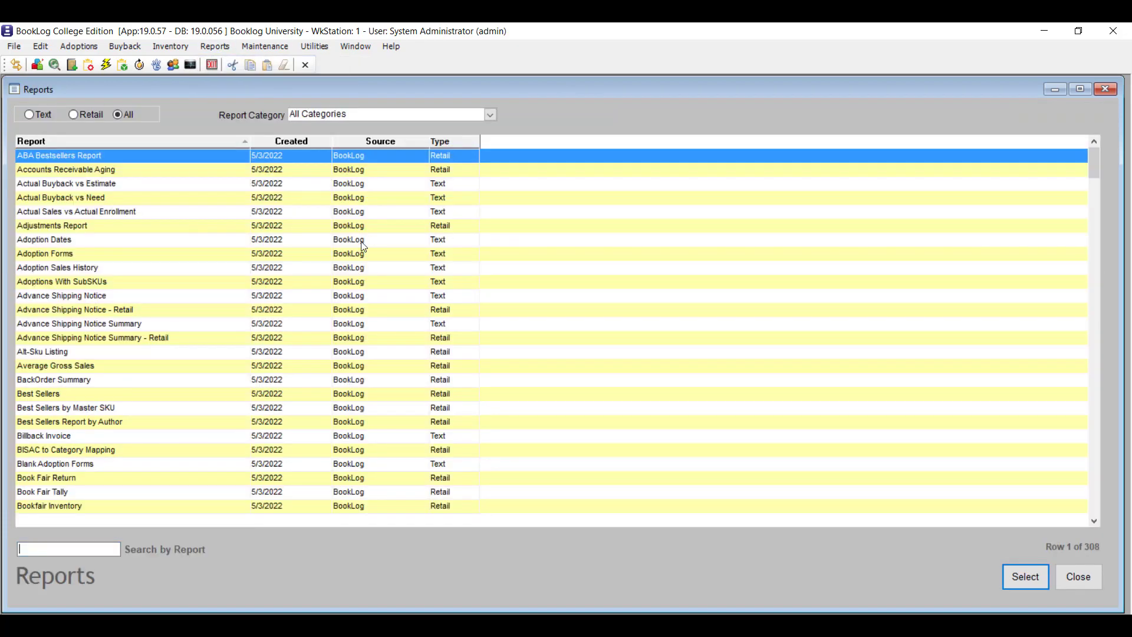
left_click(168, 242)
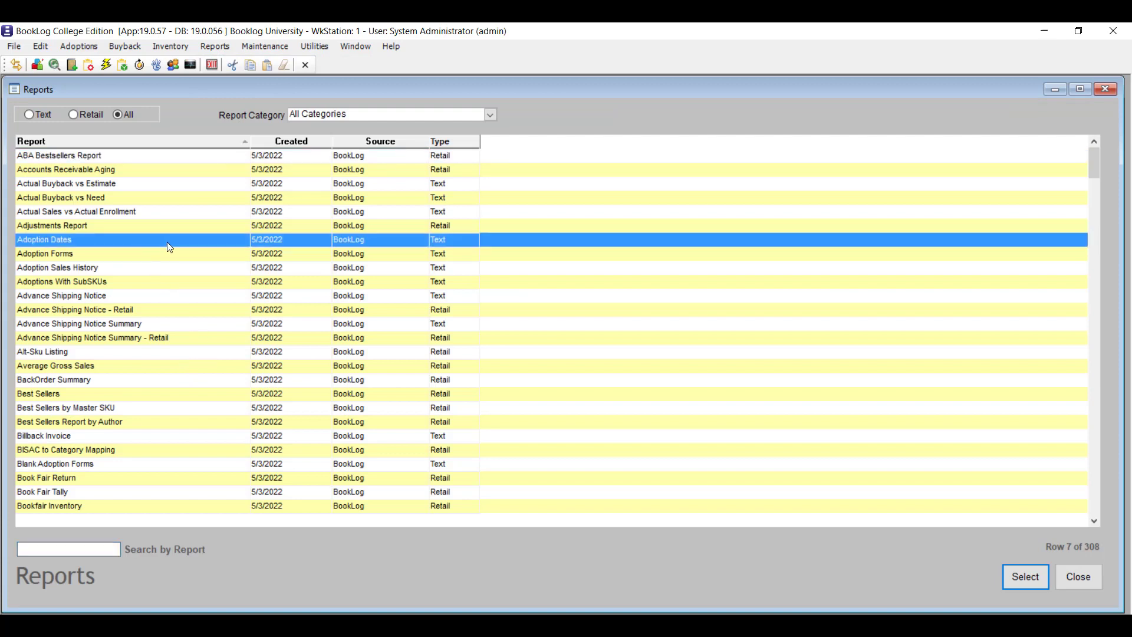
double_click(217, 240)
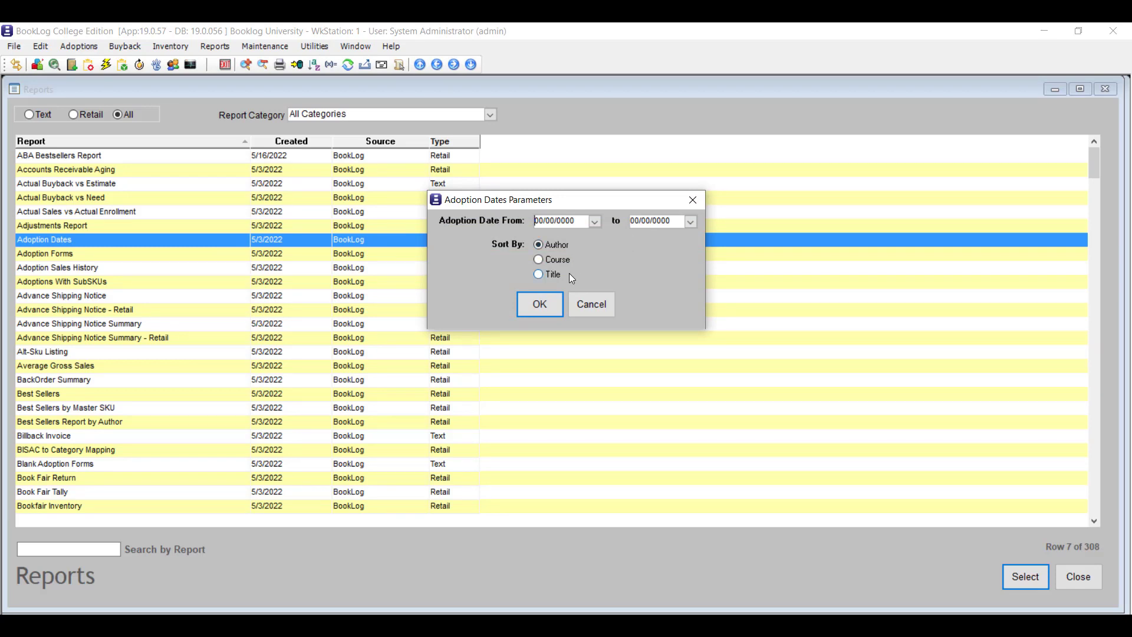
left_click(588, 306)
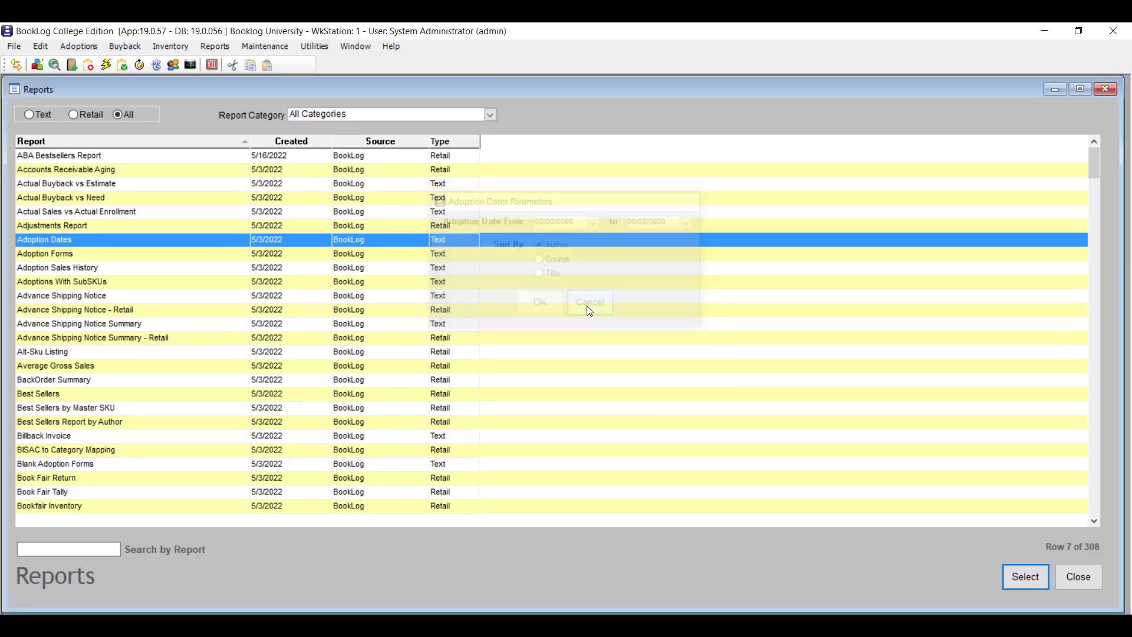
Start and cancel the Adoptions With SubSKUs report, then open the Duplicate Adoptions report
left_click(130, 286)
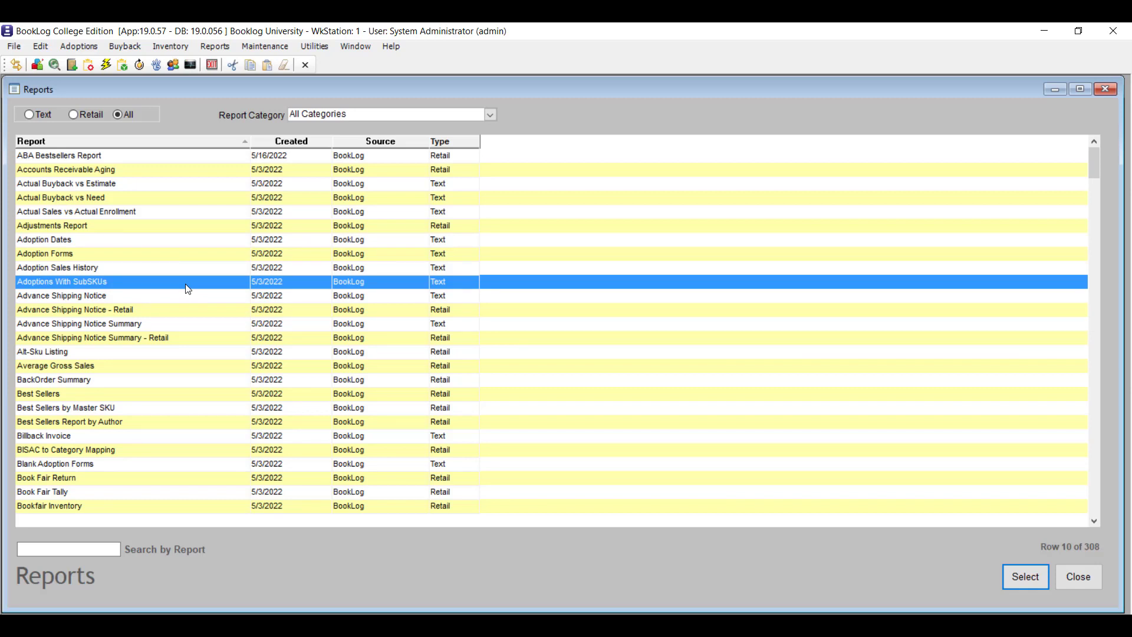
double_click(188, 289)
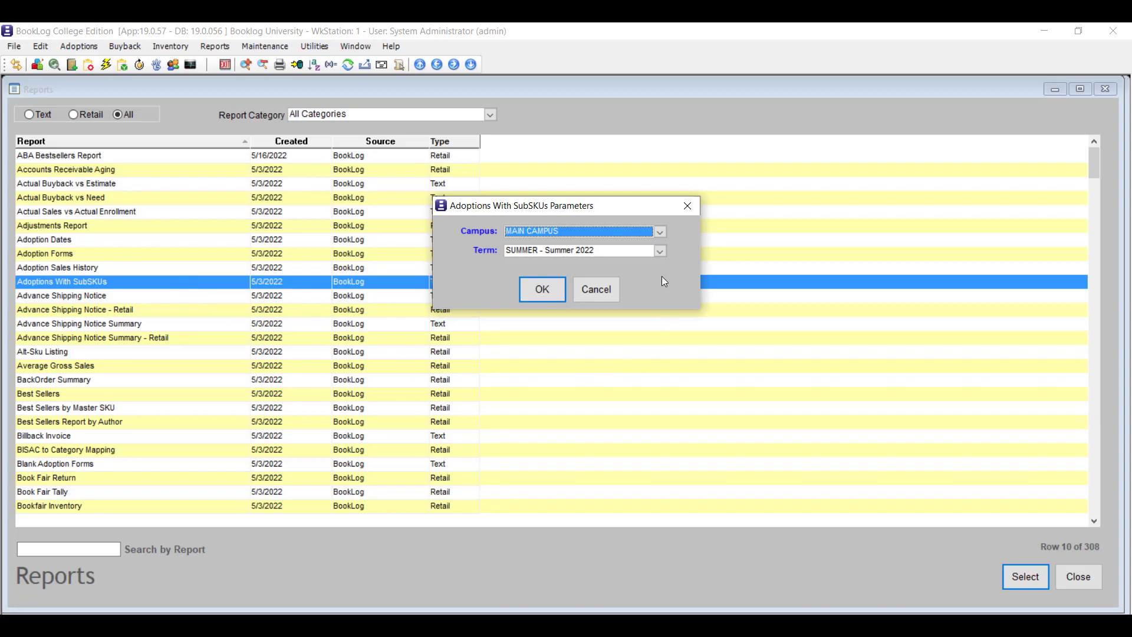
left_click(599, 289)
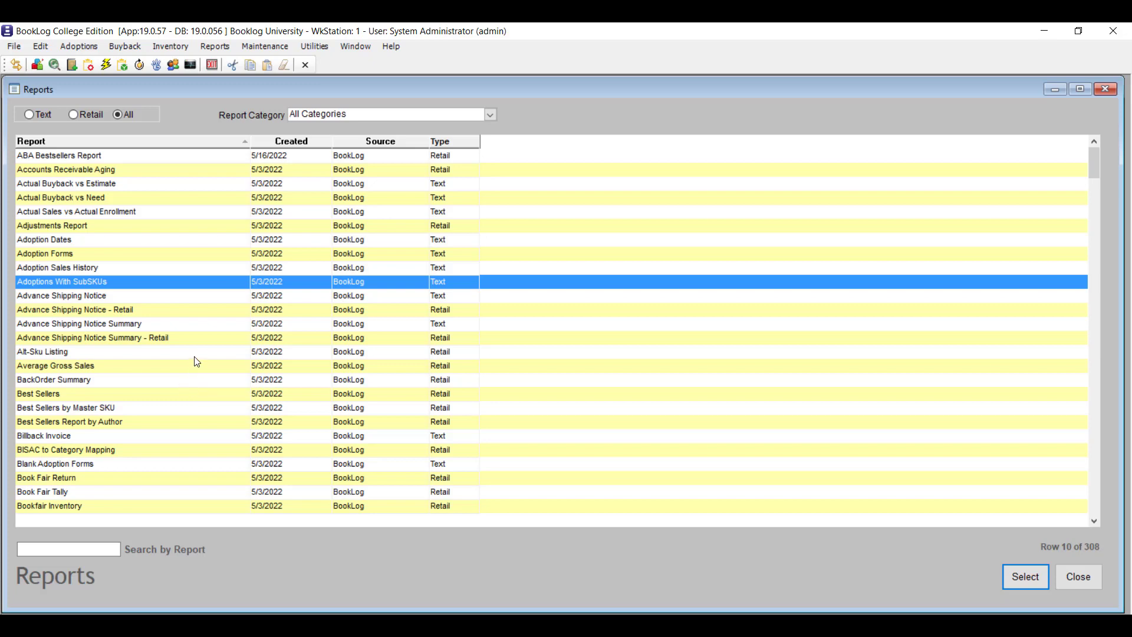
scroll(197, 361, "down", 18)
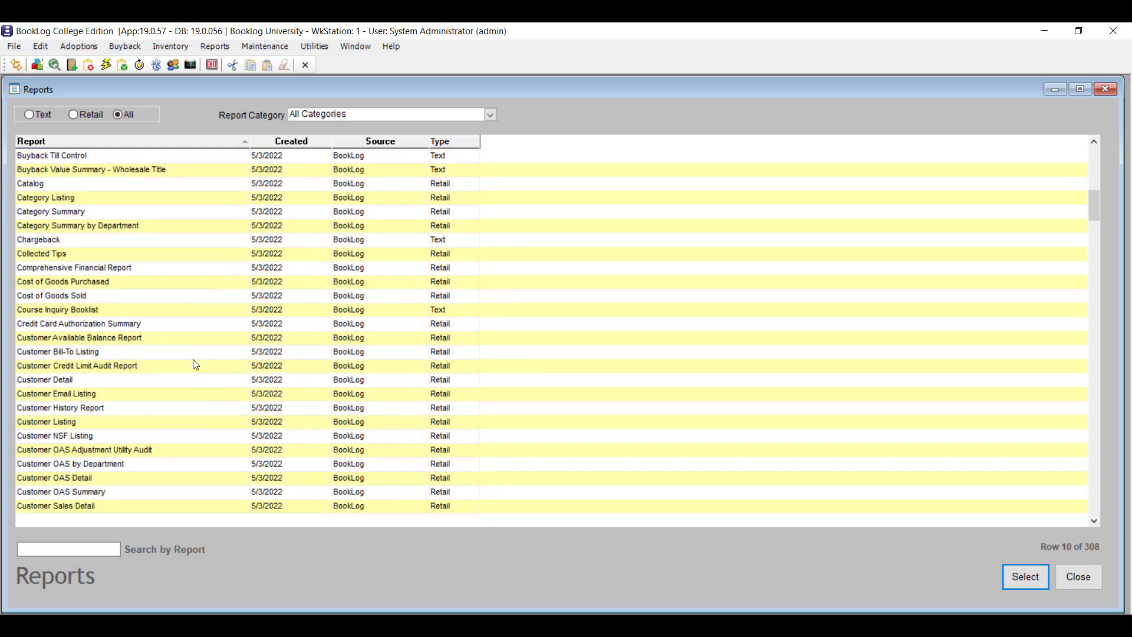
scroll(195, 366, "down", 1)
double_click(100, 393)
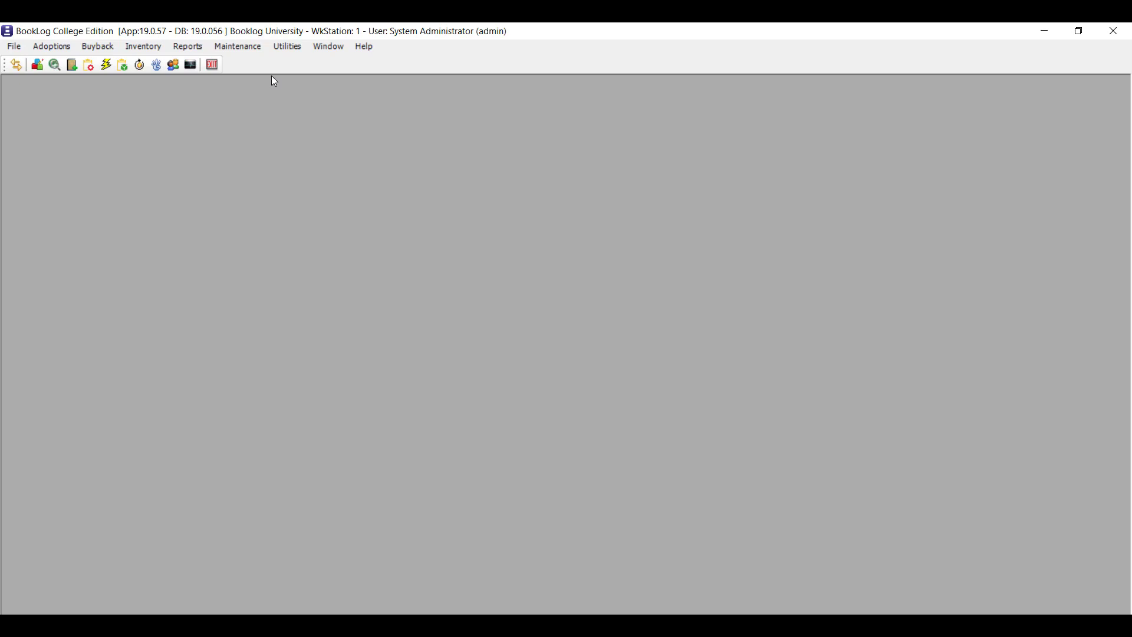
Create selling department TXBB, 'Textbook Buyback', with receiving discount range starting at zero
left_click(260, 48)
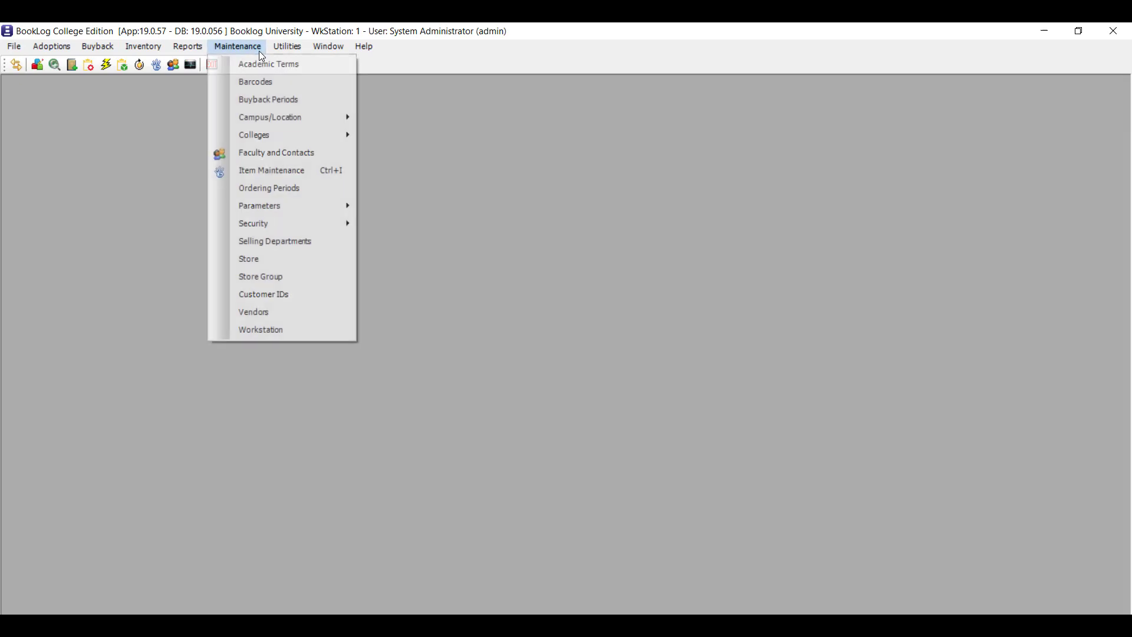
left_click(337, 243)
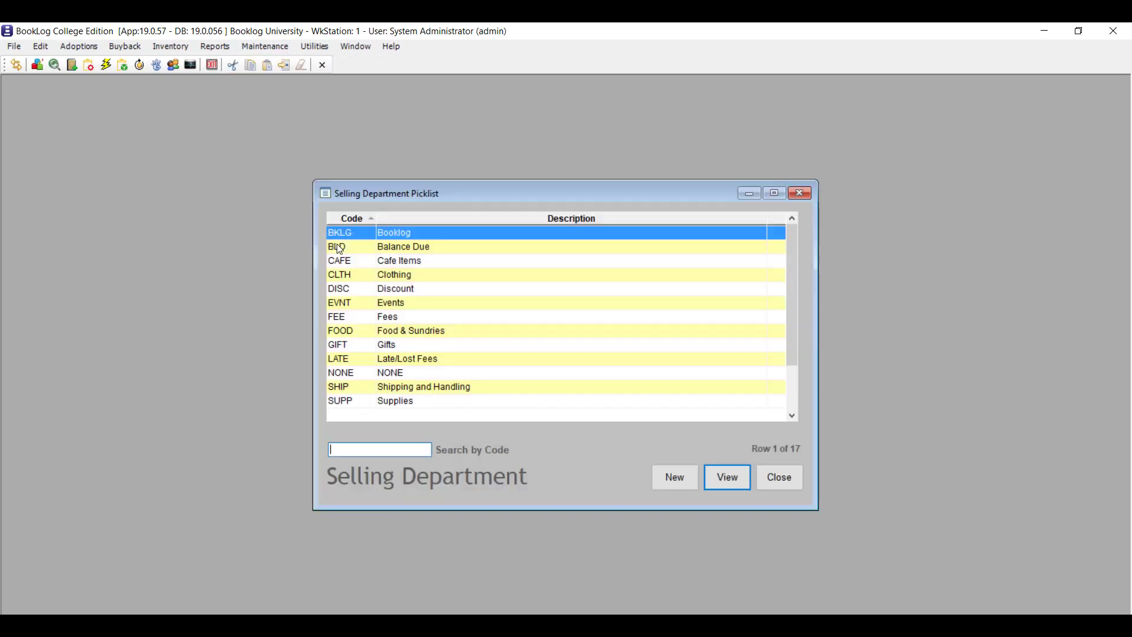
key("alt+n")
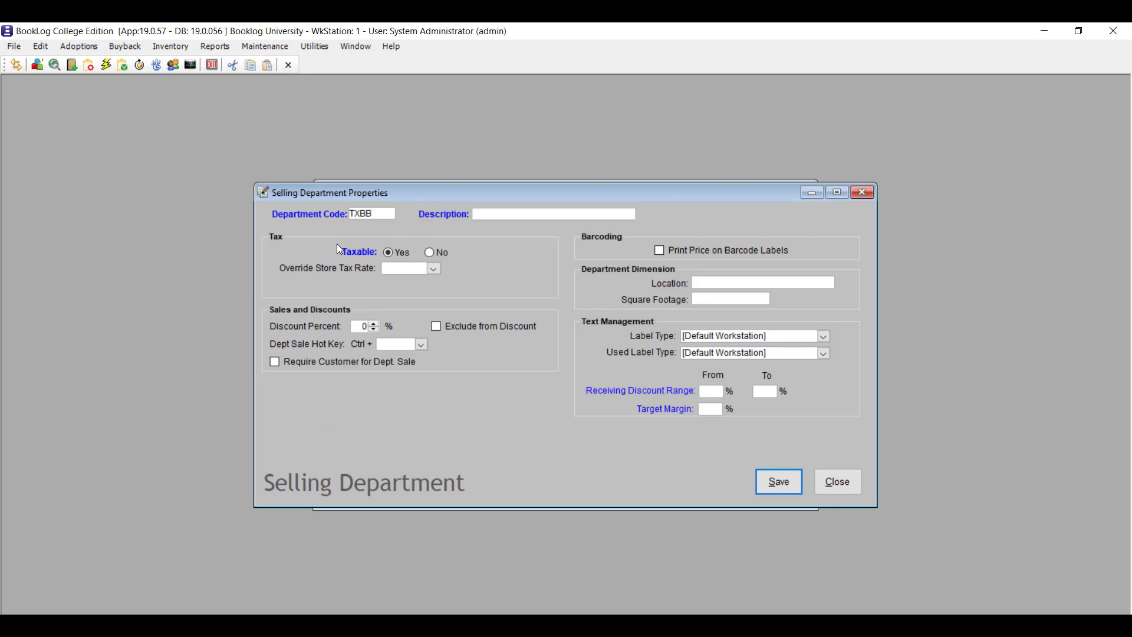
type("Textbook Buyback")
left_click(715, 392)
left_click(761, 395)
left_click(711, 409)
left_click(783, 483)
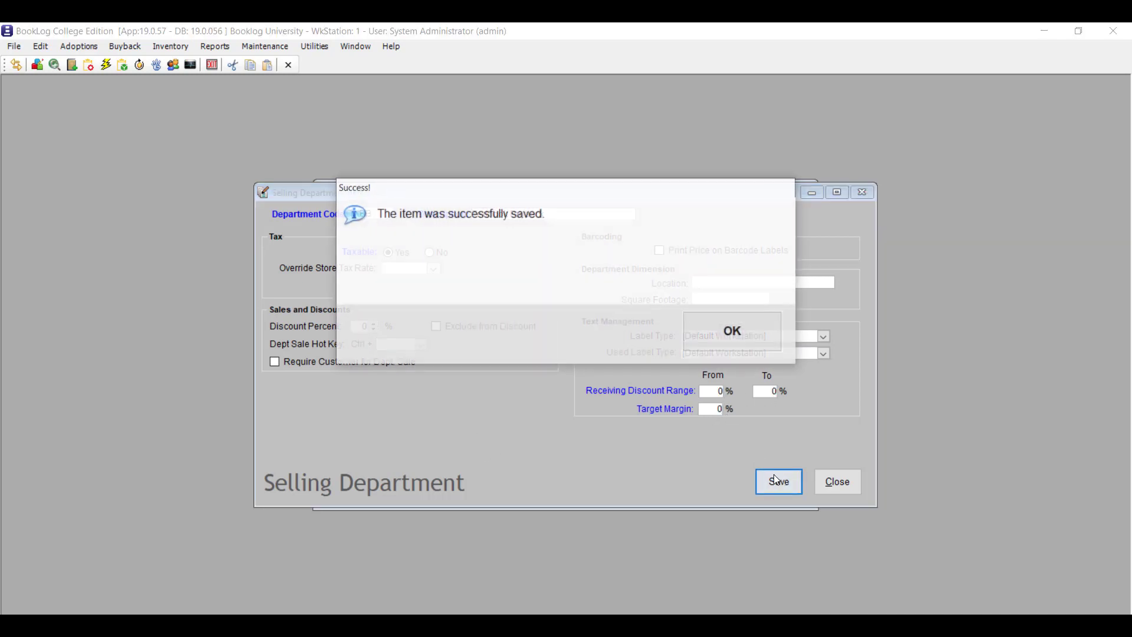
left_click(756, 329)
left_click(788, 484)
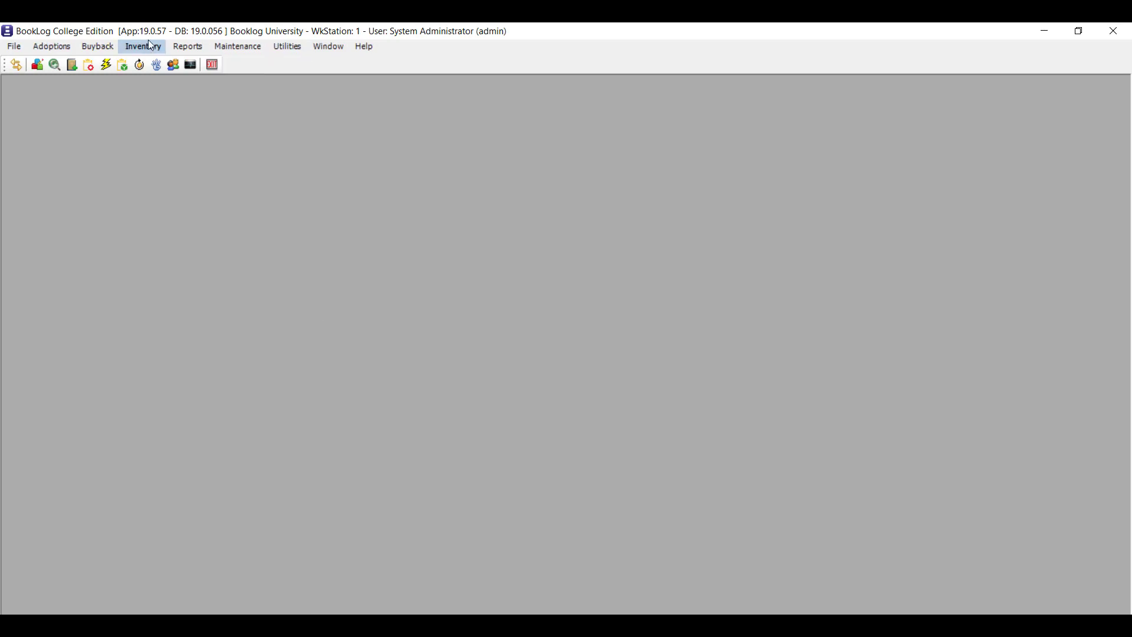
Add category code TXBB, 'TEXTBOOK BUYBACK', with default department TXBB
left_click(239, 47)
mouse_move(314, 207)
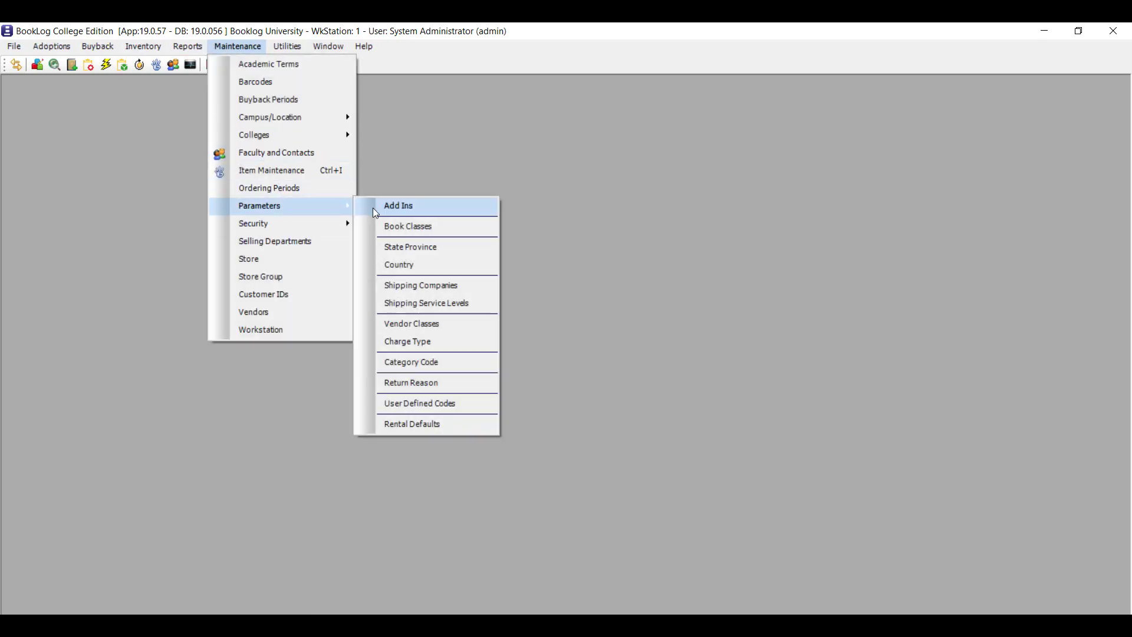
left_click(452, 361)
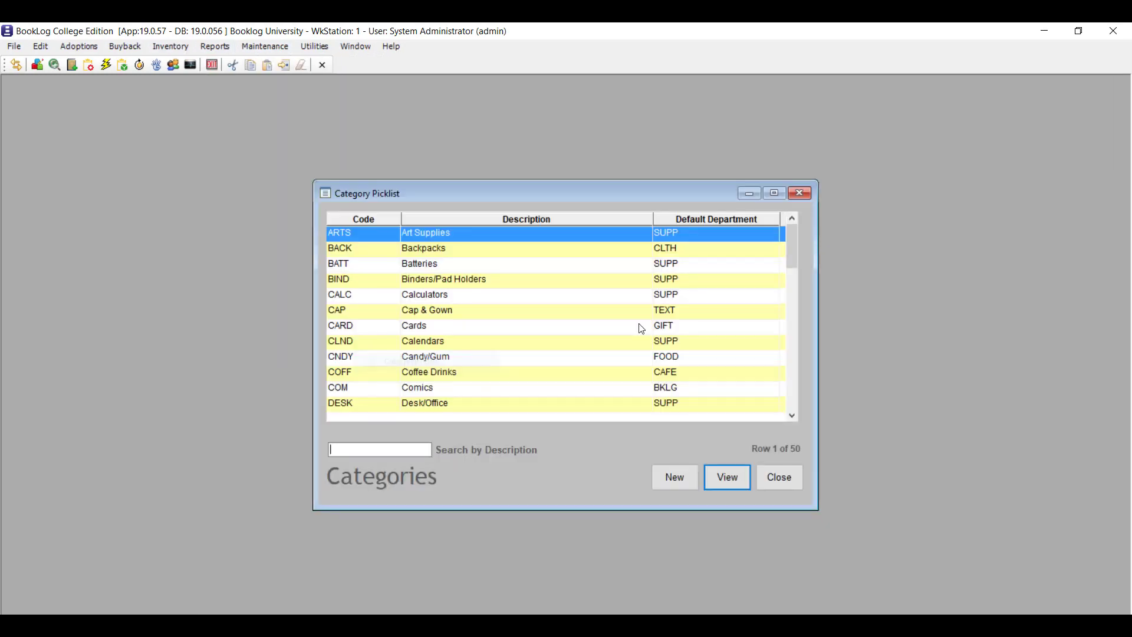
key("alt+n")
type("TXBB")
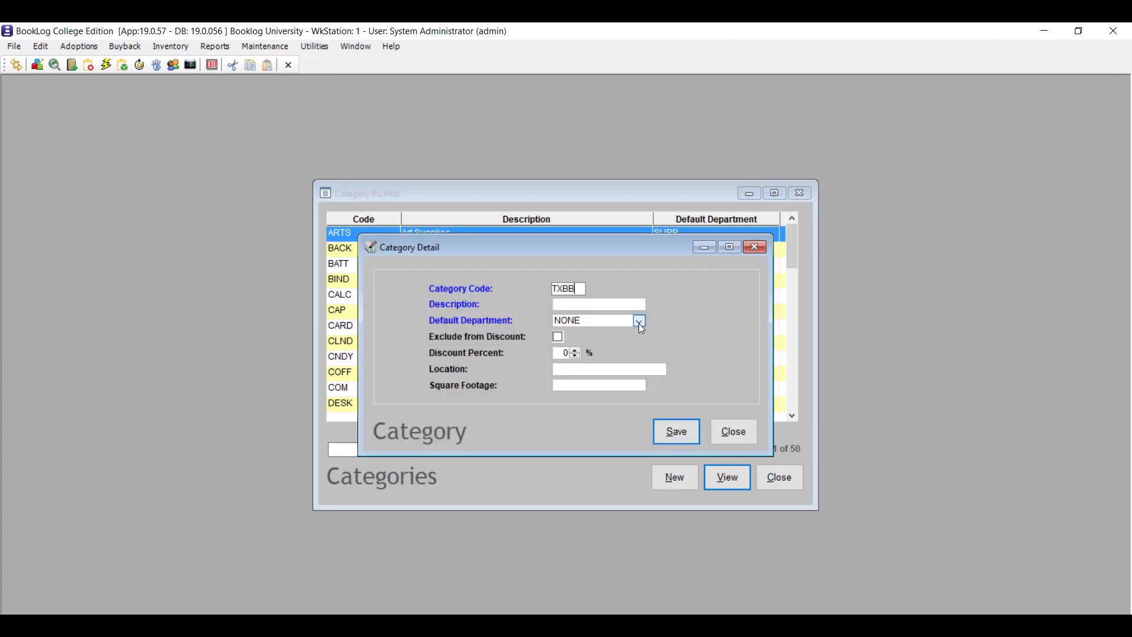
key("Tab")
type("TEXTBOOK BUYBACK")
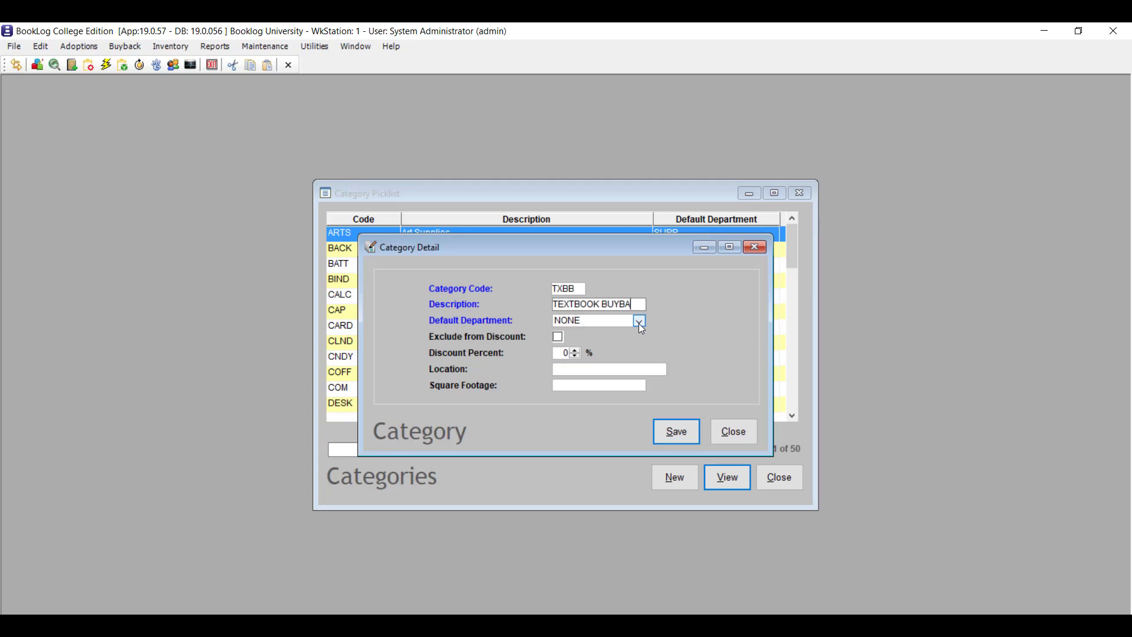
left_click(640, 321)
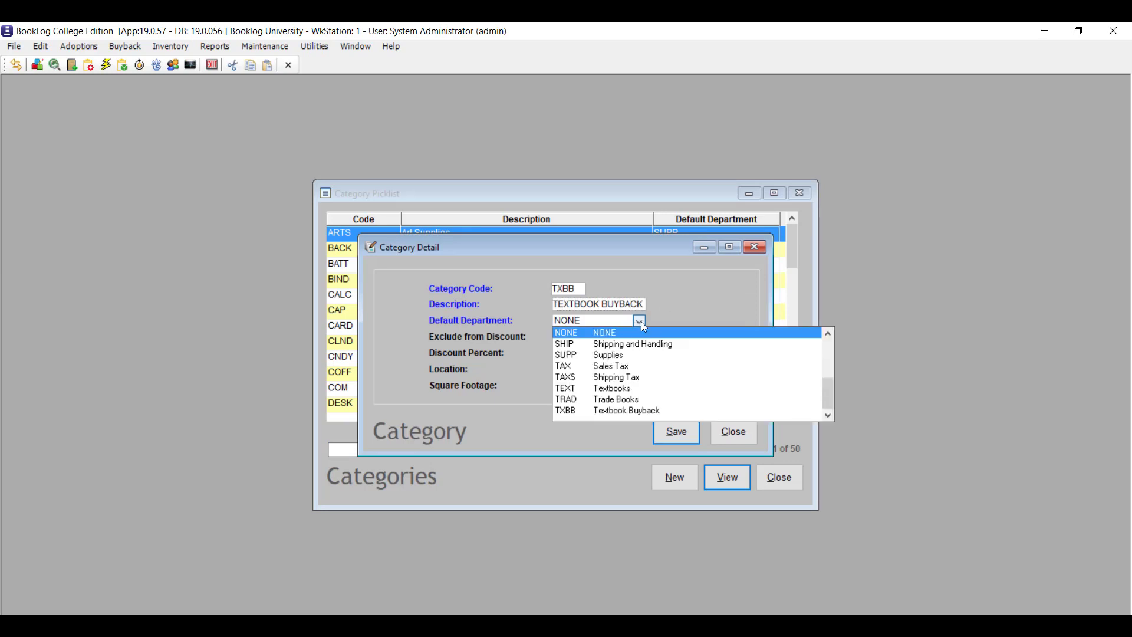
left_click(613, 412)
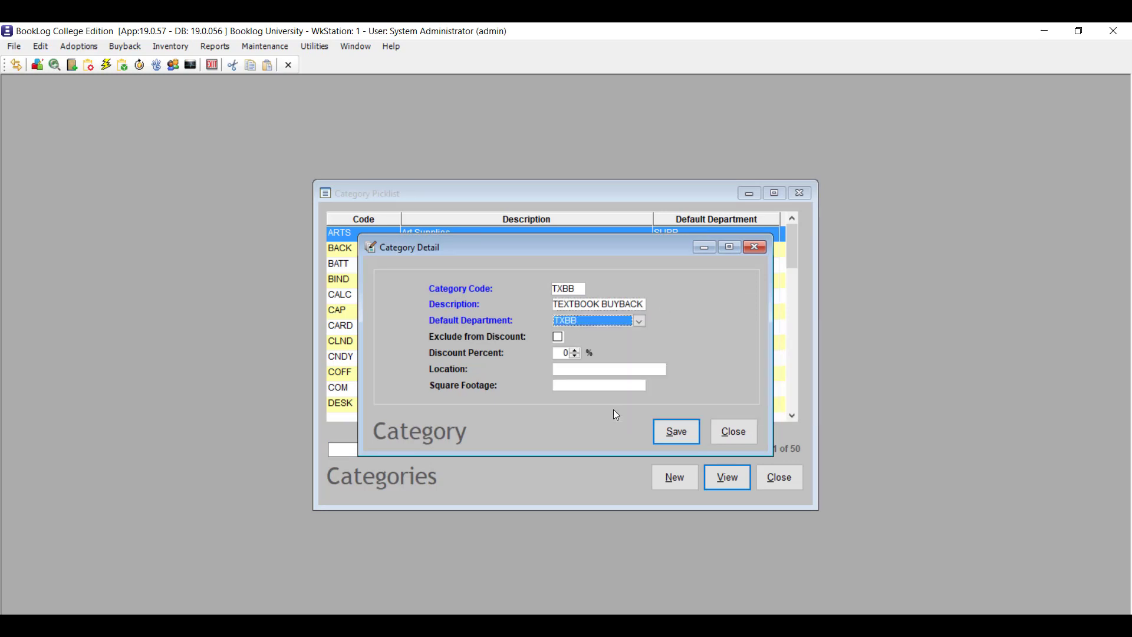
left_click(685, 433)
left_click(745, 326)
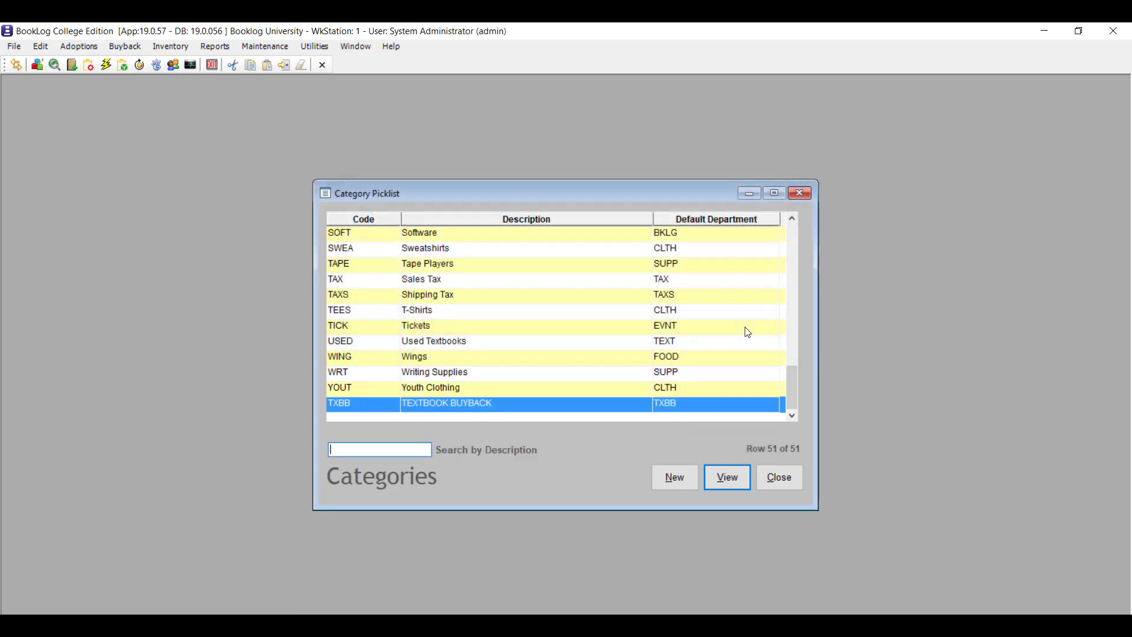
left_click(785, 482)
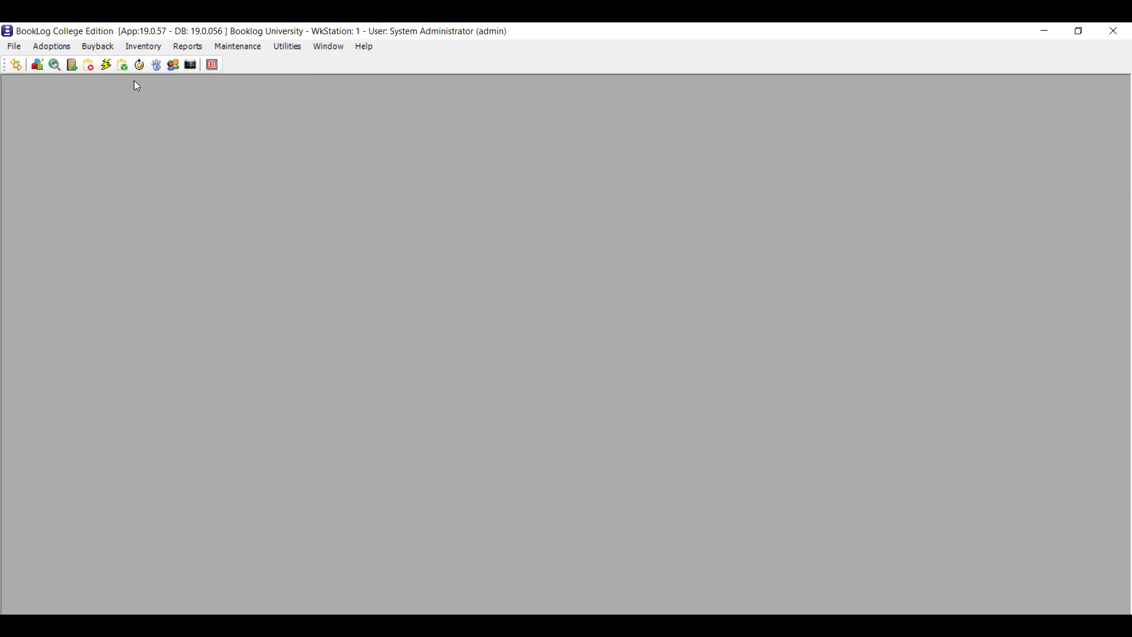
Enable RTL payment for the Unknown (123) buyback site and save the buyback sites
left_click(97, 46)
mouse_move(157, 64)
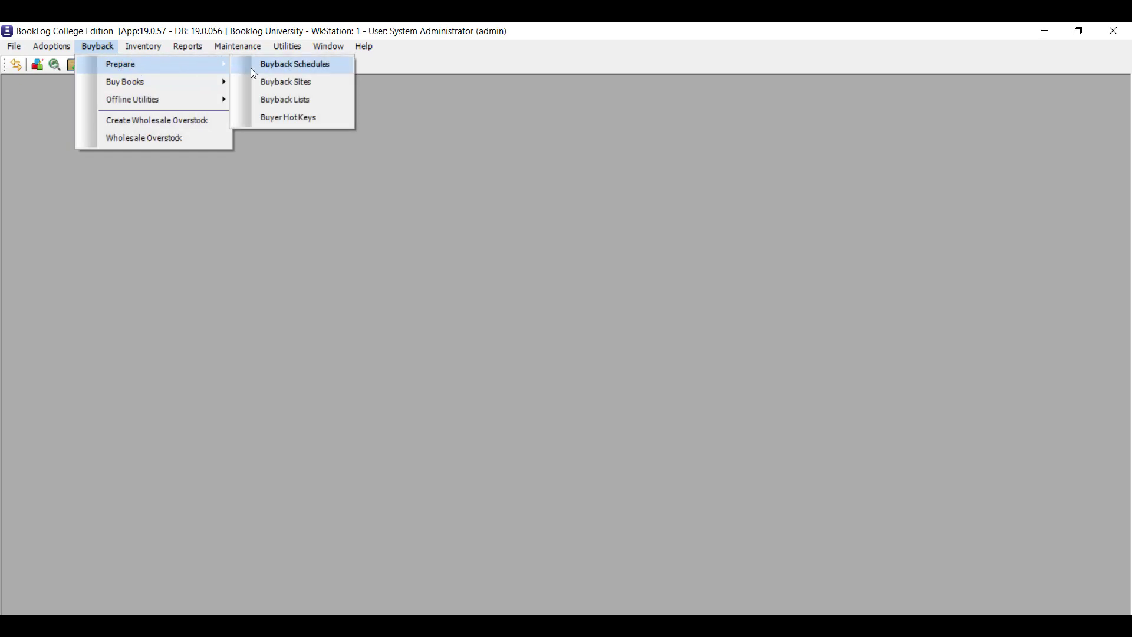
left_click(320, 83)
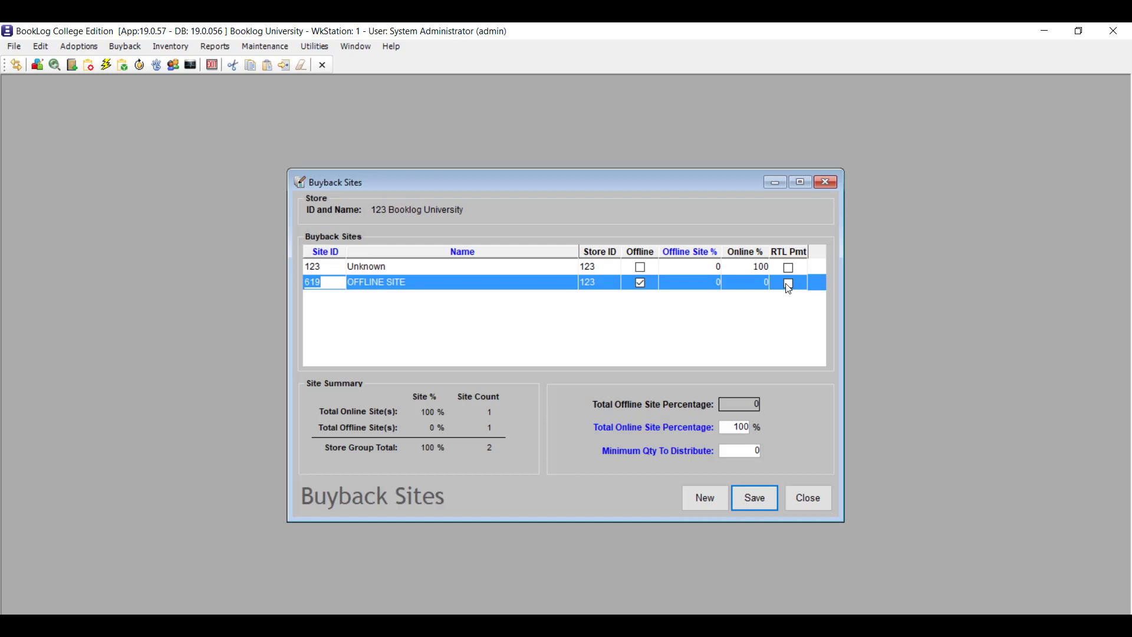
left_click(788, 267)
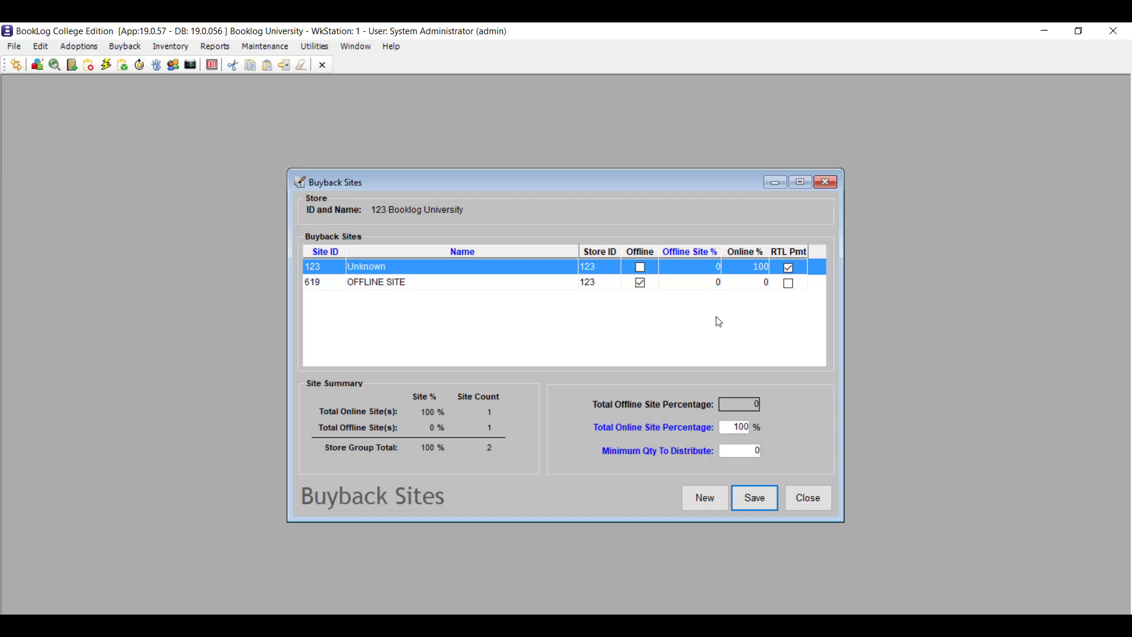
left_click(766, 502)
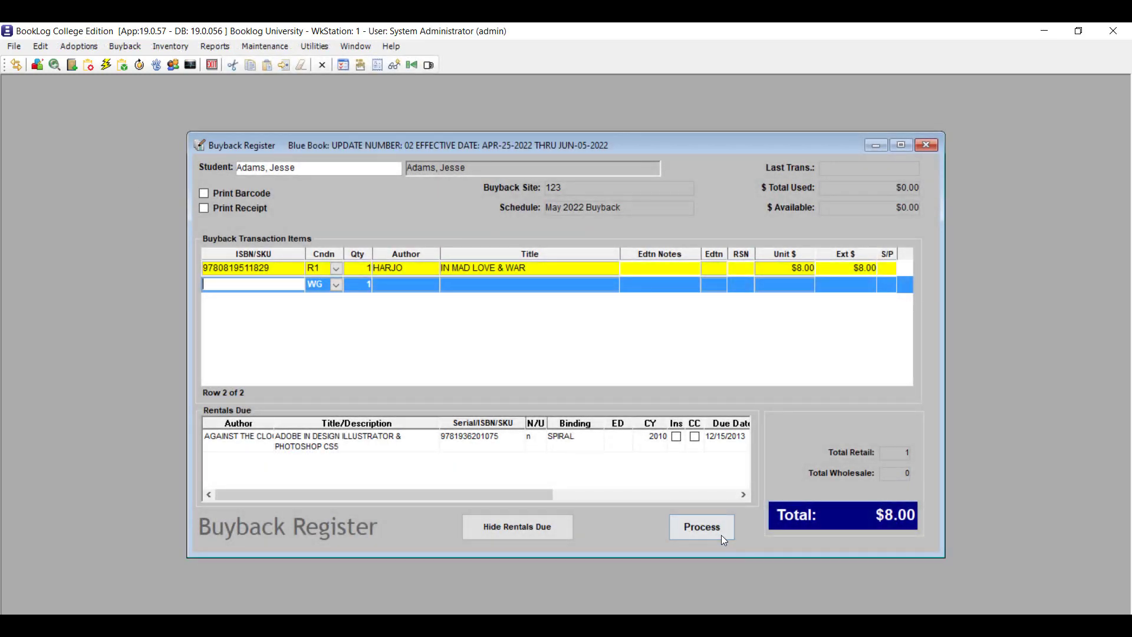
Process the $8.00 IN MAD LOVE & WAR buyback paid on account with the full total
left_click(722, 537)
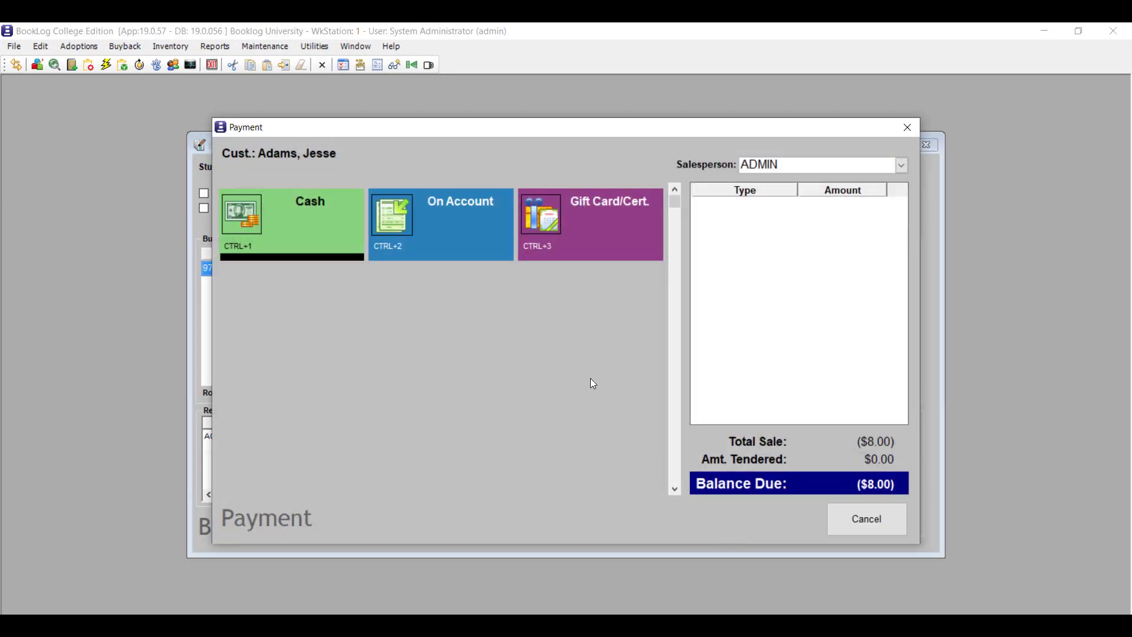
left_click(469, 243)
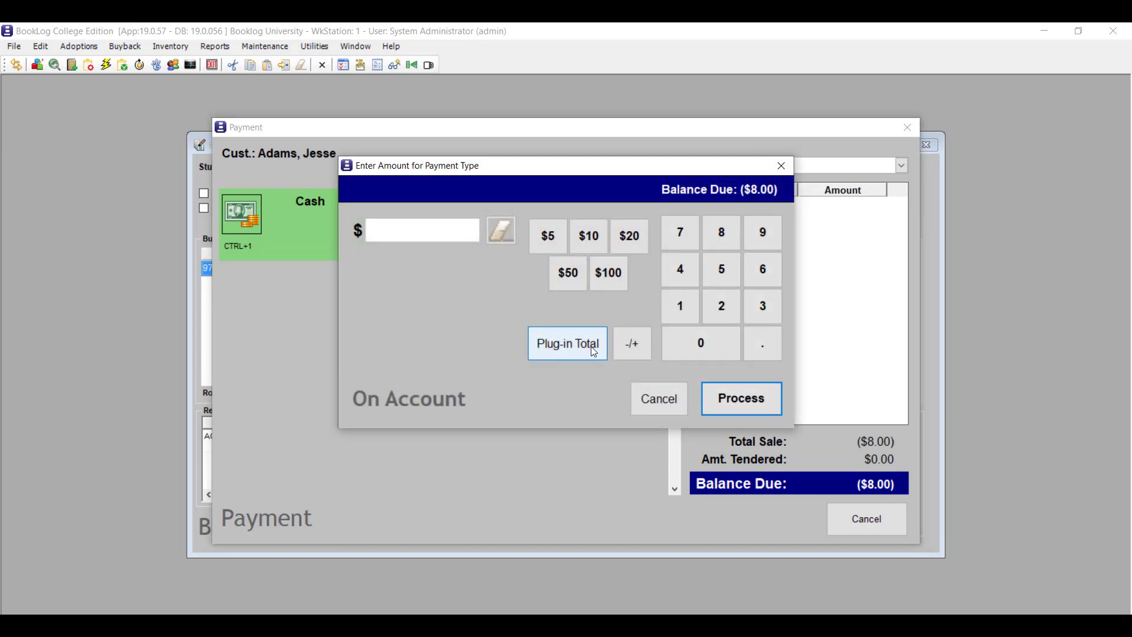
left_click(594, 352)
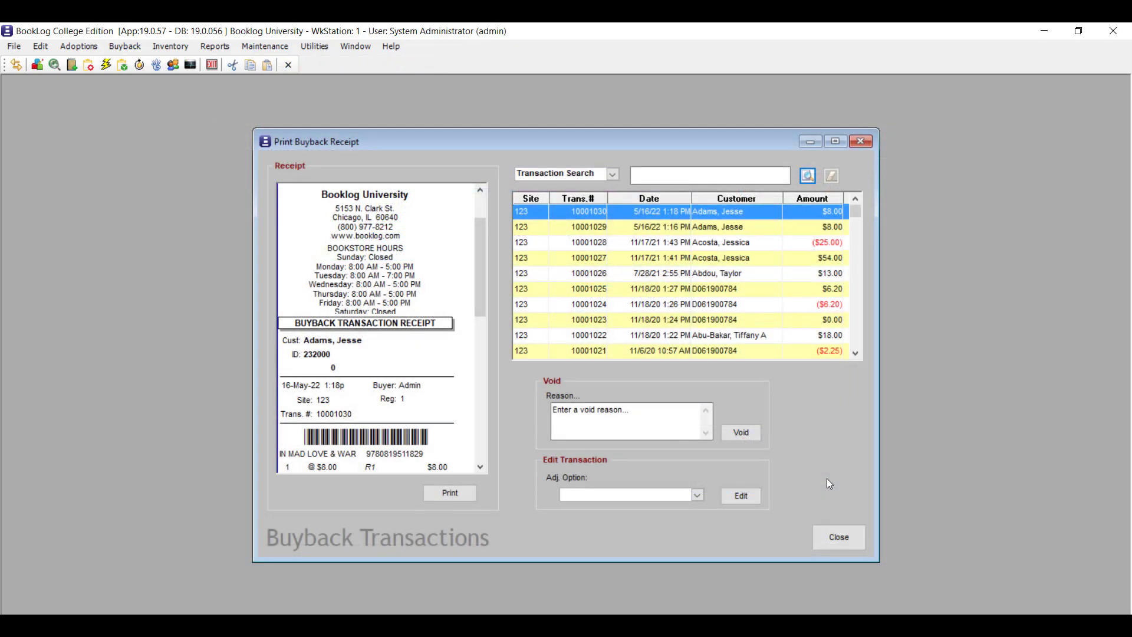
Start an Adjustment Due to Condition edit on transaction 10001030, cancel it, and close Buyback Transactions
left_click(699, 495)
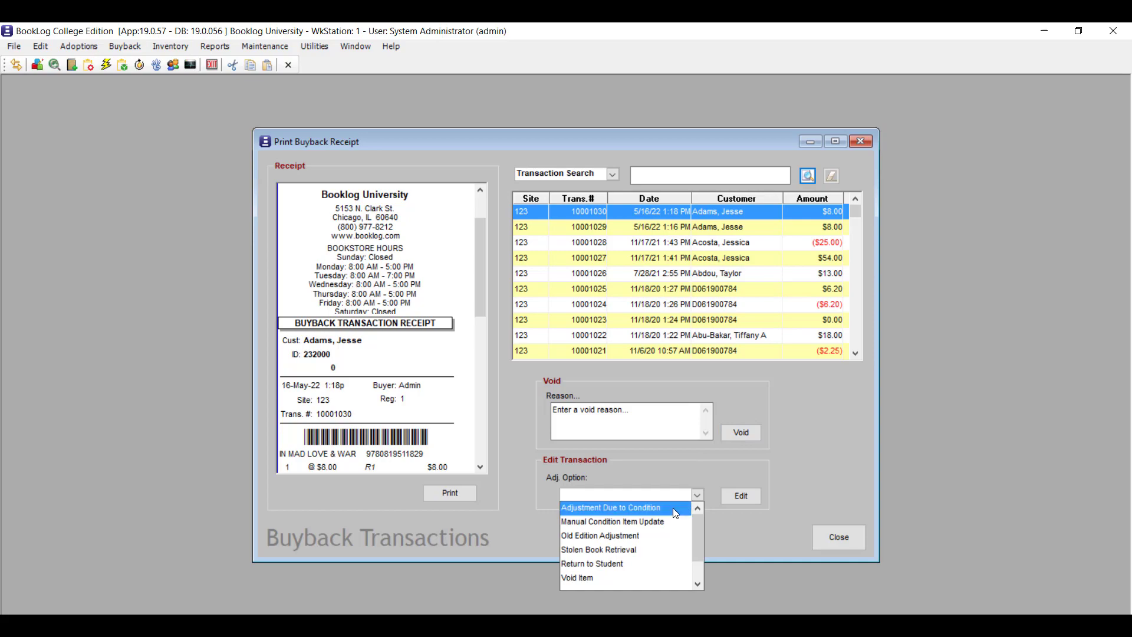
left_click(674, 507)
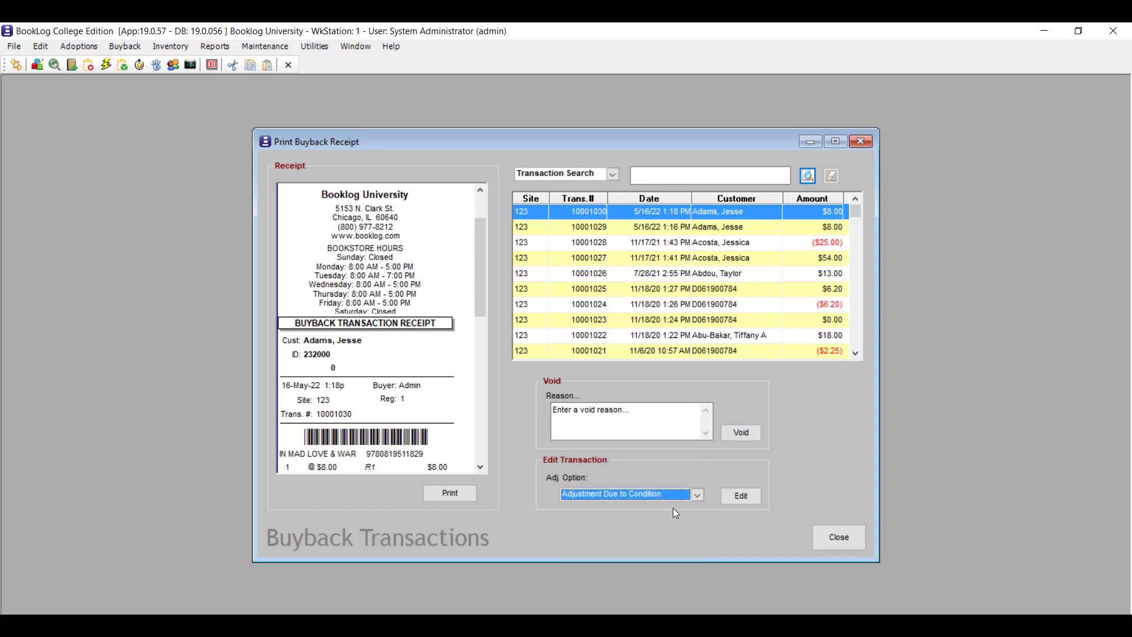
left_click(743, 495)
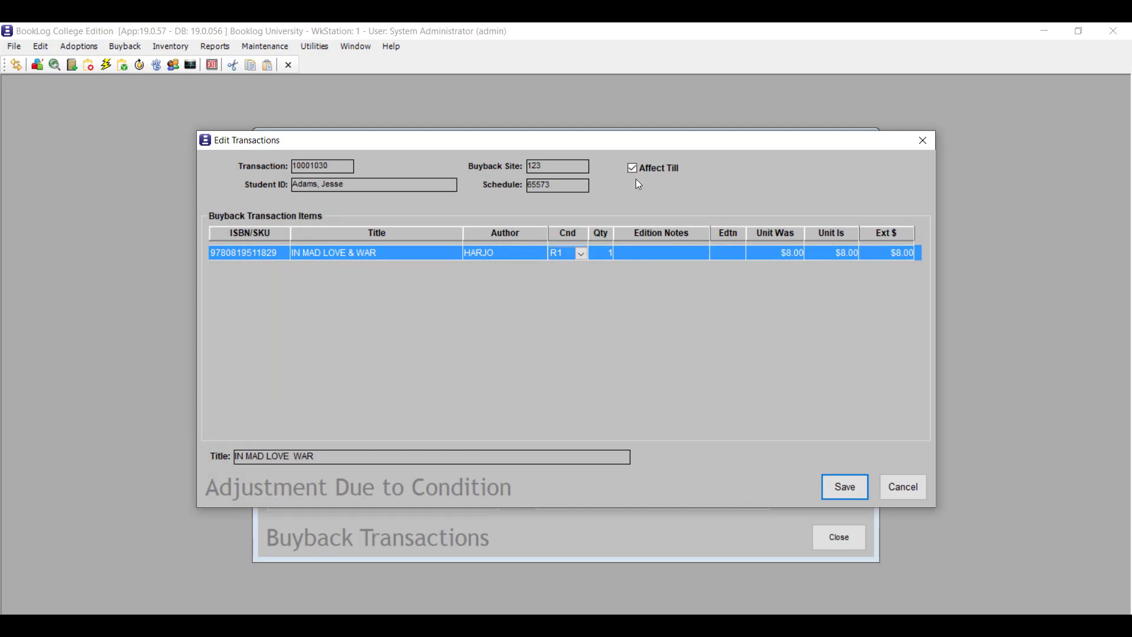
left_click(902, 490)
left_click(839, 537)
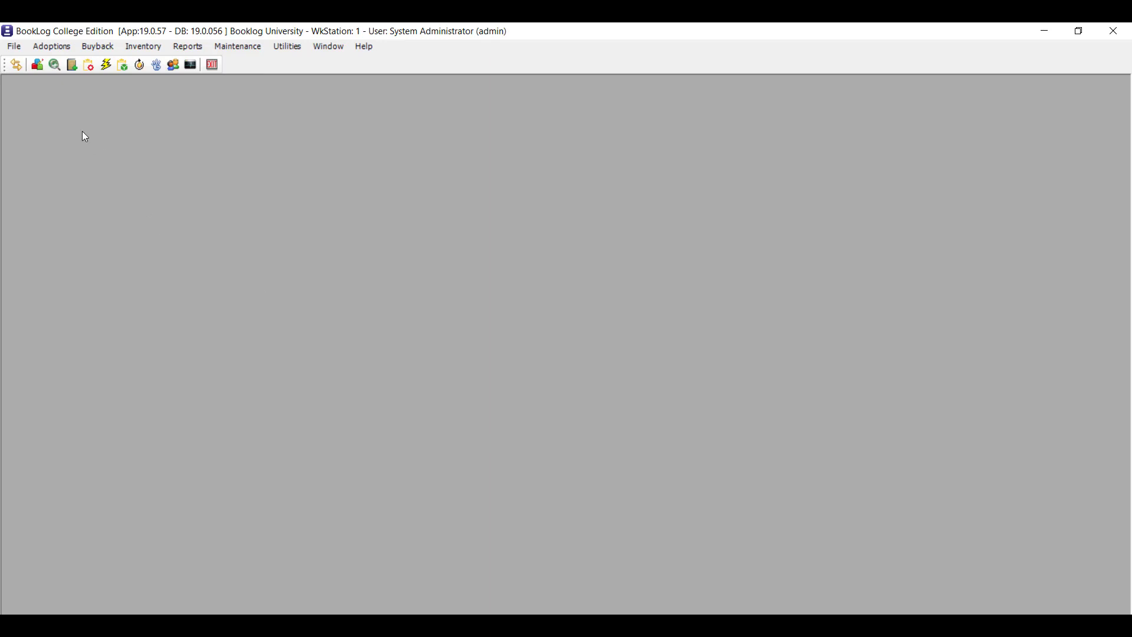
Run End of Period in the retail BookLog module, generating the 05/16/2022 report
left_click(18, 67)
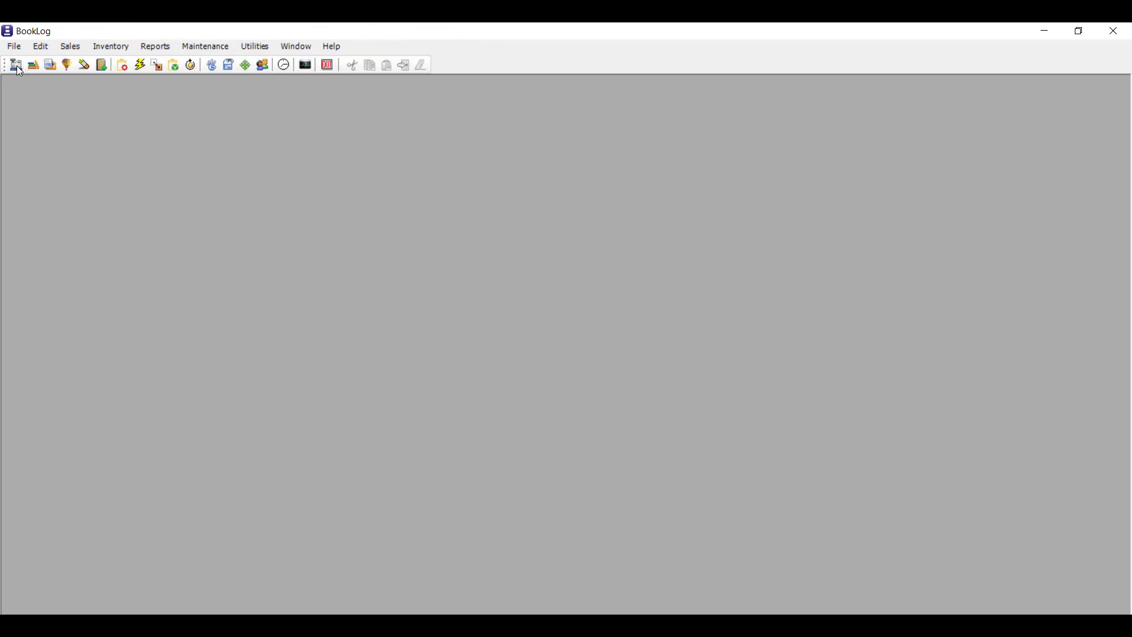
left_click(207, 48)
left_click(280, 529)
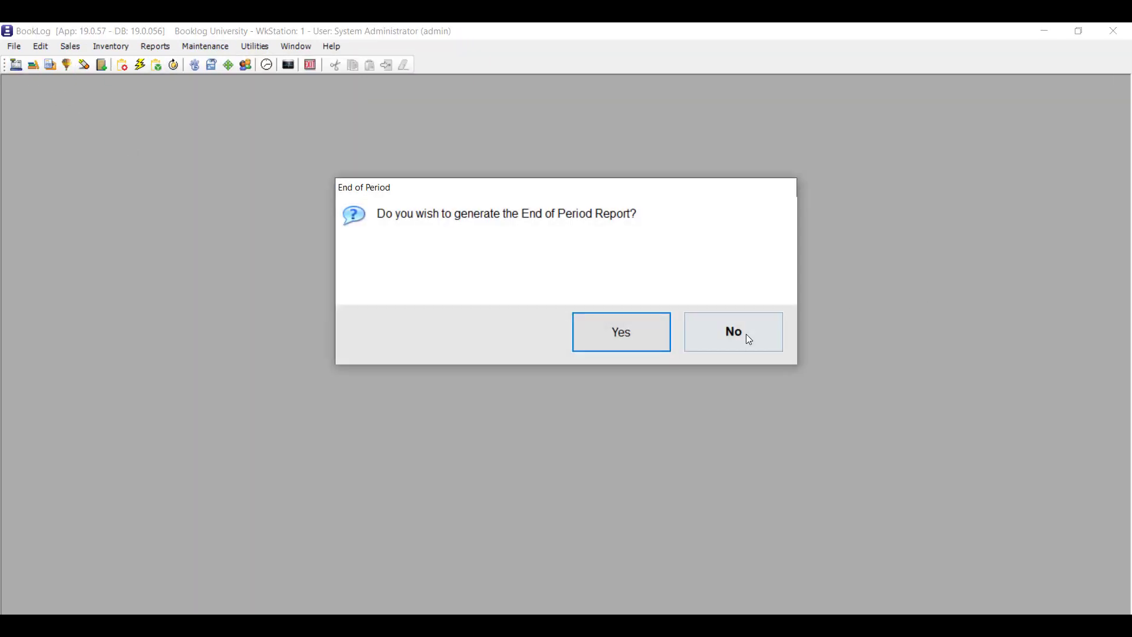
left_click(626, 329)
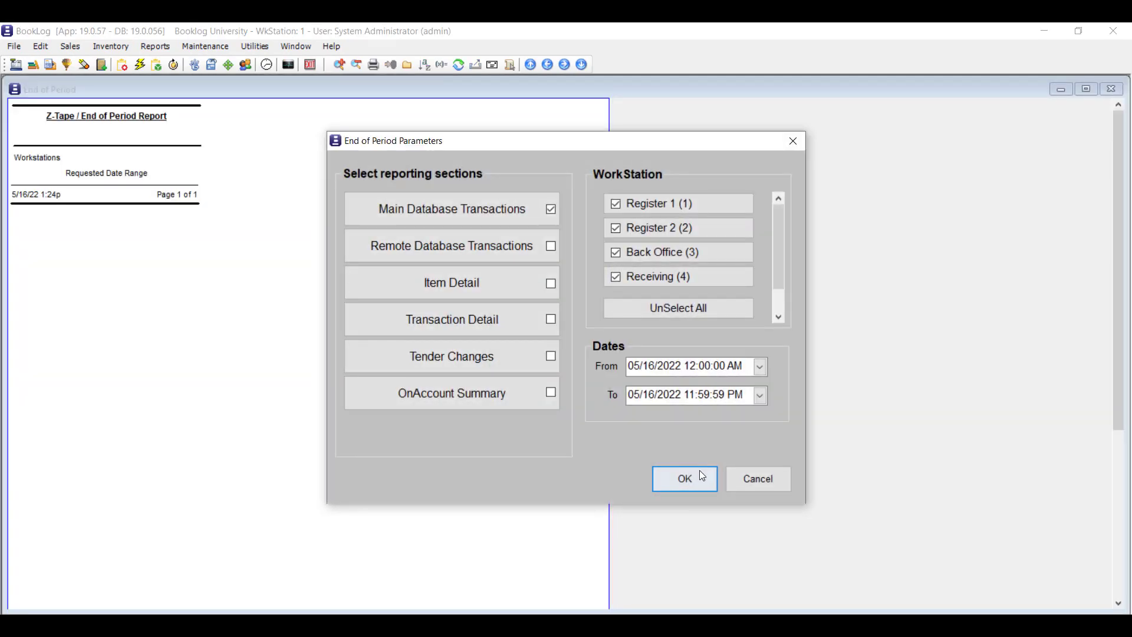
left_click(684, 478)
scroll(254, 446, "down", 10)
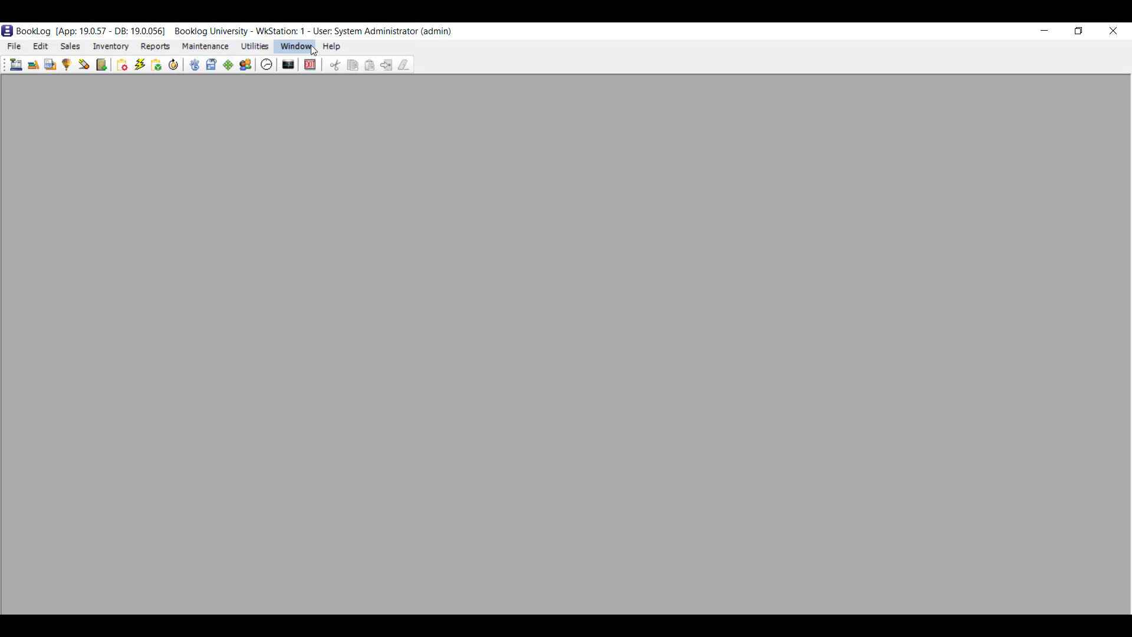
Open Maintenance > Security > Profiles to list the FTC, MGR and TRAIN profiles
left_click(203, 47)
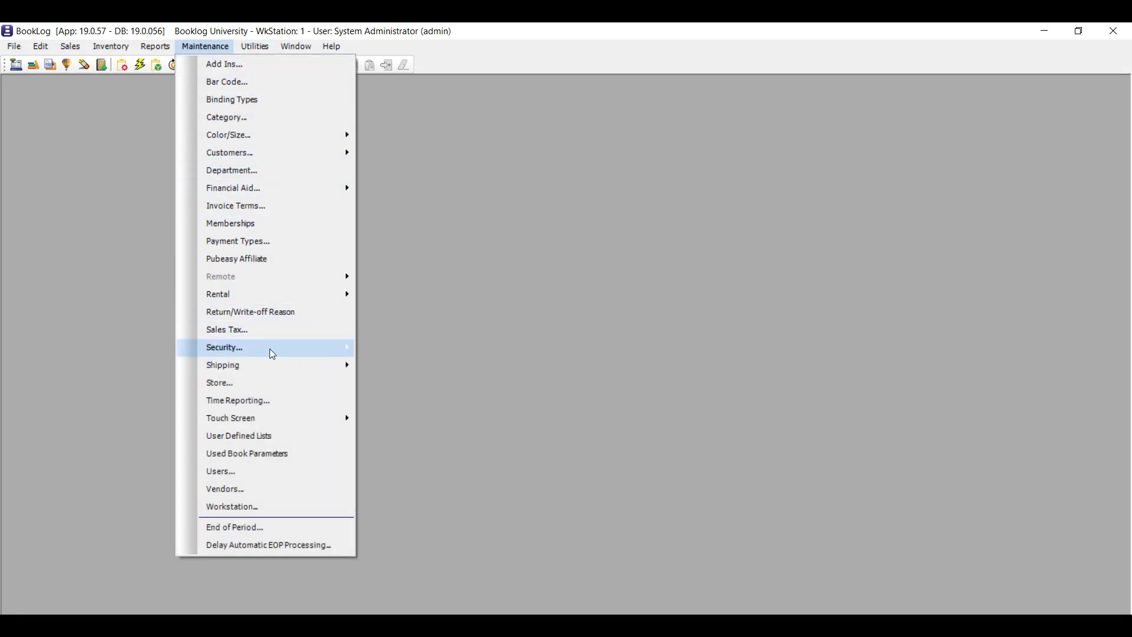
mouse_move(294, 349)
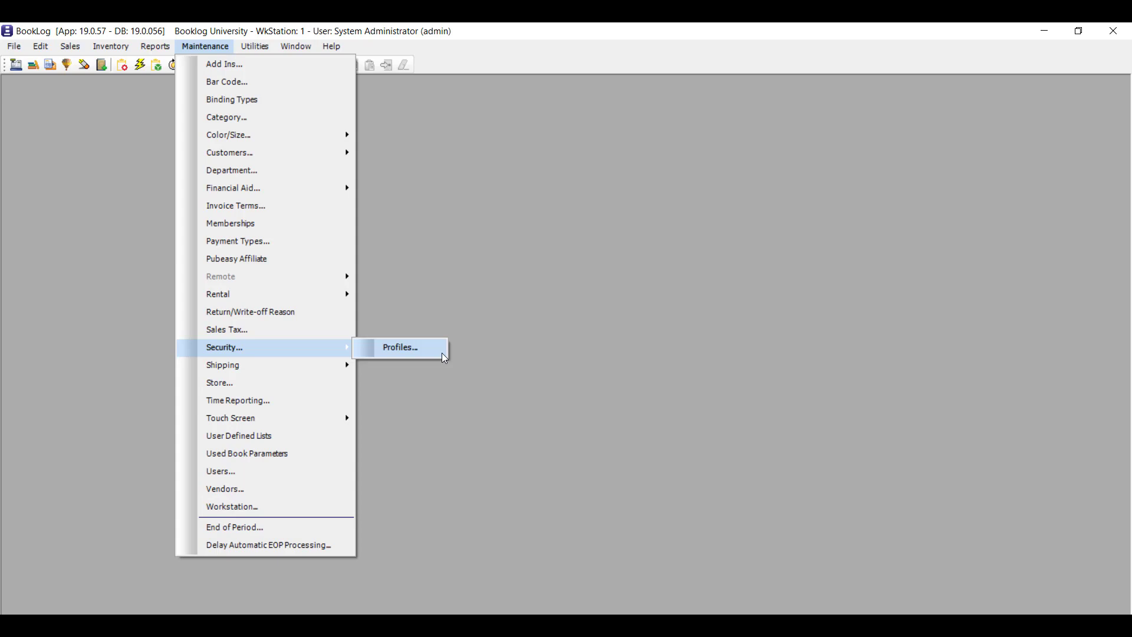
left_click(442, 354)
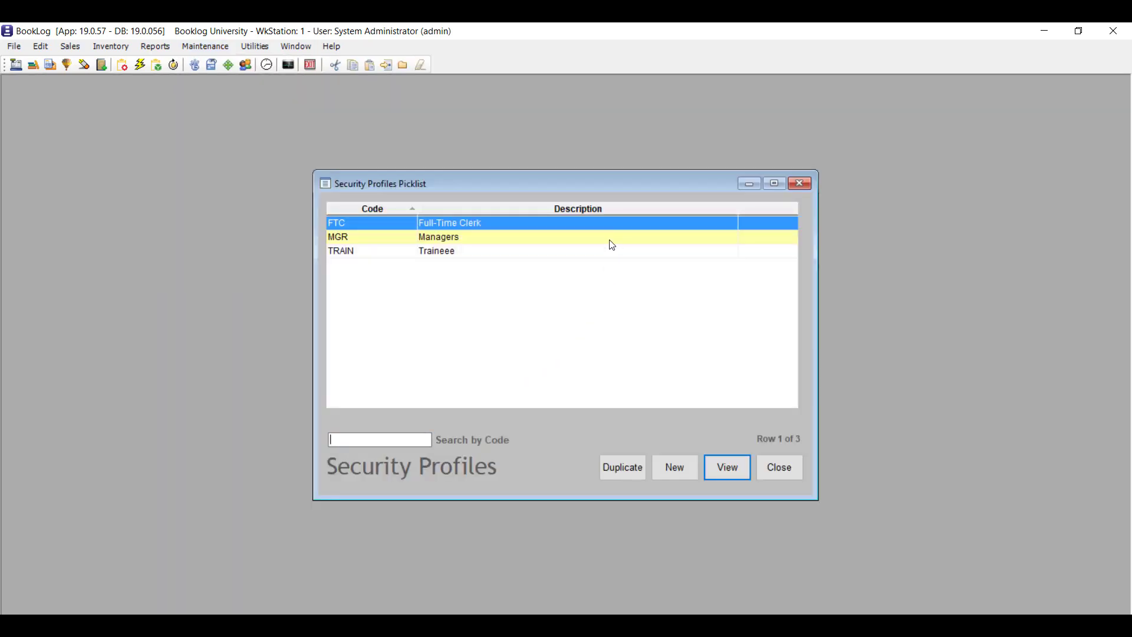
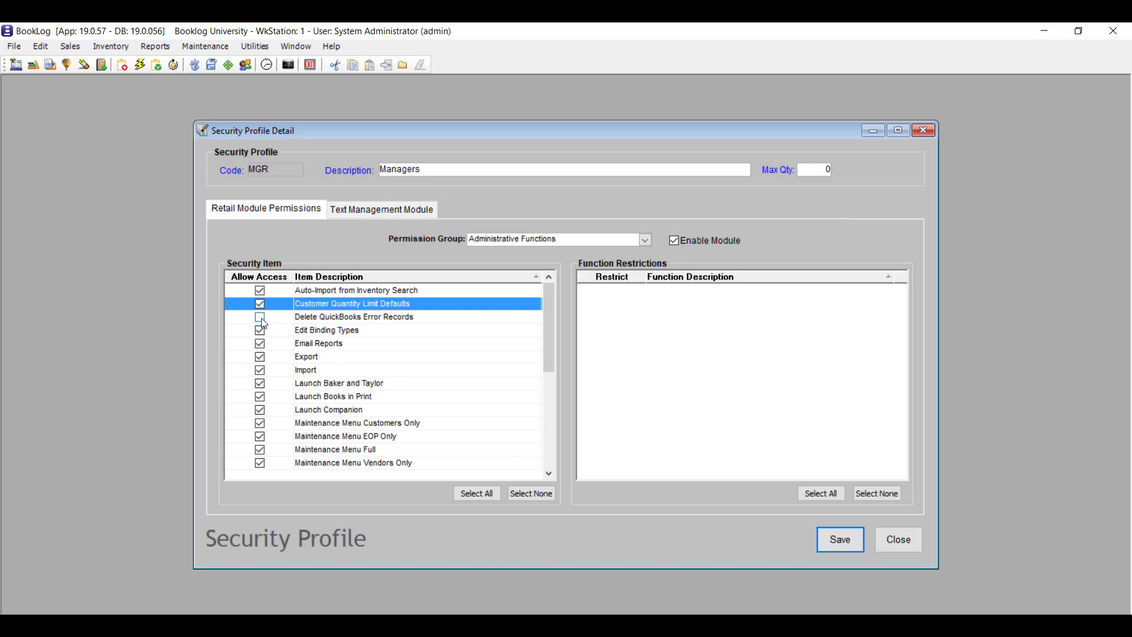
Allow Managers access to Delete QuickBooks Error Records and Utilities | Merge Inventory
left_click(260, 318)
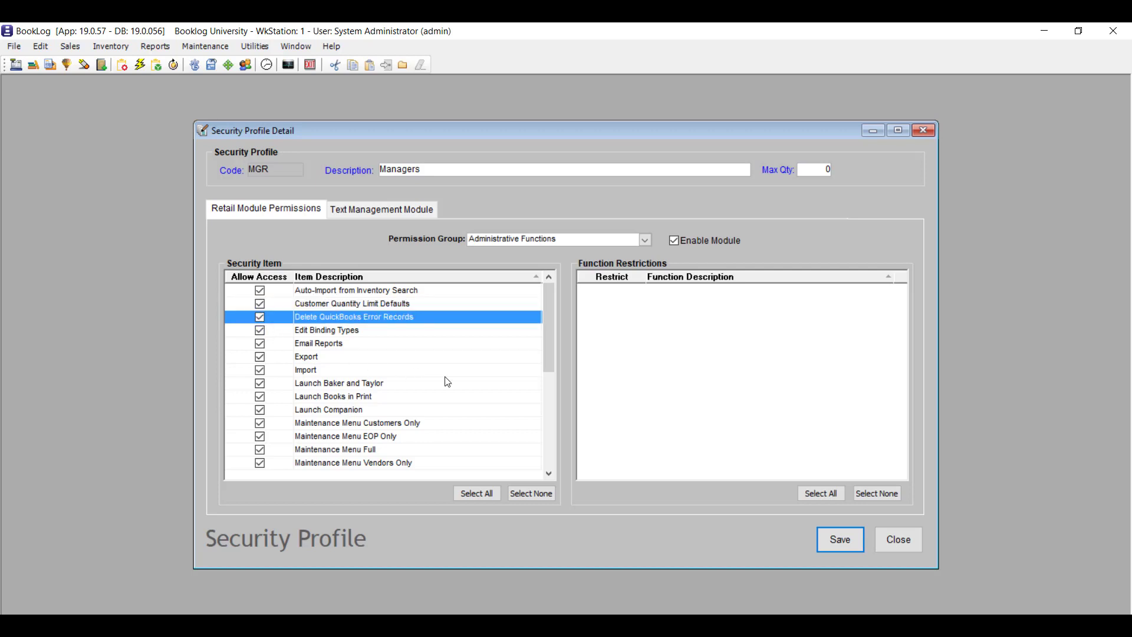
scroll(448, 383, "down", 1)
scroll(449, 382, "down", 4)
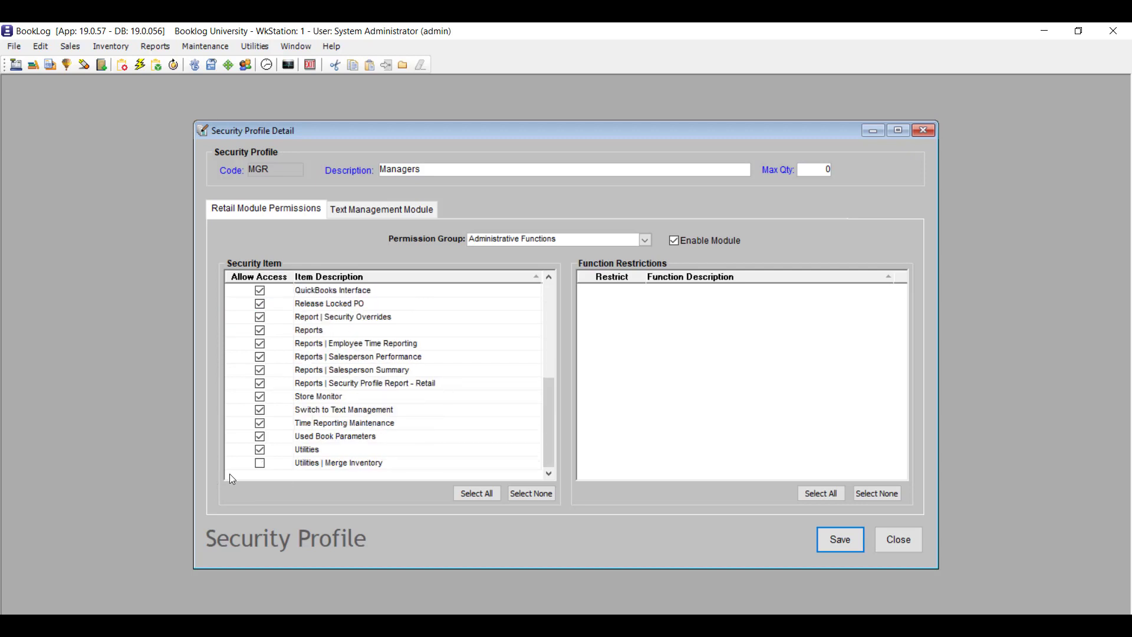
left_click(260, 463)
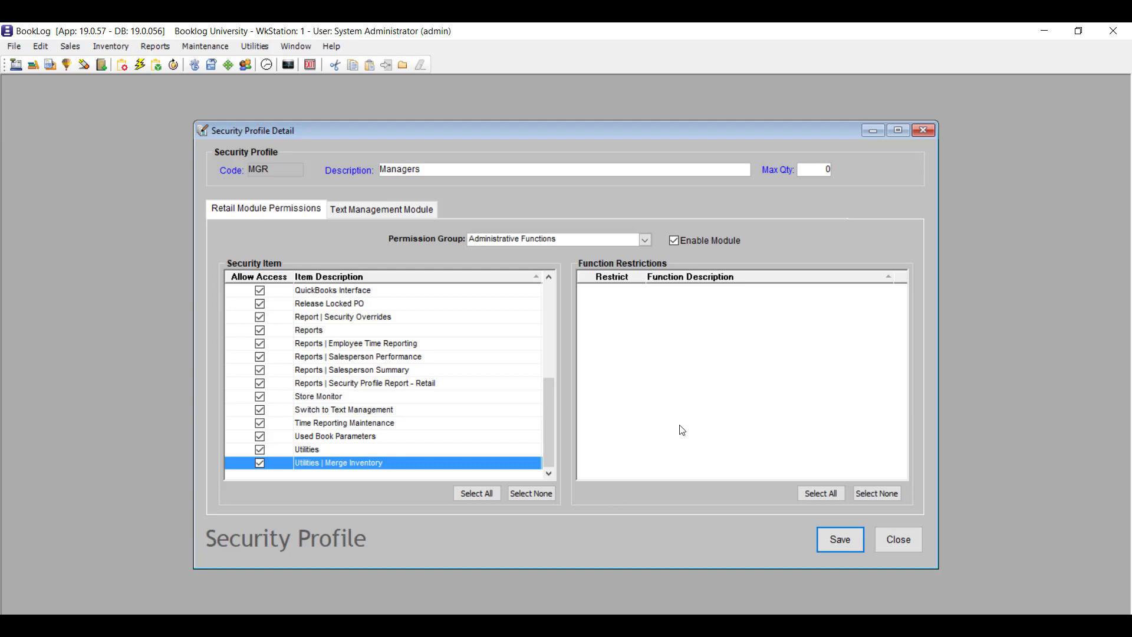
In the Inventory group, allow Delete Returns and the BISAC to Category Mapping report
left_click(645, 241)
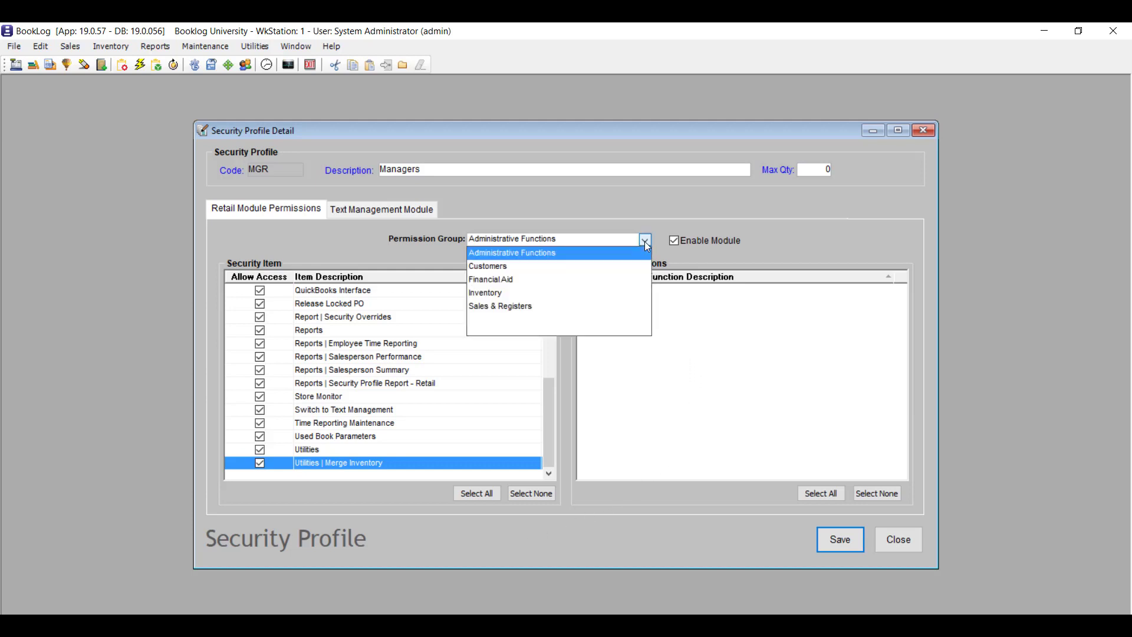
left_click(522, 293)
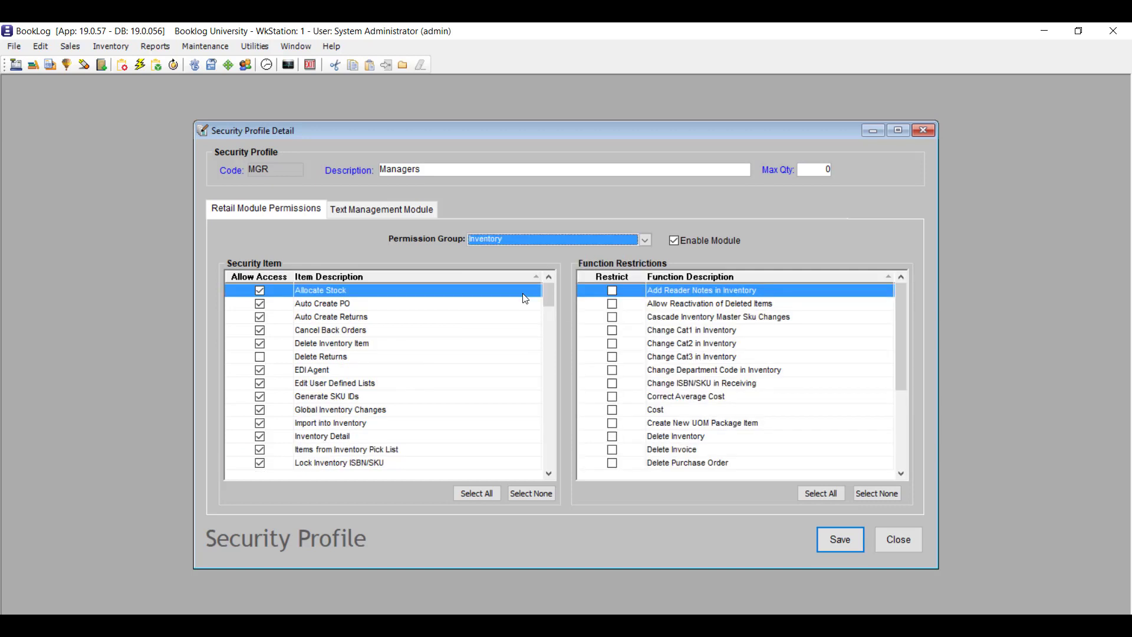
left_click(260, 357)
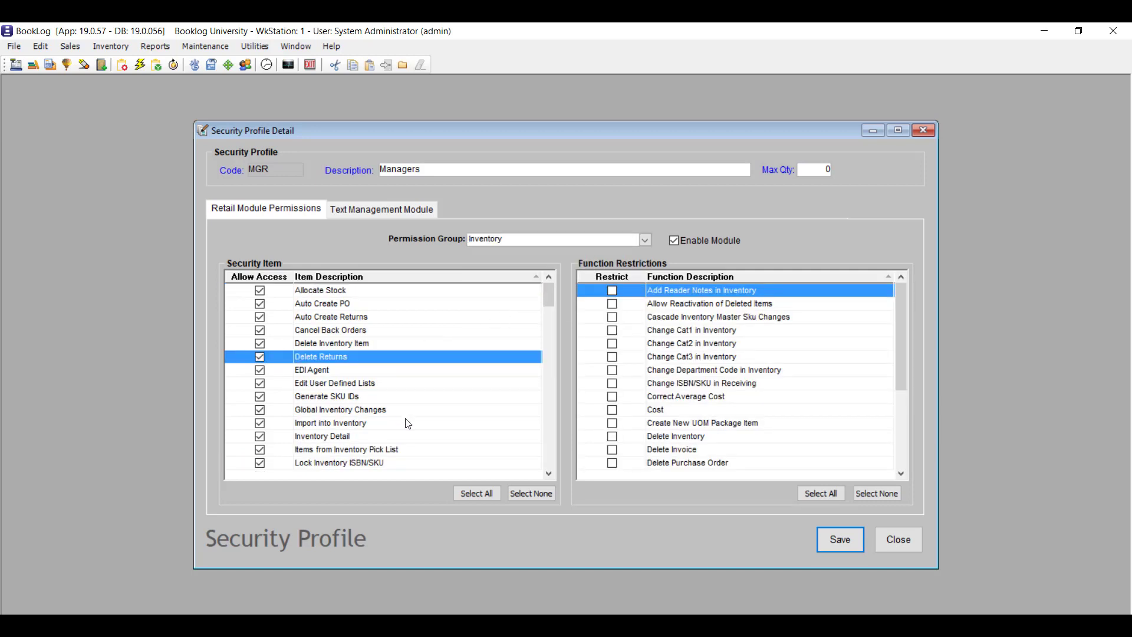
scroll(408, 424, "down", 10)
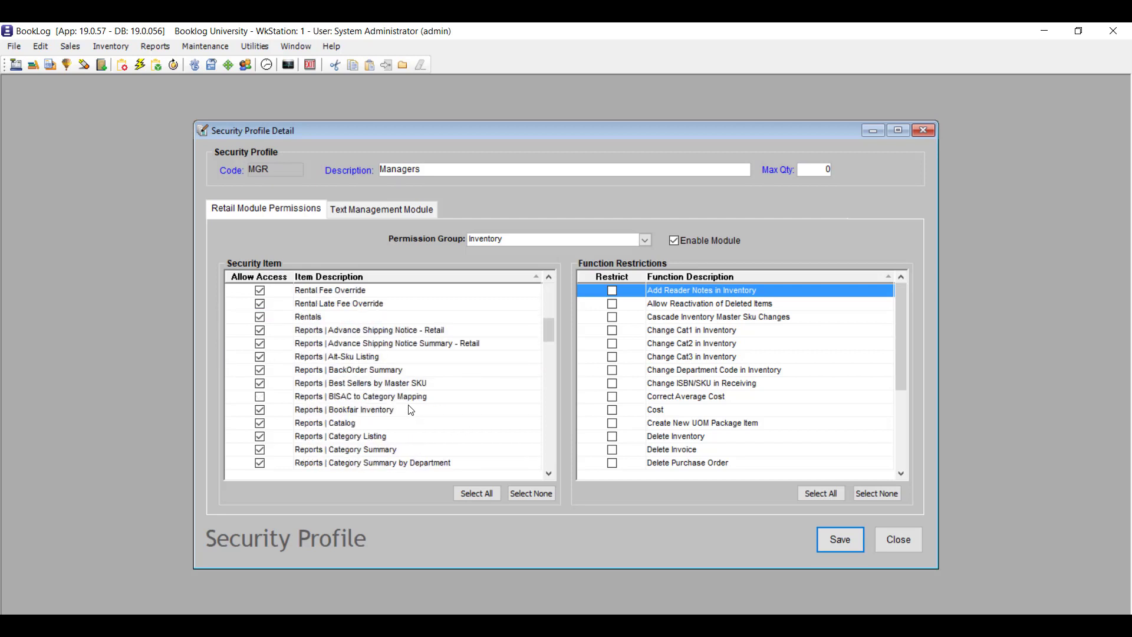
left_click(260, 397)
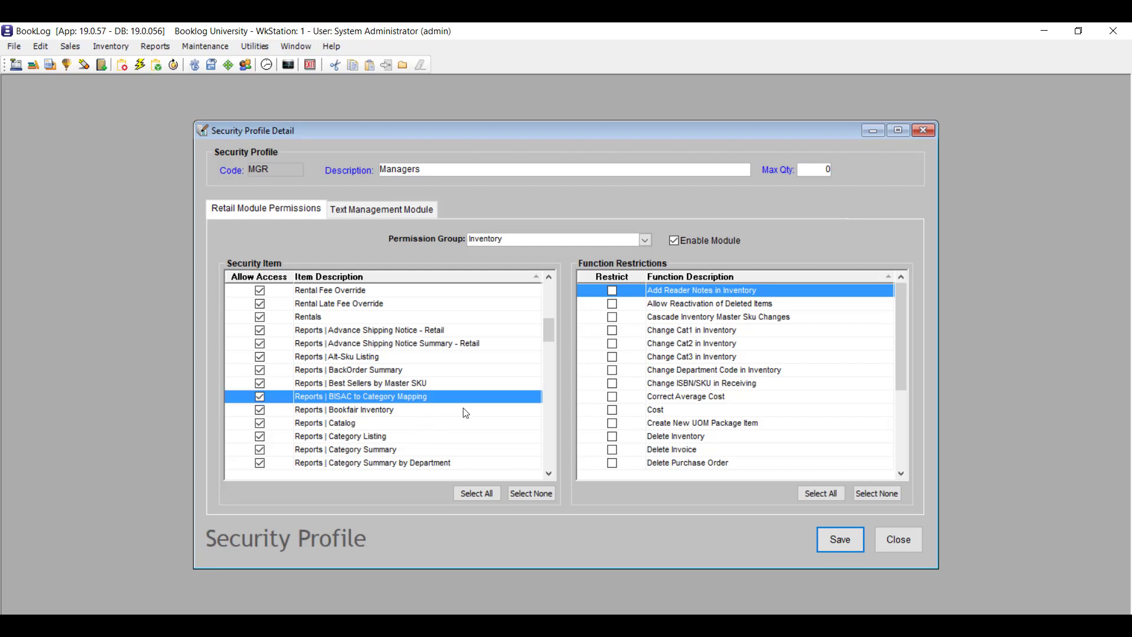
Allow the Invoice/Packing List by Department, PO Alternate Ship, PO By Item - Retail, Receiving Summary by Date and Review Price Changes - Retail reports
scroll(466, 413, "down", 2)
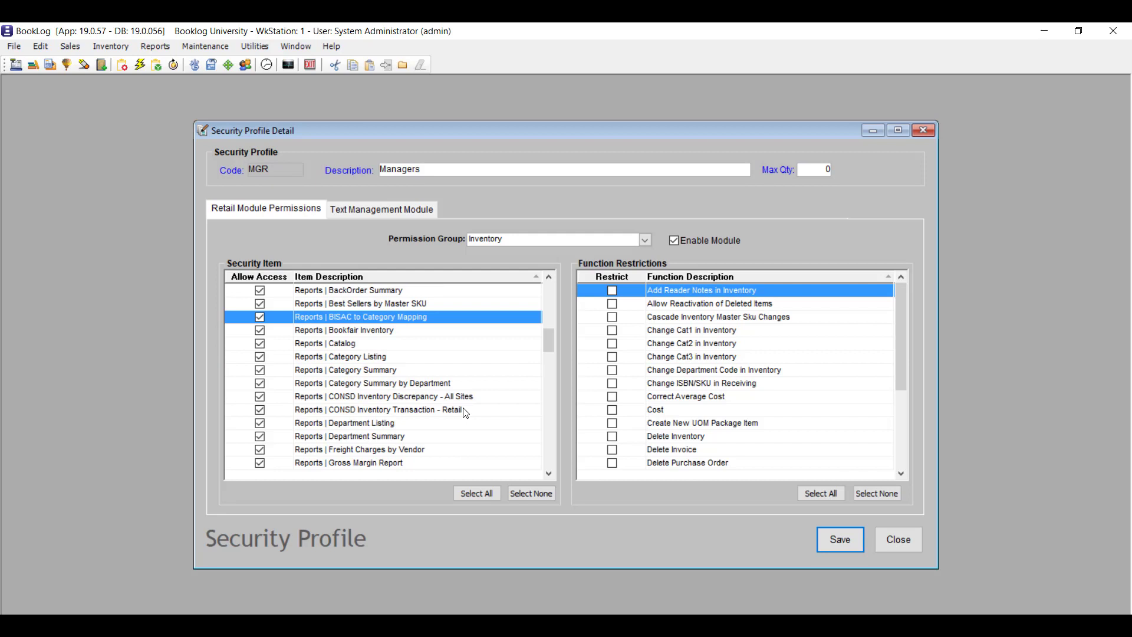
scroll(466, 414, "down", 10)
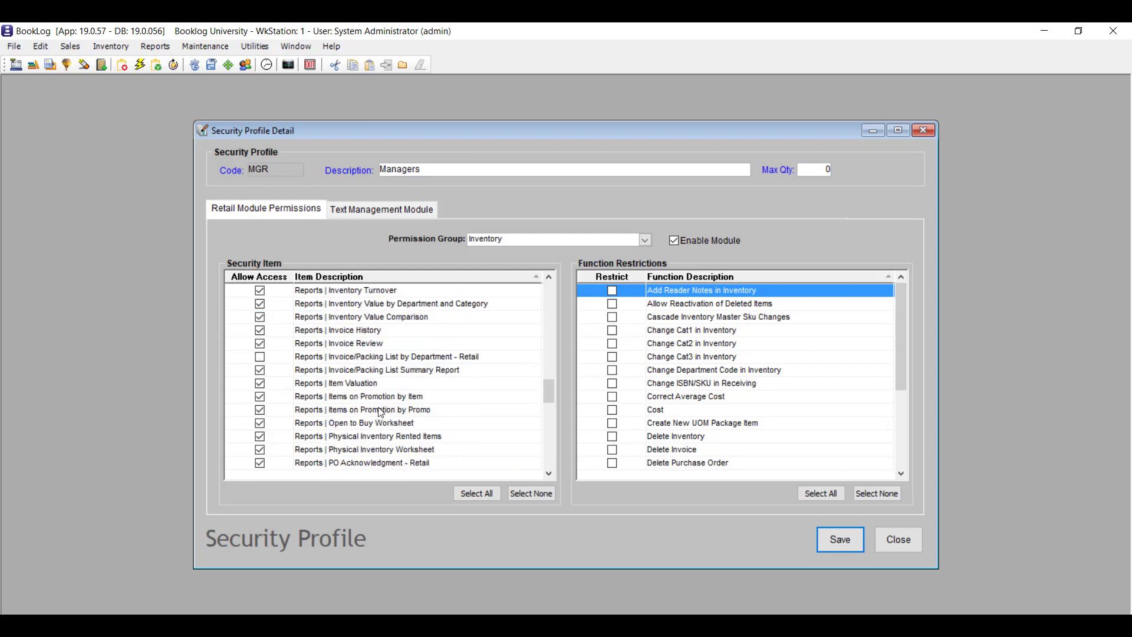
left_click(259, 357)
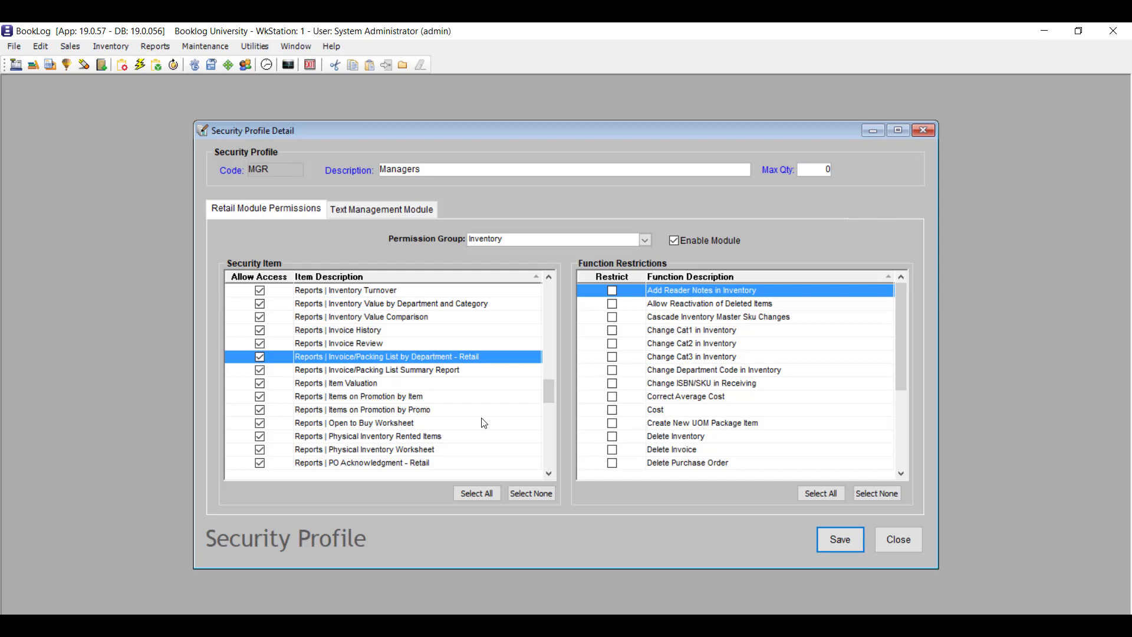
scroll(483, 423, "down", 3)
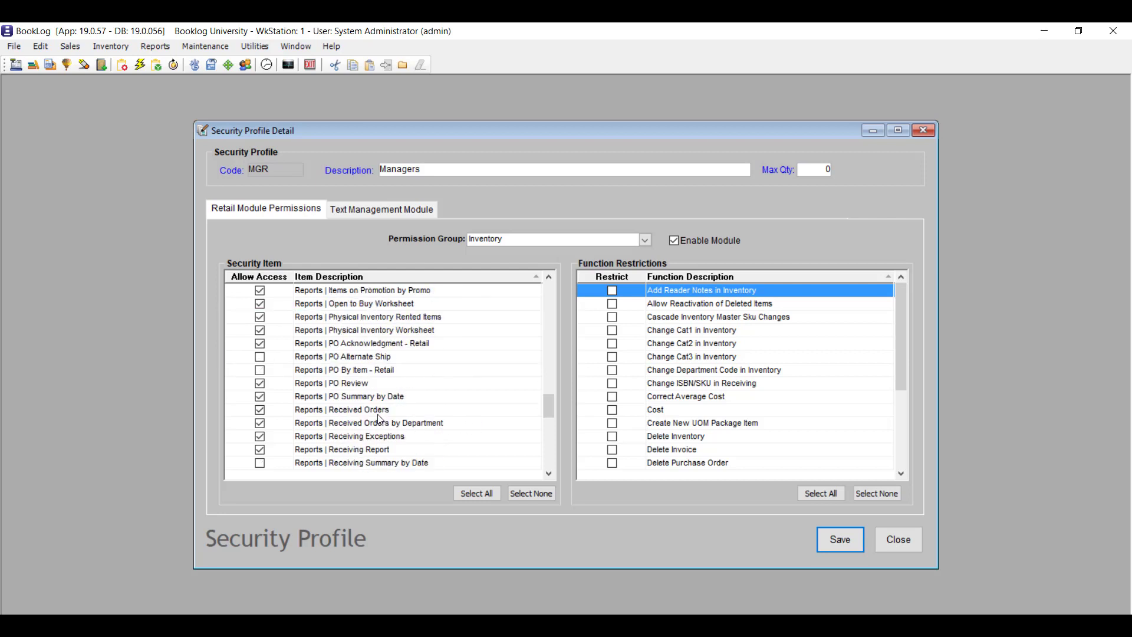
left_click(260, 356)
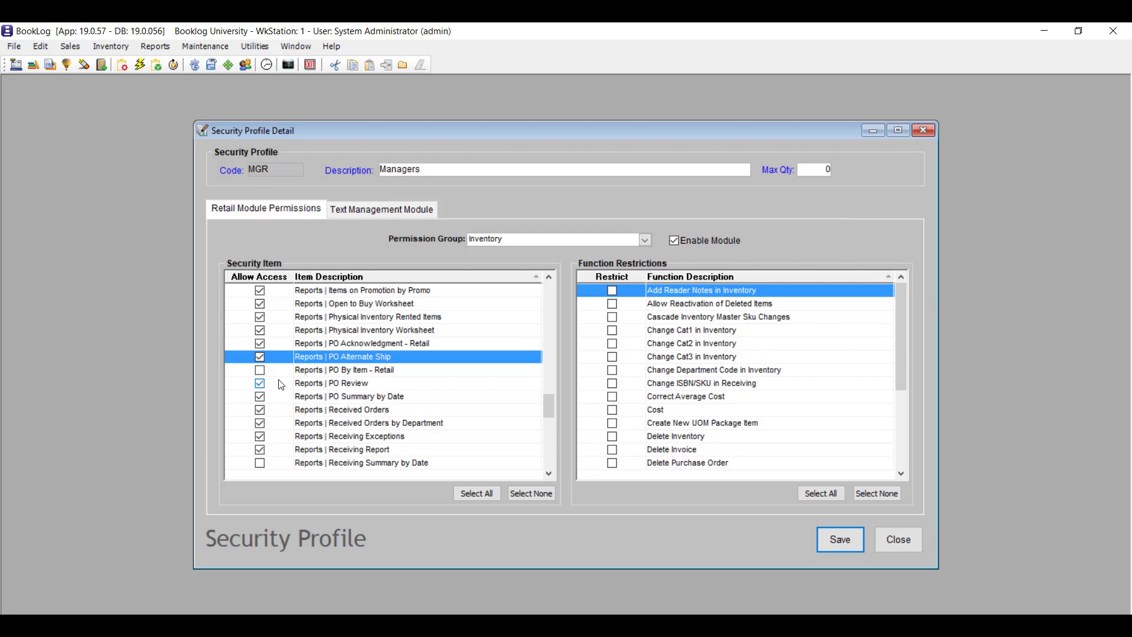
left_click(260, 370)
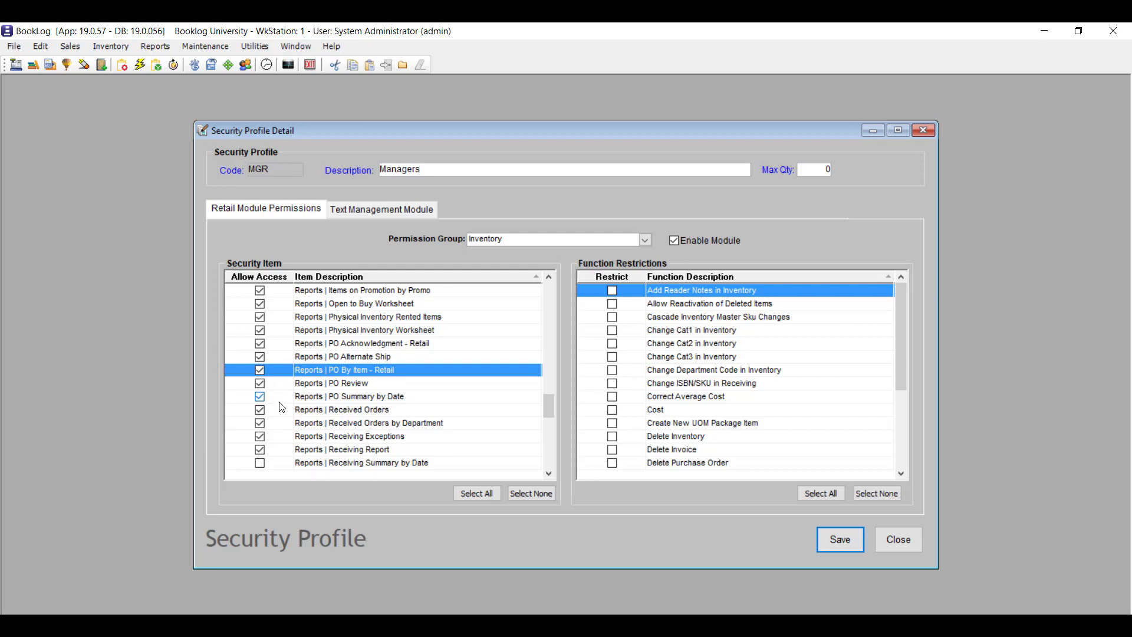
left_click(260, 465)
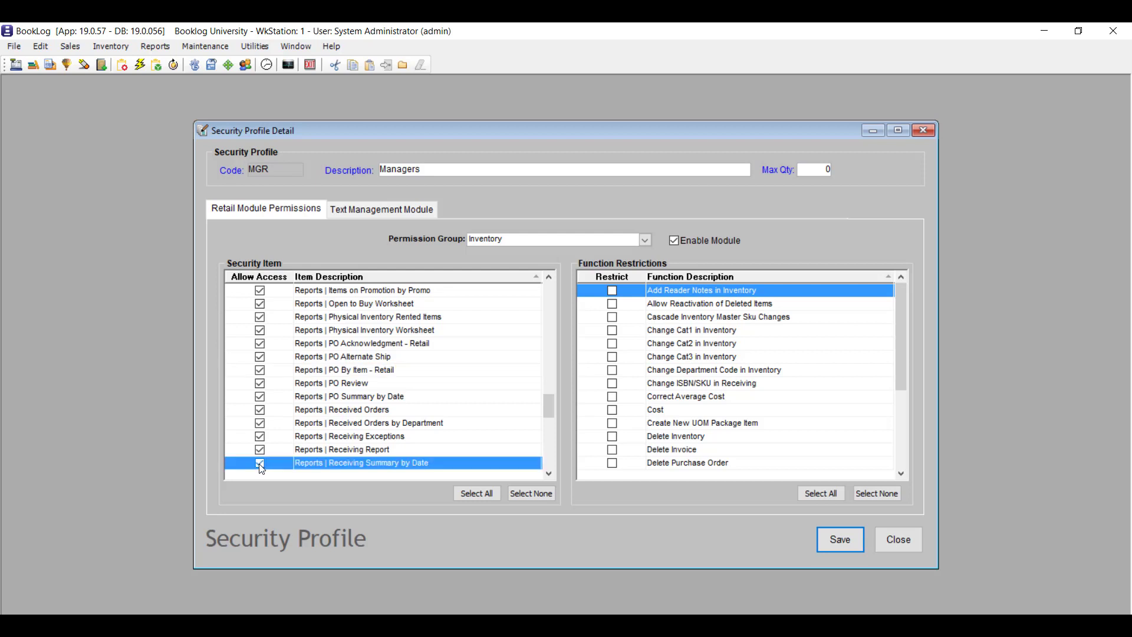
scroll(453, 433, "down", 1)
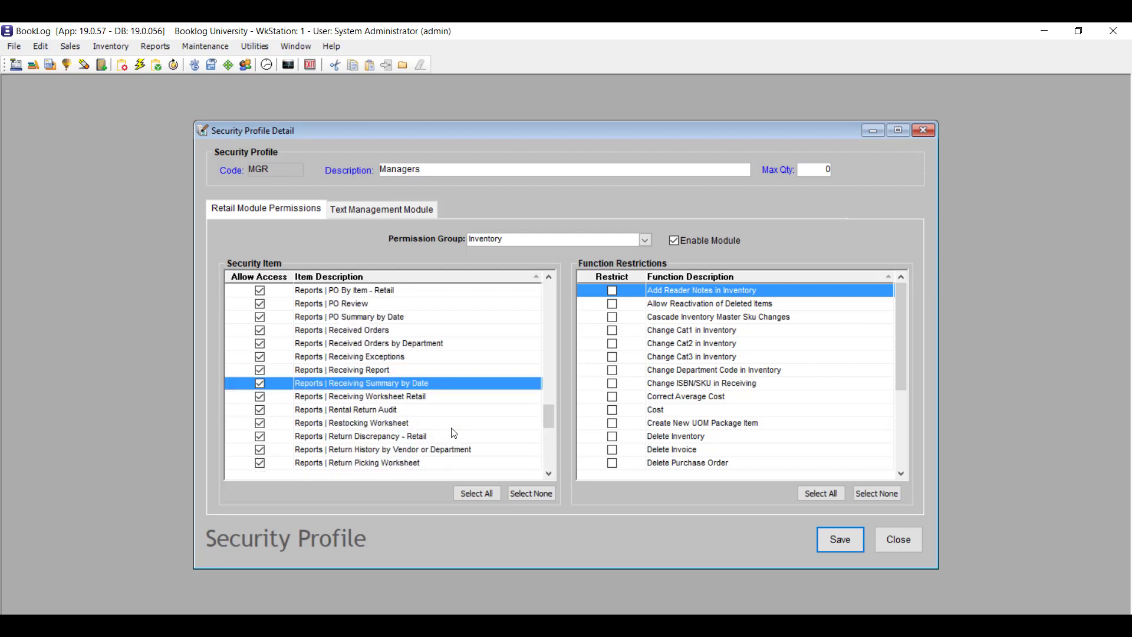
scroll(453, 433, "down", 1)
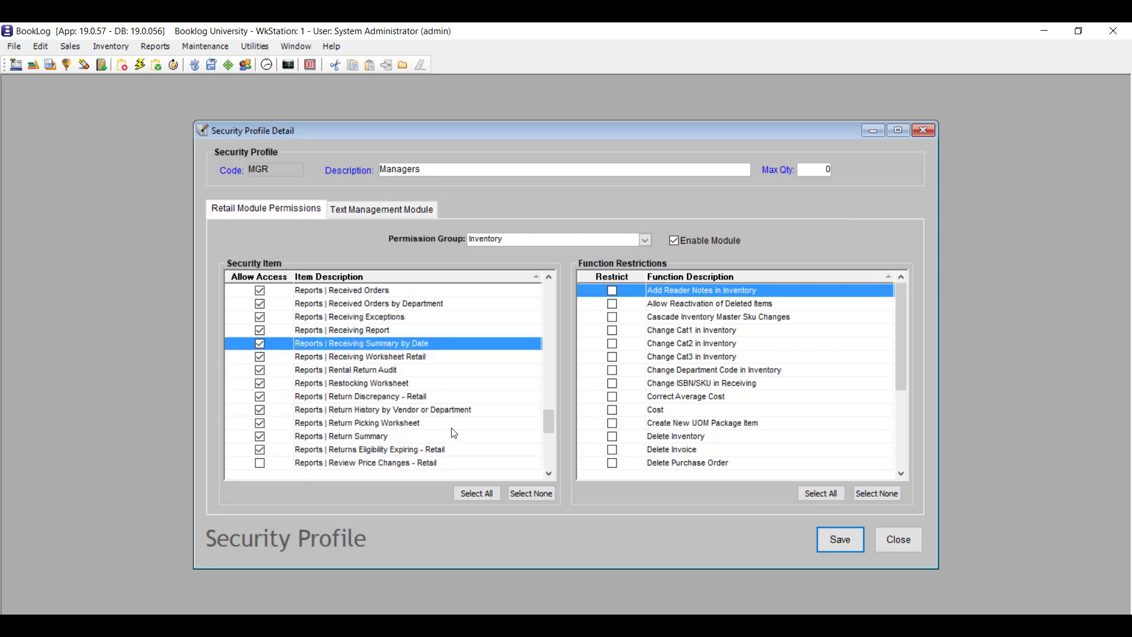
left_click(260, 465)
scroll(485, 439, "down", 3)
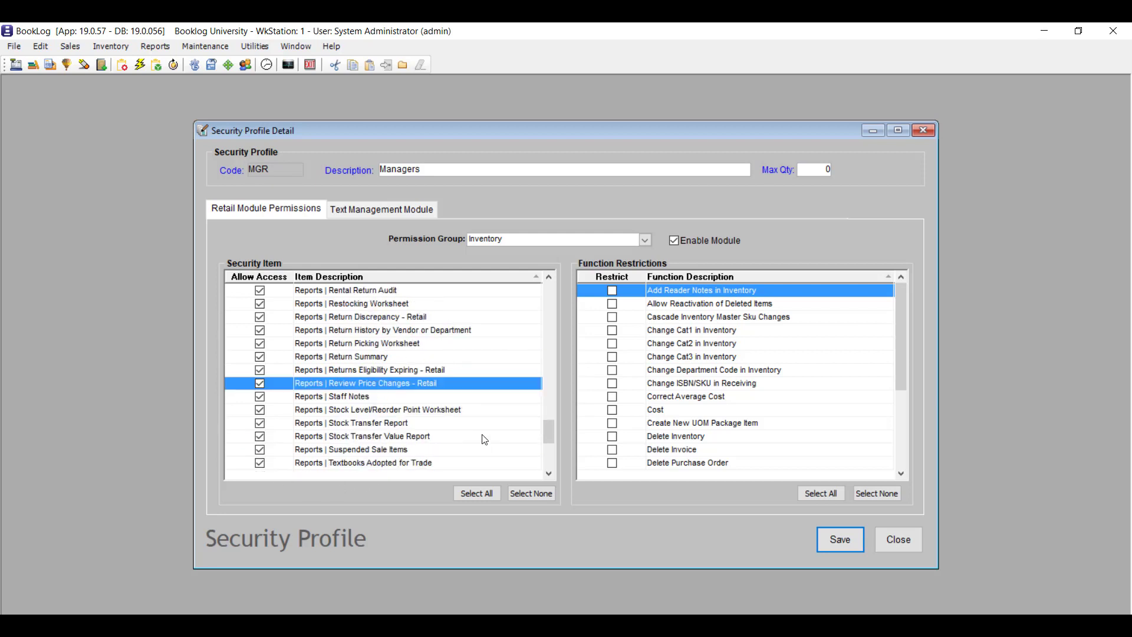
scroll(485, 439, "down", 1)
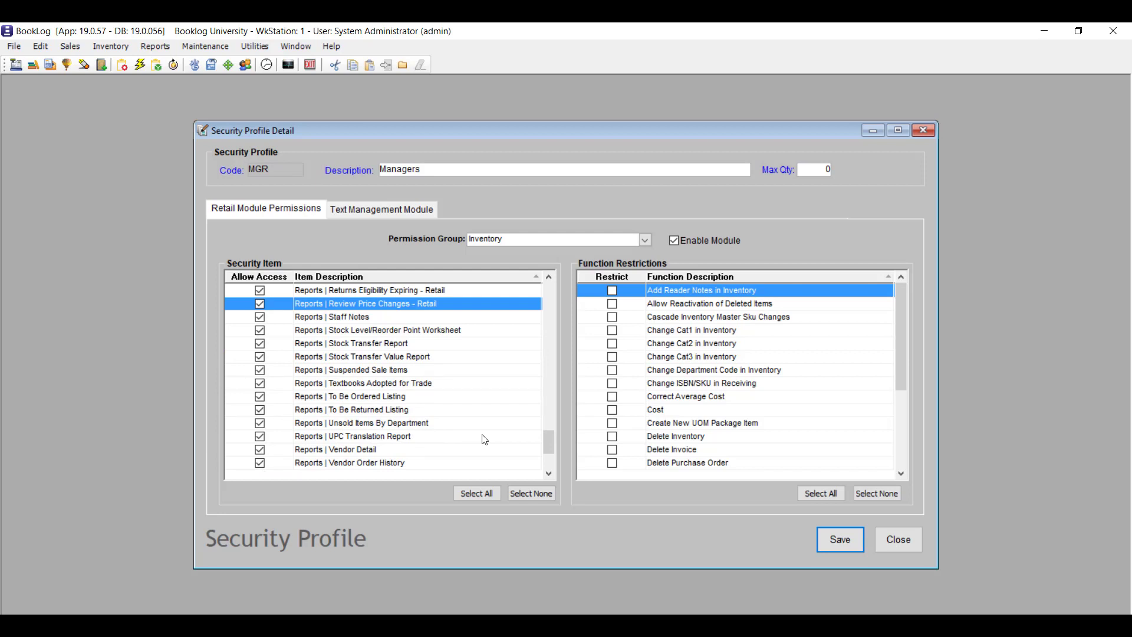
left_click(645, 240)
In Sales & Registers, allow gift card/certificate editing and the Frequent Buyer Certificate and Gift Card/Certificate Picklists
left_click(528, 307)
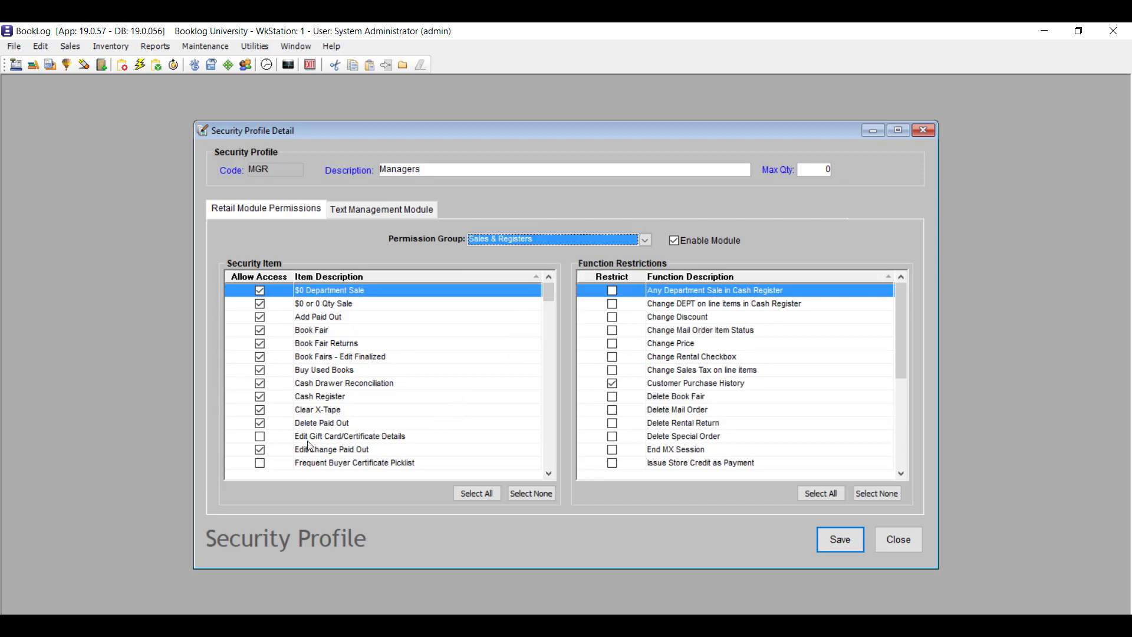
left_click(260, 437)
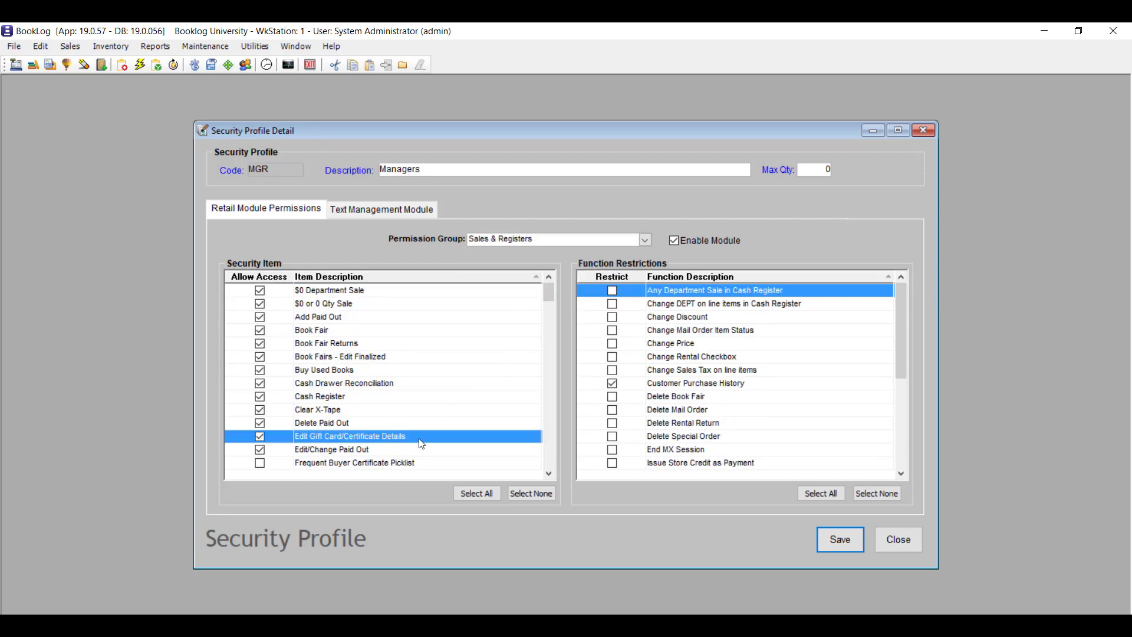
scroll(422, 444, "down", 2)
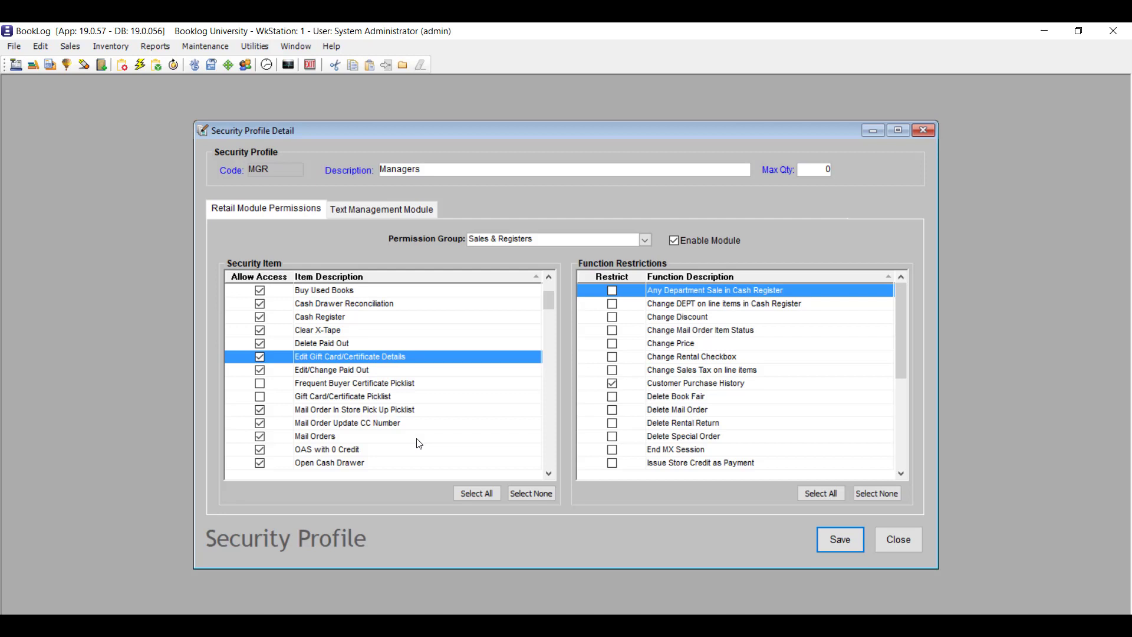
left_click(261, 384)
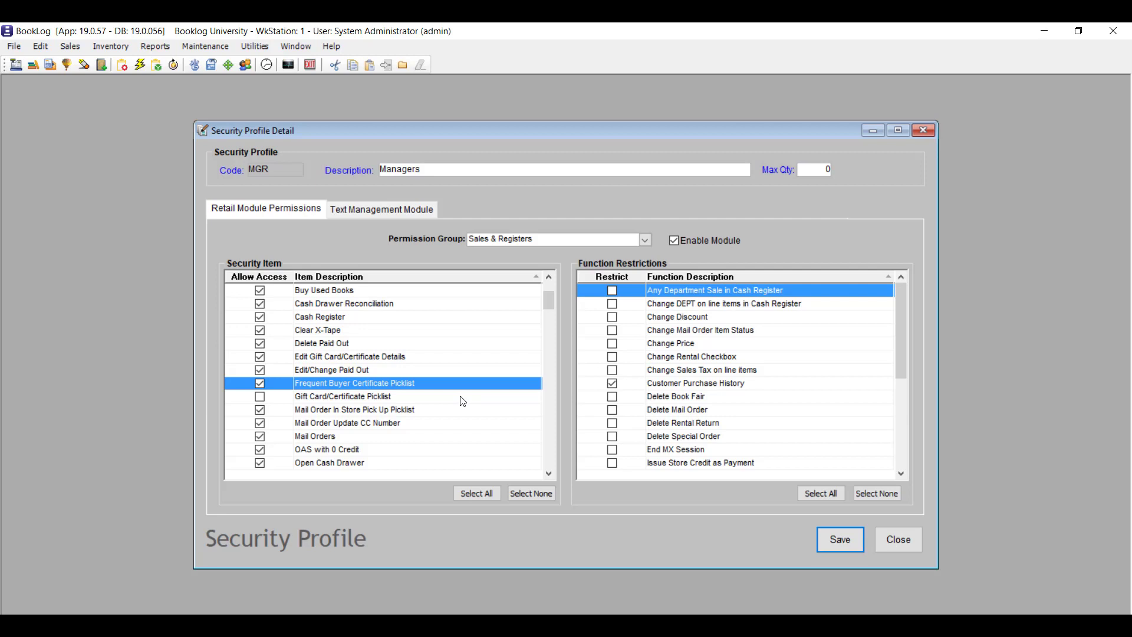
left_click(260, 396)
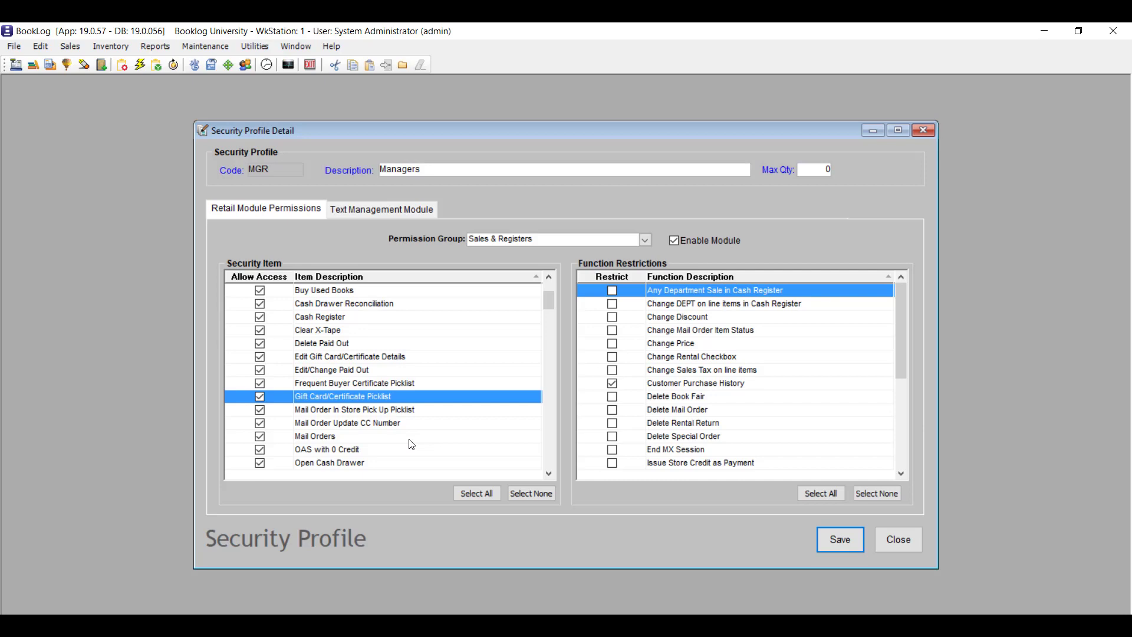
Allow the Mail Order Destination, Mail Orders by Date Needed and Special Order Summary by Date reports
scroll(412, 444, "down", 4)
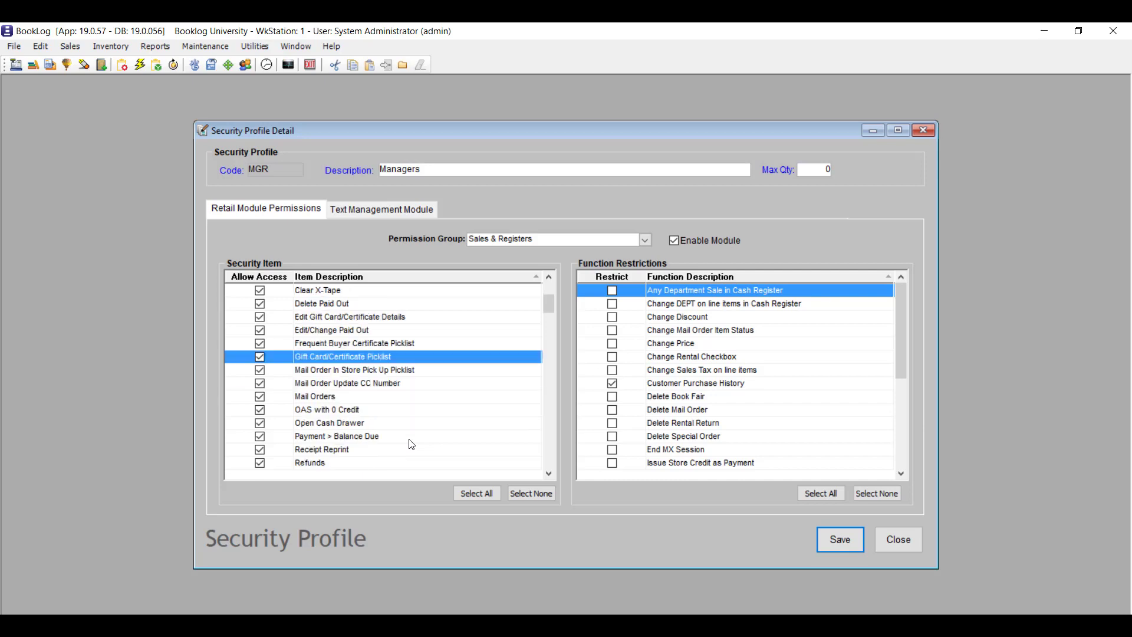
scroll(412, 445, "down", 10)
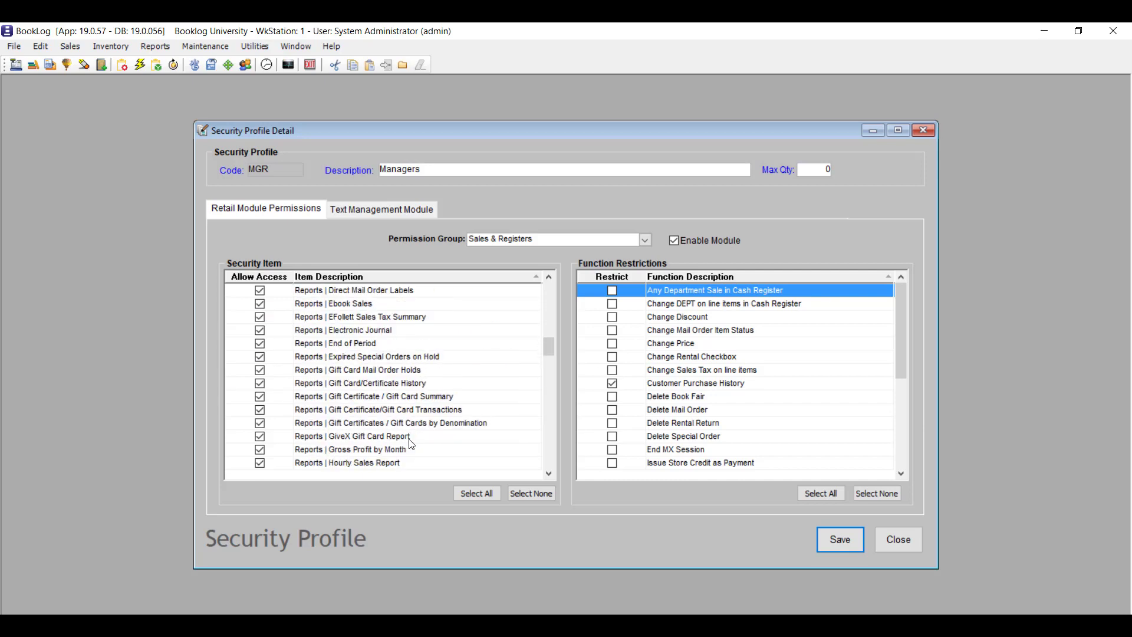
scroll(412, 445, "up", 2)
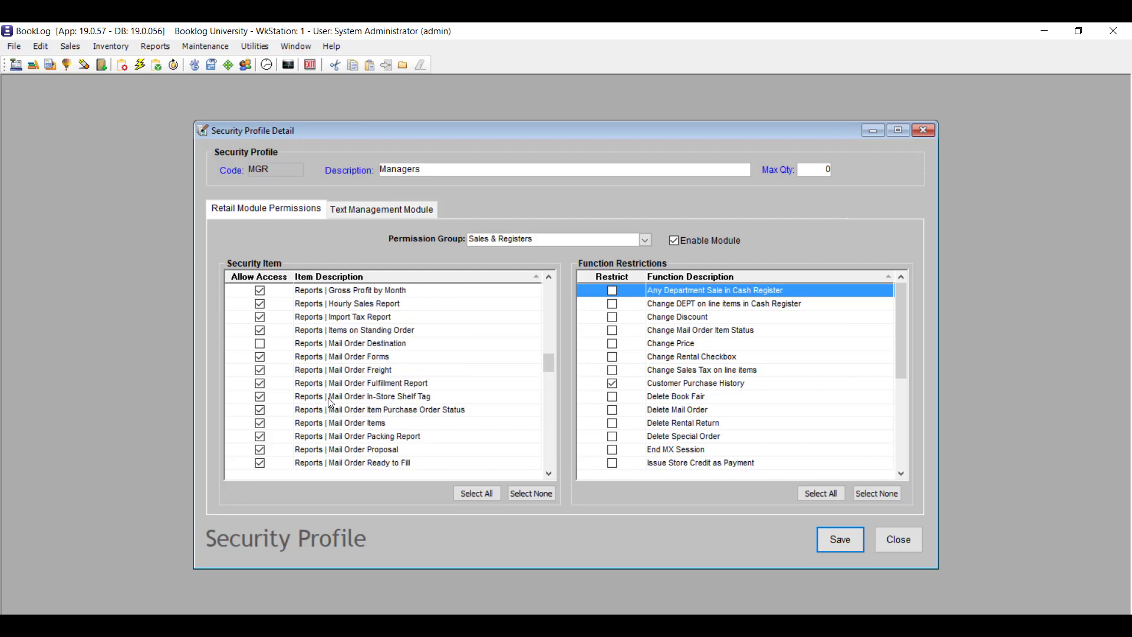
scroll(328, 398, "up", 3)
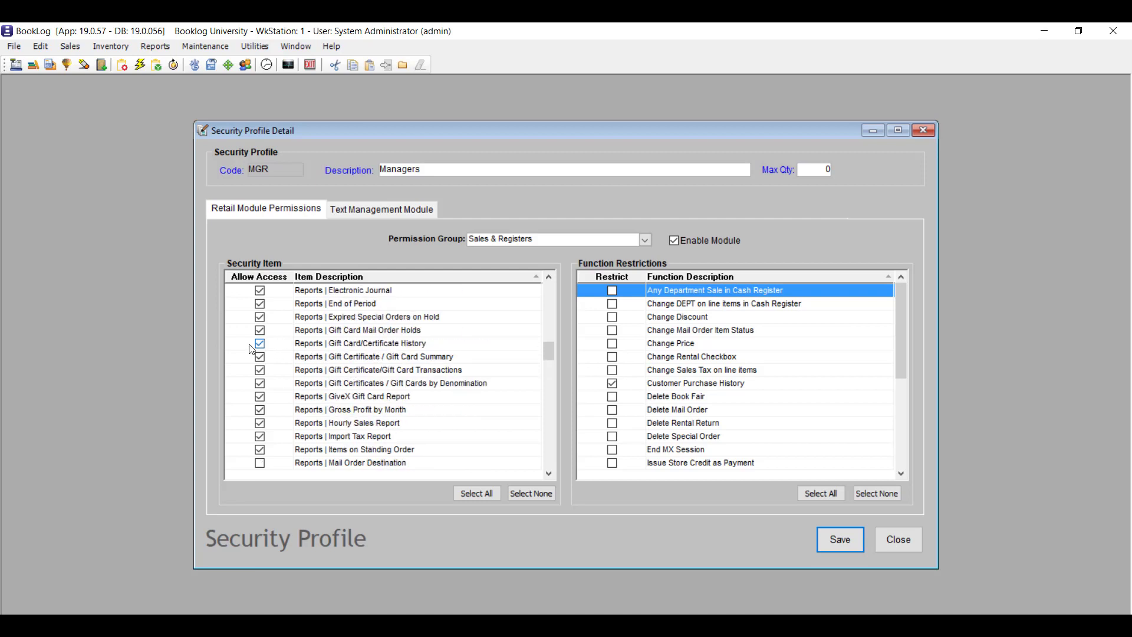
left_click(260, 463)
scroll(413, 448, "down", 1)
scroll(461, 438, "down", 2)
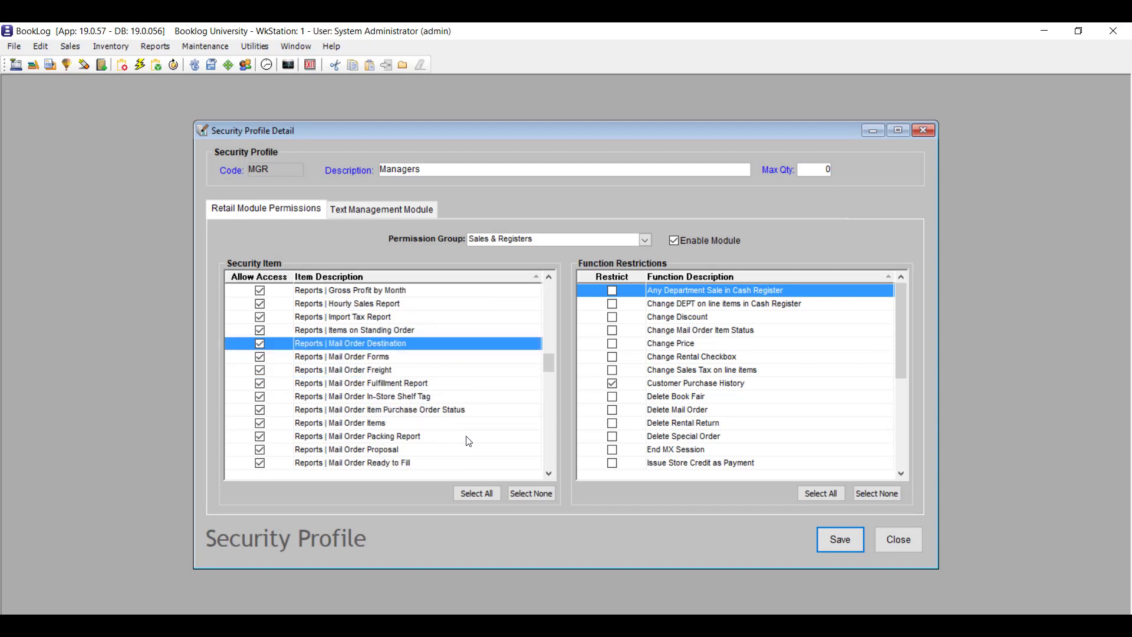
scroll(469, 441, "down", 5)
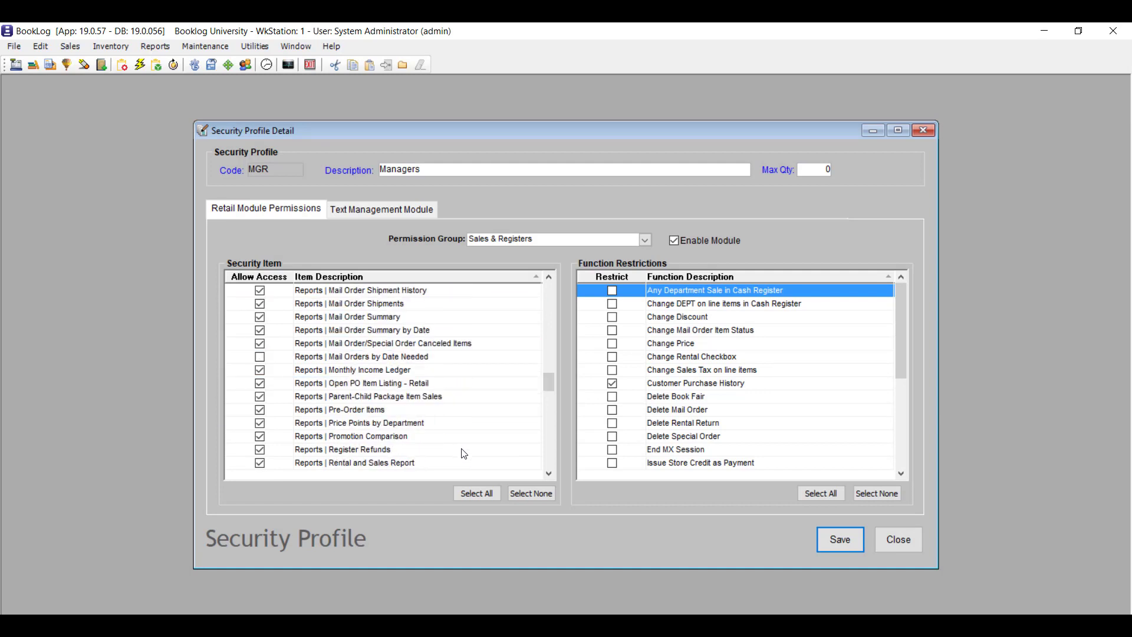
left_click(260, 358)
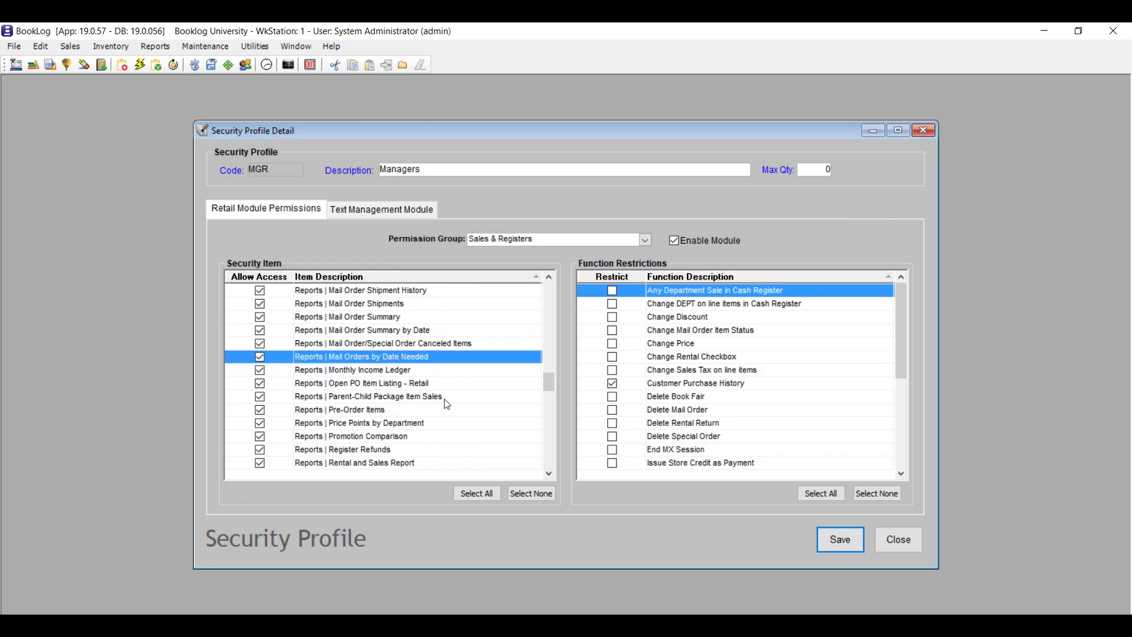
scroll(448, 405, "down", 15)
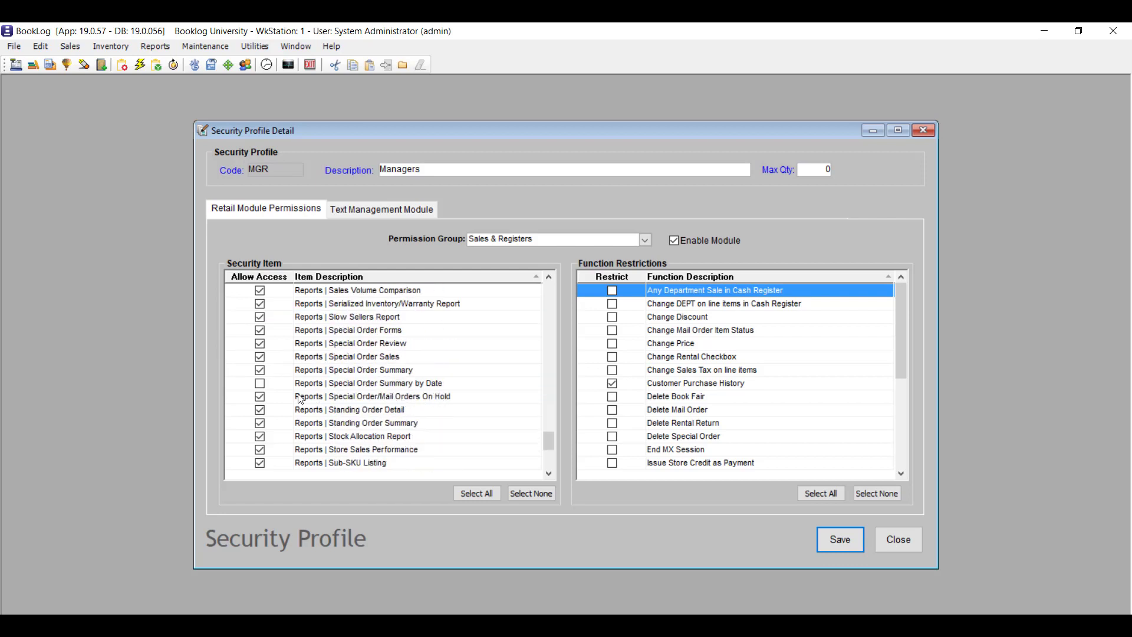
left_click(260, 384)
scroll(502, 429, "down", 1)
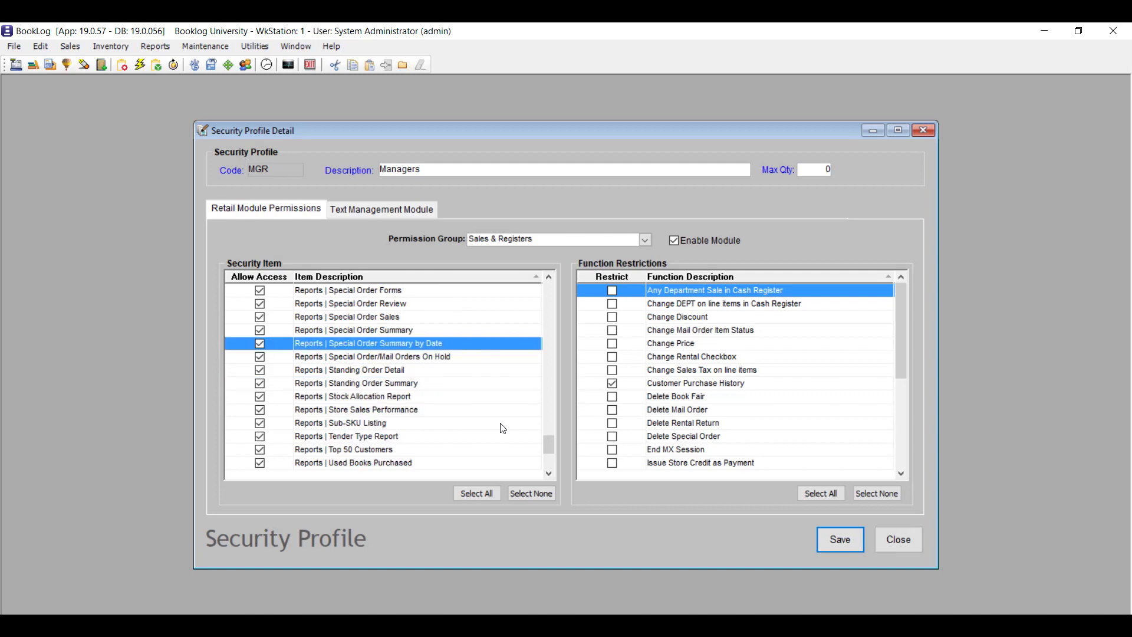
scroll(503, 428, "down", 3)
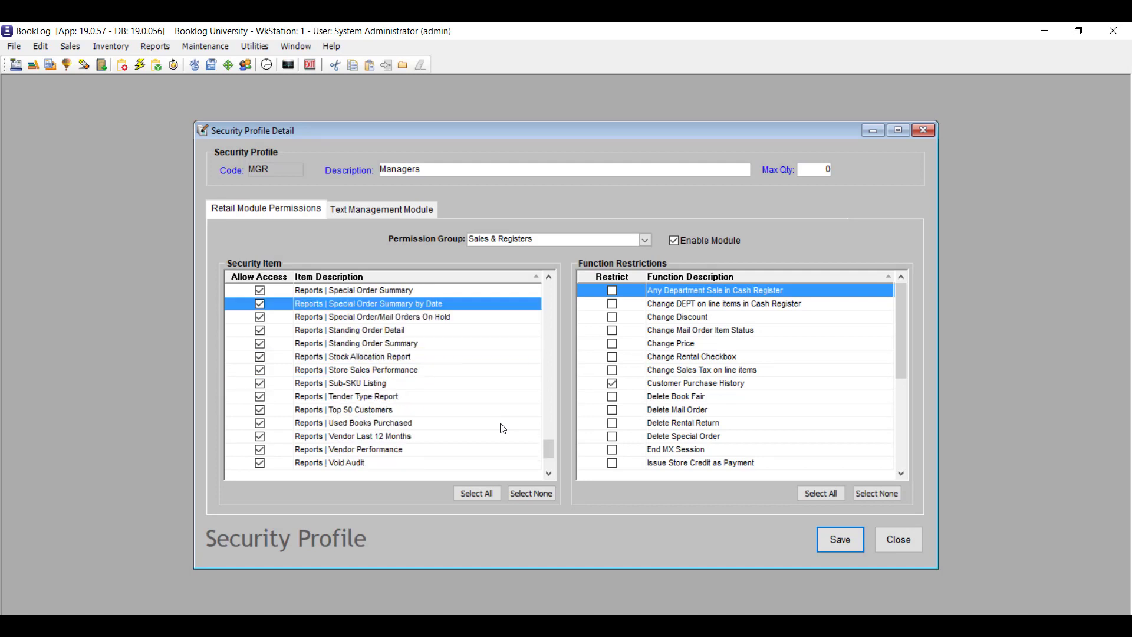
Lift the Customer Purchase History, Plug-in Totals, Override Max Discount, On Account Payments and Override FALink Term restrictions
left_click(613, 389)
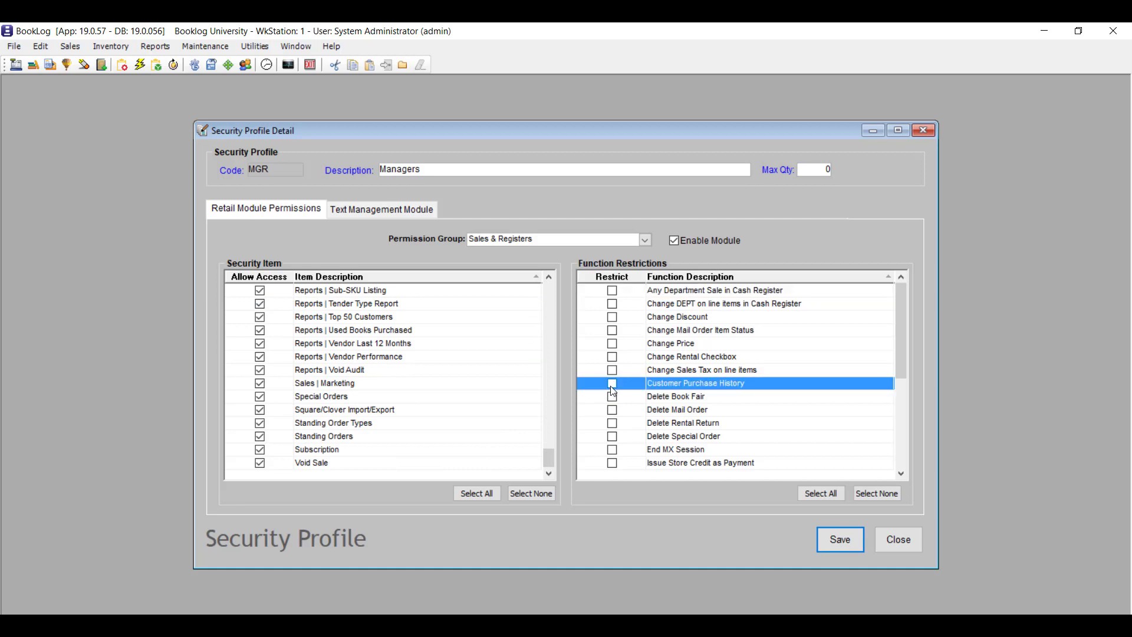
scroll(775, 394, "down", 4)
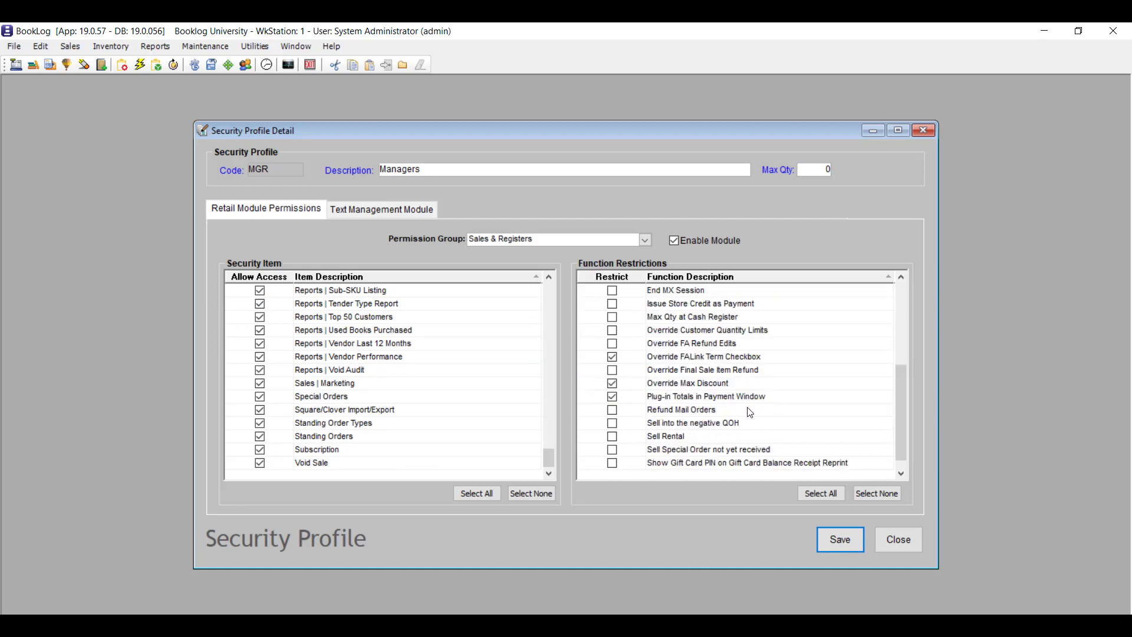
scroll(838, 407, "down", 1)
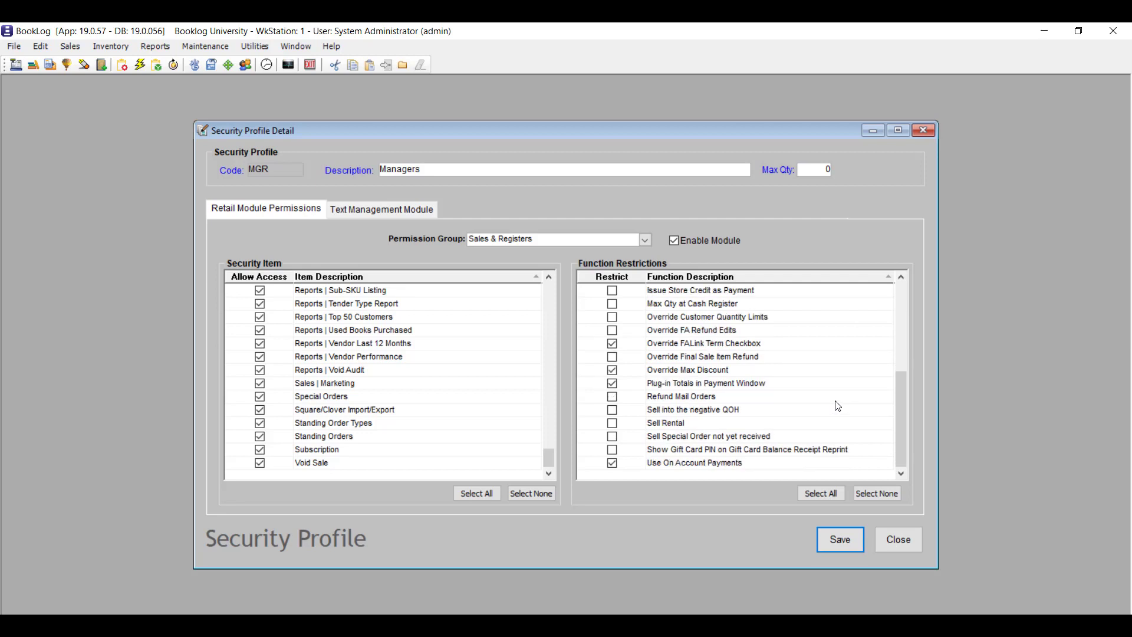
left_click(614, 385)
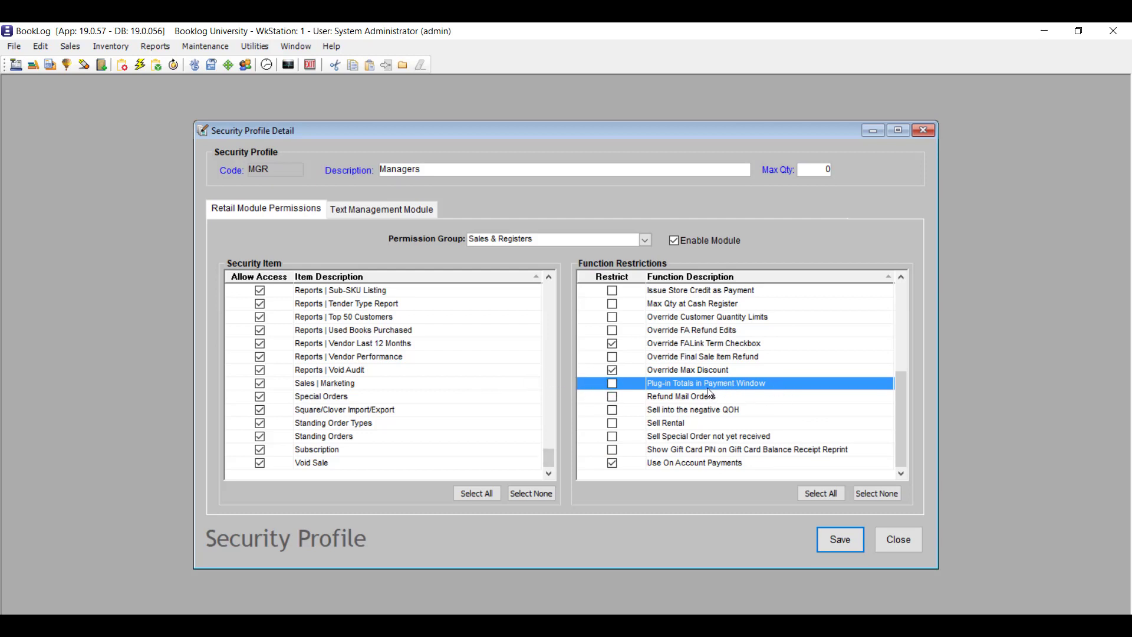
left_click(614, 370)
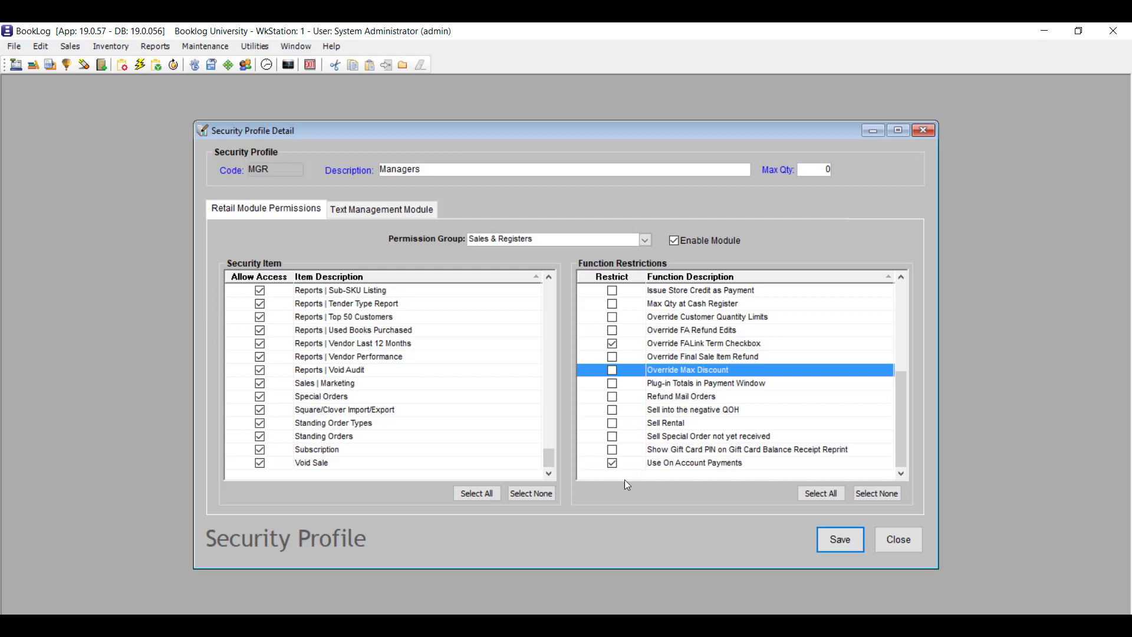
left_click(614, 466)
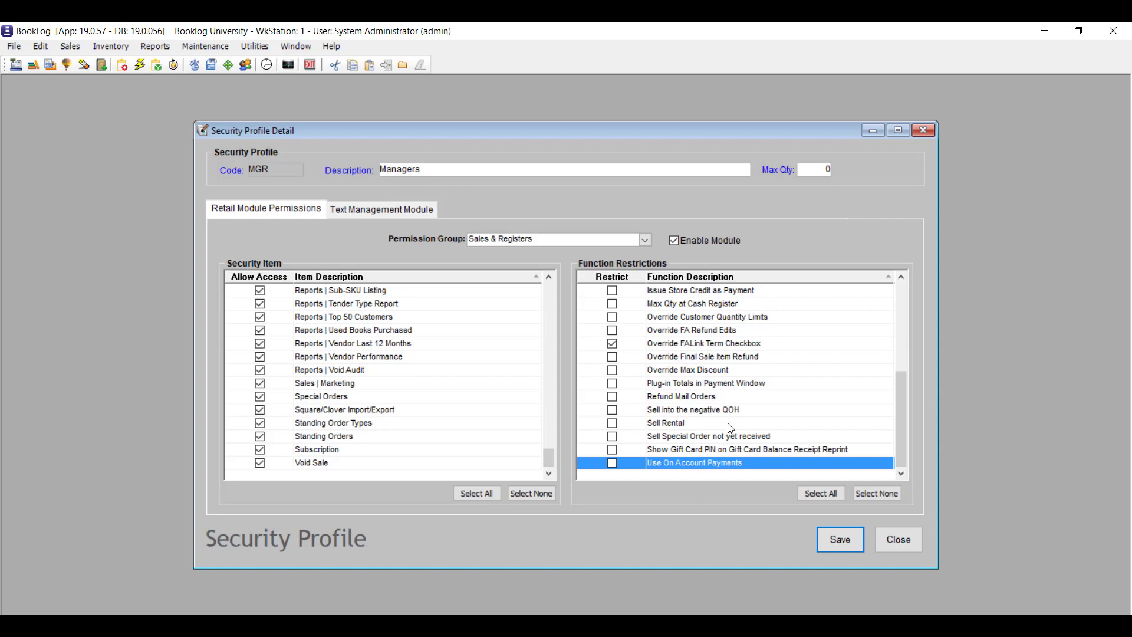
left_click(613, 346)
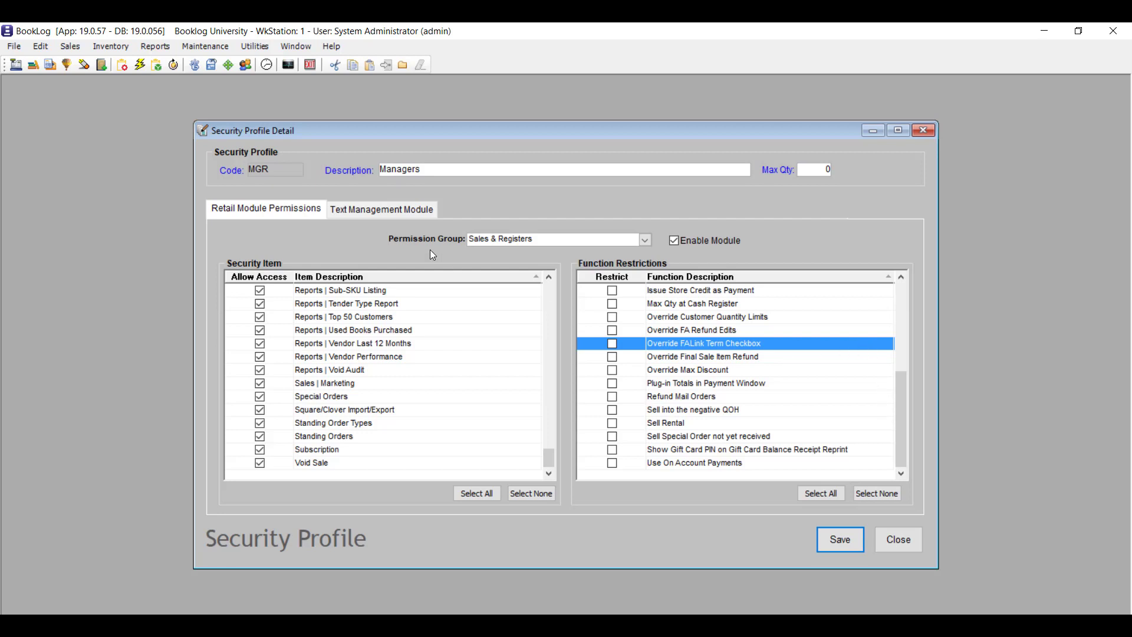
In Text Management Adoptions, allow the Adoption Dates, Adoptions With SubSKUs, Duplicate Adoptions and Rental Item Adoptions reports
left_click(419, 210)
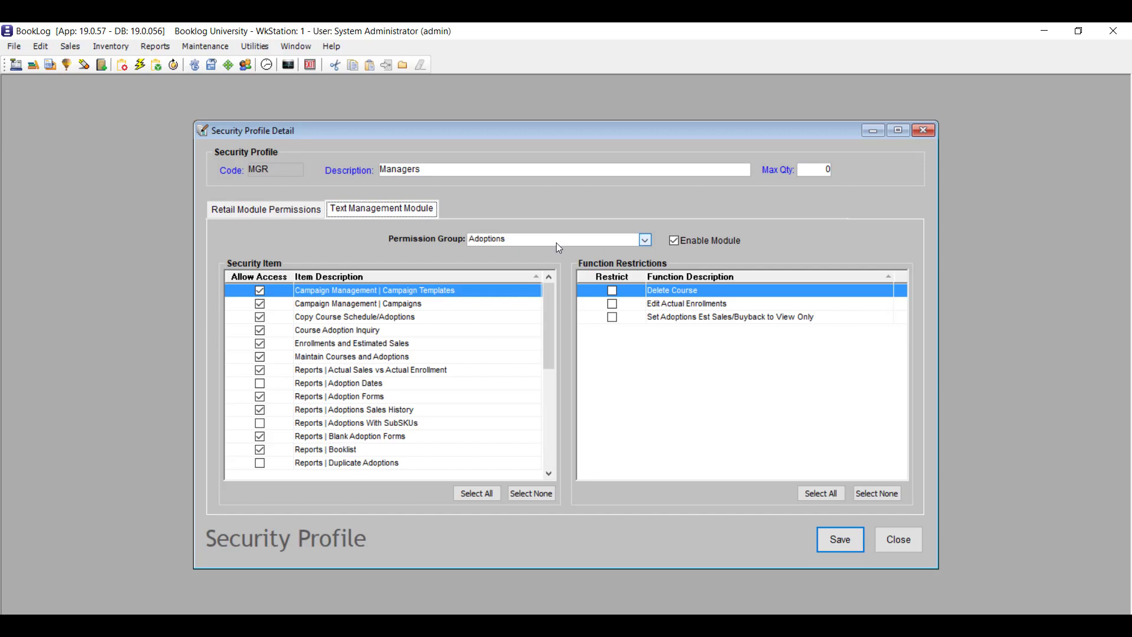
left_click(259, 384)
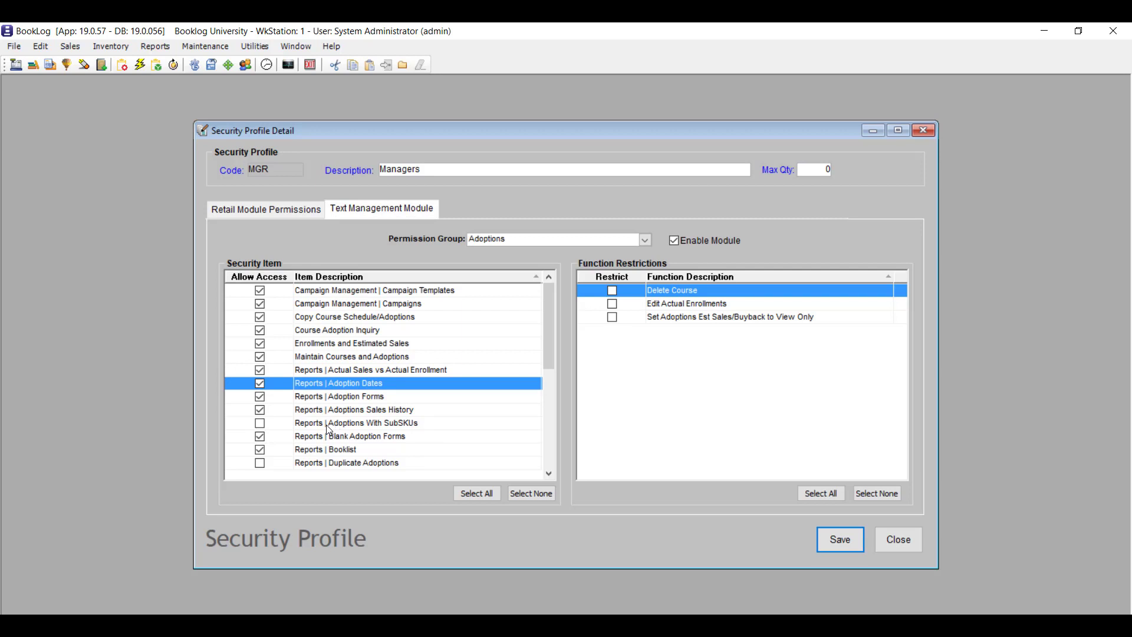
left_click(259, 423)
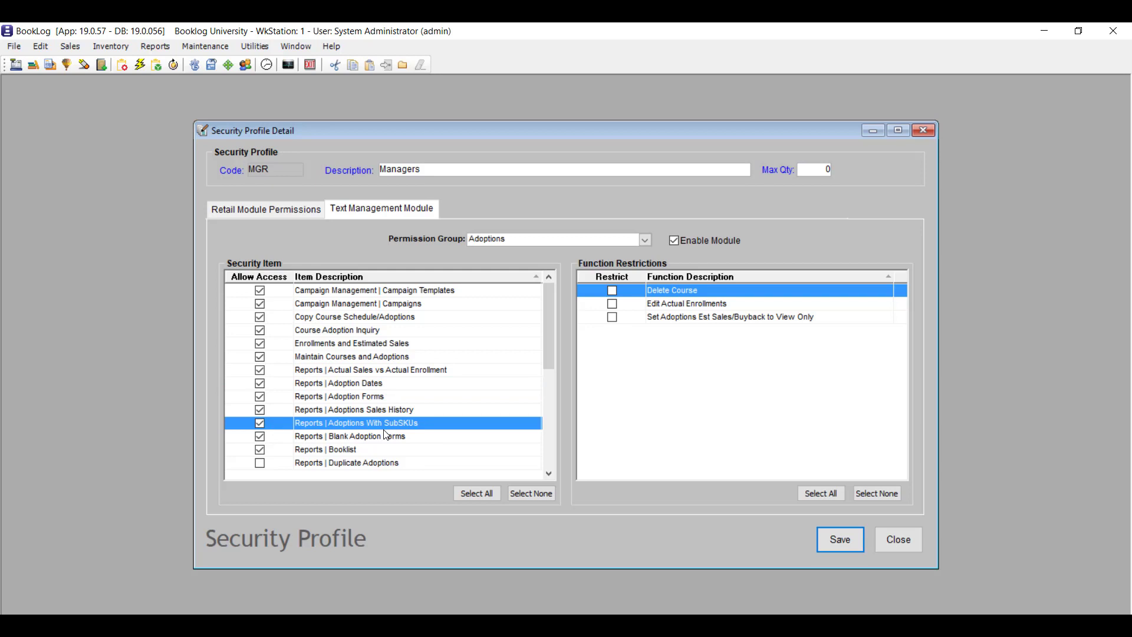
left_click(260, 463)
scroll(436, 451, "down", 2)
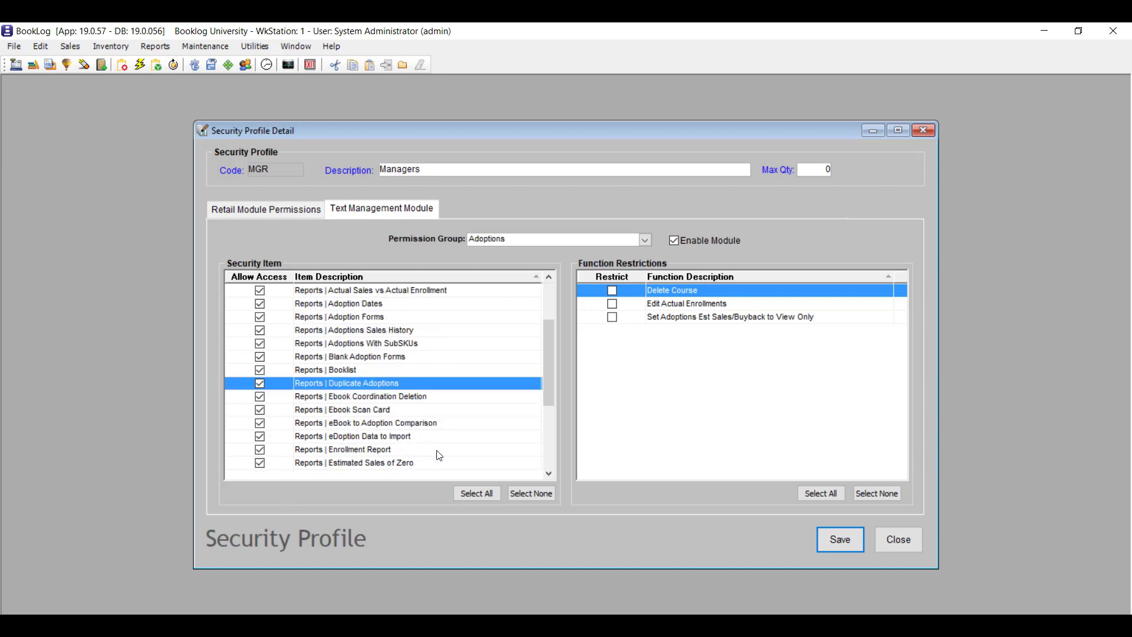
scroll(439, 455, "down", 3)
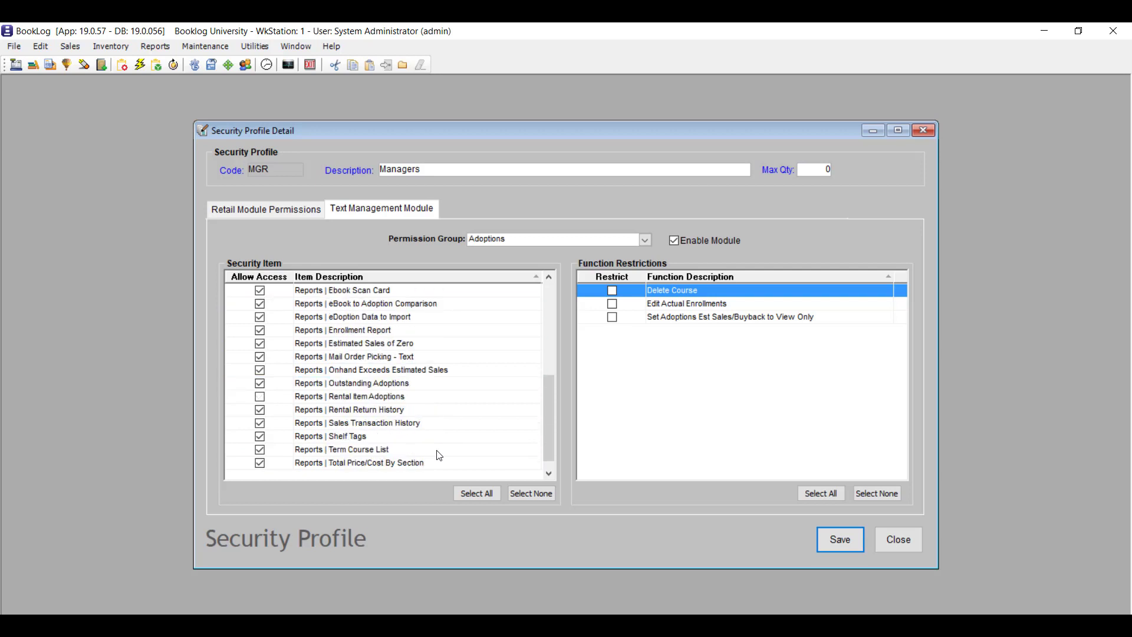
left_click(260, 396)
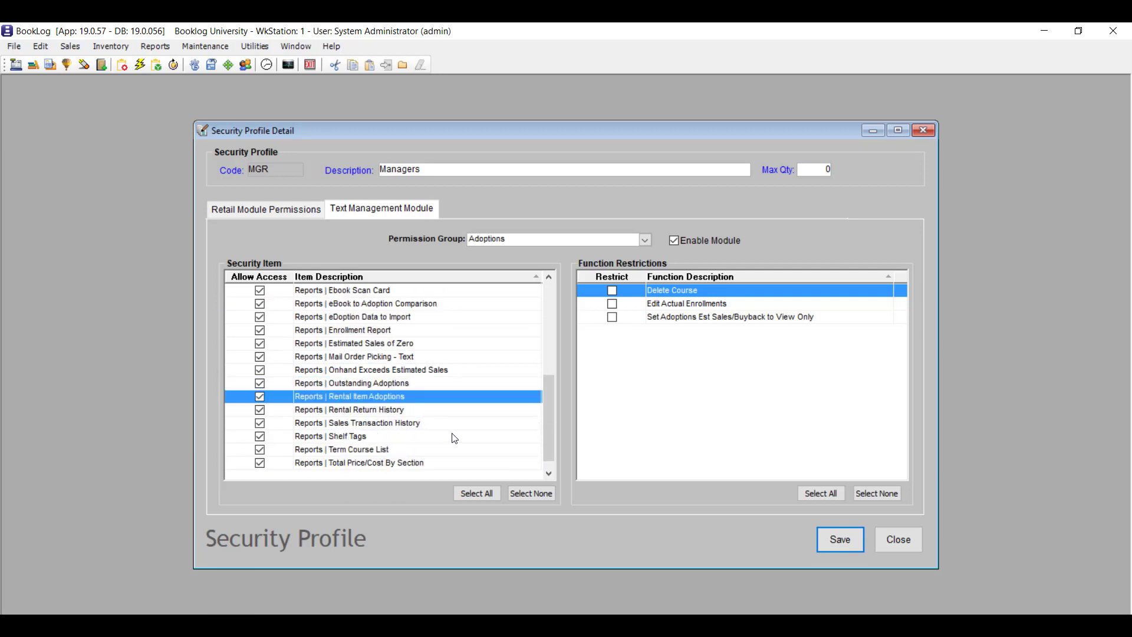
scroll(455, 439, "down", 1)
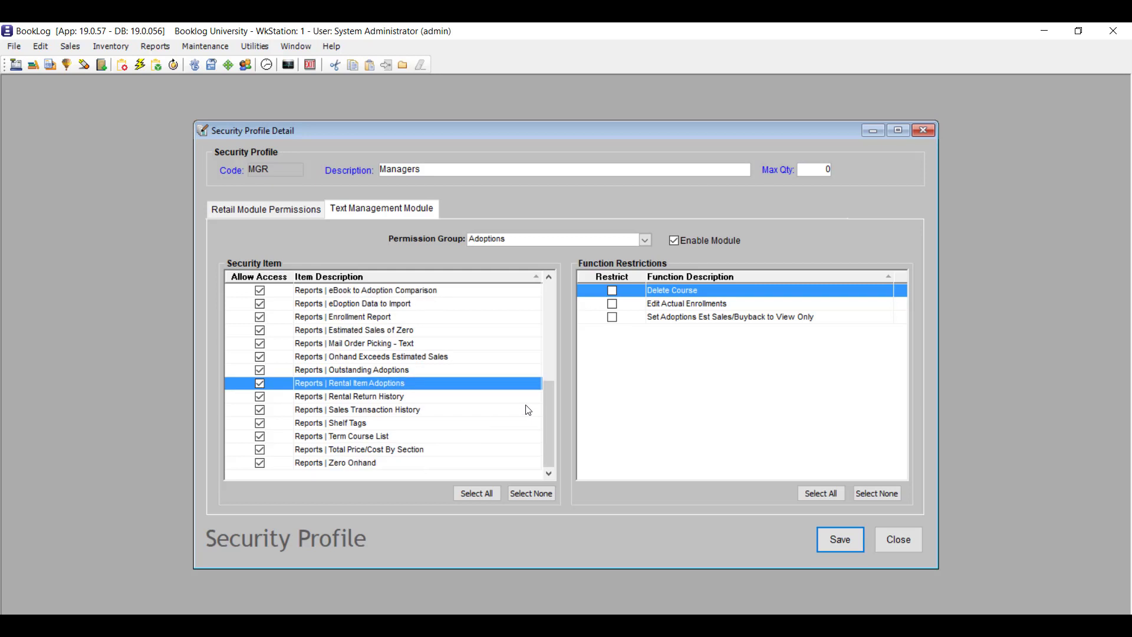
left_click(646, 239)
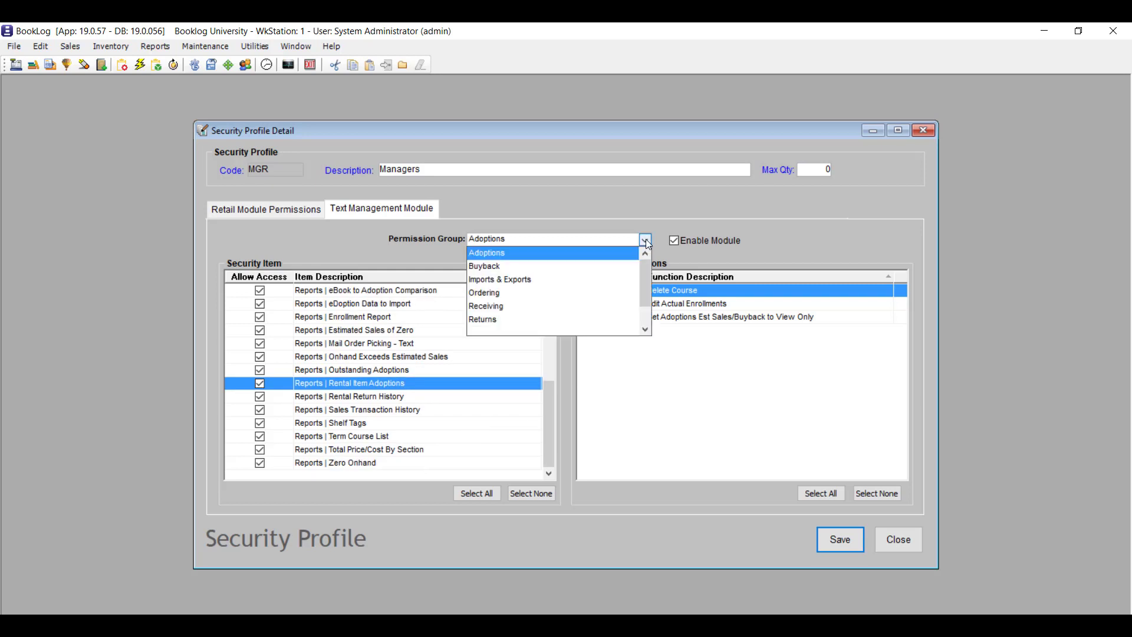
In the Ordering group, allow Managers to delete purchase orders
left_click(496, 293)
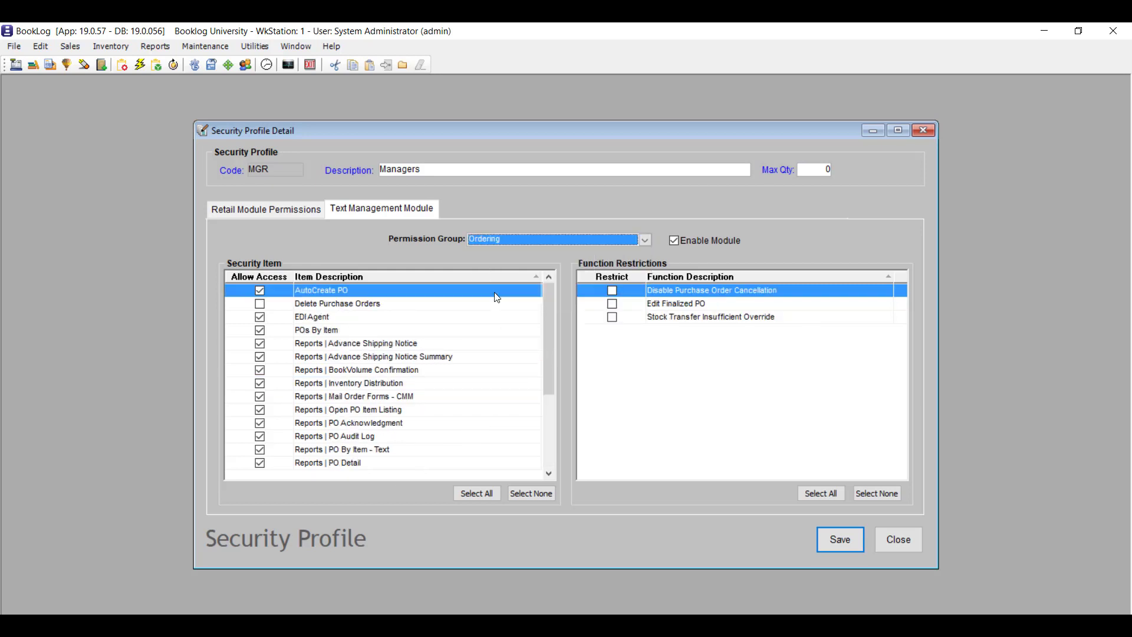
left_click(259, 304)
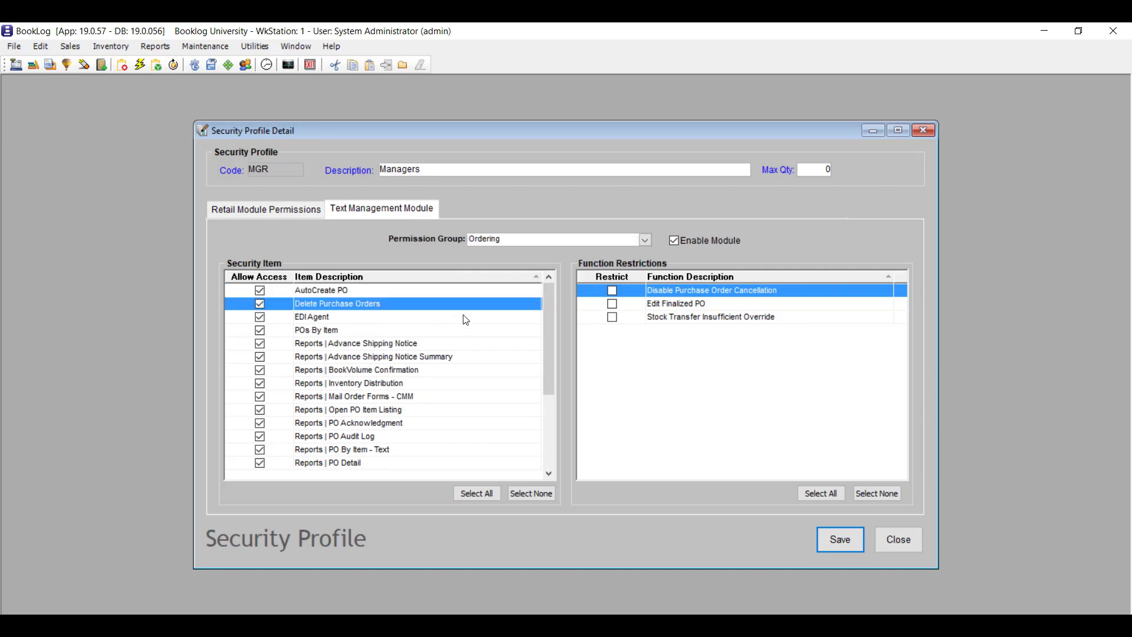
scroll(466, 320, "down", 3)
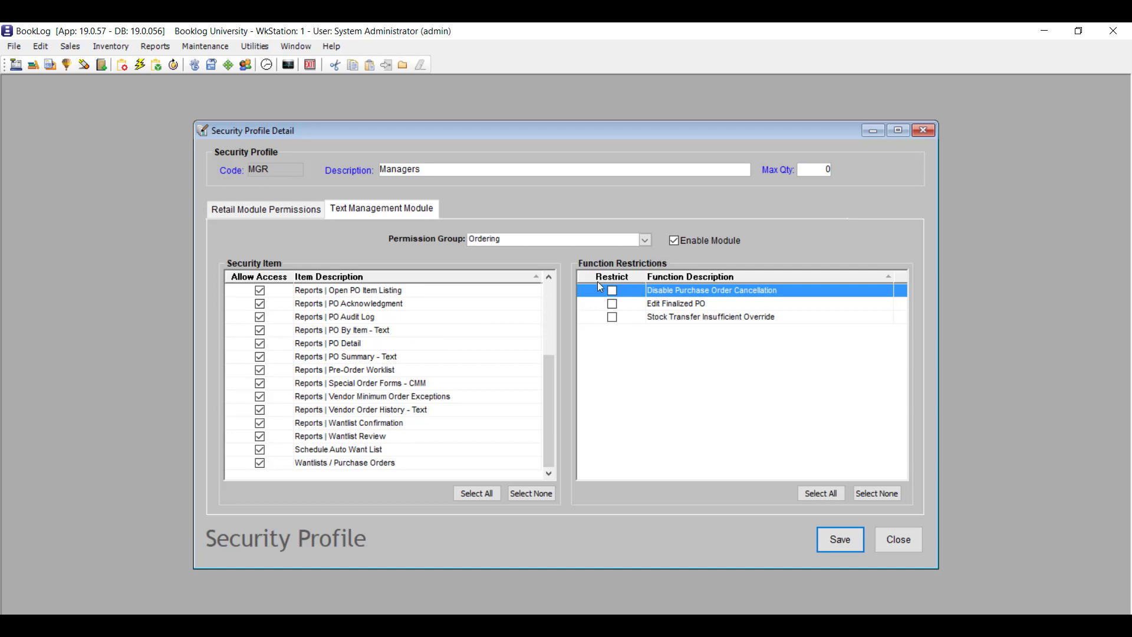
In the Returns group, allow Managers to delete returns
left_click(647, 241)
left_click(493, 321)
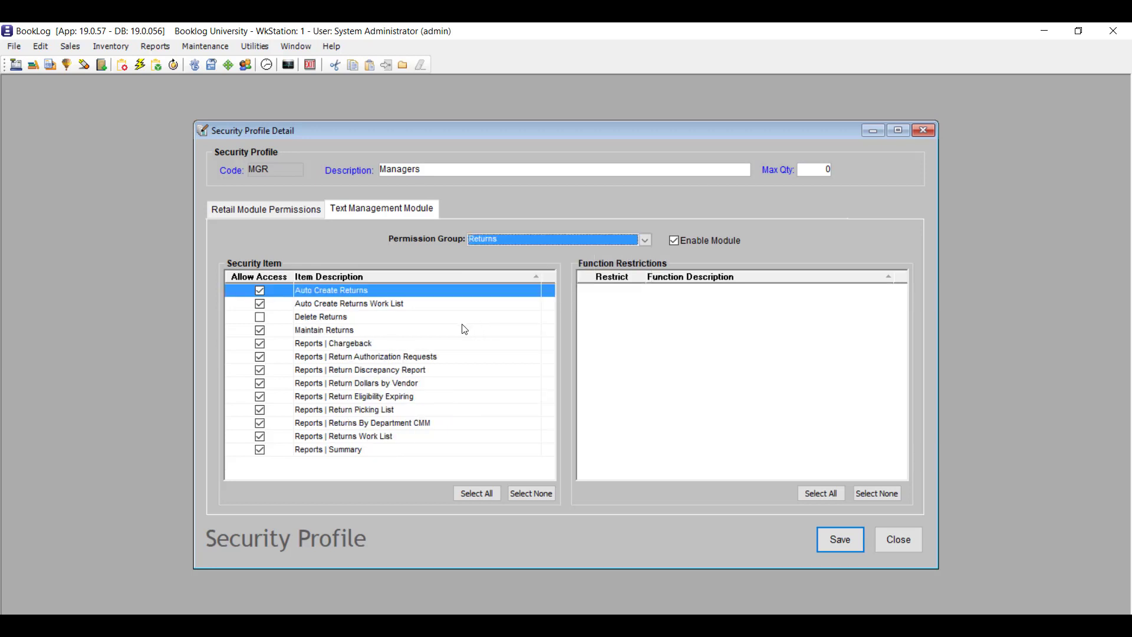
left_click(262, 319)
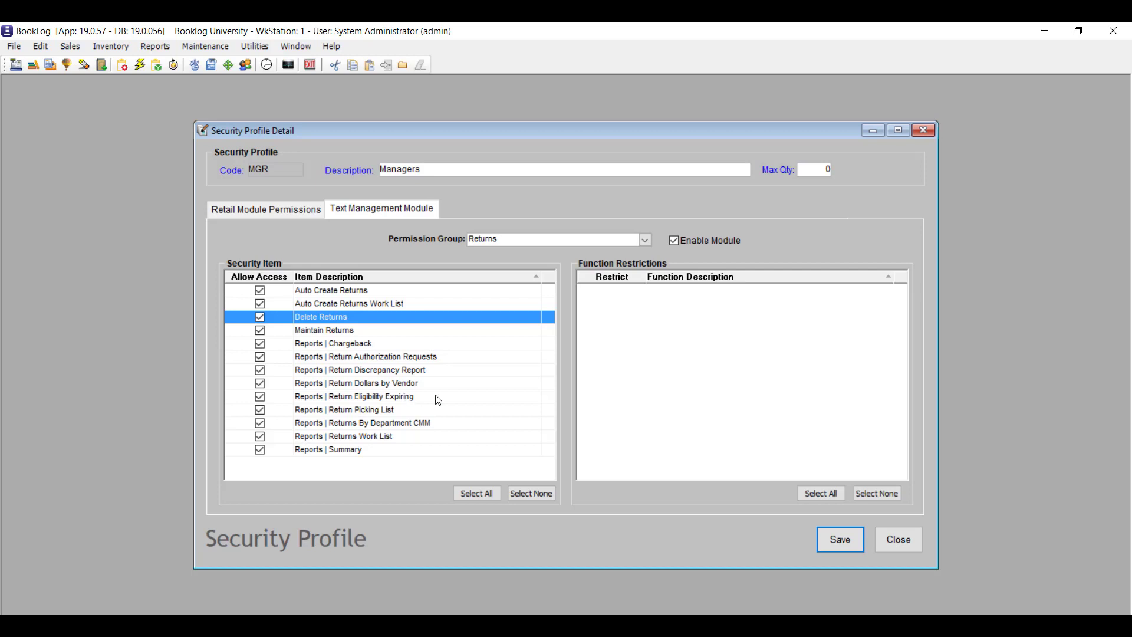
left_click(649, 240)
scroll(608, 301, "down", 1)
In System Maintenance, allow deleting faculty/contacts and inventory items, plus the Follett Rental Chargeback report
left_click(565, 309)
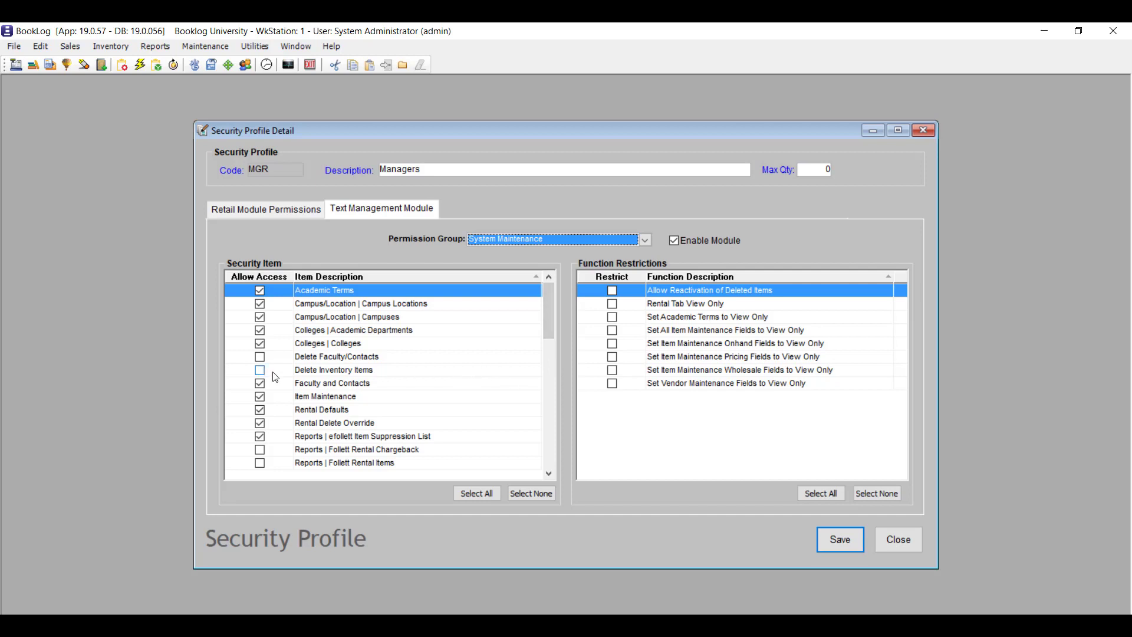
left_click(260, 358)
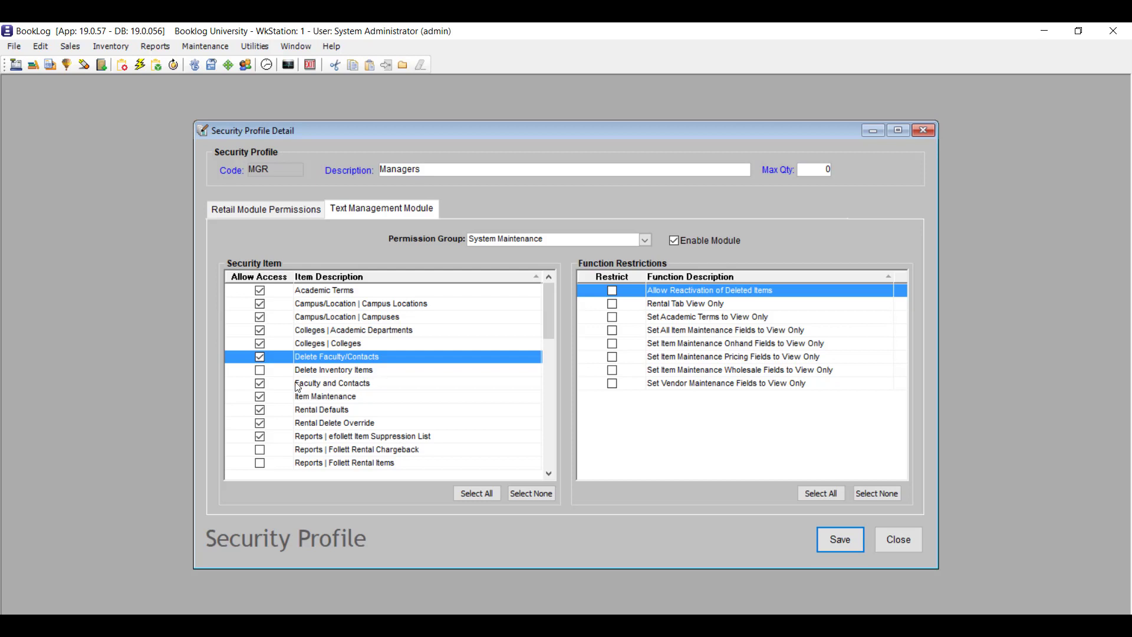
left_click(260, 371)
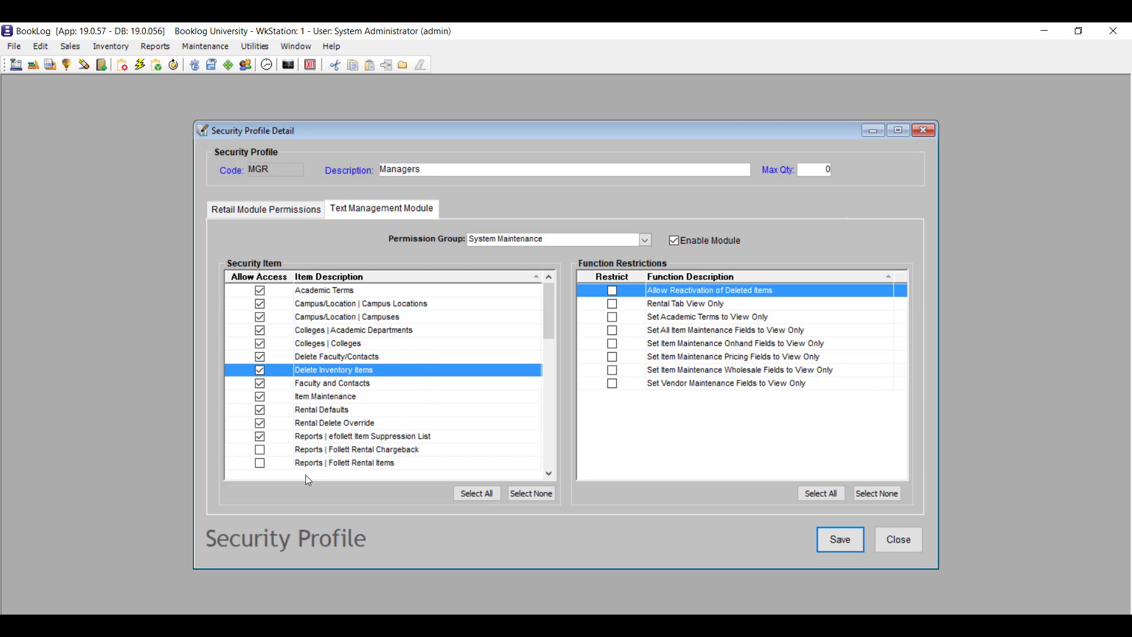
left_click(260, 450)
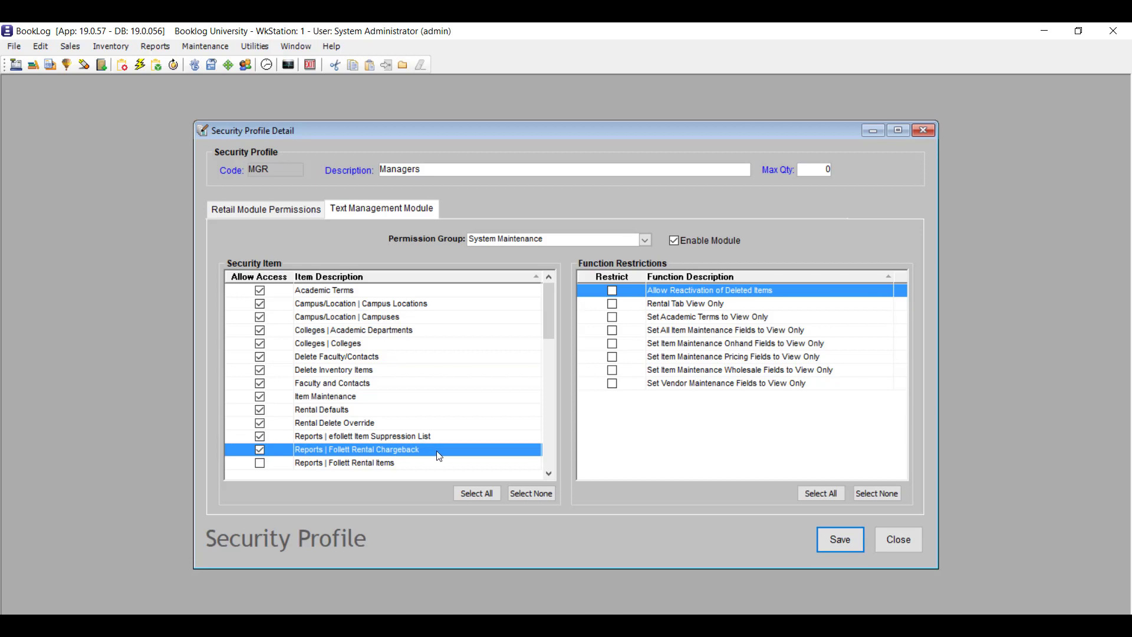
Allow the Follett Rental Items, Follett Rental Shipment, Inventory Transaction, Items & 280 Association and Physical Inventory Worksheet By Course reports
scroll(440, 457, "down", 1)
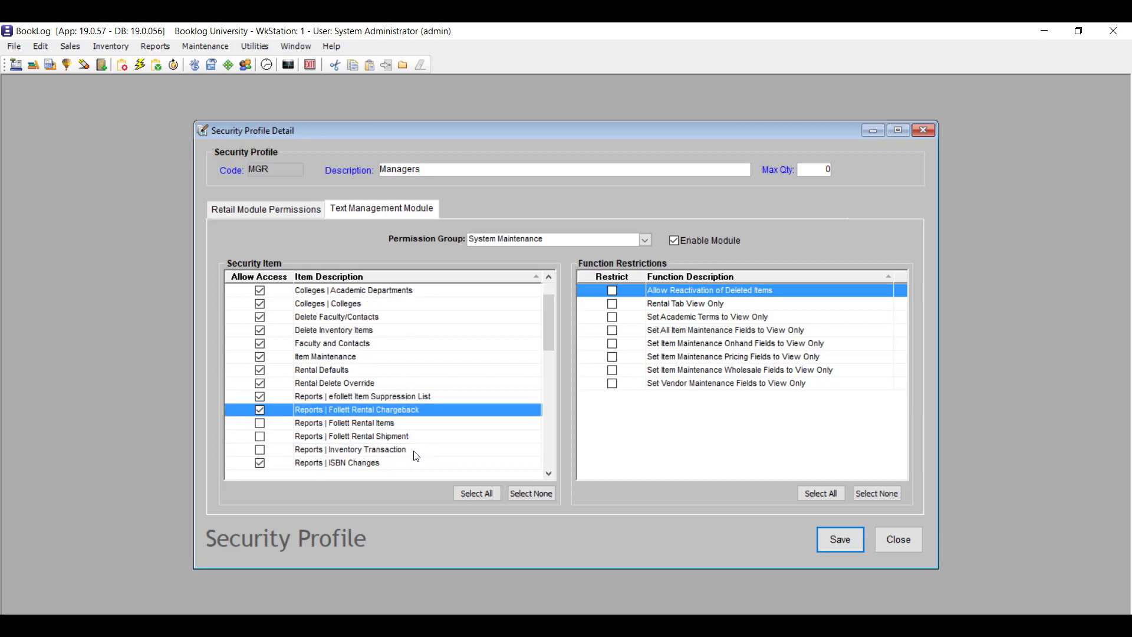
left_click(265, 423)
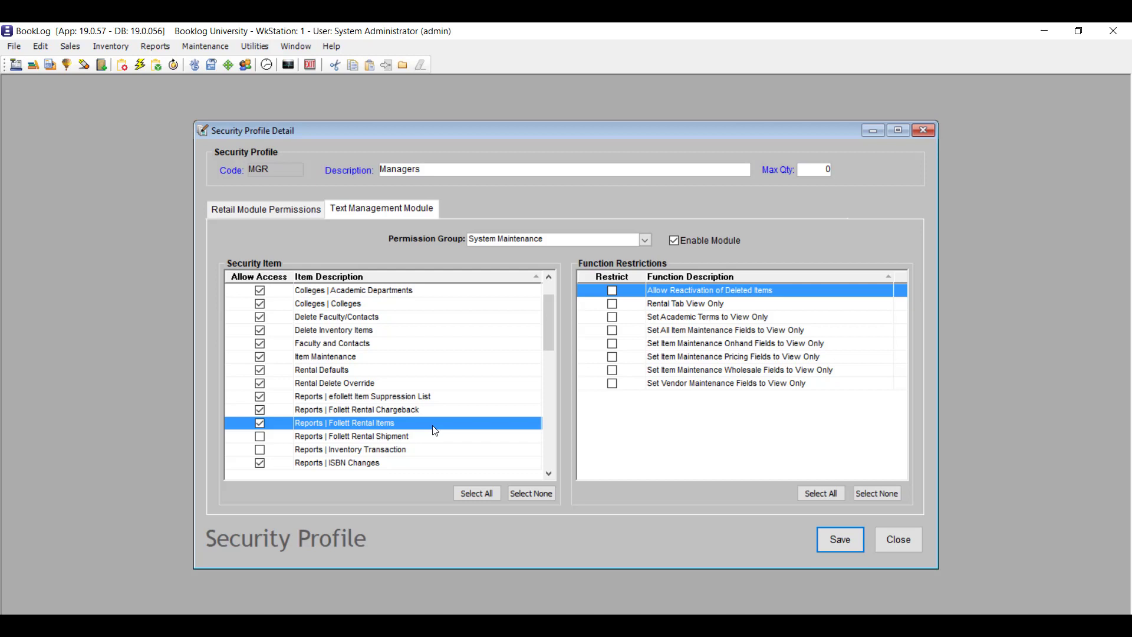
left_click(261, 438)
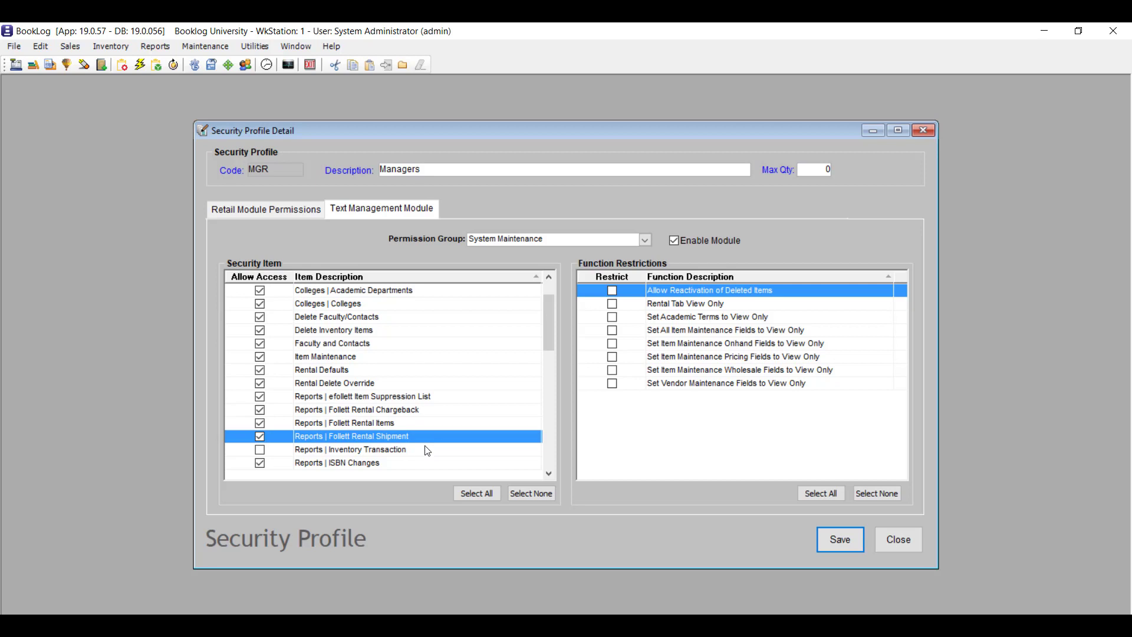
left_click(260, 450)
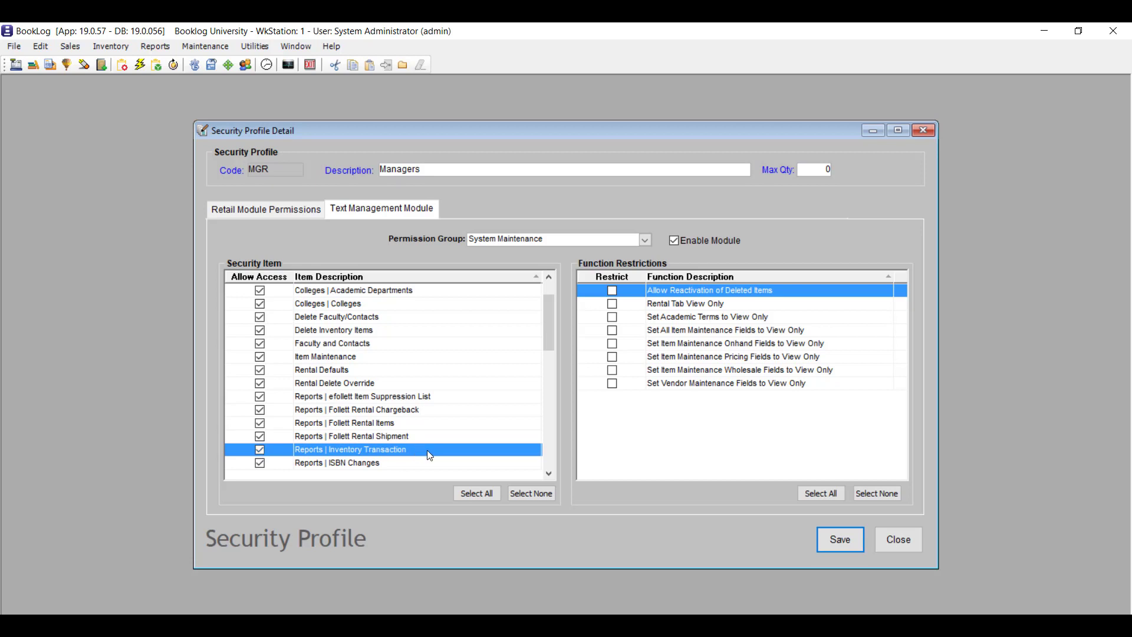
scroll(427, 451, "down", 1)
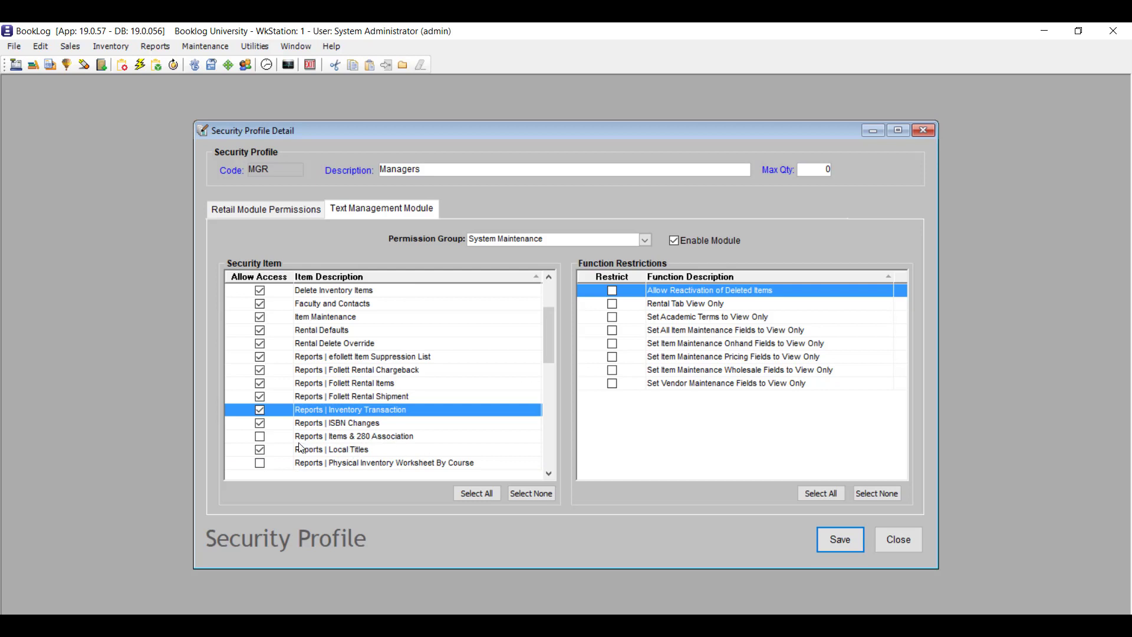
left_click(262, 438)
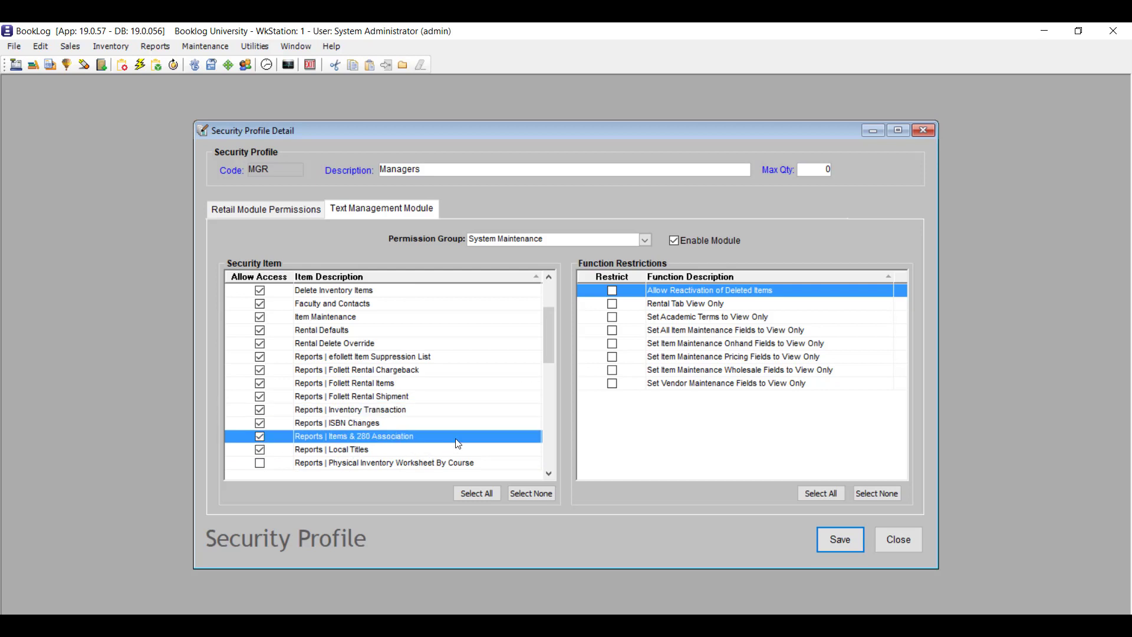
scroll(458, 443, "down", 1)
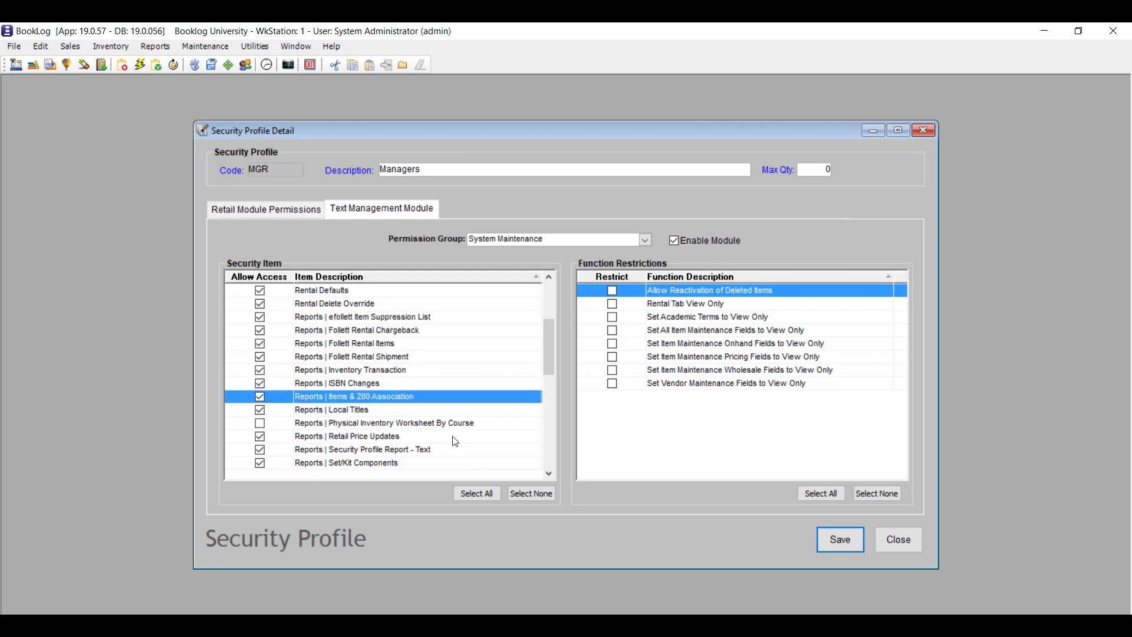
left_click(260, 423)
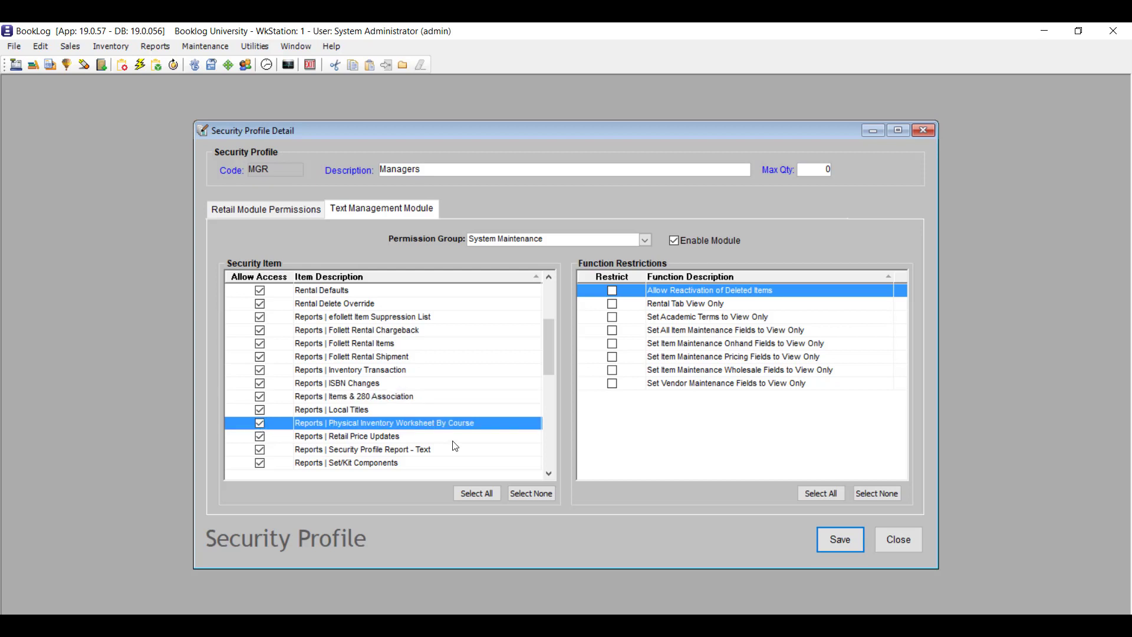
scroll(455, 446, "down", 1)
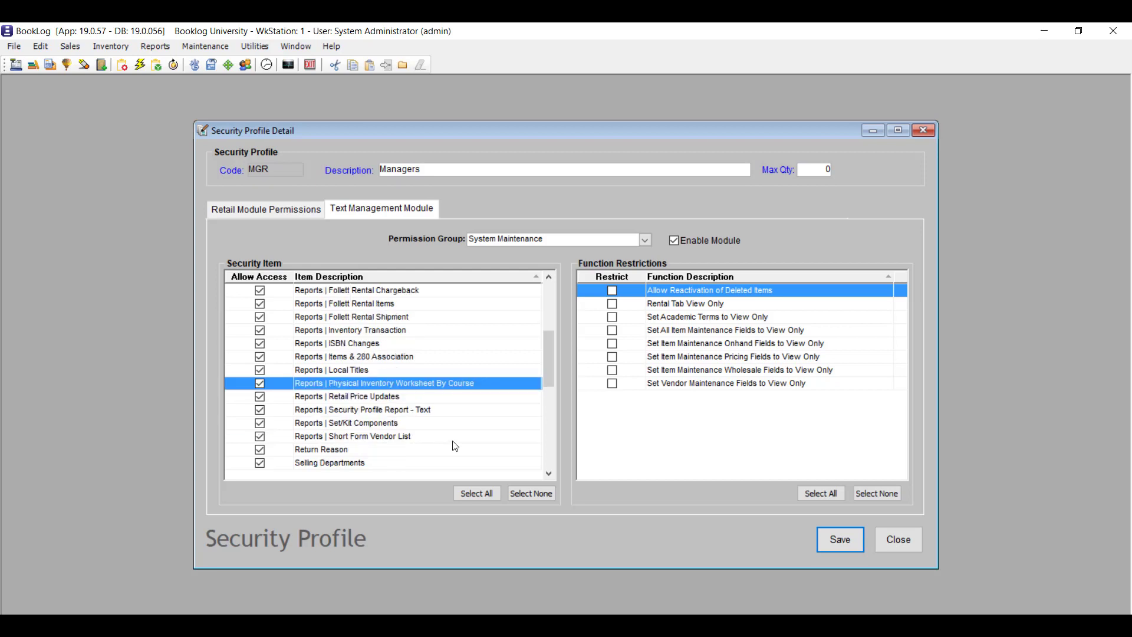
scroll(456, 446, "down", 1)
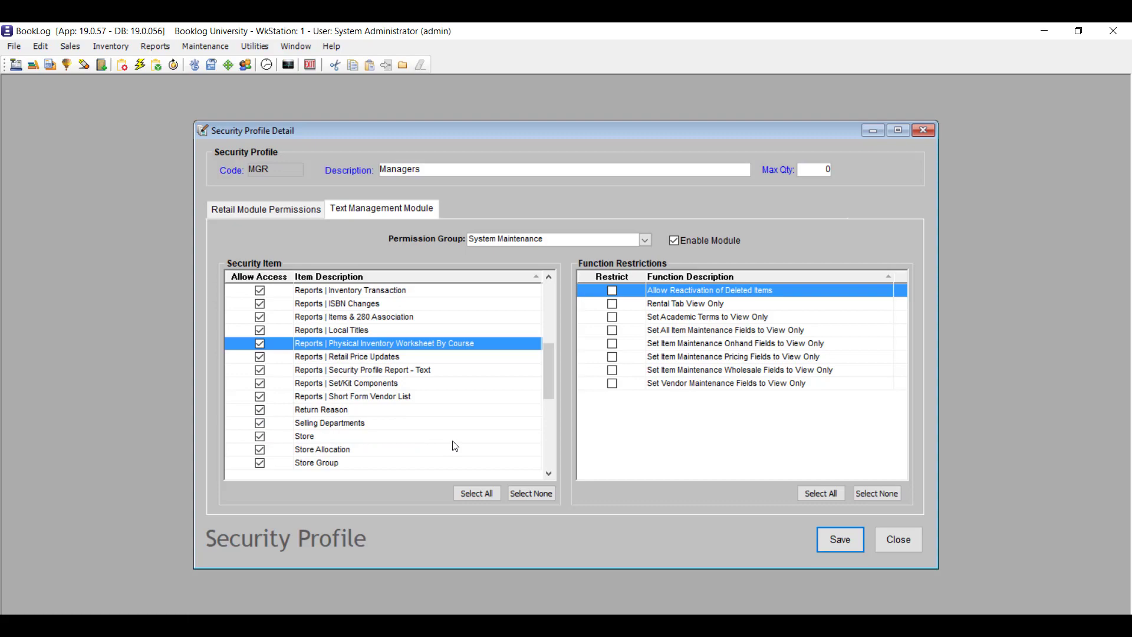
scroll(456, 446, "down", 5)
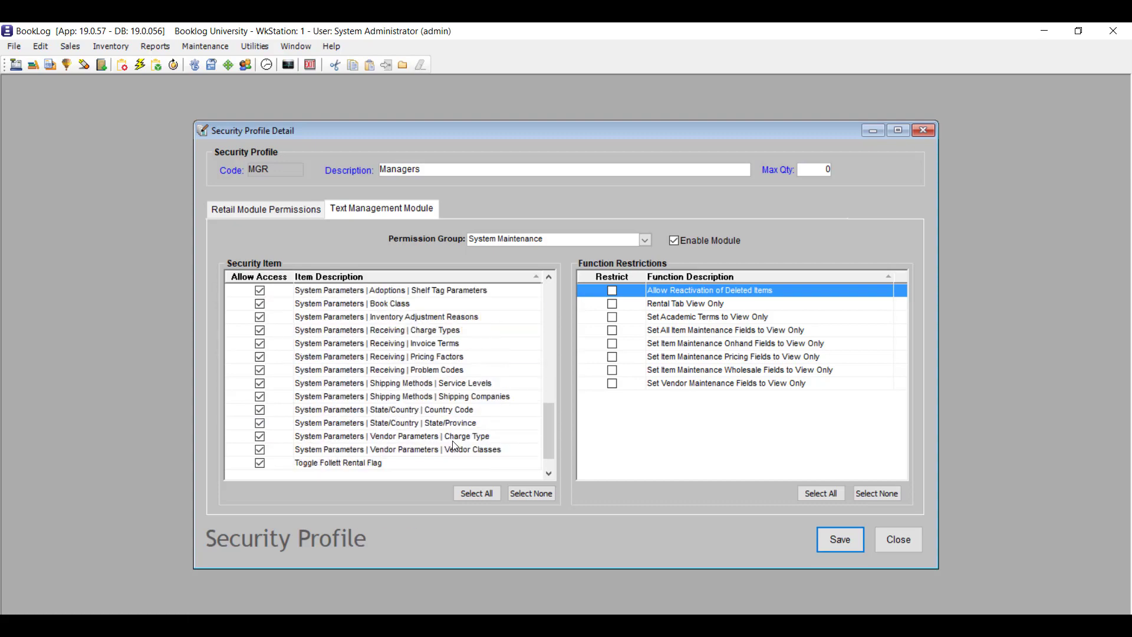